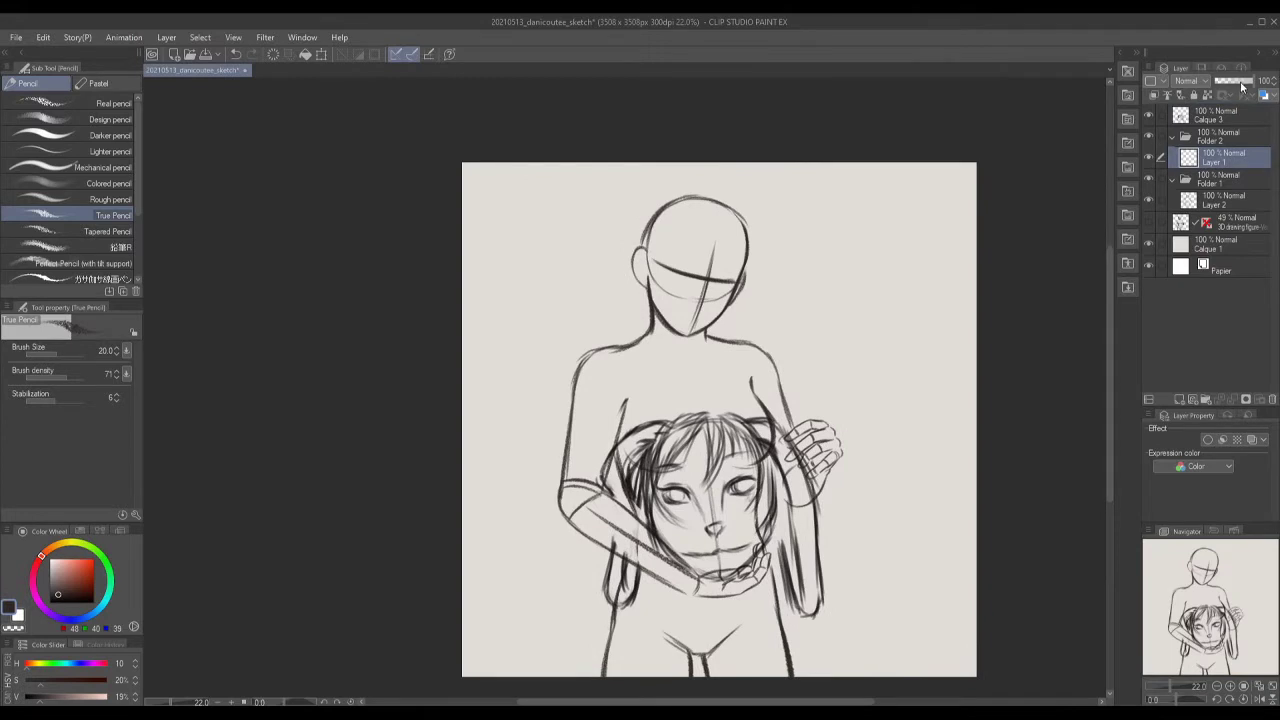
# Draw the upper and lower eyelids with lashes for both eyes, using the Rough pencil at brush size 12 and brush density 85.
pyautogui.scroll(5, 686, 286)
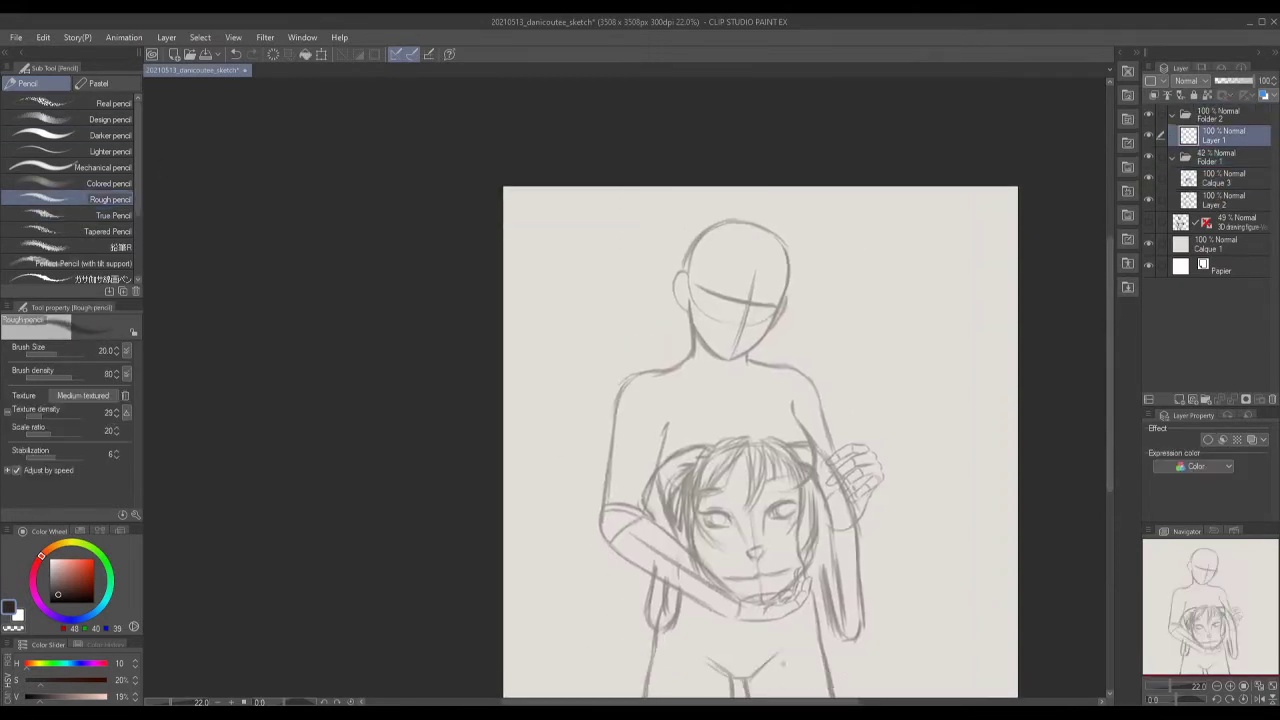
pyautogui.moveTo(644, 330); pyautogui.dragTo(716, 360)
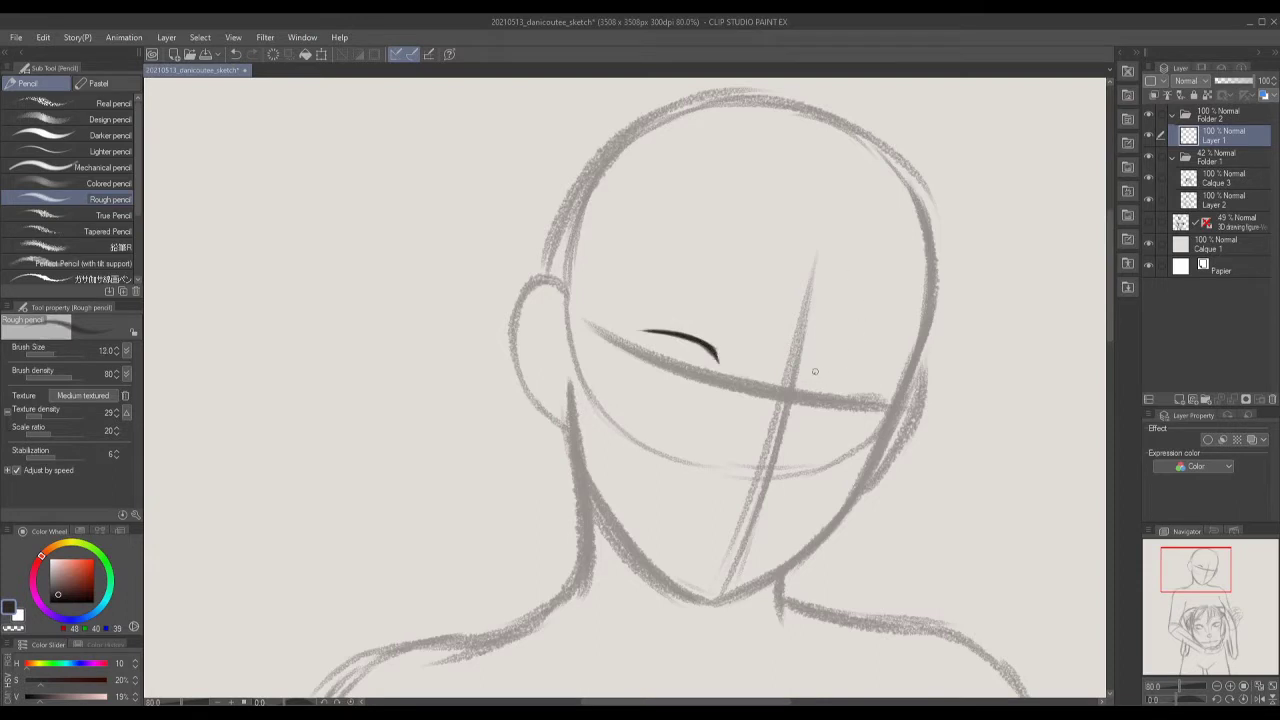
pyautogui.moveTo(808, 375); pyautogui.dragTo(886, 367)
pyautogui.click(115, 374)
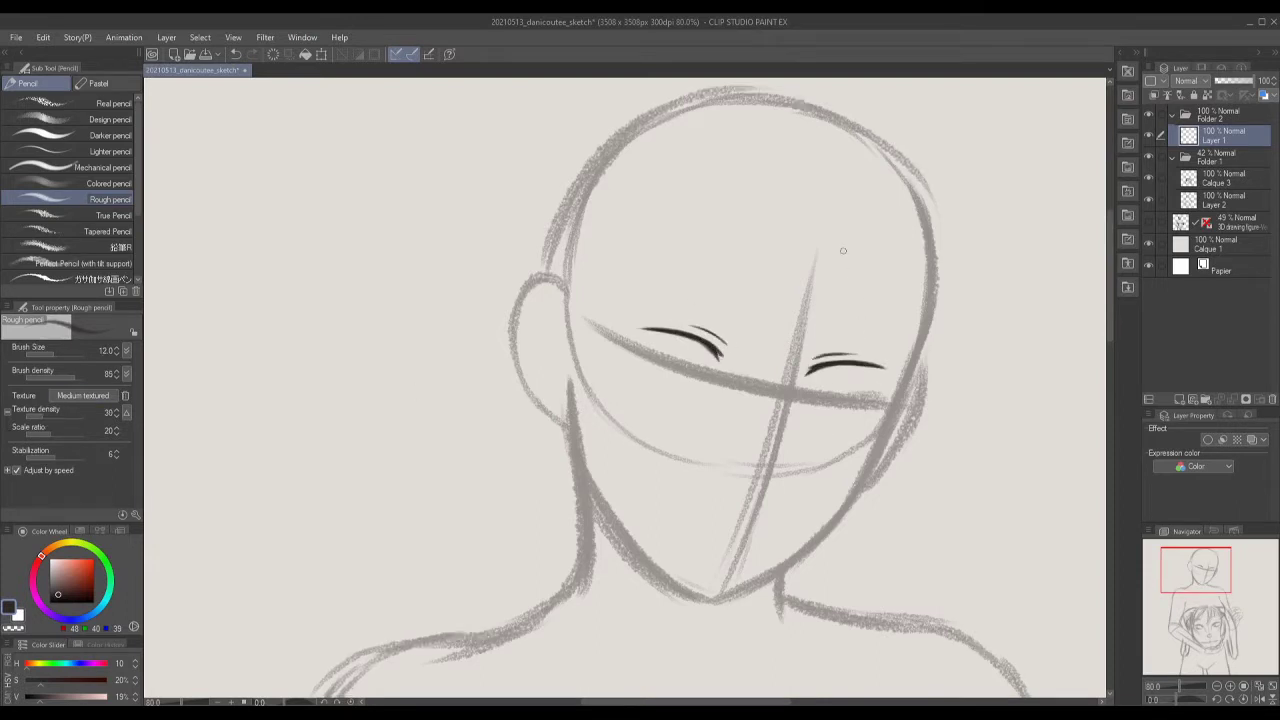
pyautogui.moveTo(648, 345); pyautogui.dragTo(643, 362)
pyautogui.moveTo(876, 364); pyautogui.dragTo(889, 374)
pyautogui.moveTo(648, 368); pyautogui.dragTo(713, 384)
pyautogui.moveTo(803, 399); pyautogui.dragTo(843, 407)
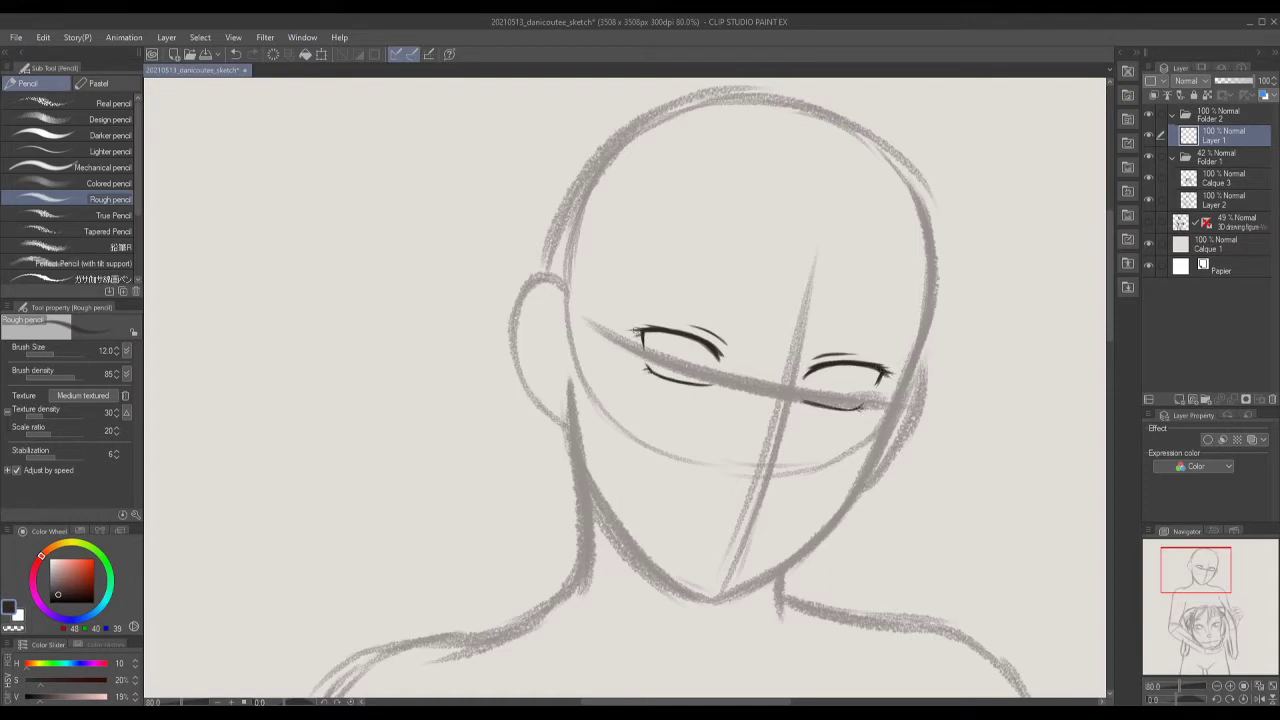
# Draw the irises and pupils in both eyes and add short blush strokes beneath them.
pyautogui.moveTo(668, 332); pyautogui.dragTo(692, 376)
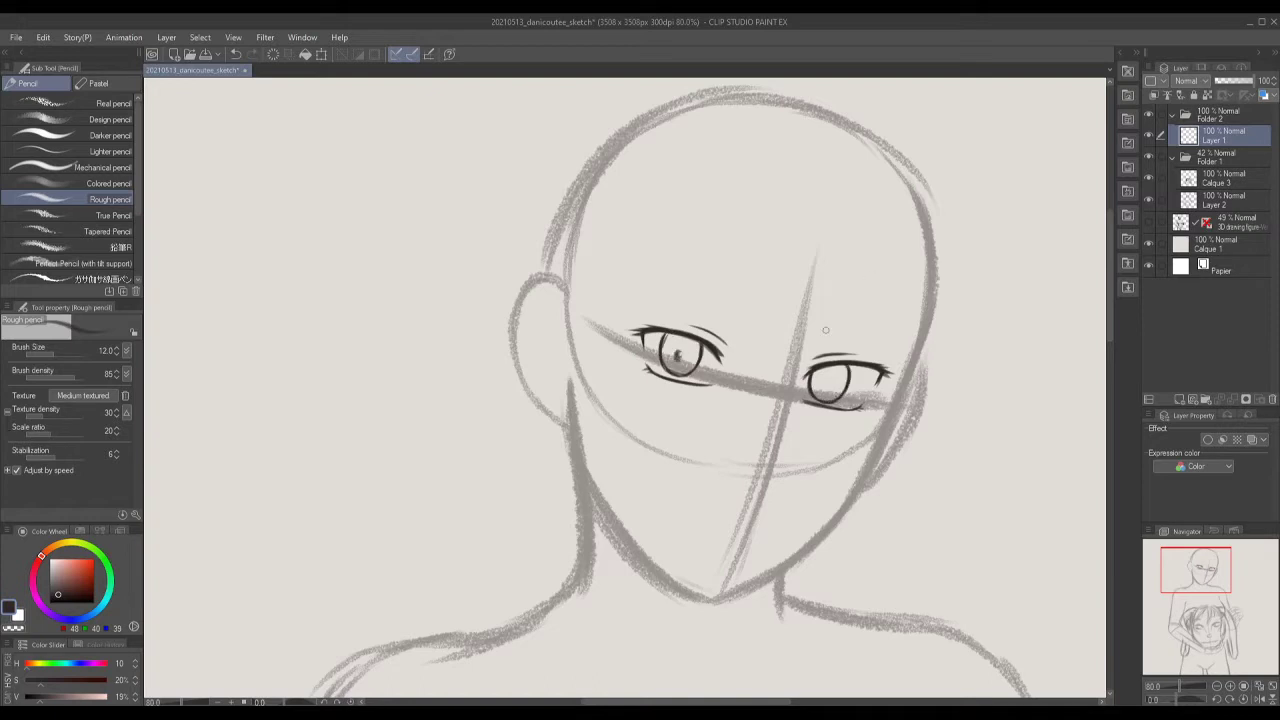
pyautogui.moveTo(828, 436); pyautogui.dragTo(860, 424)
pyautogui.moveTo(616, 405); pyautogui.dragTo(668, 400)
# Draw two thin arched eyebrows and the bridge and tip of the nose along the face's centre guide.
pyautogui.moveTo(812, 318)
pyautogui.mouseDown()
pyautogui.moveTo(870, 314)
pyautogui.moveTo(904, 332)
pyautogui.mouseUp()
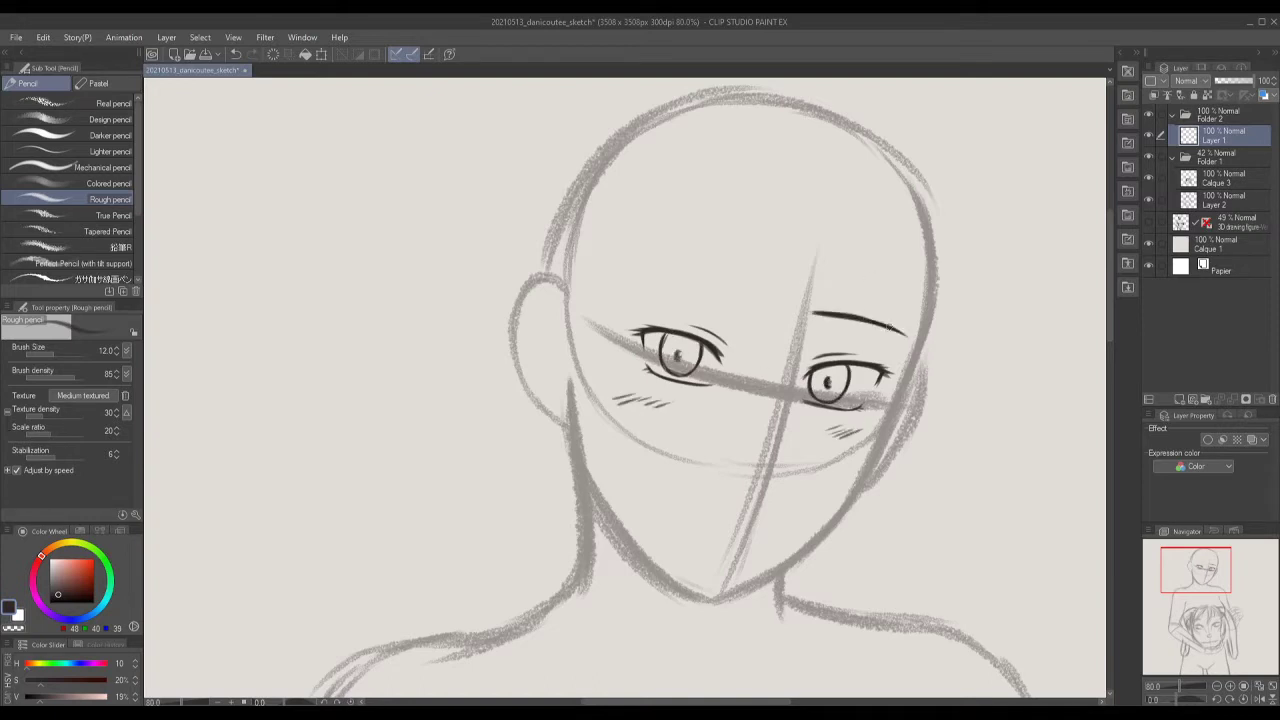
pyautogui.moveTo(742, 301); pyautogui.dragTo(642, 288)
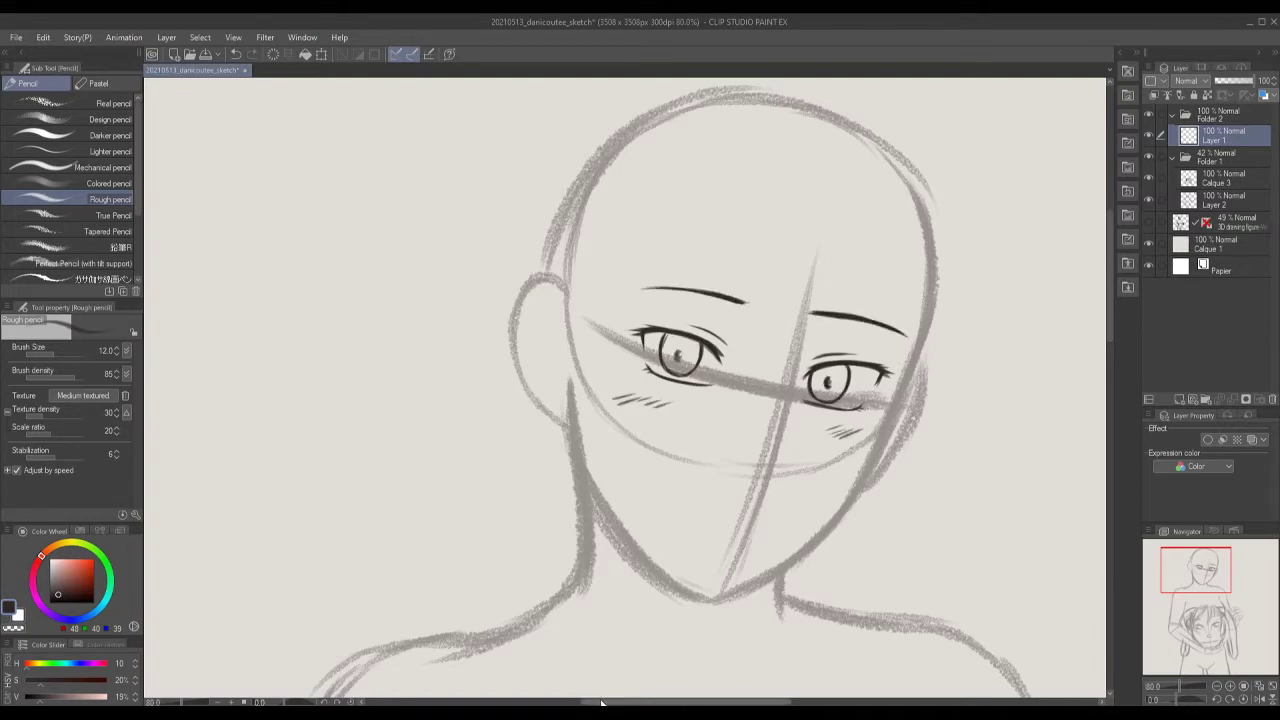
pyautogui.press('e')
pyautogui.press('p')
pyautogui.moveTo(810, 328); pyautogui.dragTo(788, 372)
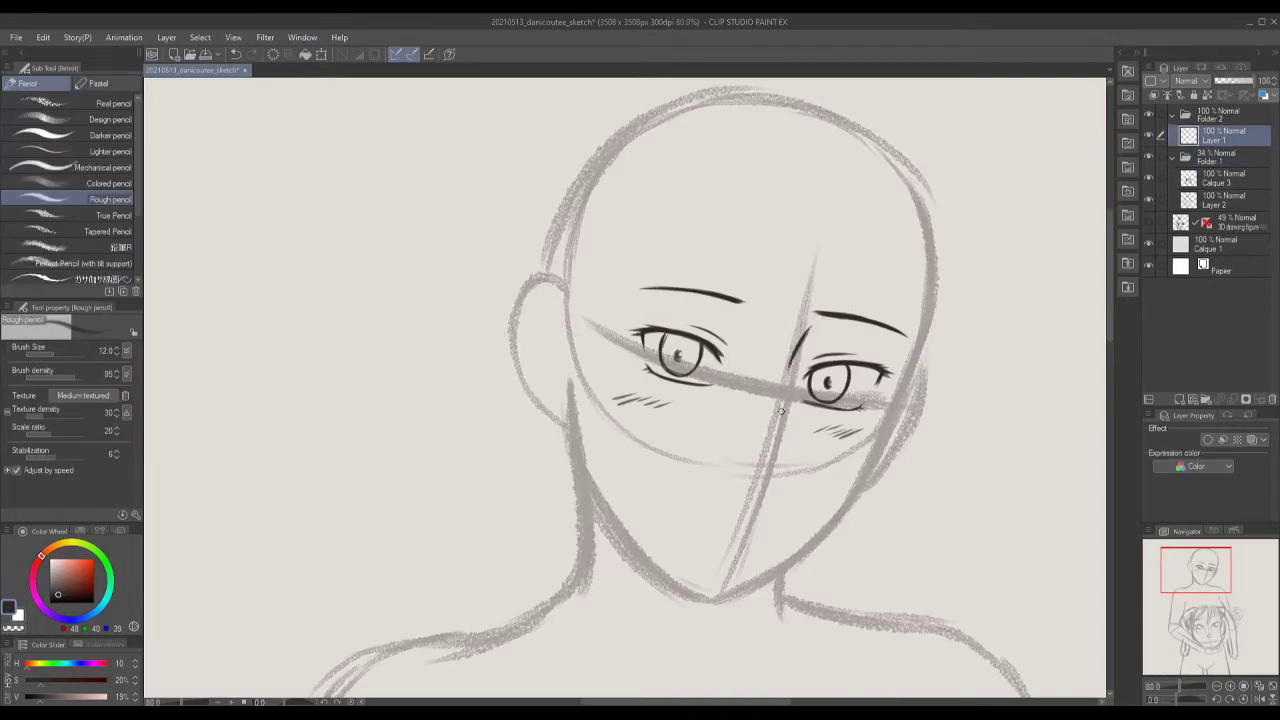
pyautogui.moveTo(808, 326); pyautogui.dragTo(767, 473)
# Trace the jawline from both sides of the head down to the chin.
pyautogui.moveTo(912, 374)
pyautogui.mouseDown()
pyautogui.moveTo(867, 481)
pyautogui.moveTo(808, 556)
pyautogui.mouseUp()
pyautogui.hotkey('ctrl', '-')
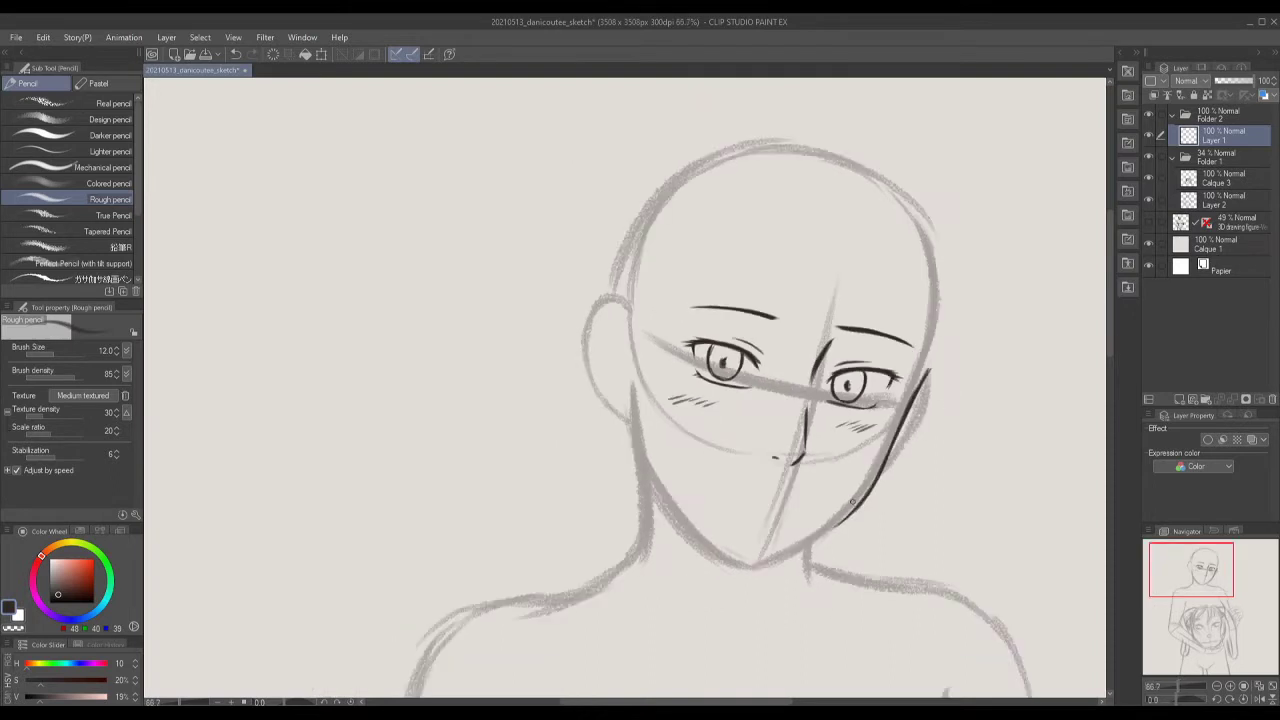
pyautogui.moveTo(846, 500)
pyautogui.mouseDown()
pyautogui.moveTo(756, 572)
pyautogui.moveTo(884, 466)
pyautogui.moveTo(914, 398)
pyautogui.mouseUp()
pyautogui.moveTo(632, 420)
pyautogui.mouseDown()
pyautogui.moveTo(640, 476)
pyautogui.moveTo(752, 576)
pyautogui.mouseUp()
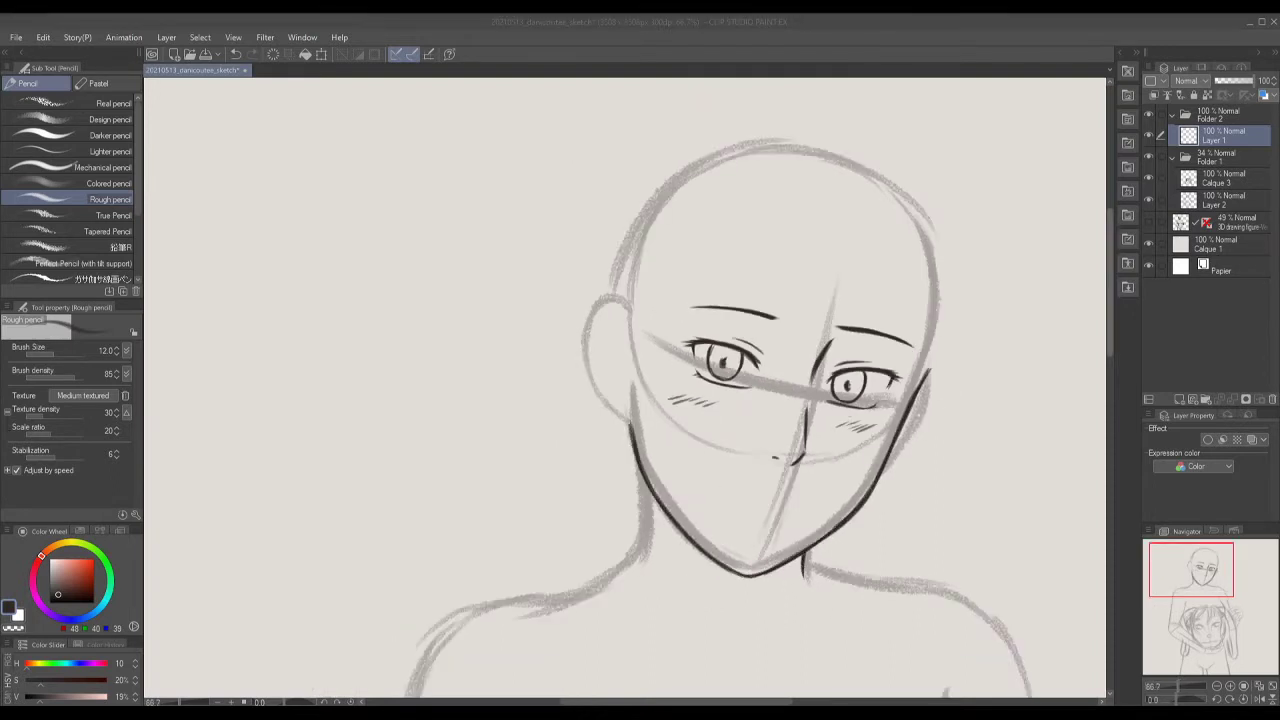
# Outline the ear with its inner fold, add the slight smile and darken the far cheek contour.
pyautogui.moveTo(640, 400); pyautogui.dragTo(640, 382)
pyautogui.moveTo(602, 396); pyautogui.dragTo(630, 412)
pyautogui.moveTo(594, 370); pyautogui.dragTo(612, 406)
pyautogui.moveTo(614, 326)
pyautogui.mouseDown()
pyautogui.moveTo(614, 372)
pyautogui.moveTo(612, 350)
pyautogui.mouseUp()
pyautogui.moveTo(598, 358); pyautogui.dragTo(618, 374)
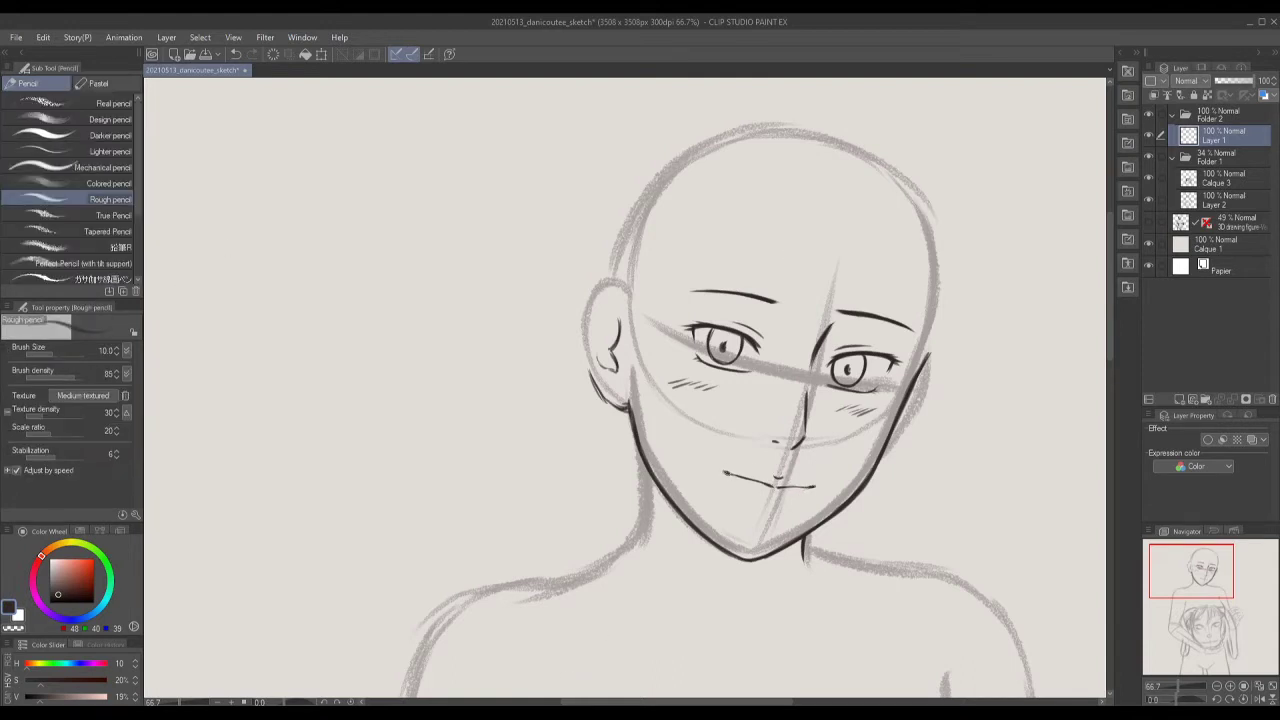
pyautogui.moveTo(926, 364); pyautogui.dragTo(898, 426)
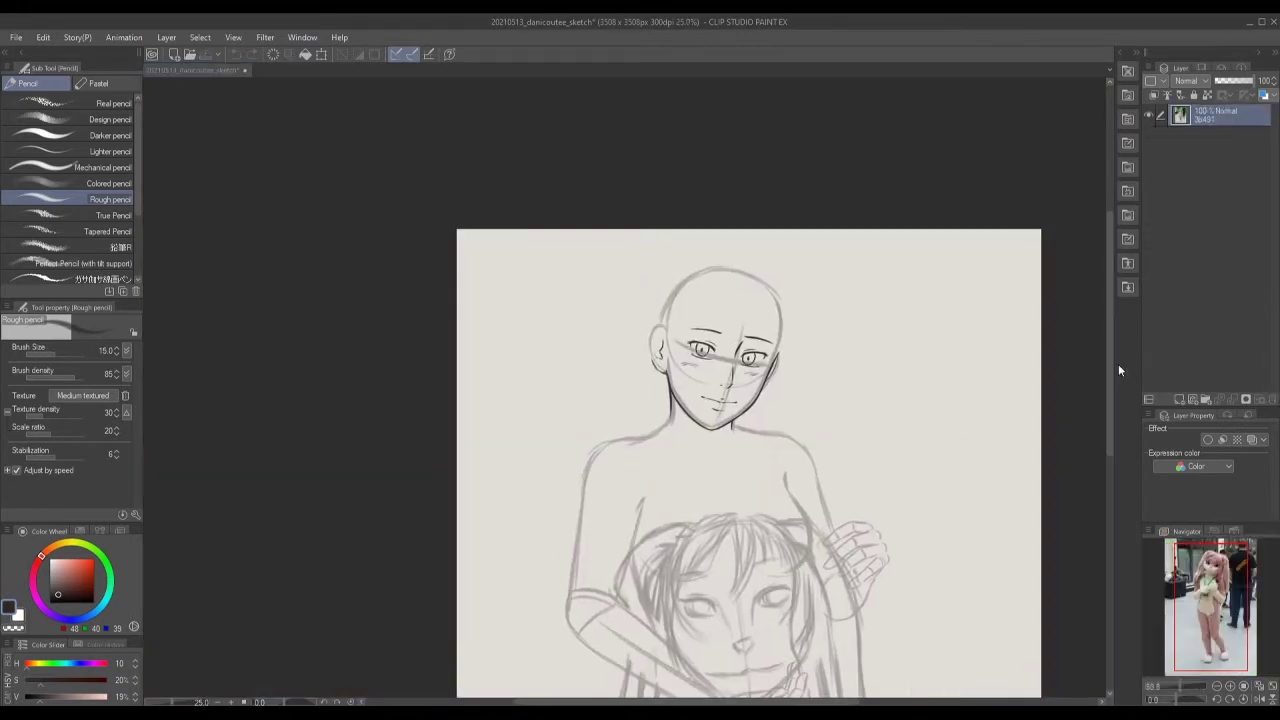
# Draw the ruffled collar, the left shoulder and upper arm, and the costume's neckline seams on Layer 3 with brush size 20.
pyautogui.moveTo(742, 413); pyautogui.dragTo(746, 428)
pyautogui.moveTo(746, 432)
pyautogui.mouseDown()
pyautogui.moveTo(600, 450)
pyautogui.moveTo(568, 626)
pyautogui.mouseUp()
pyautogui.moveTo(645, 503); pyautogui.dragTo(638, 525)
pyautogui.moveTo(742, 438); pyautogui.dragTo(788, 496)
pyautogui.moveTo(664, 446); pyautogui.dragTo(646, 530)
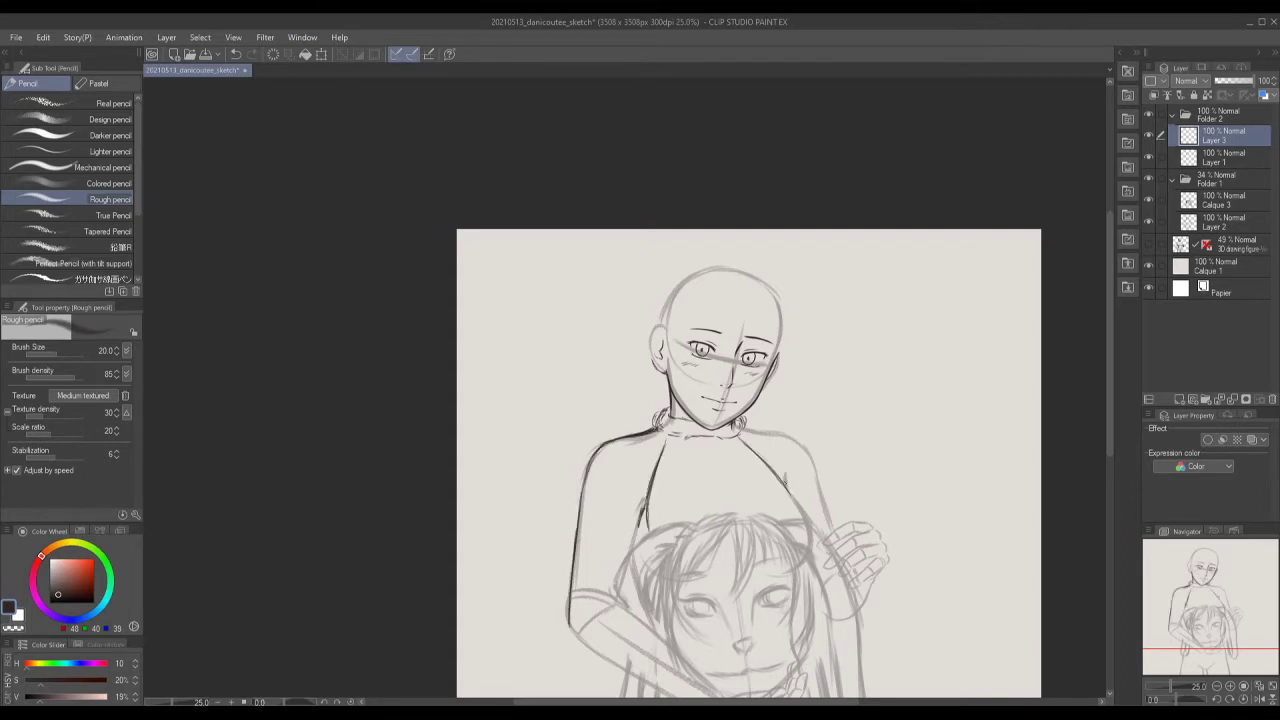
# Draw the right shoulder and upper arm down to the raised hand, with small fur tufts at the armpit.
pyautogui.moveTo(810, 474); pyautogui.dragTo(782, 522)
pyautogui.moveTo(740, 430)
pyautogui.mouseDown()
pyautogui.moveTo(806, 446)
pyautogui.moveTo(824, 470)
pyautogui.mouseUp()
pyautogui.moveTo(816, 456); pyautogui.dragTo(838, 526)
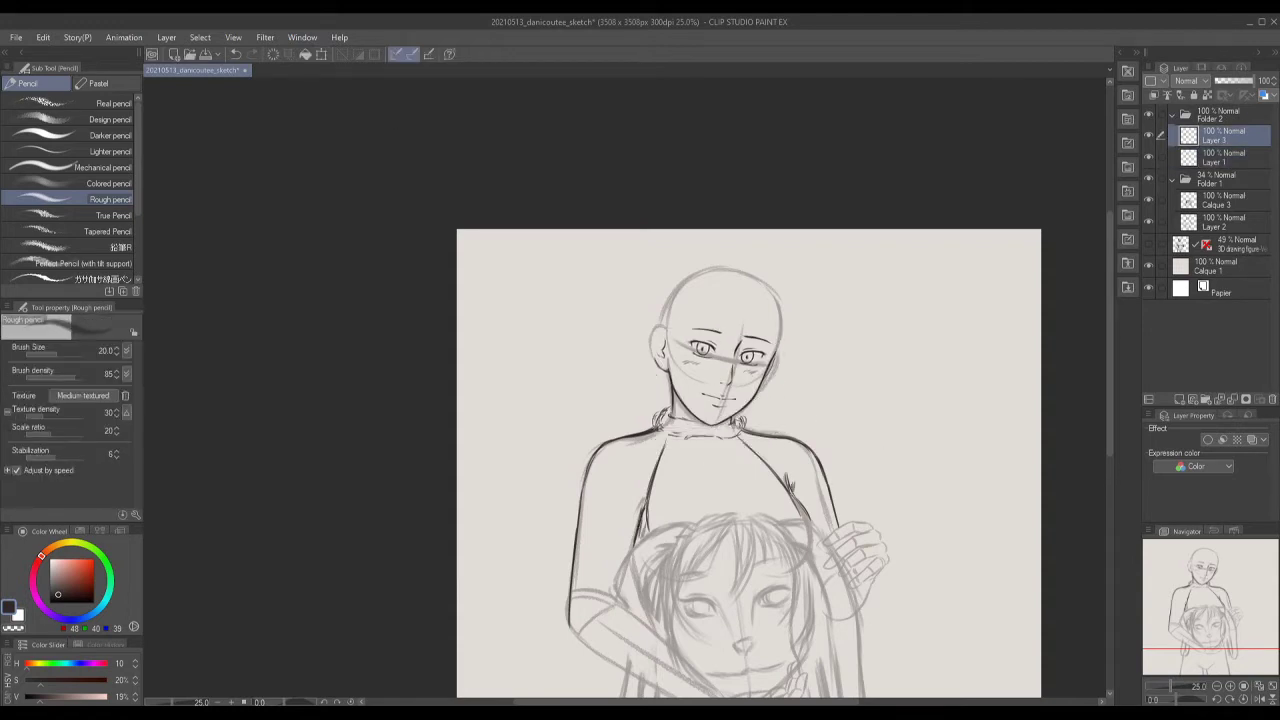
# Outline the bent forearm with its fur-edged sleeve and the palm supporting the cat head.
pyautogui.scroll(-3, 714, 350)
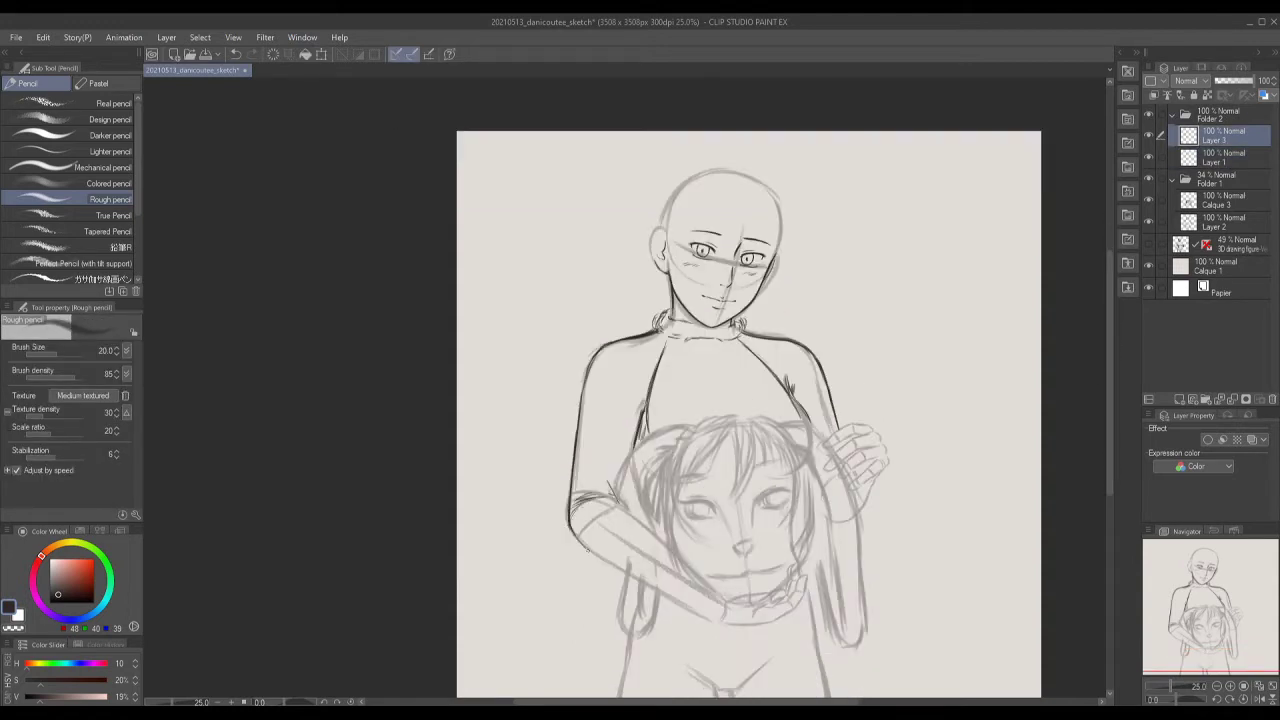
pyautogui.moveTo(616, 570); pyautogui.dragTo(686, 612)
pyautogui.moveTo(608, 500)
pyautogui.mouseDown()
pyautogui.moveTo(728, 600)
pyautogui.moveTo(776, 621)
pyautogui.mouseUp()
pyautogui.moveTo(722, 606); pyautogui.dragTo(776, 590)
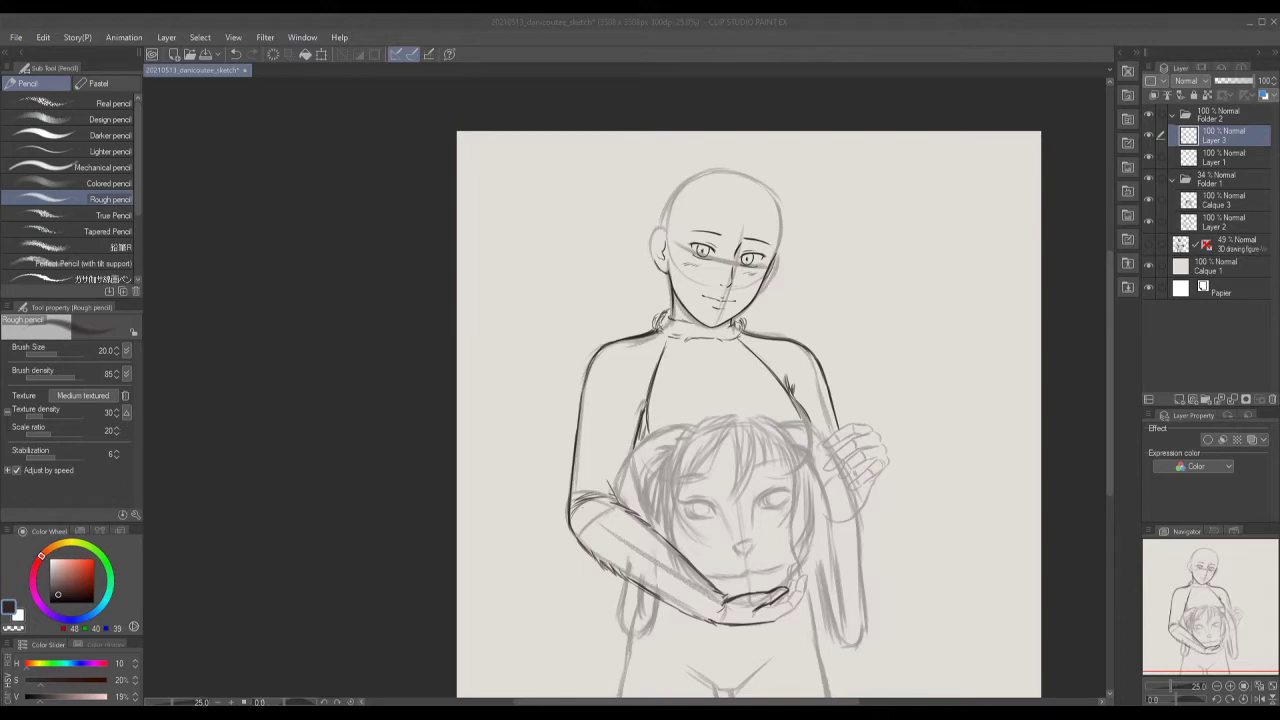
# Switch to Streamlabs OBS, choose a source window for the window capture, and return to the drawing in Clip Studio Paint.
pyautogui.click(244, 177)
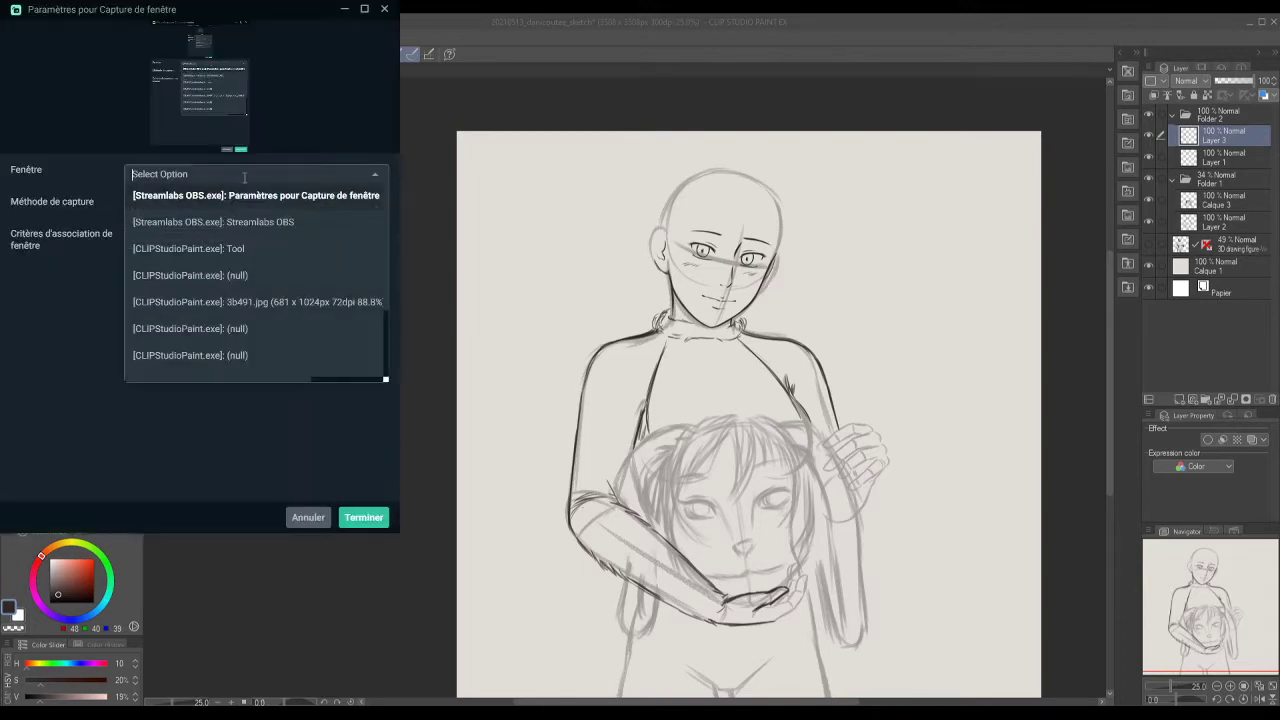
pyautogui.scroll(-3, 260, 300)
pyautogui.click(297, 443)
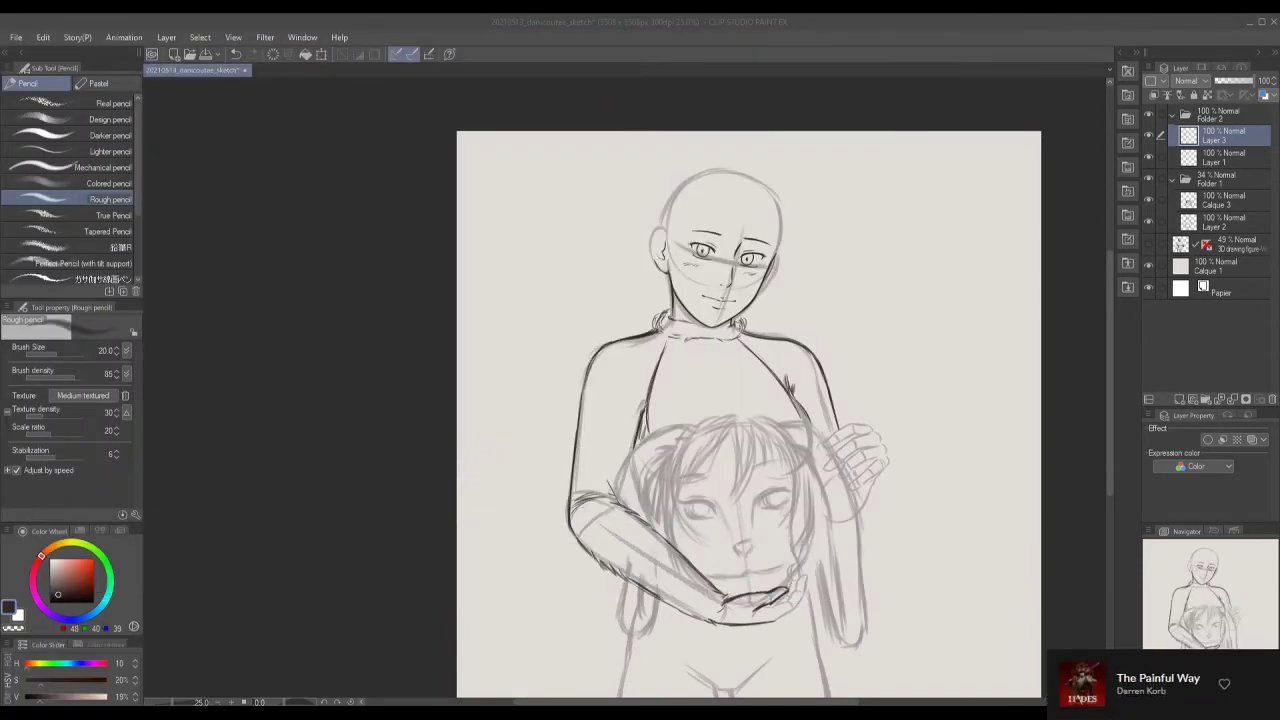
pyautogui.click(1006, 323)
# Draw the fingers of the hand that supports the cat head's chin.
pyautogui.scroll(1, 1006, 323)
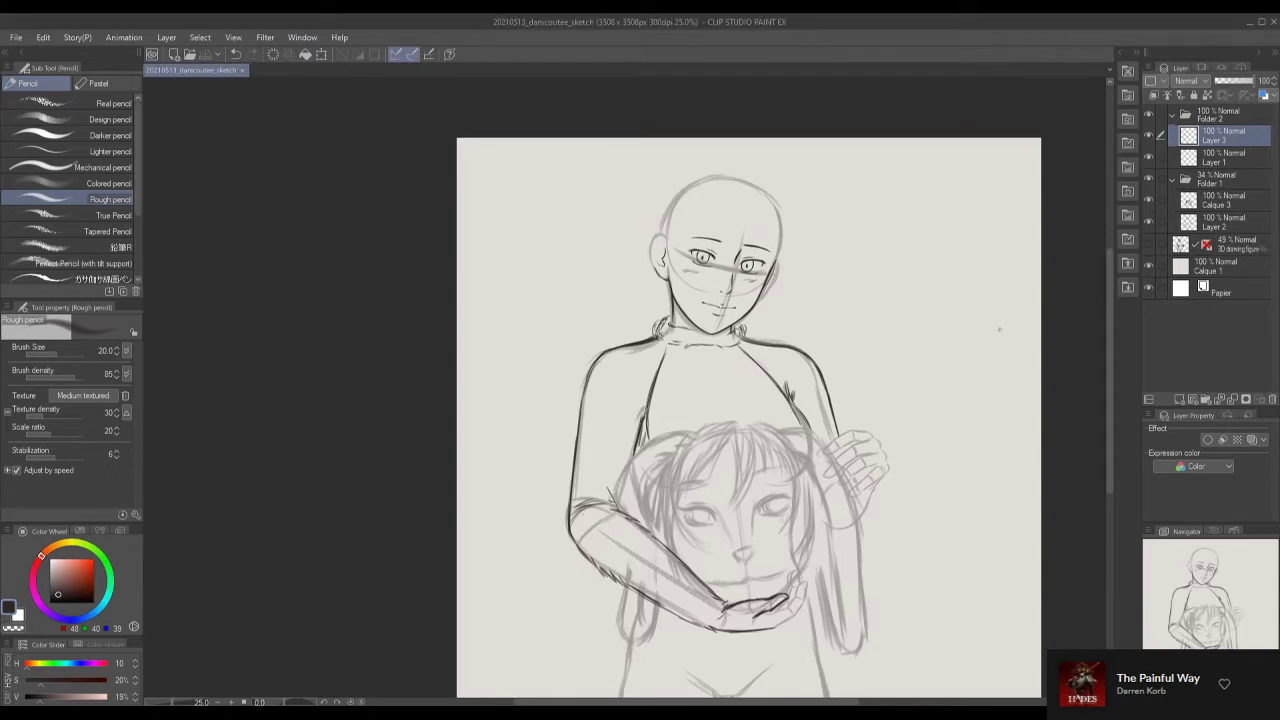
pyautogui.scroll(3, 781, 600)
pyautogui.moveTo(850, 530); pyautogui.dragTo(760, 605)
pyautogui.moveTo(848, 480)
pyautogui.mouseDown()
pyautogui.moveTo(748, 576)
pyautogui.moveTo(726, 578)
pyautogui.mouseUp()
pyautogui.moveTo(838, 458); pyautogui.dragTo(794, 540)
# Outline the raised hand's outer wrist, palm edge and knuckles with brush size 15.
pyautogui.scroll(-3, 800, 520)
pyautogui.scroll(3, 928, 410)
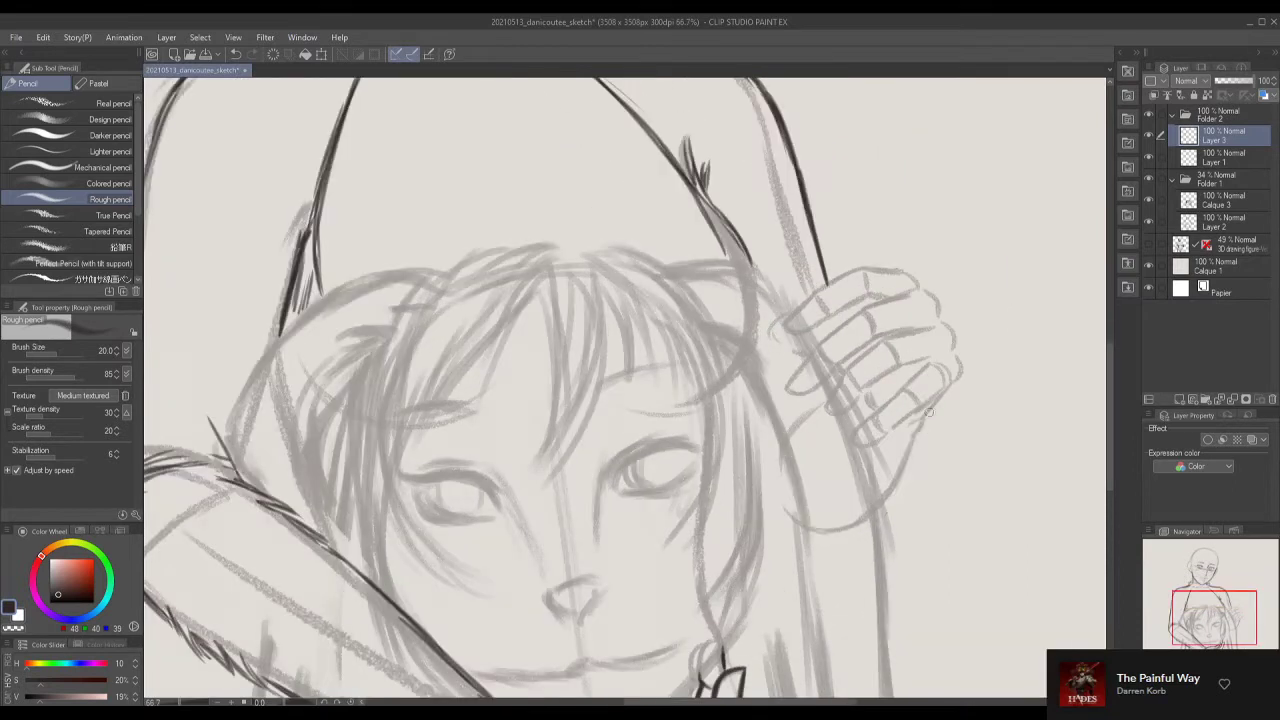
pyautogui.moveTo(928, 410); pyautogui.dragTo(842, 534)
pyautogui.press('[')
pyautogui.moveTo(912, 432)
pyautogui.mouseDown()
pyautogui.moveTo(965, 317)
pyautogui.moveTo(957, 348)
pyautogui.moveTo(930, 288)
pyautogui.mouseUp()
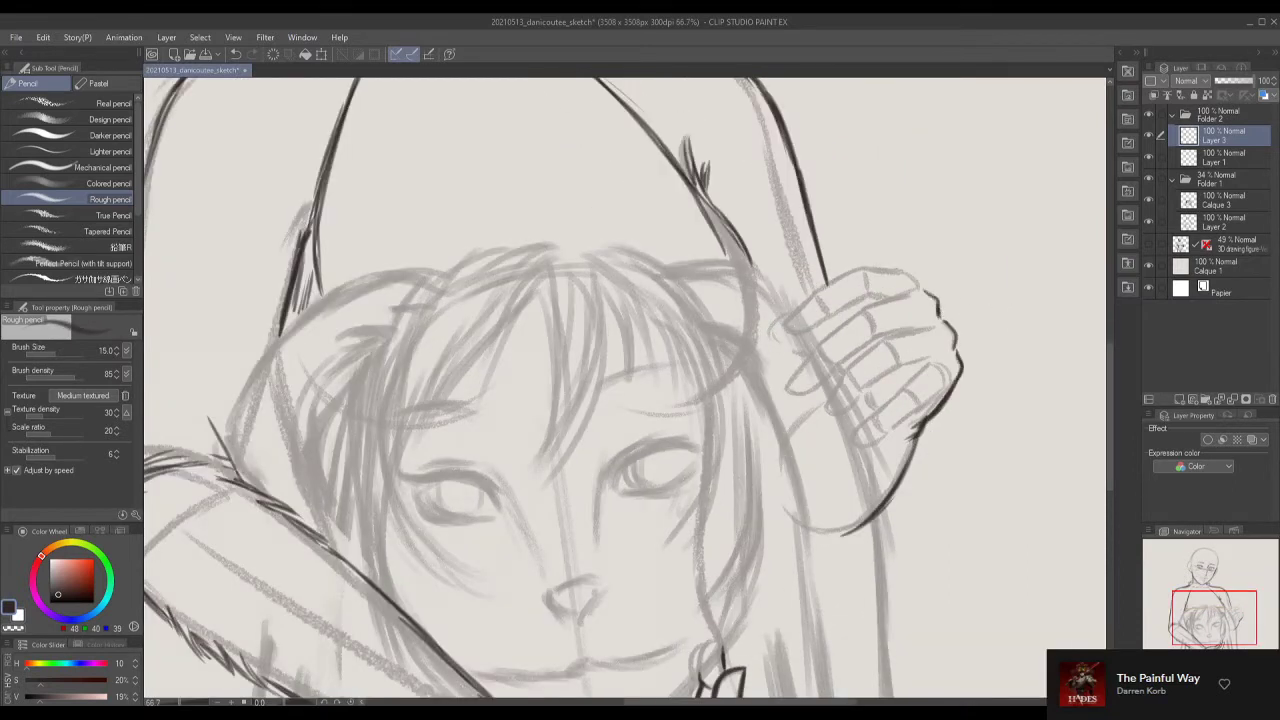
# Draw the little finger and ring finger of the raised hand.
pyautogui.scroll(-1, 920, 380)
pyautogui.moveTo(930, 344)
pyautogui.mouseDown()
pyautogui.moveTo(898, 366)
pyautogui.moveTo(918, 386)
pyautogui.mouseUp()
pyautogui.moveTo(906, 362); pyautogui.dragTo(874, 390)
pyautogui.moveTo(930, 370)
pyautogui.mouseDown()
pyautogui.moveTo(856, 424)
pyautogui.moveTo(922, 342)
pyautogui.mouseUp()
pyautogui.moveTo(936, 300)
pyautogui.mouseDown()
pyautogui.moveTo(882, 322)
pyautogui.moveTo(868, 368)
pyautogui.mouseUp()
pyautogui.moveTo(886, 318); pyautogui.dragTo(826, 384)
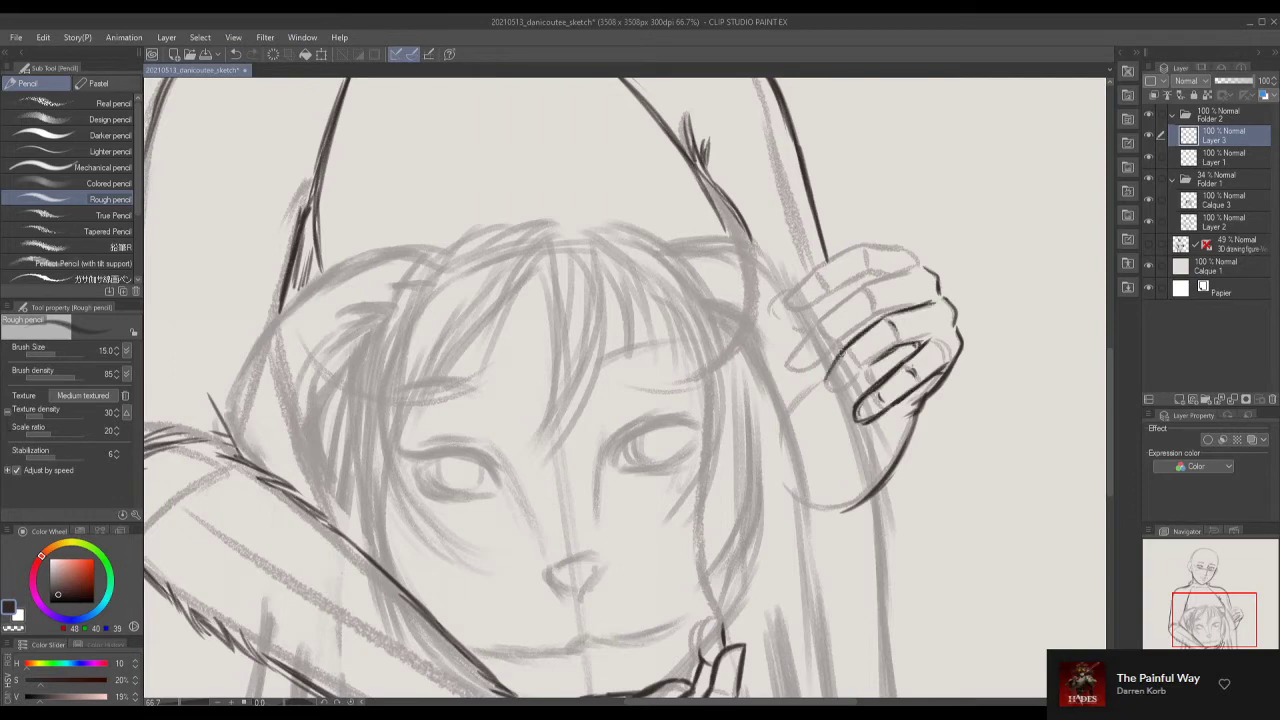
# Complete the raised hand's middle and index fingers, including their tips and knuckle creases.
pyautogui.moveTo(900, 348); pyautogui.dragTo(824, 394)
pyautogui.moveTo(868, 270)
pyautogui.mouseDown()
pyautogui.moveTo(914, 280)
pyautogui.moveTo(816, 320)
pyautogui.mouseUp()
pyautogui.moveTo(920, 300)
pyautogui.mouseDown()
pyautogui.moveTo(804, 333)
pyautogui.moveTo(816, 363)
pyautogui.moveTo(786, 370)
pyautogui.mouseUp()
pyautogui.moveTo(838, 336)
pyautogui.mouseDown()
pyautogui.moveTo(812, 368)
pyautogui.moveTo(916, 314)
pyautogui.moveTo(826, 332)
pyautogui.mouseUp()
pyautogui.scroll(3, 880, 330)
pyautogui.moveTo(894, 338); pyautogui.dragTo(782, 370)
pyautogui.moveTo(782, 376); pyautogui.dragTo(836, 360)
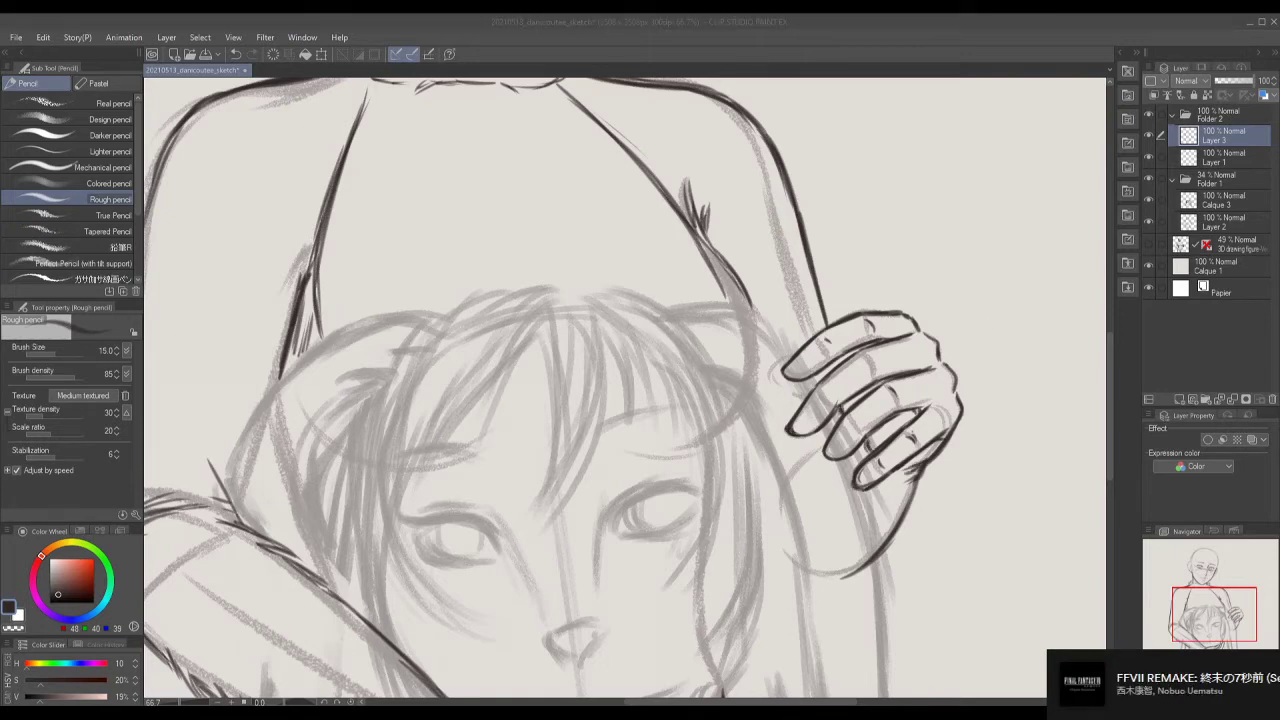
# Create a new layer above Layer 3 and outline both hips below the arms with brush size 20.
pyautogui.hotkey('ctrl', 'shift', 'n')
pyautogui.scroll(-4, 1072, 387)
pyautogui.hotkey('ctrl', '-')
pyautogui.hotkey('ctrl', '-')
pyautogui.press(']')
pyautogui.press(']')
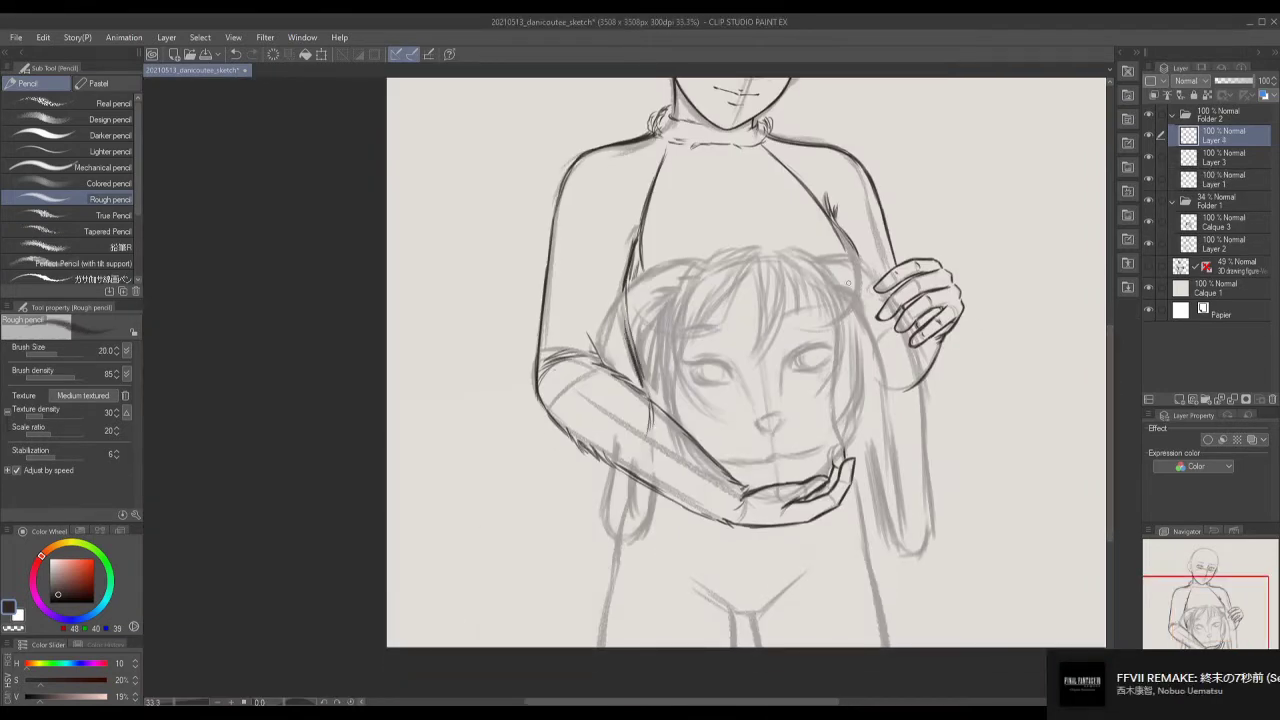
pyautogui.moveTo(855, 508); pyautogui.dragTo(866, 558)
pyautogui.moveTo(631, 478); pyautogui.dragTo(613, 565)
pyautogui.moveTo(626, 480); pyautogui.dragTo(600, 646)
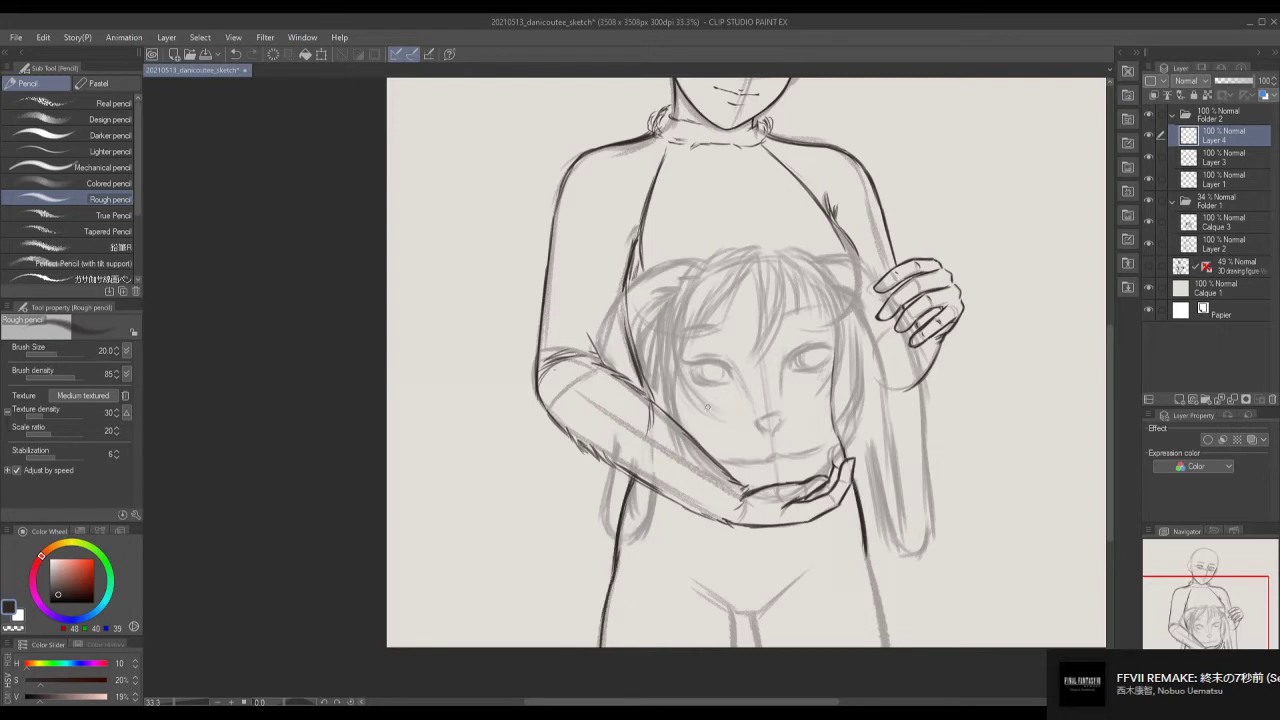
# Draw the hip creases meeting at the crotch, the torso side and the curved lower belly lines.
pyautogui.moveTo(684, 578)
pyautogui.mouseDown()
pyautogui.moveTo(740, 614)
pyautogui.moveTo(818, 572)
pyautogui.mouseUp()
pyautogui.moveTo(640, 566); pyautogui.dragTo(696, 584)
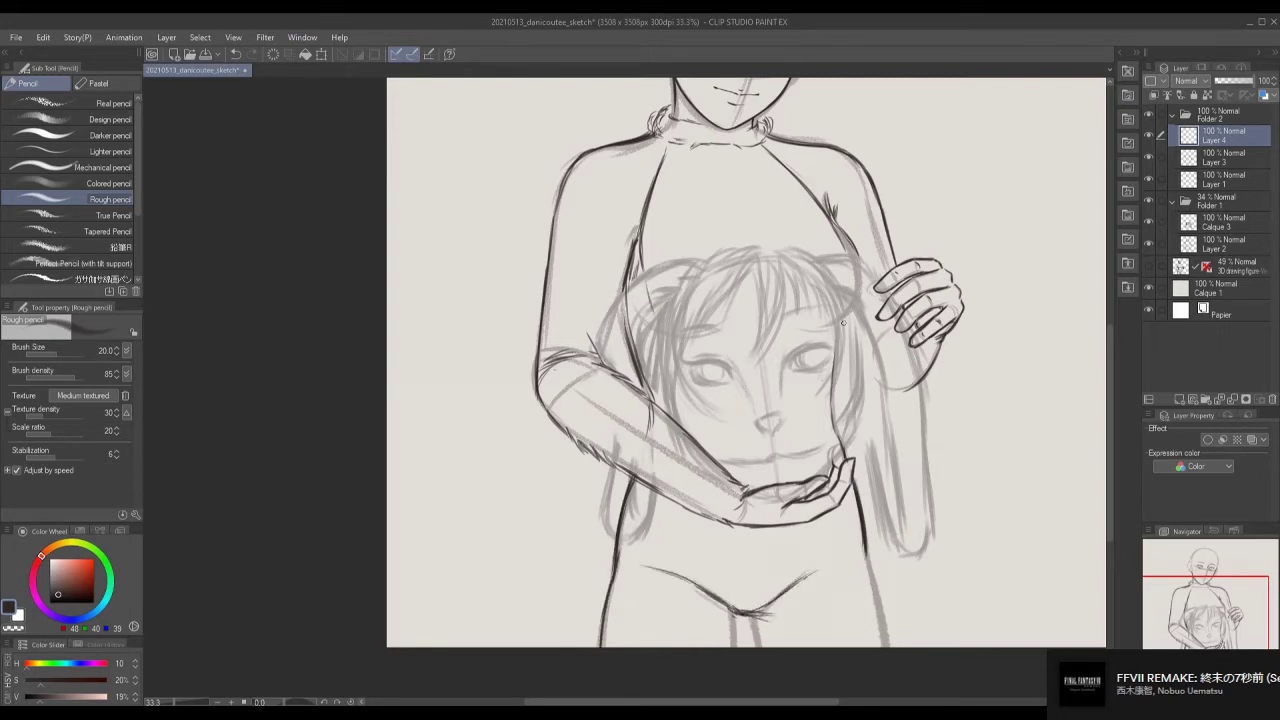
pyautogui.moveTo(843, 322); pyautogui.dragTo(836, 434)
pyautogui.moveTo(640, 242); pyautogui.dragTo(668, 396)
pyautogui.moveTo(656, 494); pyautogui.dragTo(700, 586)
pyautogui.moveTo(820, 548); pyautogui.dragTo(790, 586)
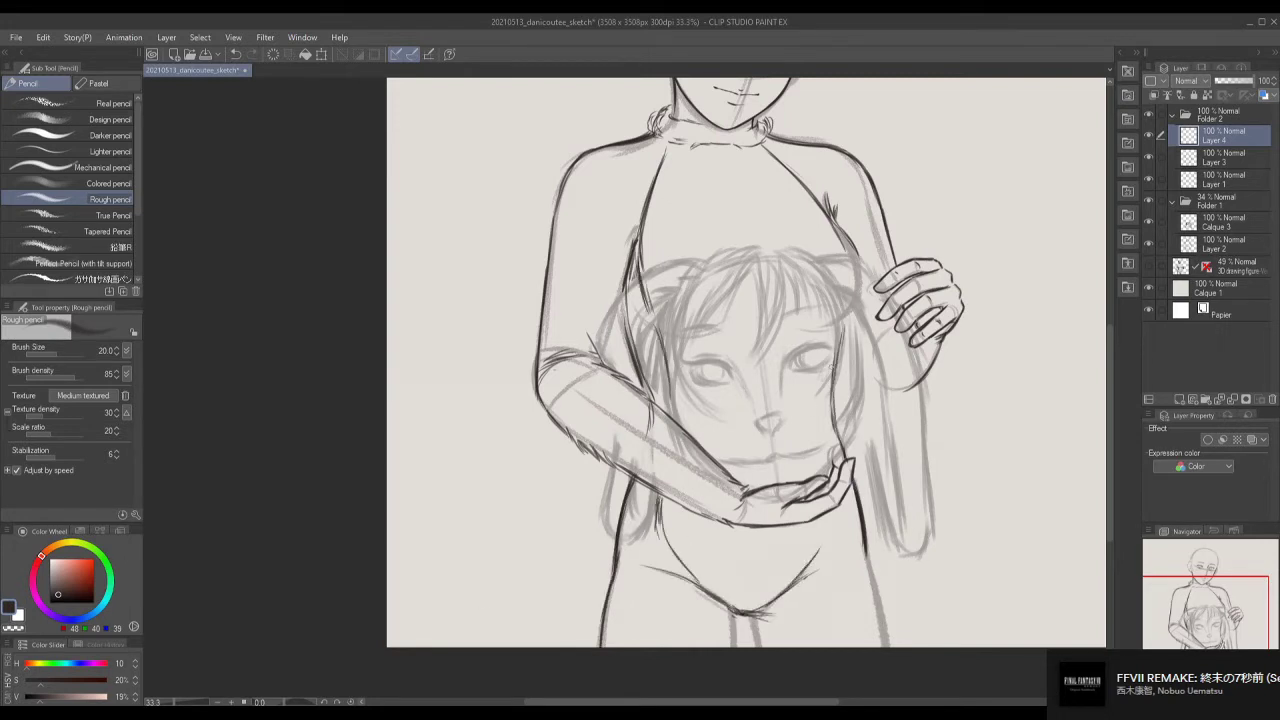
# Refine the waist contours behind the cat head and strengthen the V-shaped lower belly lines.
pyautogui.moveTo(832, 374); pyautogui.dragTo(822, 434)
pyautogui.moveTo(664, 342); pyautogui.dragTo(678, 418)
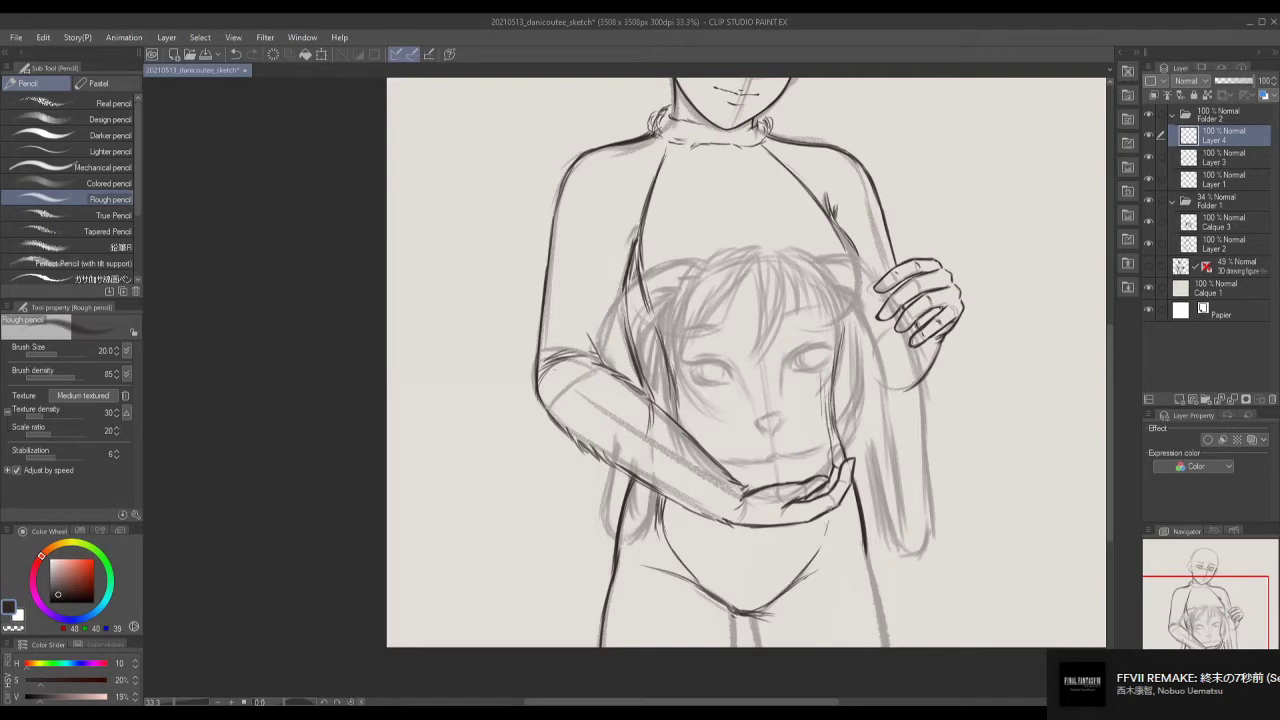
pyautogui.moveTo(830, 508); pyautogui.dragTo(756, 610)
pyautogui.moveTo(676, 550); pyautogui.dragTo(736, 612)
# Draw the inner thigh lines and extend the outer thighs to the canvas's lower edge.
pyautogui.moveTo(734, 604); pyautogui.dragTo(730, 646)
pyautogui.moveTo(856, 498); pyautogui.dragTo(894, 646)
pyautogui.moveTo(748, 610); pyautogui.dragTo(756, 646)
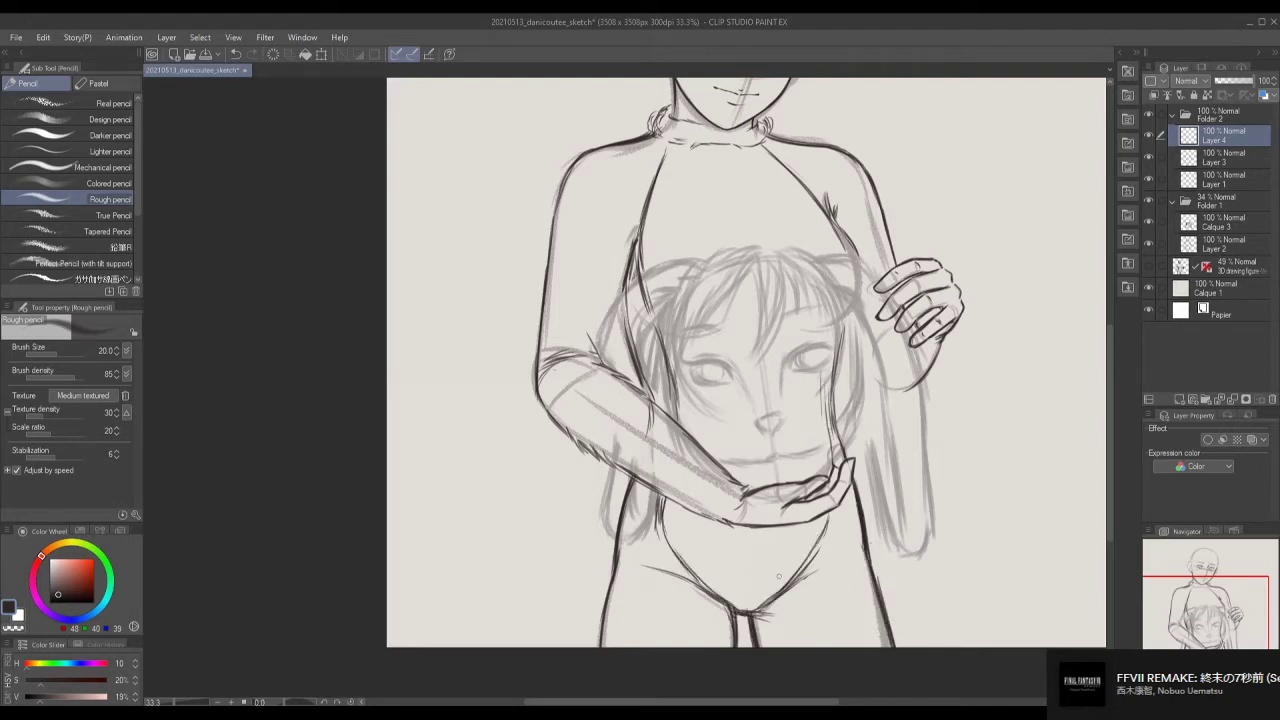
pyautogui.moveTo(866, 552); pyautogui.dragTo(896, 646)
pyautogui.moveTo(606, 578); pyautogui.dragTo(602, 614)
pyautogui.moveTo(800, 560); pyautogui.dragTo(800, 585)
# Touch up the lower belly, the supporting hand's edge and the raised hand's wrist line.
pyautogui.moveTo(740, 554); pyautogui.dragTo(818, 546)
pyautogui.moveTo(852, 486)
pyautogui.mouseDown()
pyautogui.moveTo(808, 552)
pyautogui.moveTo(830, 516)
pyautogui.mouseUp()
pyautogui.moveTo(830, 502)
pyautogui.mouseDown()
pyautogui.moveTo(795, 521)
pyautogui.moveTo(802, 511)
pyautogui.mouseUp()
pyautogui.moveTo(808, 503); pyautogui.dragTo(743, 519)
pyautogui.moveTo(958, 302); pyautogui.dragTo(916, 414)
# Add a new layer for the hair above Layer 4.
pyautogui.hotkey('ctrl', 'shift', 'n')
pyautogui.scroll(6, 784, 256)
pyautogui.moveTo(784, 332)
pyautogui.mouseDown()
pyautogui.moveTo(730, 380)
pyautogui.moveTo(690, 384)
pyautogui.moveTo(800, 406)
pyautogui.moveTo(786, 490)
pyautogui.mouseUp()
pyautogui.moveTo(800, 412); pyautogui.dragTo(784, 518)
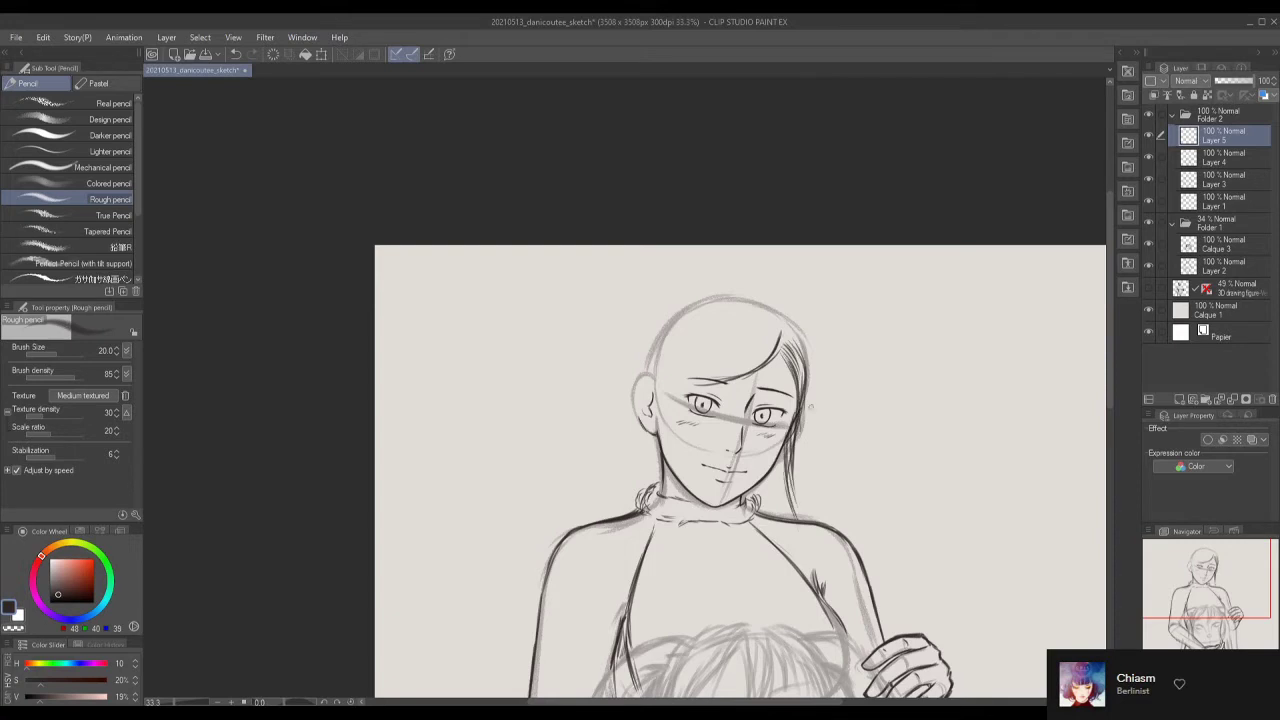
pyautogui.moveTo(798, 366); pyautogui.dragTo(792, 414)
pyautogui.press('Delete')
# Draw the side-parted fringe and the outer hair contour over the crown and down both sides of the head.
pyautogui.moveTo(780, 328)
pyautogui.mouseDown()
pyautogui.moveTo(700, 368)
pyautogui.moveTo(752, 358)
pyautogui.mouseUp()
pyautogui.moveTo(764, 278)
pyautogui.mouseDown()
pyautogui.moveTo(642, 312)
pyautogui.moveTo(612, 358)
pyautogui.mouseUp()
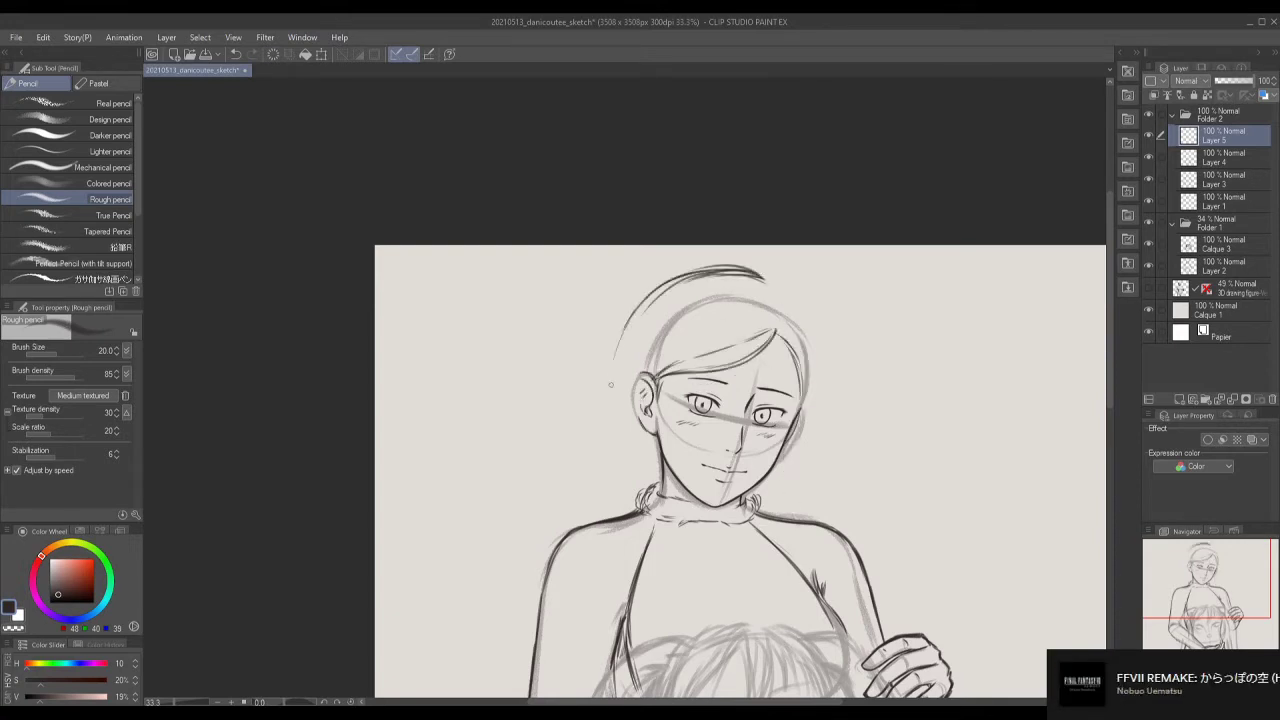
pyautogui.moveTo(652, 294); pyautogui.dragTo(610, 400)
pyautogui.moveTo(616, 340); pyautogui.dragTo(606, 436)
pyautogui.moveTo(756, 274); pyautogui.dragTo(780, 326)
pyautogui.moveTo(792, 282); pyautogui.dragTo(872, 570)
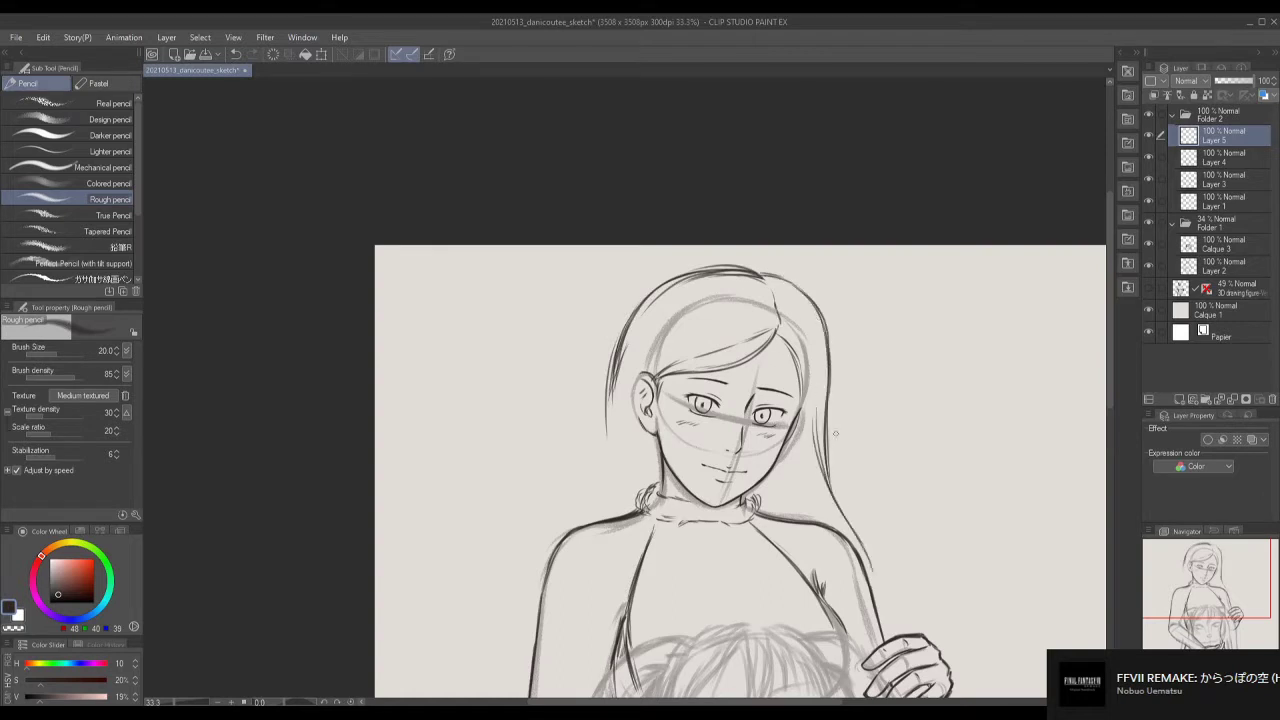
# Add strands sweeping from the parting across the crown and a long lock falling over the left shoulder.
pyautogui.moveTo(782, 328)
pyautogui.mouseDown()
pyautogui.moveTo(856, 526)
pyautogui.moveTo(834, 428)
pyautogui.moveTo(775, 300)
pyautogui.moveTo(716, 322)
pyautogui.mouseUp()
pyautogui.moveTo(688, 344); pyautogui.dragTo(636, 428)
pyautogui.moveTo(776, 290); pyautogui.dragTo(678, 334)
pyautogui.moveTo(702, 328); pyautogui.dragTo(640, 434)
pyautogui.moveTo(750, 290); pyautogui.dragTo(630, 382)
pyautogui.moveTo(622, 388)
pyautogui.mouseDown()
pyautogui.moveTo(596, 640)
pyautogui.moveTo(582, 658)
pyautogui.mouseUp()
pyautogui.moveTo(594, 534); pyautogui.dragTo(588, 640)
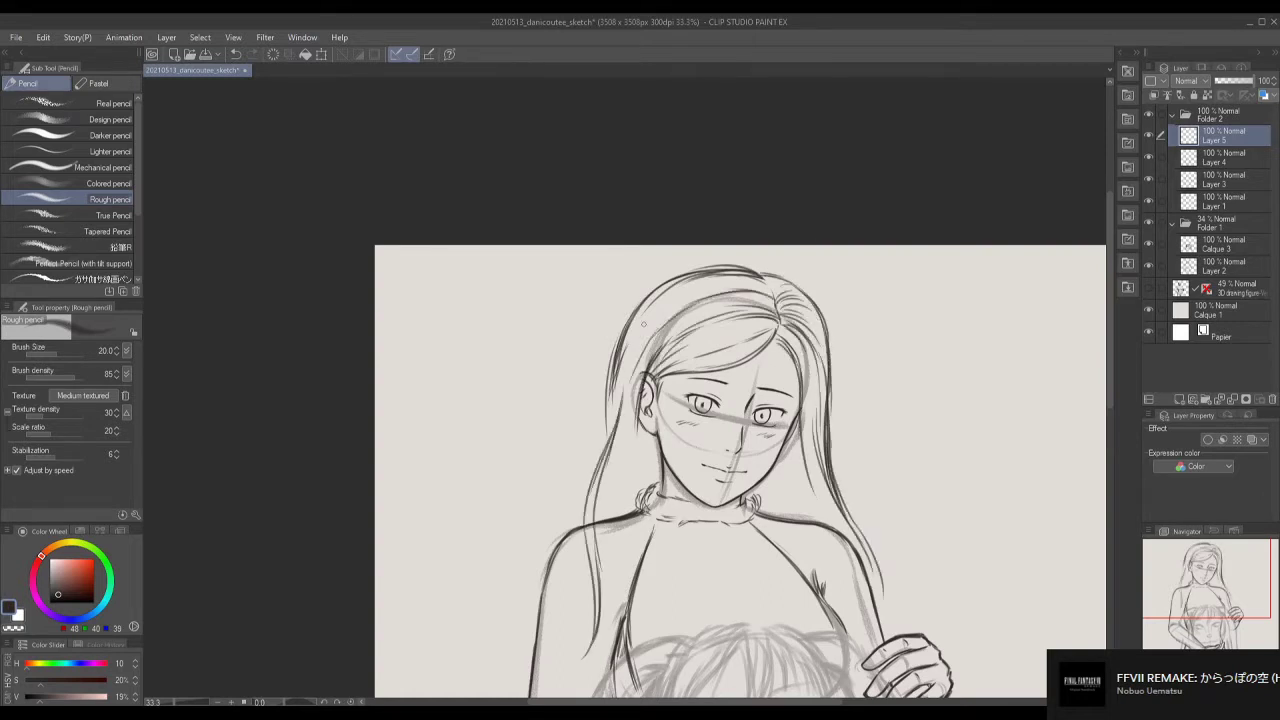
# Fill out the hair on the left side with long, wavy locks falling from the crown past the shoulder.
pyautogui.moveTo(714, 266)
pyautogui.mouseDown()
pyautogui.moveTo(650, 296)
pyautogui.moveTo(598, 424)
pyautogui.mouseUp()
pyautogui.moveTo(610, 382); pyautogui.dragTo(556, 550)
pyautogui.moveTo(596, 462); pyautogui.dragTo(590, 522)
pyautogui.moveTo(660, 322)
pyautogui.mouseDown()
pyautogui.moveTo(614, 428)
pyautogui.moveTo(632, 492)
pyautogui.mouseUp()
pyautogui.moveTo(646, 424)
pyautogui.mouseDown()
pyautogui.moveTo(660, 620)
pyautogui.moveTo(610, 514)
pyautogui.mouseUp()
pyautogui.moveTo(638, 522); pyautogui.dragTo(660, 646)
pyautogui.moveTo(612, 482); pyautogui.dragTo(600, 580)
pyautogui.moveTo(640, 506); pyautogui.dragTo(604, 638)
pyautogui.moveTo(626, 456)
pyautogui.mouseDown()
pyautogui.moveTo(612, 516)
pyautogui.moveTo(656, 644)
pyautogui.mouseUp()
pyautogui.moveTo(648, 436); pyautogui.dragTo(658, 480)
# Draw the long locks on the right side, falling beside the cheek and over the shoulder and chest.
pyautogui.moveTo(786, 424); pyautogui.dragTo(804, 514)
pyautogui.moveTo(780, 472); pyautogui.dragTo(796, 608)
pyautogui.moveTo(784, 394); pyautogui.dragTo(816, 612)
pyautogui.moveTo(788, 562); pyautogui.dragTo(814, 632)
pyautogui.moveTo(756, 440); pyautogui.dragTo(794, 512)
pyautogui.moveTo(800, 500); pyautogui.dragTo(828, 548)
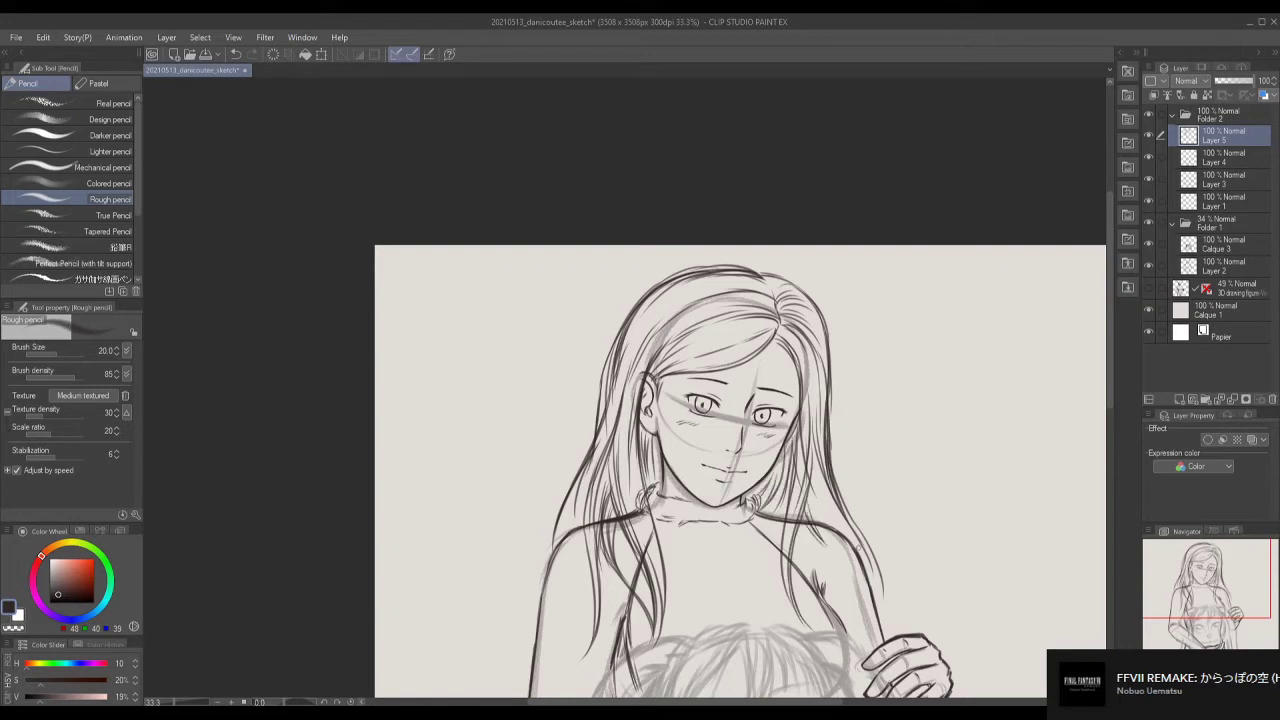
pyautogui.moveTo(822, 466); pyautogui.dragTo(848, 620)
pyautogui.moveTo(824, 530); pyautogui.dragTo(852, 642)
pyautogui.moveTo(830, 426); pyautogui.dragTo(880, 616)
pyautogui.scroll(-2, 740, 425)
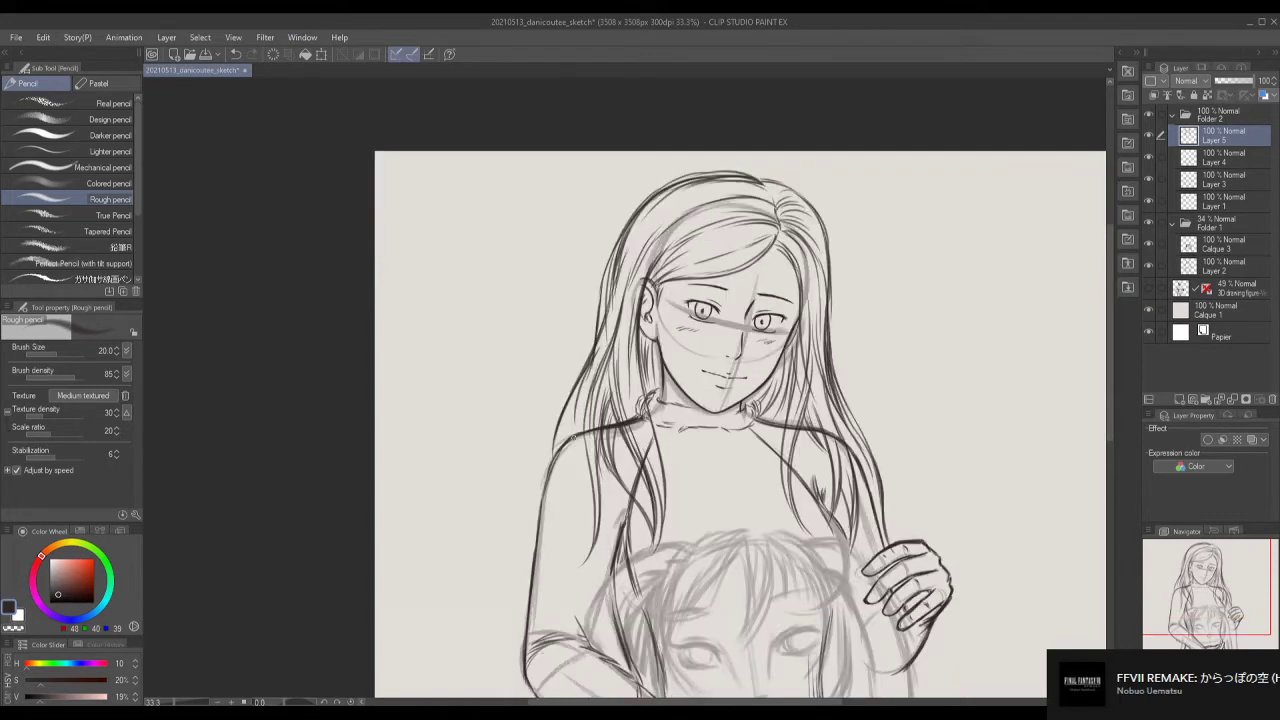
# Reinforce the woman's outer hair contour down the left side and over the crown with extra pencil strokes.
pyautogui.moveTo(592, 356); pyautogui.dragTo(548, 448)
pyautogui.moveTo(620, 280); pyautogui.dragTo(538, 504)
pyautogui.moveTo(618, 242); pyautogui.dragTo(596, 328)
pyautogui.moveTo(662, 188); pyautogui.dragTo(762, 168)
pyautogui.moveTo(622, 226); pyautogui.dragTo(590, 346)
pyautogui.moveTo(720, 200); pyautogui.dragTo(772, 186)
# Add a new layer above the hair for the mascot head and fade Layer 4 to 49% and Layer 3 to 46%.
pyautogui.scroll(-2, 740, 425)
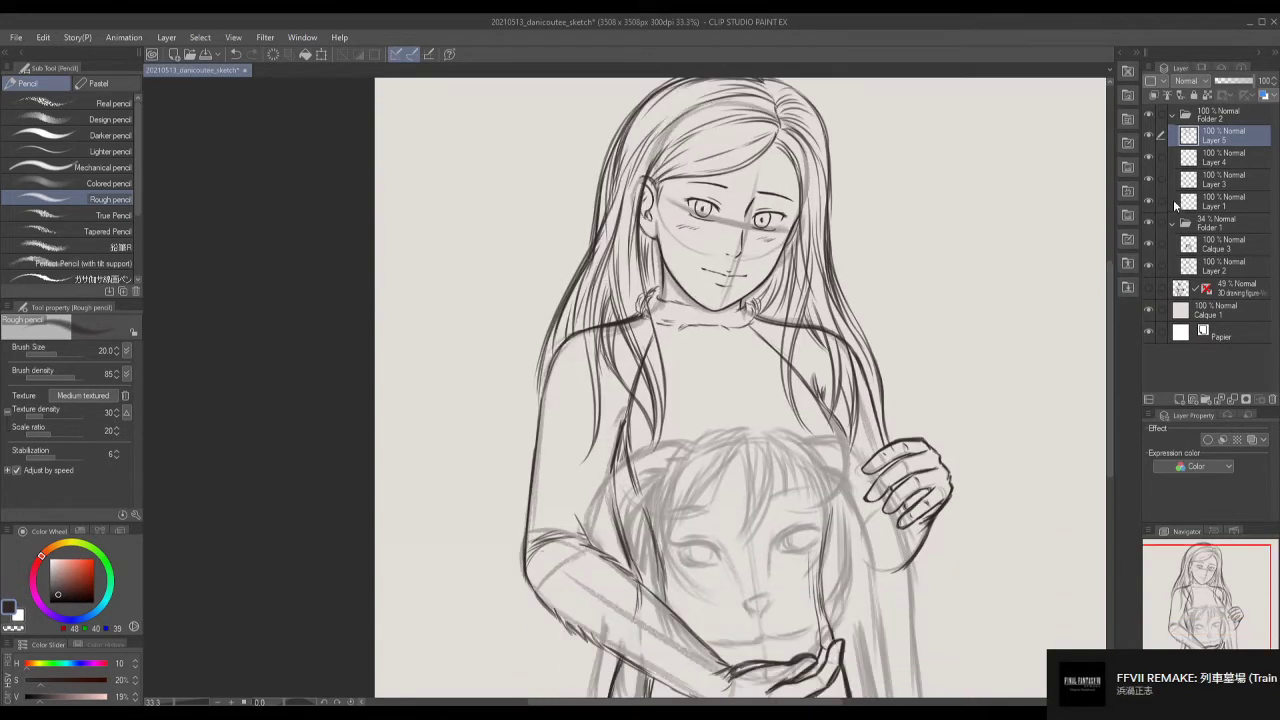
pyautogui.moveTo(1109, 350); pyautogui.dragTo(1109, 398)
pyautogui.click(1181, 399)
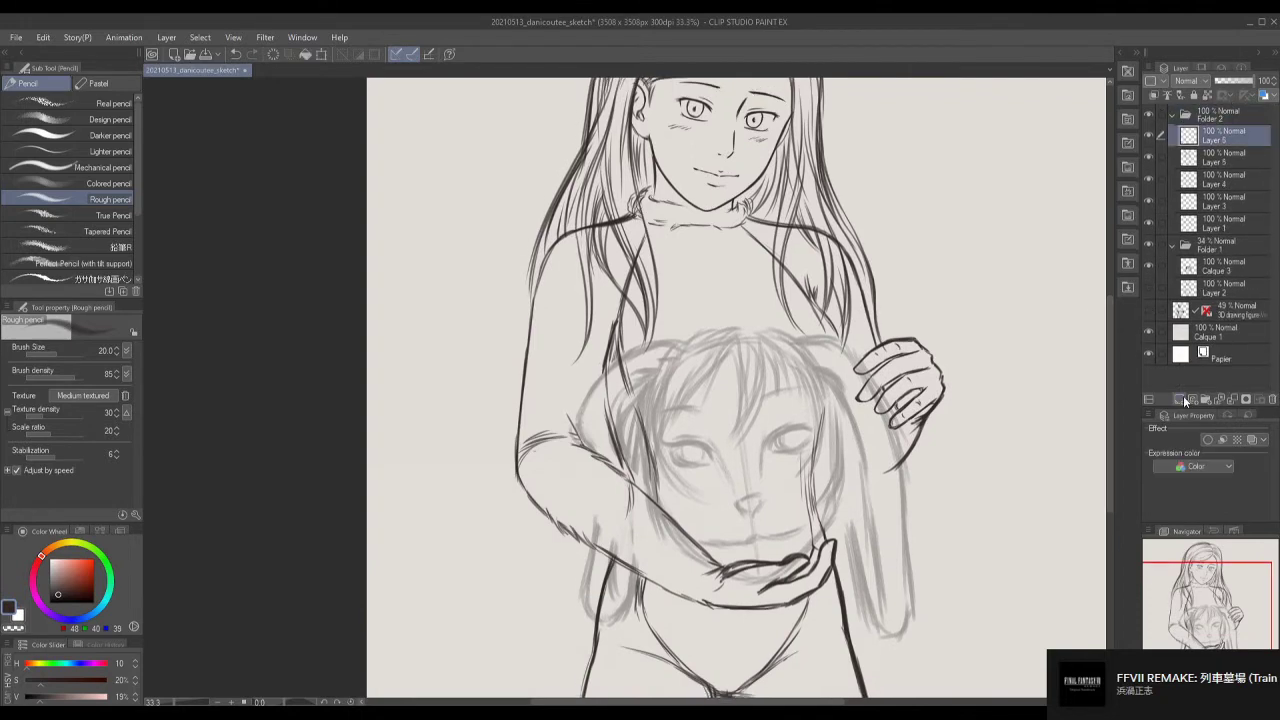
pyautogui.scroll(-1, 740, 390)
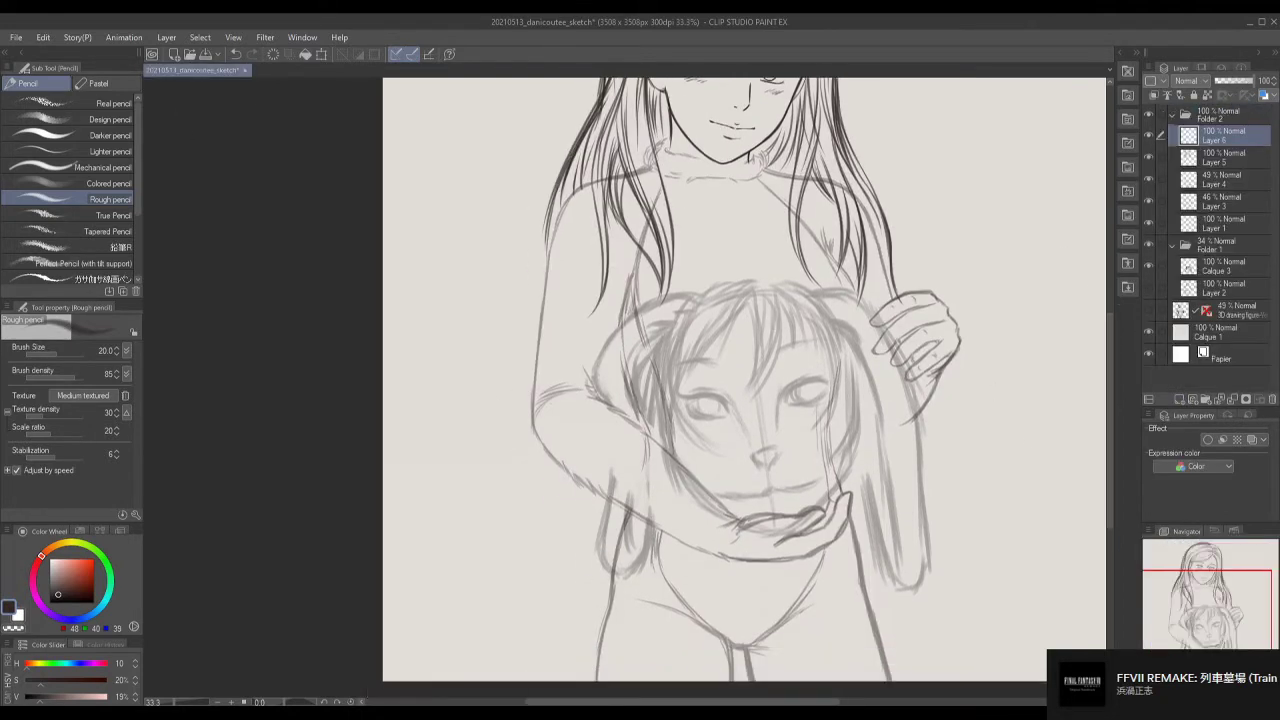
# Draw the mascot's right eye outline and its eyebrow with the rough pencil at size 15.
pyautogui.press('[')
pyautogui.press('[')
pyautogui.hotkey('ctrl', '+')
pyautogui.moveTo(782, 412); pyautogui.dragTo(818, 390)
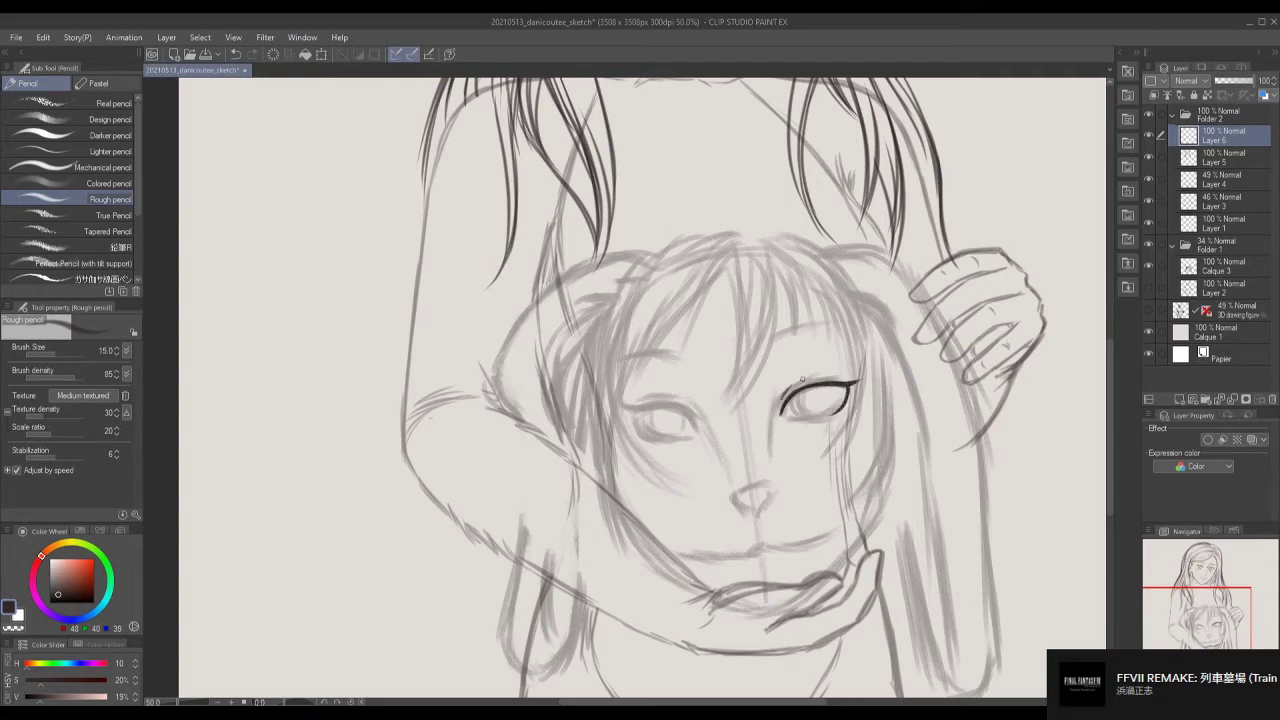
pyautogui.moveTo(778, 360); pyautogui.dragTo(856, 339)
# Duplicate the finished eye and eyebrow, mirror the copy onto the left side of the mascot's face, and merge it down.
pyautogui.hotkey('ctrl', 'c')
pyautogui.hotkey('ctrl', 'v')
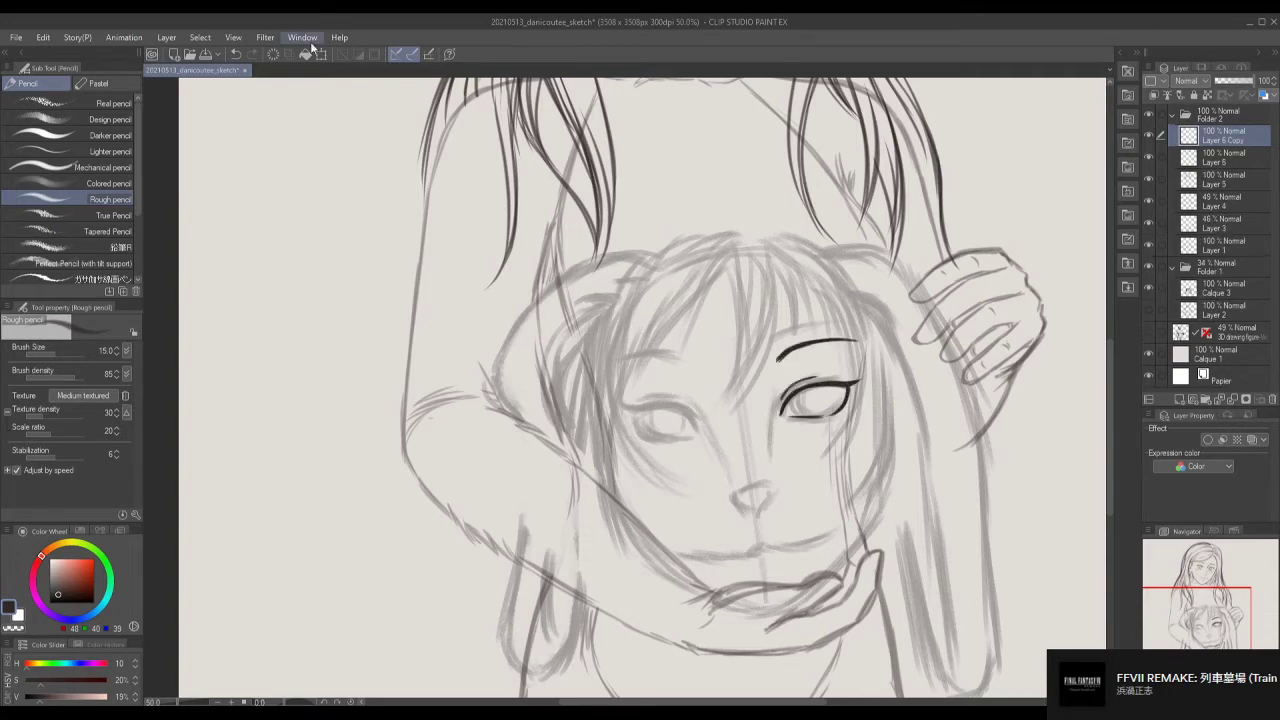
pyautogui.hotkey('ctrl', 't')
pyautogui.click(56, 334)
pyautogui.press('Return')
pyautogui.hotkey('ctrl', 'e')
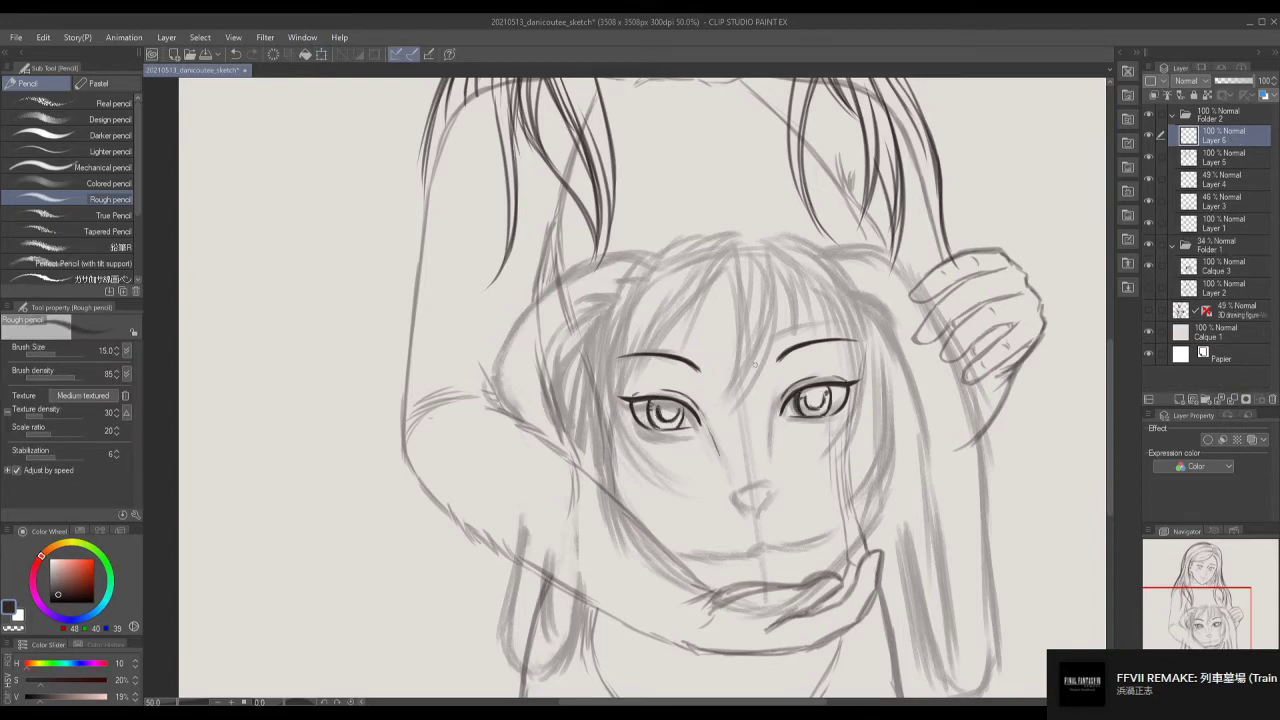
# Draw the mascot's nose bridge, rounded nose and curved smiling mouth, plus a first stroke of the left cheek.
pyautogui.moveTo(712, 430); pyautogui.dragTo(727, 484)
pyautogui.moveTo(778, 418); pyautogui.dragTo(770, 487)
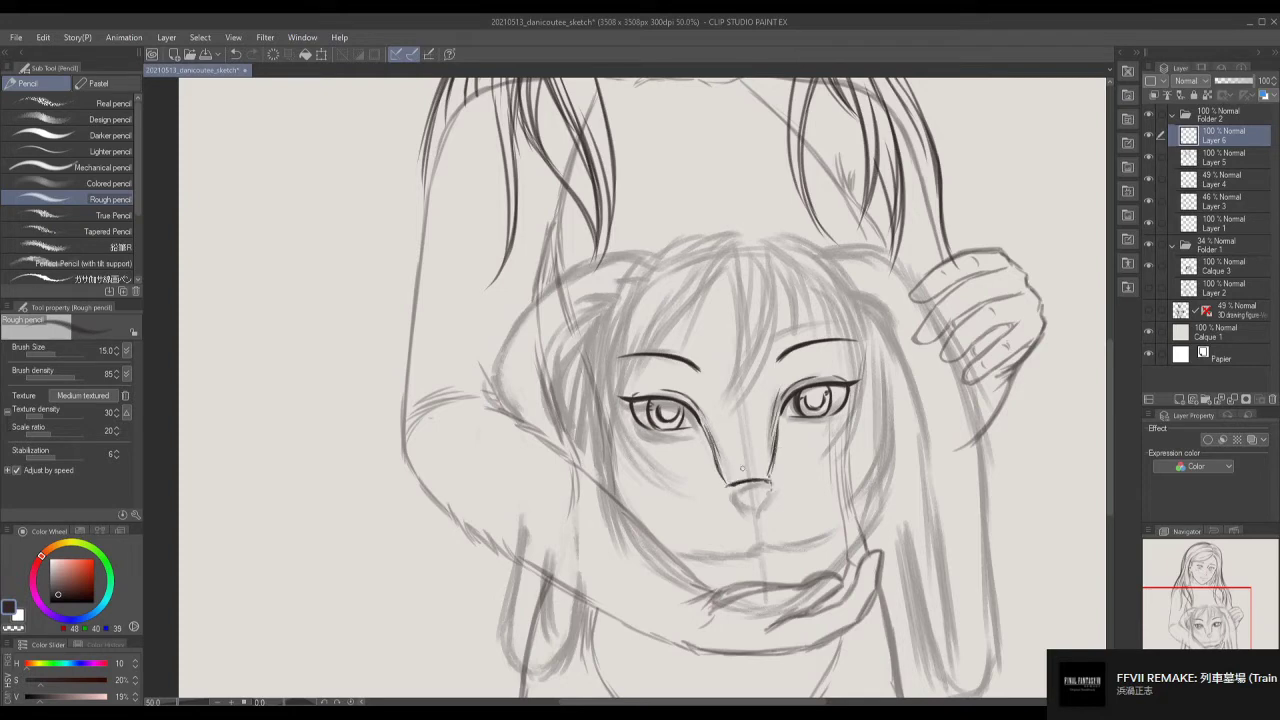
pyautogui.moveTo(590, 416); pyautogui.dragTo(604, 490)
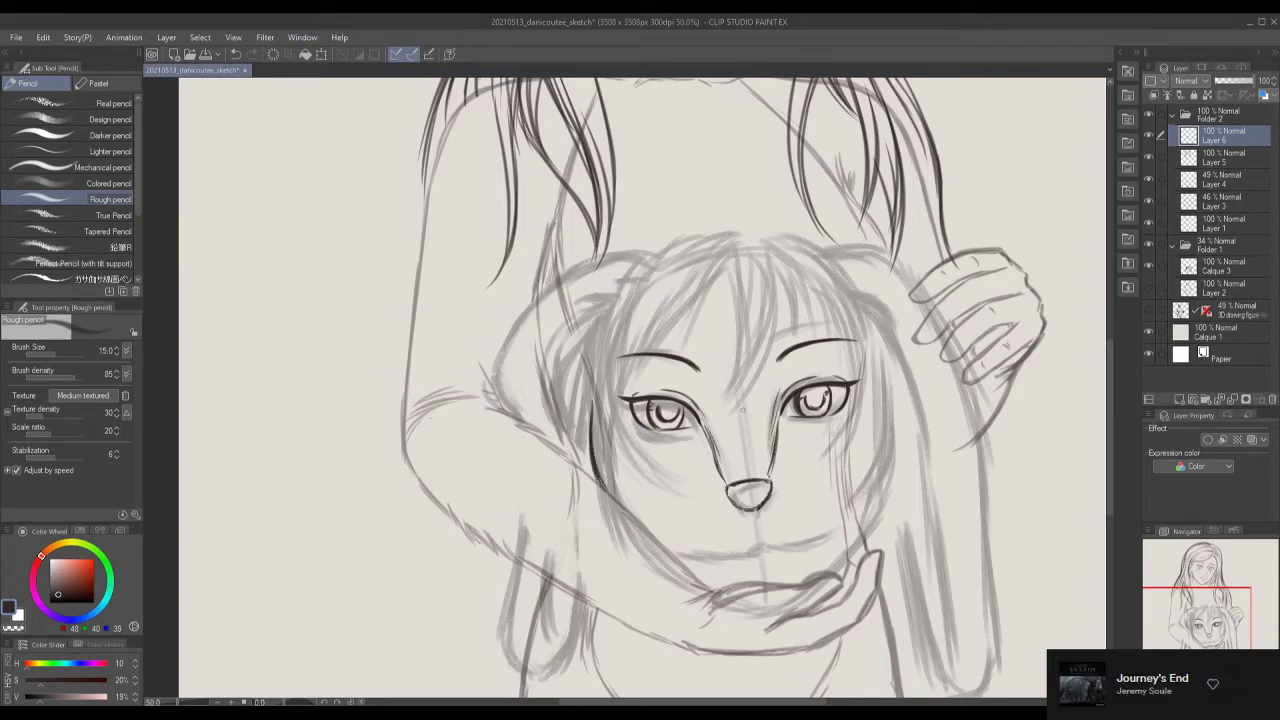
pyautogui.moveTo(669, 545); pyautogui.dragTo(838, 528)
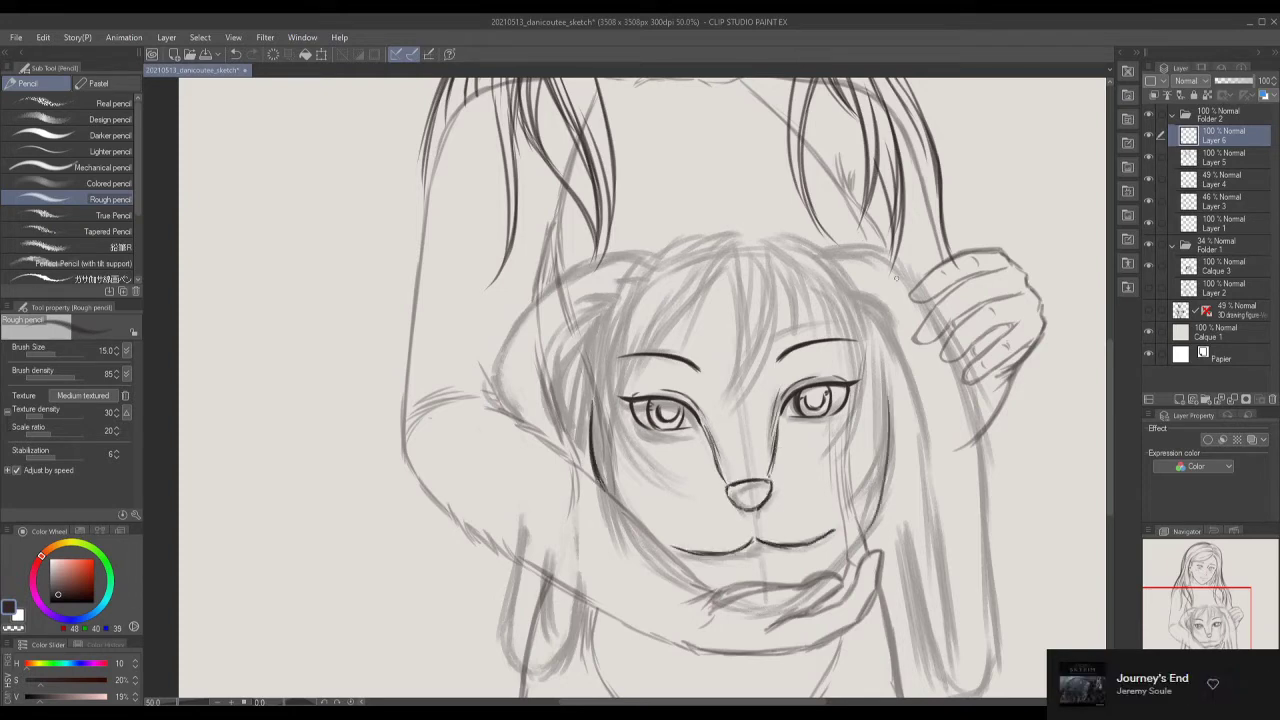
# Outline the mascot's head along the right cheek and jaw, the left side and the top of the crown.
pyautogui.moveTo(893, 392); pyautogui.dragTo(832, 576)
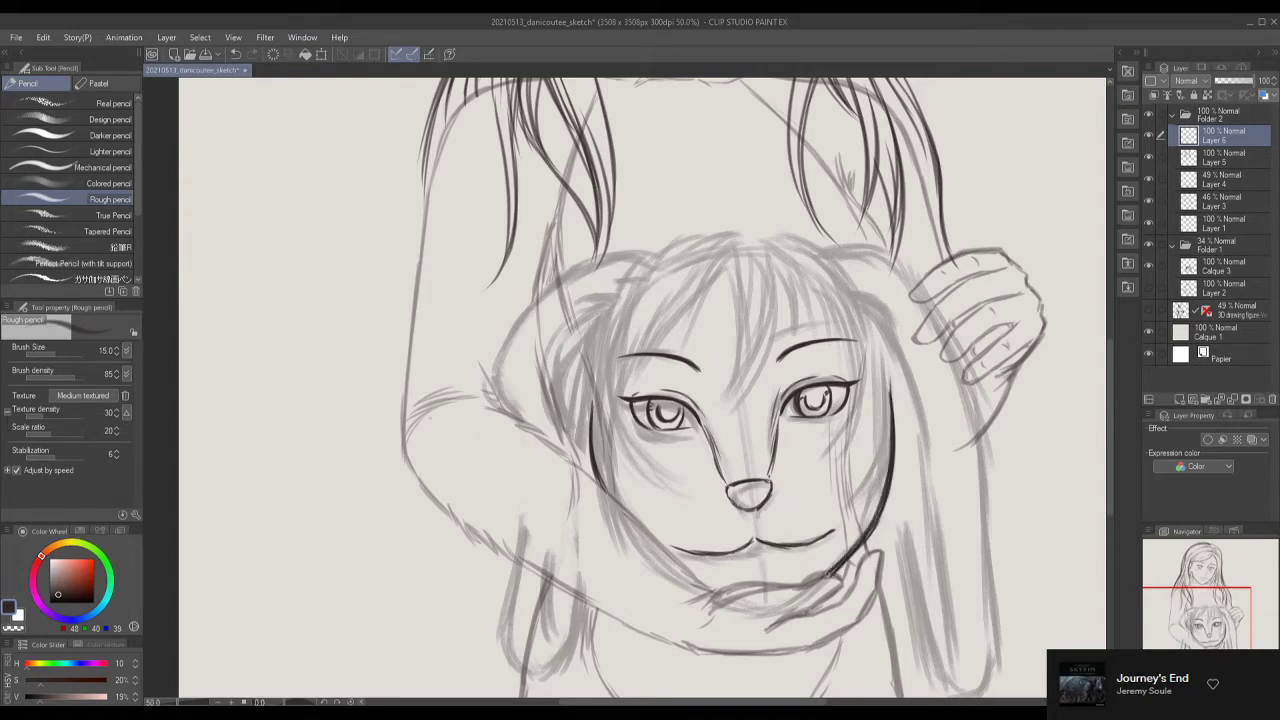
pyautogui.moveTo(597, 366); pyautogui.dragTo(583, 484)
pyautogui.moveTo(605, 320); pyautogui.dragTo(594, 370)
pyautogui.moveTo(662, 244); pyautogui.dragTo(800, 236)
pyautogui.moveTo(790, 230); pyautogui.dragTo(840, 266)
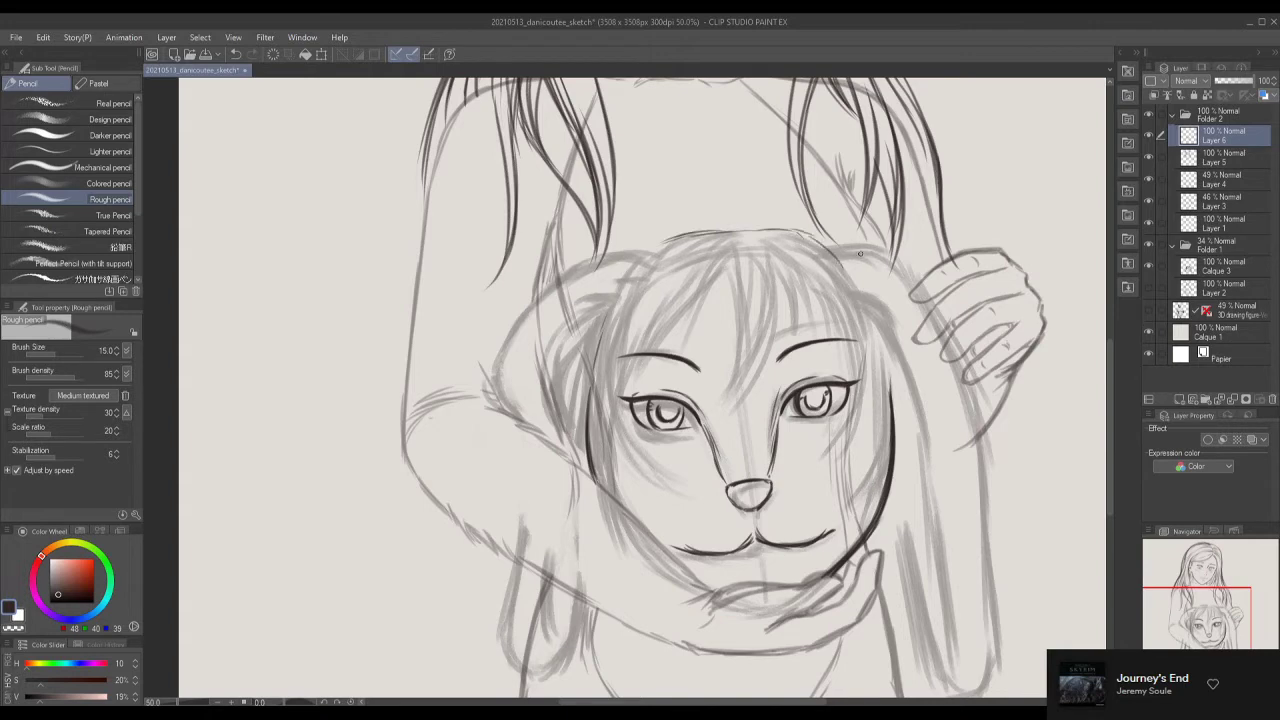
pyautogui.moveTo(894, 362); pyautogui.dragTo(886, 466)
# Draw the mascot's fringe from the central parting and the strands falling down the right side of its face.
pyautogui.moveTo(744, 226)
pyautogui.mouseDown()
pyautogui.moveTo(768, 284)
pyautogui.moveTo(736, 418)
pyautogui.mouseUp()
pyautogui.moveTo(776, 240)
pyautogui.mouseDown()
pyautogui.moveTo(721, 433)
pyautogui.moveTo(800, 340)
pyautogui.mouseUp()
pyautogui.moveTo(800, 248); pyautogui.dragTo(850, 324)
pyautogui.moveTo(812, 280)
pyautogui.mouseDown()
pyautogui.moveTo(876, 500)
pyautogui.moveTo(882, 392)
pyautogui.mouseUp()
pyautogui.moveTo(838, 250); pyautogui.dragTo(906, 584)
pyautogui.moveTo(858, 314); pyautogui.dragTo(892, 522)
pyautogui.moveTo(884, 458); pyautogui.dragTo(902, 586)
# Draw the mascot's fringe and side strands sweeping from the parting down the left side of its face.
pyautogui.moveTo(728, 222); pyautogui.dragTo(664, 236)
pyautogui.moveTo(740, 236); pyautogui.dragTo(630, 390)
pyautogui.moveTo(676, 252); pyautogui.dragTo(602, 504)
pyautogui.moveTo(632, 260); pyautogui.dragTo(584, 388)
pyautogui.moveTo(620, 304); pyautogui.dragTo(582, 478)
# Draw the upper curve of the mascot's left ear and fill the hair beside it with dense dark strands.
pyautogui.moveTo(648, 232); pyautogui.dragTo(556, 256)
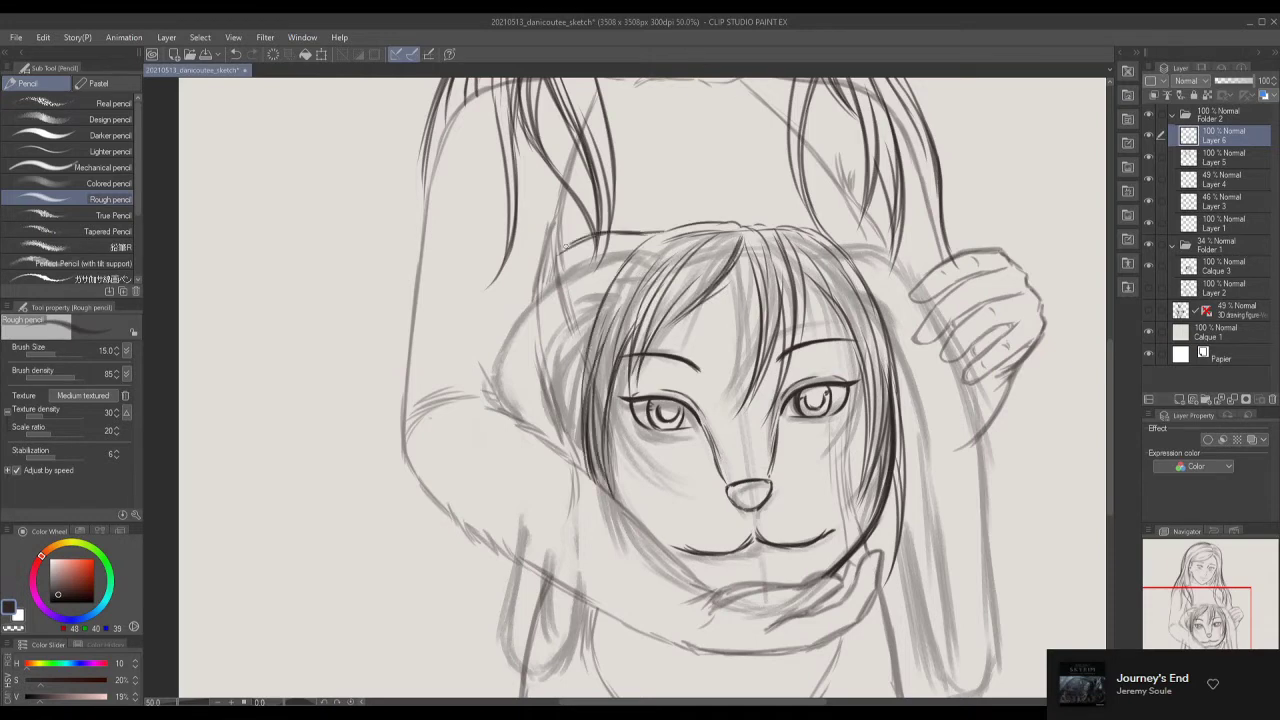
pyautogui.scroll(-1, 872, 135)
pyautogui.moveTo(636, 248); pyautogui.dragTo(612, 324)
pyautogui.moveTo(712, 212)
pyautogui.mouseDown()
pyautogui.moveTo(652, 292)
pyautogui.moveTo(646, 324)
pyautogui.mouseUp()
pyautogui.moveTo(684, 276); pyautogui.dragTo(650, 362)
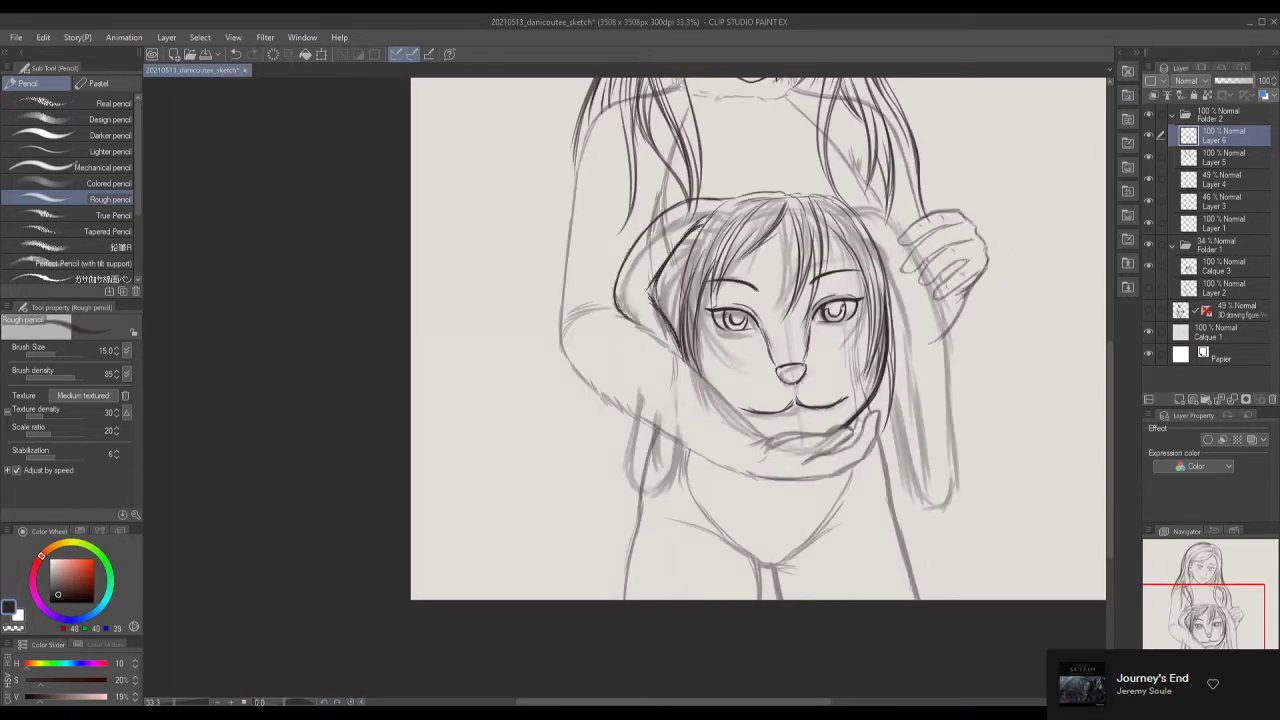
pyautogui.moveTo(700, 228); pyautogui.dragTo(658, 302)
pyautogui.moveTo(666, 272)
pyautogui.mouseDown()
pyautogui.moveTo(656, 316)
pyautogui.moveTo(666, 288)
pyautogui.mouseUp()
pyautogui.moveTo(696, 236); pyautogui.dragTo(666, 318)
# Draw the rounded tip of the mascot's left ear hanging below the forearm and tidy the ear's top curve.
pyautogui.moveTo(690, 248); pyautogui.dragTo(650, 486)
pyautogui.hotkey('ctrl', 'z')
pyautogui.moveTo(648, 412); pyautogui.dragTo(626, 484)
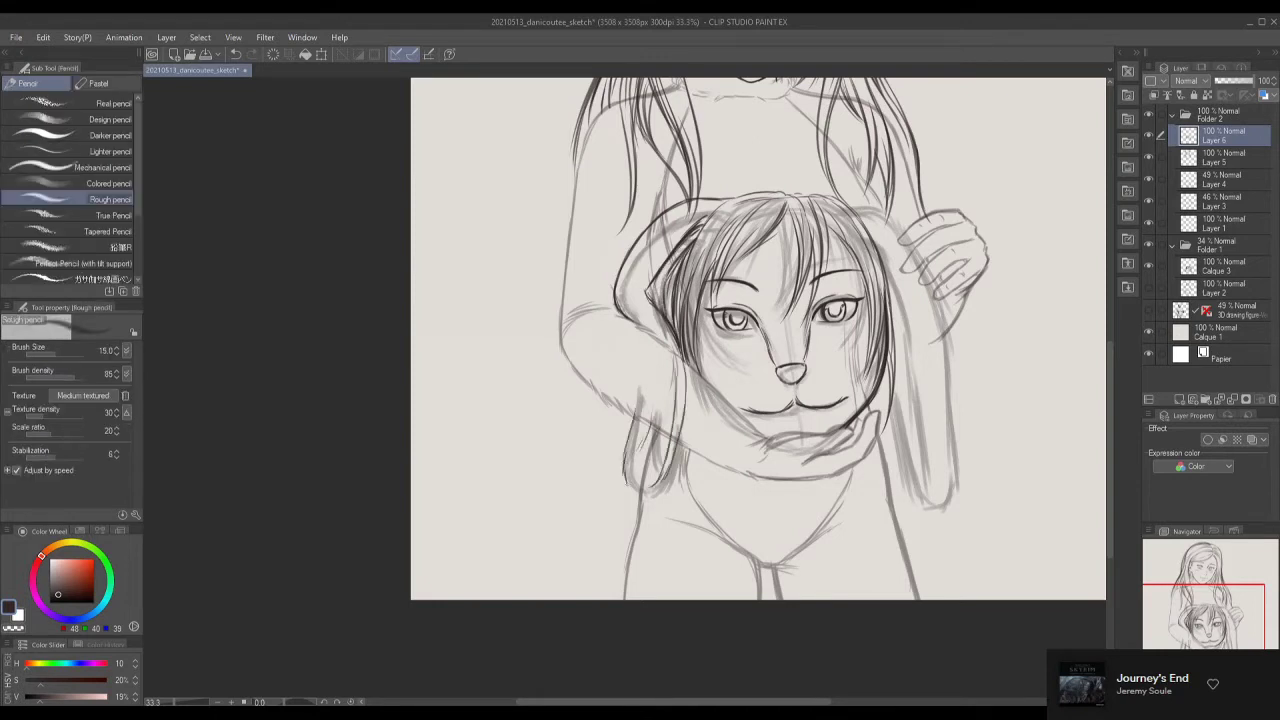
pyautogui.moveTo(678, 278); pyautogui.dragTo(664, 330)
pyautogui.moveTo(682, 434); pyautogui.dragTo(630, 494)
pyautogui.moveTo(674, 272); pyautogui.dragTo(664, 326)
pyautogui.moveTo(730, 194); pyautogui.dragTo(632, 246)
pyautogui.press('e')
pyautogui.press('p')
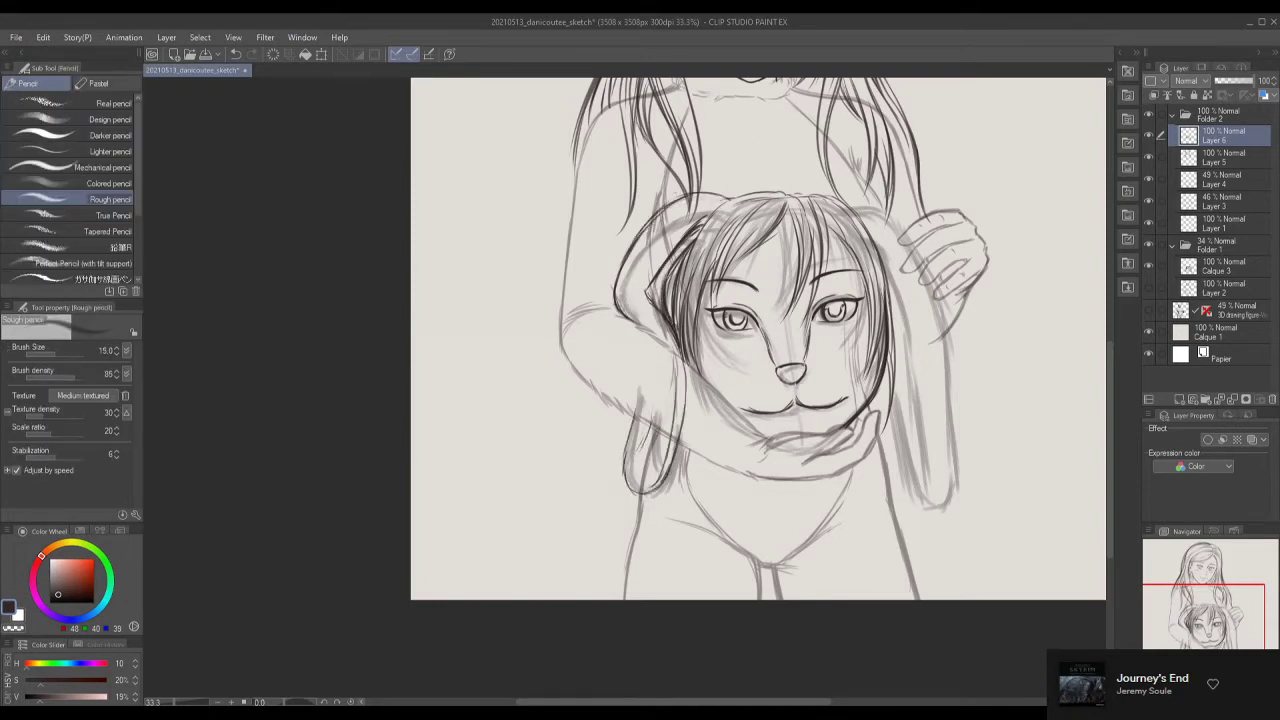
# Draw the mascot's right ear folding out from the crown under the hand and hanging down in a long flap.
pyautogui.moveTo(800, 300); pyautogui.dragTo(751, 365)
pyautogui.moveTo(826, 252)
pyautogui.mouseDown()
pyautogui.moveTo(788, 266)
pyautogui.moveTo(826, 284)
pyautogui.mouseUp()
pyautogui.moveTo(900, 290); pyautogui.dragTo(848, 350)
pyautogui.hotkey('ctrl', 'z')
pyautogui.moveTo(890, 258)
pyautogui.mouseDown()
pyautogui.moveTo(830, 298)
pyautogui.moveTo(808, 284)
pyautogui.mouseUp()
pyautogui.moveTo(920, 275); pyautogui.dragTo(865, 325)
pyautogui.moveTo(880, 280)
pyautogui.mouseDown()
pyautogui.moveTo(925, 420)
pyautogui.moveTo(940, 548)
pyautogui.mouseUp()
pyautogui.moveTo(866, 280); pyautogui.dragTo(824, 334)
pyautogui.moveTo(872, 300)
pyautogui.mouseDown()
pyautogui.moveTo(856, 370)
pyautogui.moveTo(946, 536)
pyautogui.mouseUp()
pyautogui.moveTo(840, 322)
pyautogui.mouseDown()
pyautogui.moveTo(878, 378)
pyautogui.moveTo(896, 574)
pyautogui.mouseUp()
# Refine the upper outline of the mascot's left ear and erase its stray lines.
pyautogui.moveTo(622, 270); pyautogui.dragTo(556, 362)
pyautogui.moveTo(612, 330); pyautogui.dragTo(568, 380)
pyautogui.press('e')
pyautogui.moveTo(600, 288); pyautogui.dragTo(566, 386)
pyautogui.press('p')
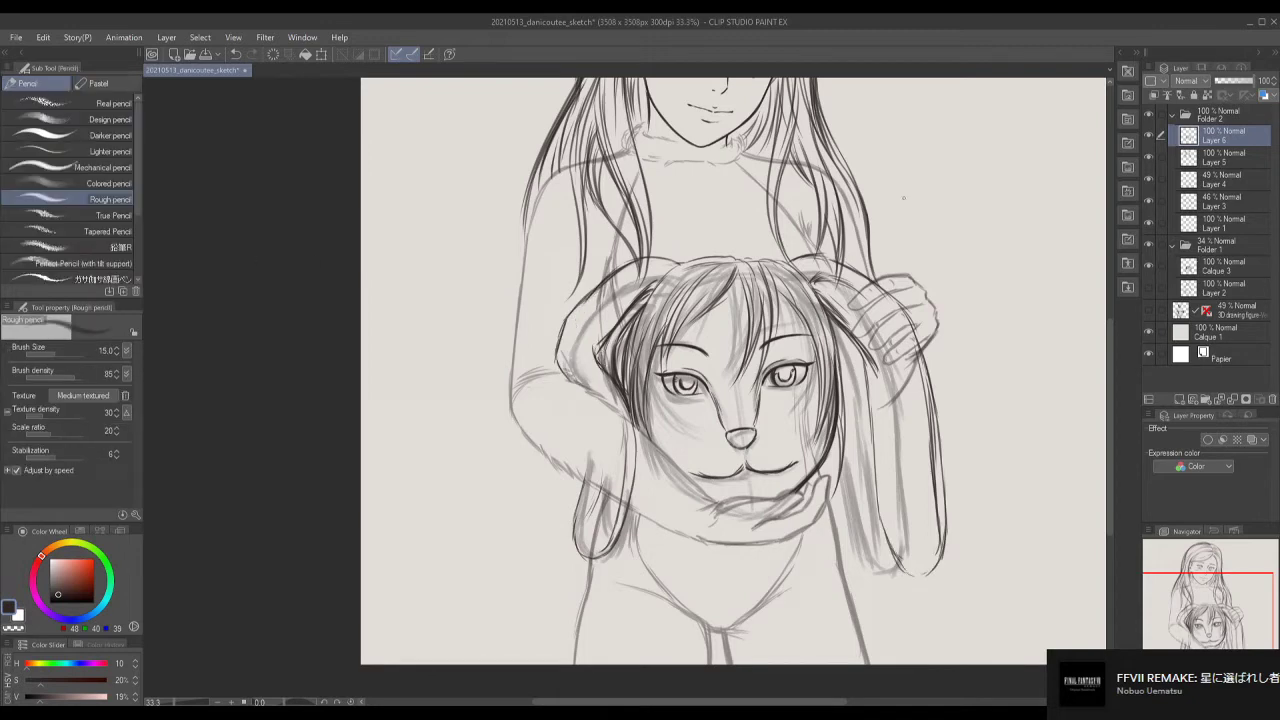
# Complete the mascot's right ear with its inner edge, strands below the hand and a fold line along the flap.
pyautogui.moveTo(864, 320); pyautogui.dragTo(830, 364)
pyautogui.moveTo(922, 308); pyautogui.dragTo(868, 472)
pyautogui.moveTo(864, 448); pyautogui.dragTo(904, 574)
pyautogui.moveTo(842, 282); pyautogui.dragTo(814, 312)
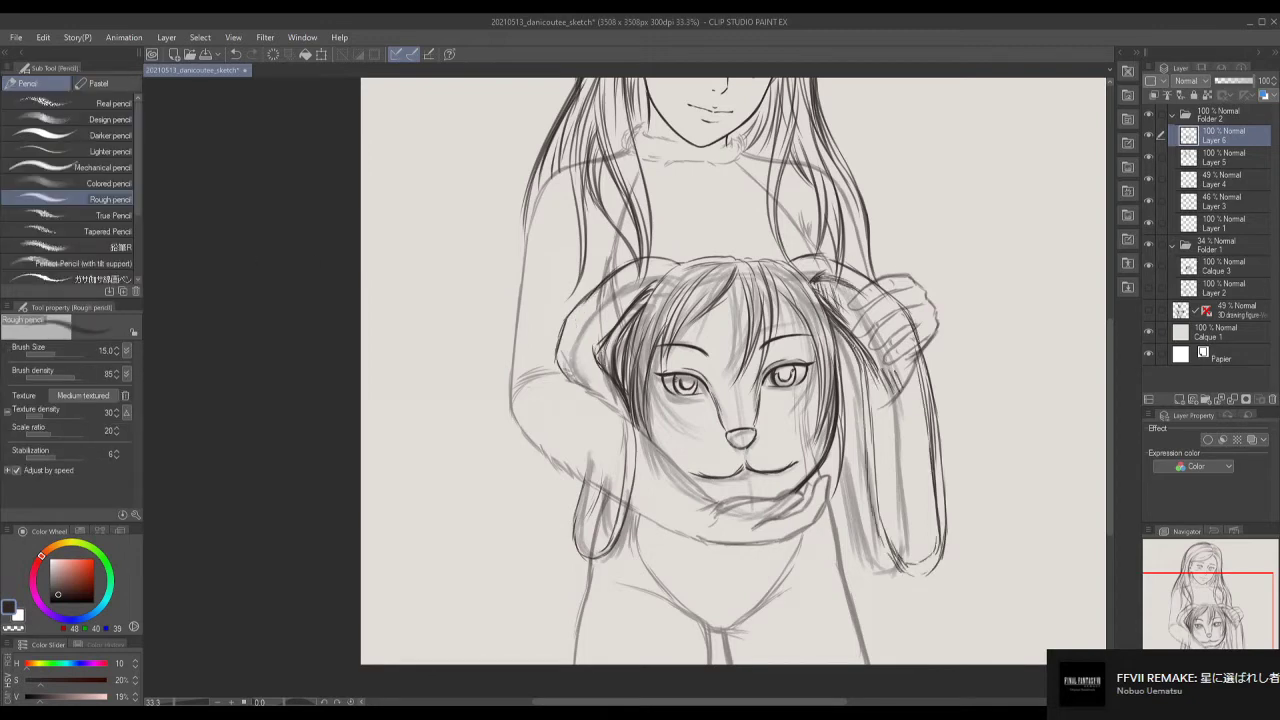
pyautogui.moveTo(910, 452); pyautogui.dragTo(900, 524)
# Hide the mascot and rough sketch layers, lasso the hips and lower arm on Layer 4, and enlarge them to about 105% by 113%.
pyautogui.scroll(-2, 836, 637)
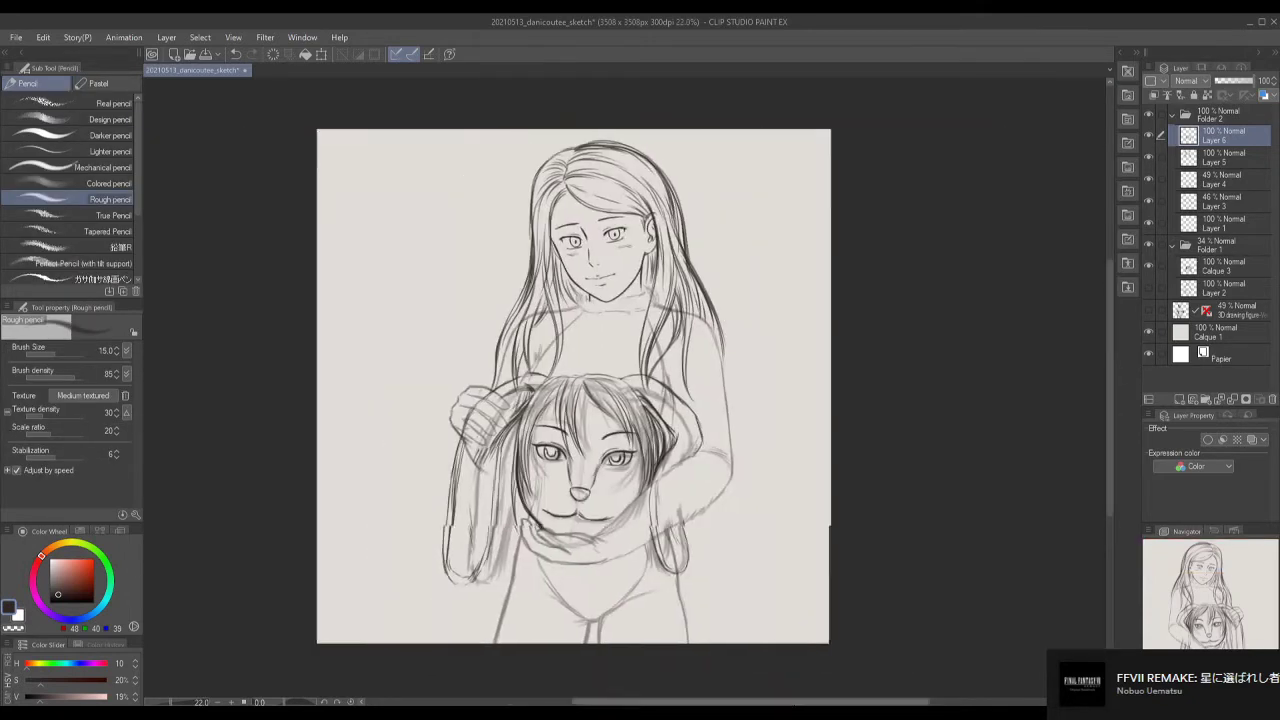
pyautogui.moveTo(1148, 265); pyautogui.dragTo(1148, 287)
pyautogui.press('m')
pyautogui.moveTo(576, 640)
pyautogui.mouseDown()
pyautogui.moveTo(832, 644)
pyautogui.moveTo(846, 658)
pyautogui.mouseUp()
pyautogui.click(1222, 180)
pyautogui.hotkey('ctrl', 't')
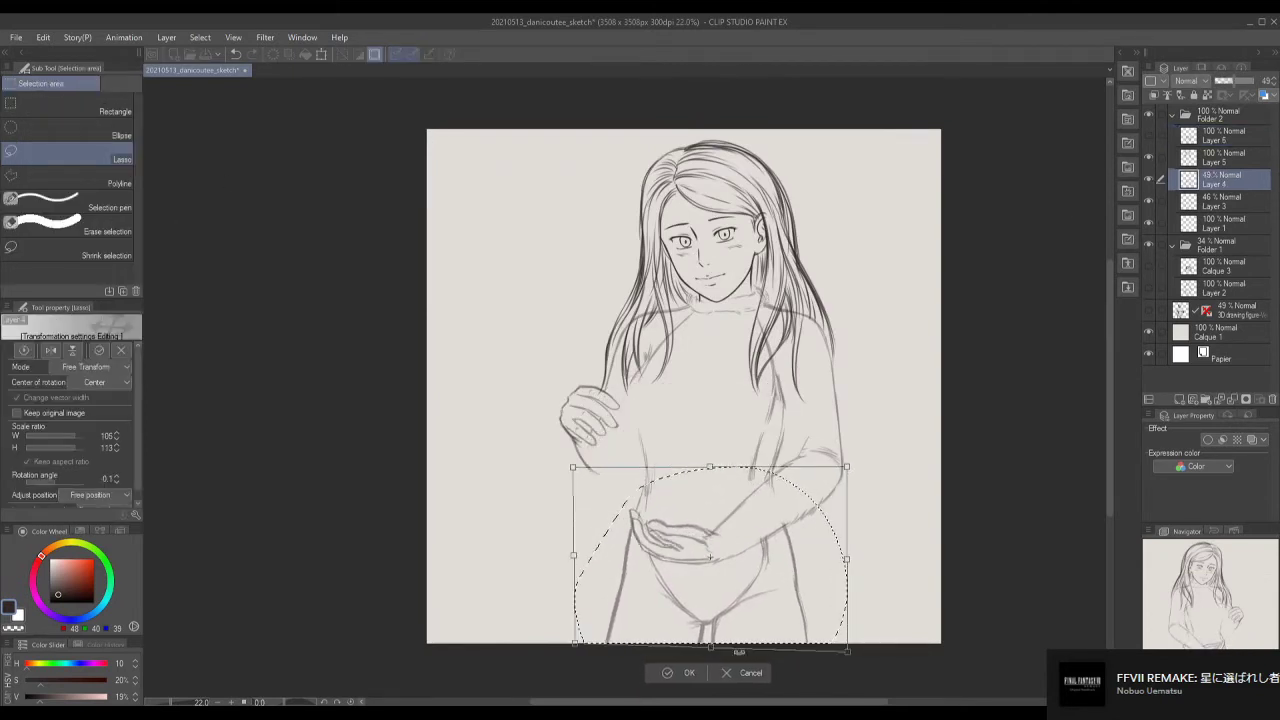
pyautogui.press('h')
pyautogui.press('Return')
pyautogui.hotkey('ctrl', 'd')
pyautogui.press('p')
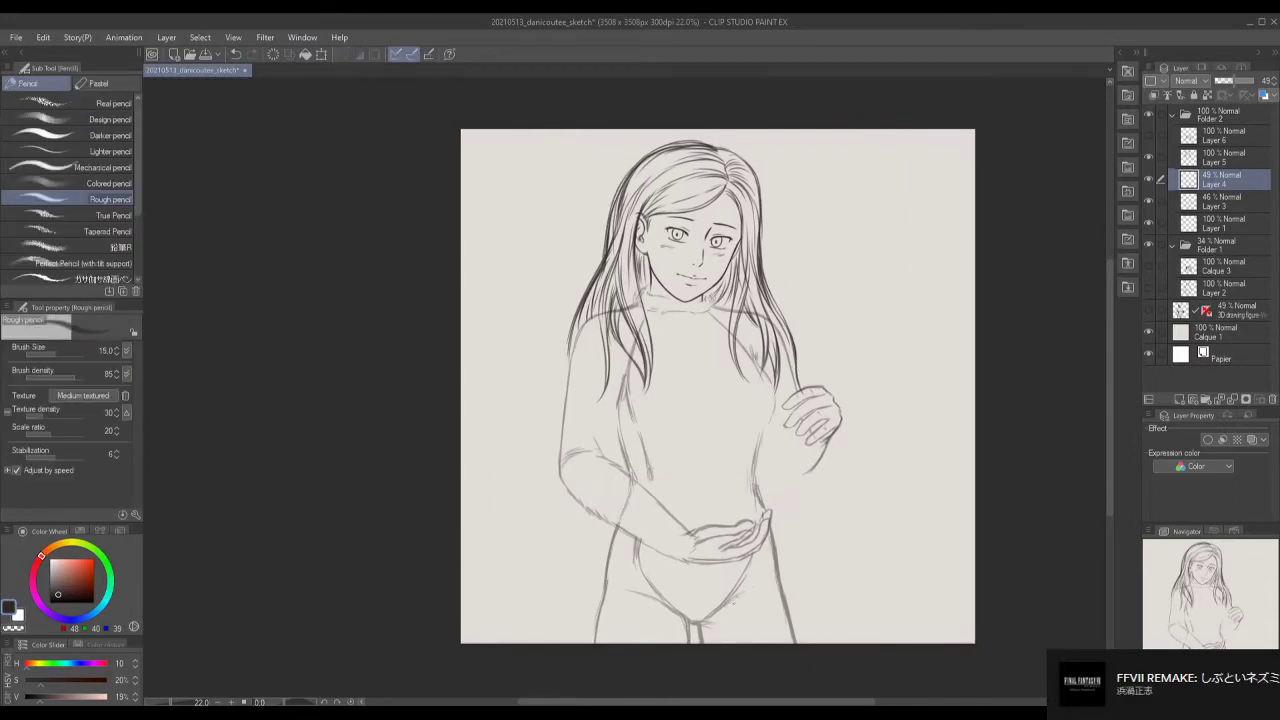
# Check the figure mirrored, and redraw the waist and left hip and thigh contours with the pencil at size 25.
pyautogui.press('h')
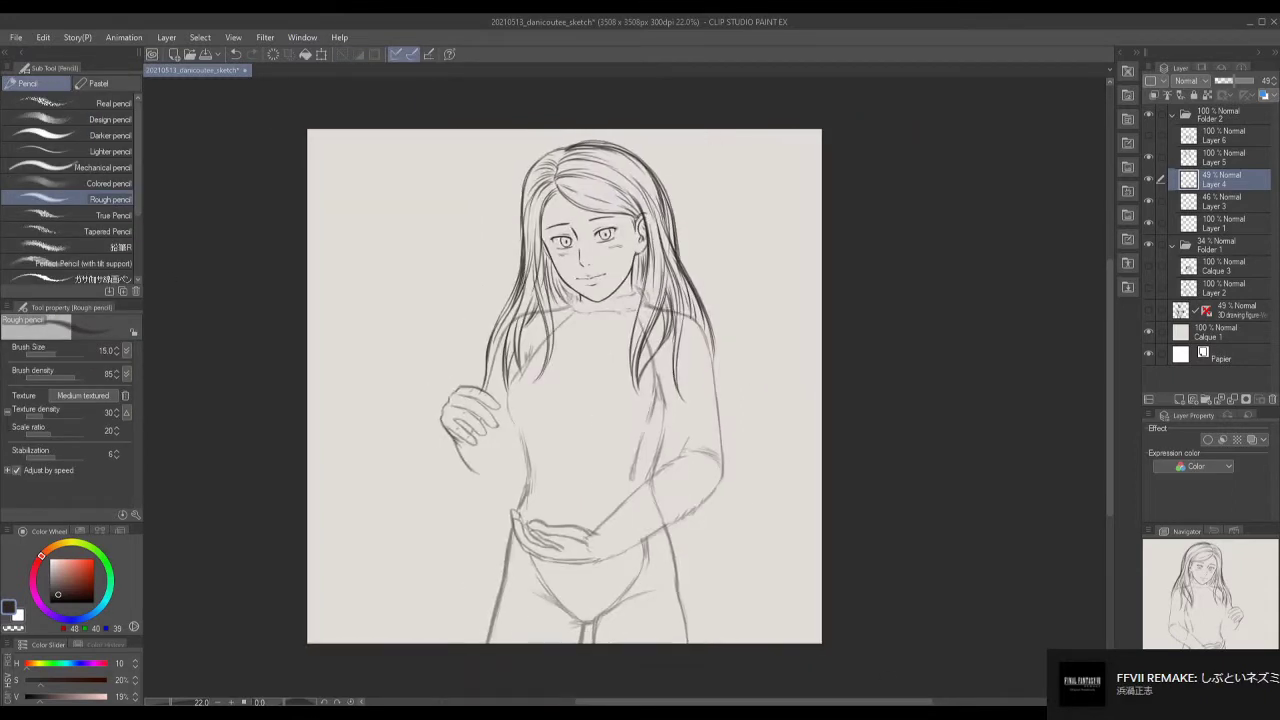
pyautogui.press('h')
pyautogui.press(']')
pyautogui.press(']')
pyautogui.press(']')
pyautogui.moveTo(620, 453); pyautogui.dragTo(628, 488)
pyautogui.moveTo(750, 442); pyautogui.dragTo(750, 482)
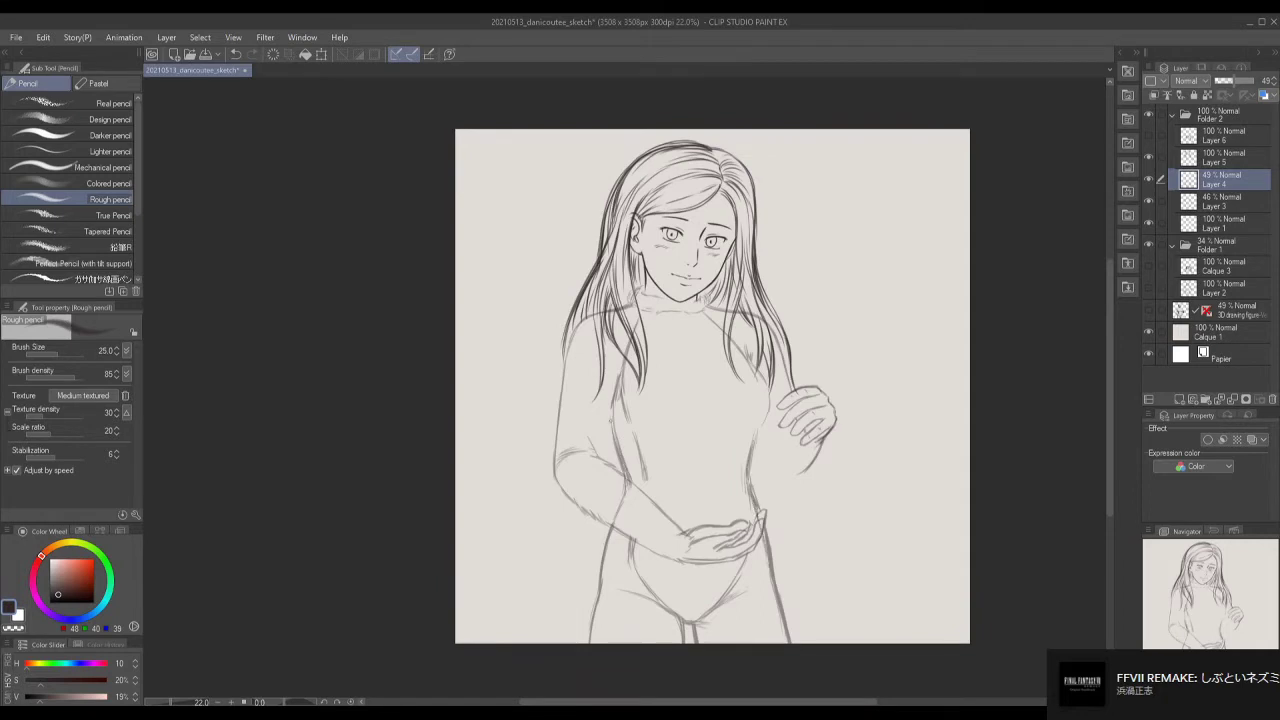
pyautogui.moveTo(630, 484)
pyautogui.mouseDown()
pyautogui.moveTo(600, 558)
pyautogui.moveTo(590, 644)
pyautogui.mouseUp()
pyautogui.moveTo(612, 520)
pyautogui.mouseDown()
pyautogui.moveTo(592, 636)
pyautogui.moveTo(592, 608)
pyautogui.mouseUp()
# Thin the hip and thigh contours with the soft eraser and show the mascot head layer again.
pyautogui.press('e')
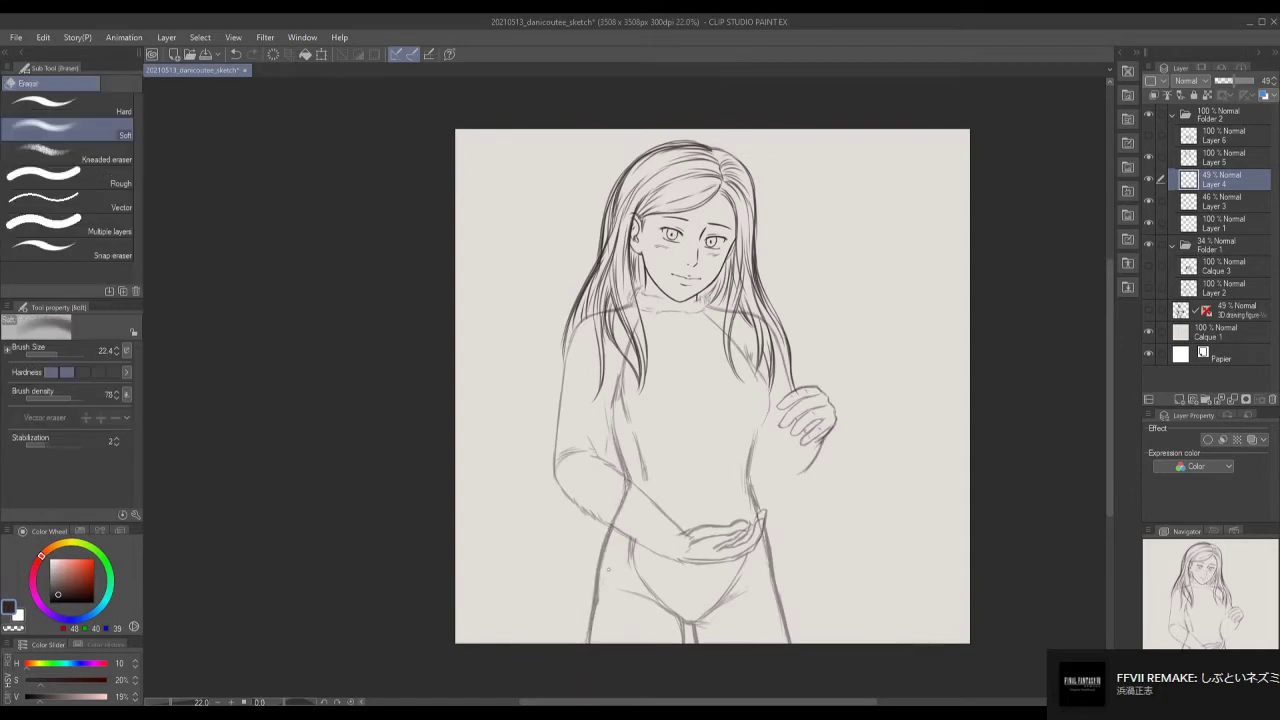
pyautogui.moveTo(606, 546); pyautogui.dragTo(596, 622)
pyautogui.moveTo(598, 578); pyautogui.dragTo(588, 636)
pyautogui.moveTo(758, 482); pyautogui.dragTo(766, 600)
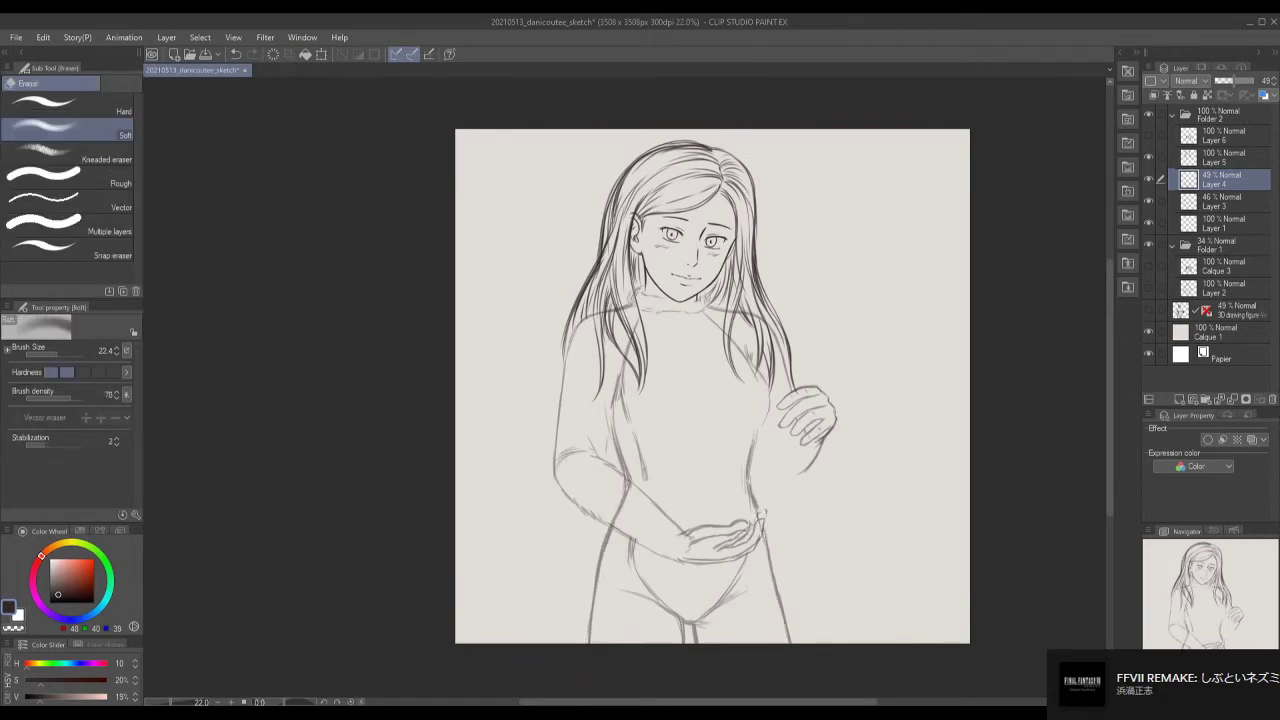
pyautogui.click(1149, 136)
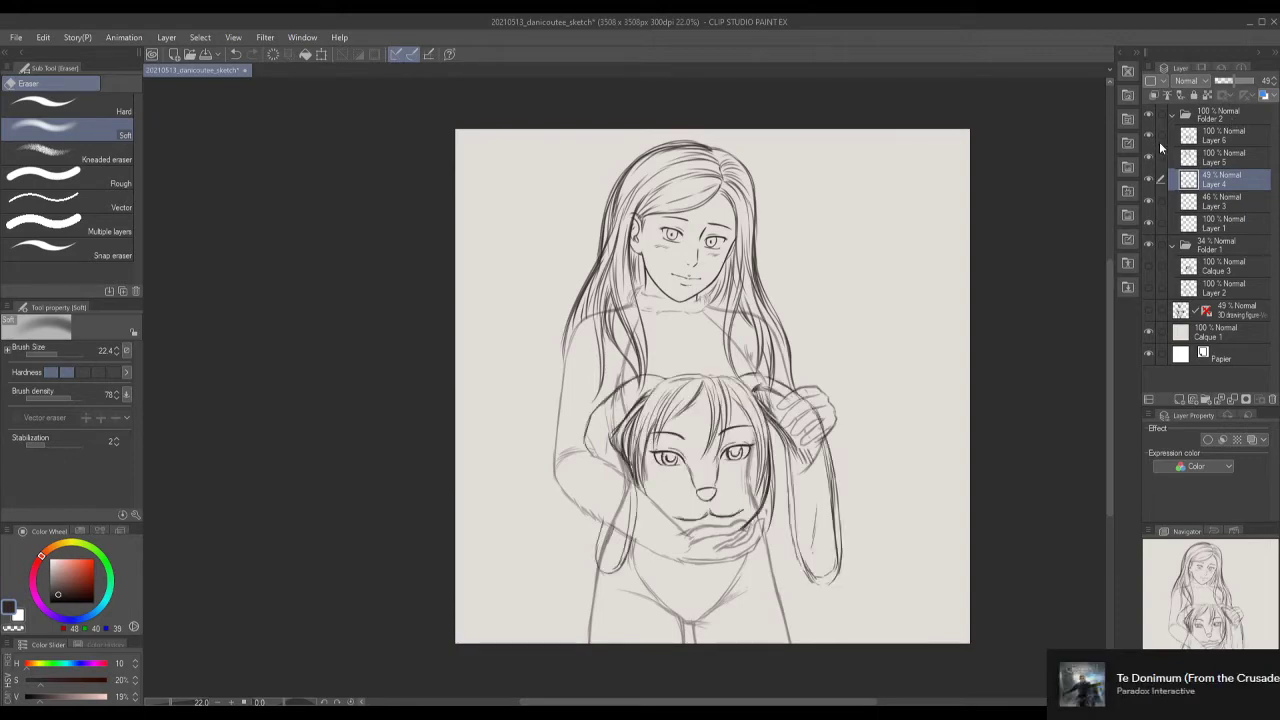
# Refine the woman's mouth line on Layer 1 with the pencil at size 8 and the soft eraser.
pyautogui.click(1220, 222)
pyautogui.press('p')
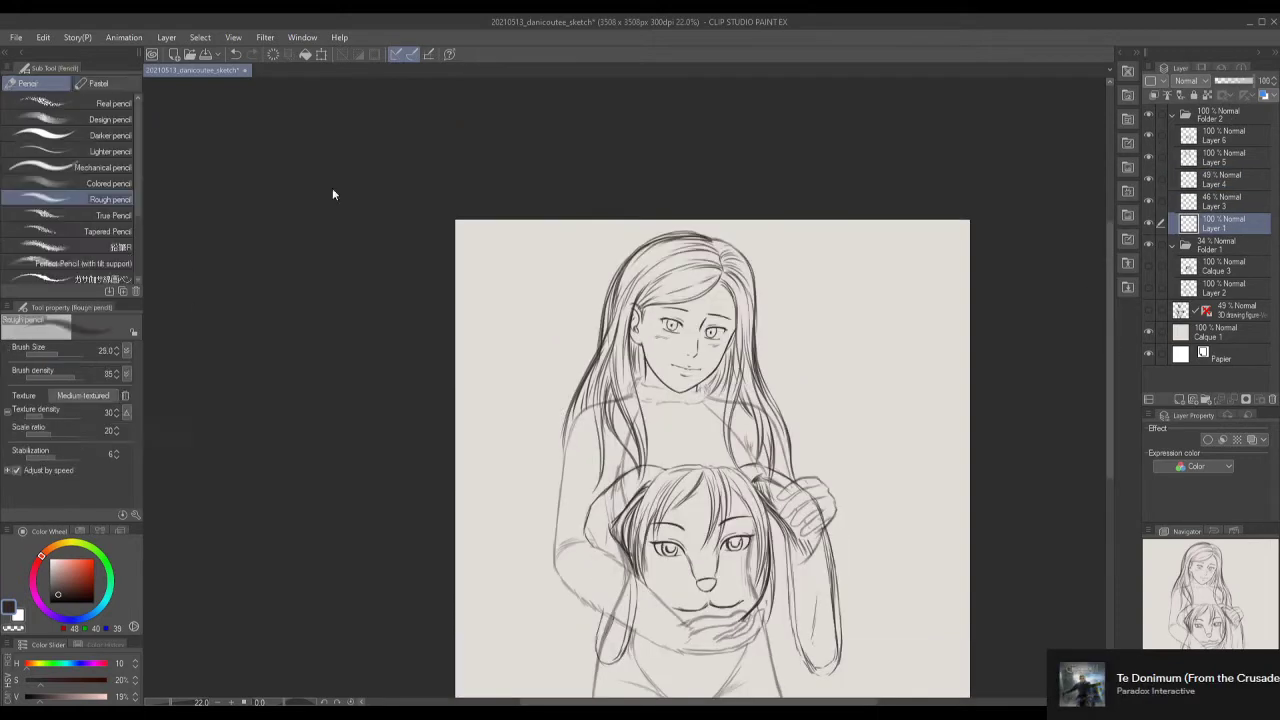
pyautogui.scroll(5, 607, 438)
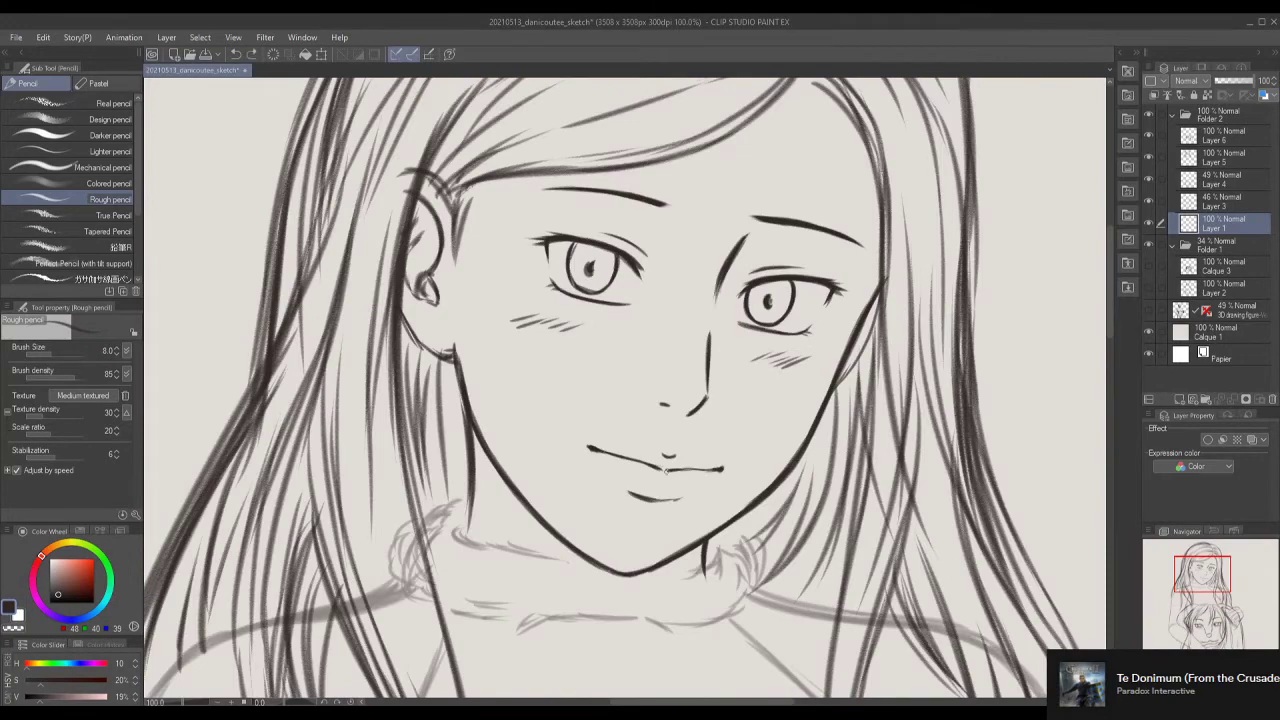
pyautogui.press('e')
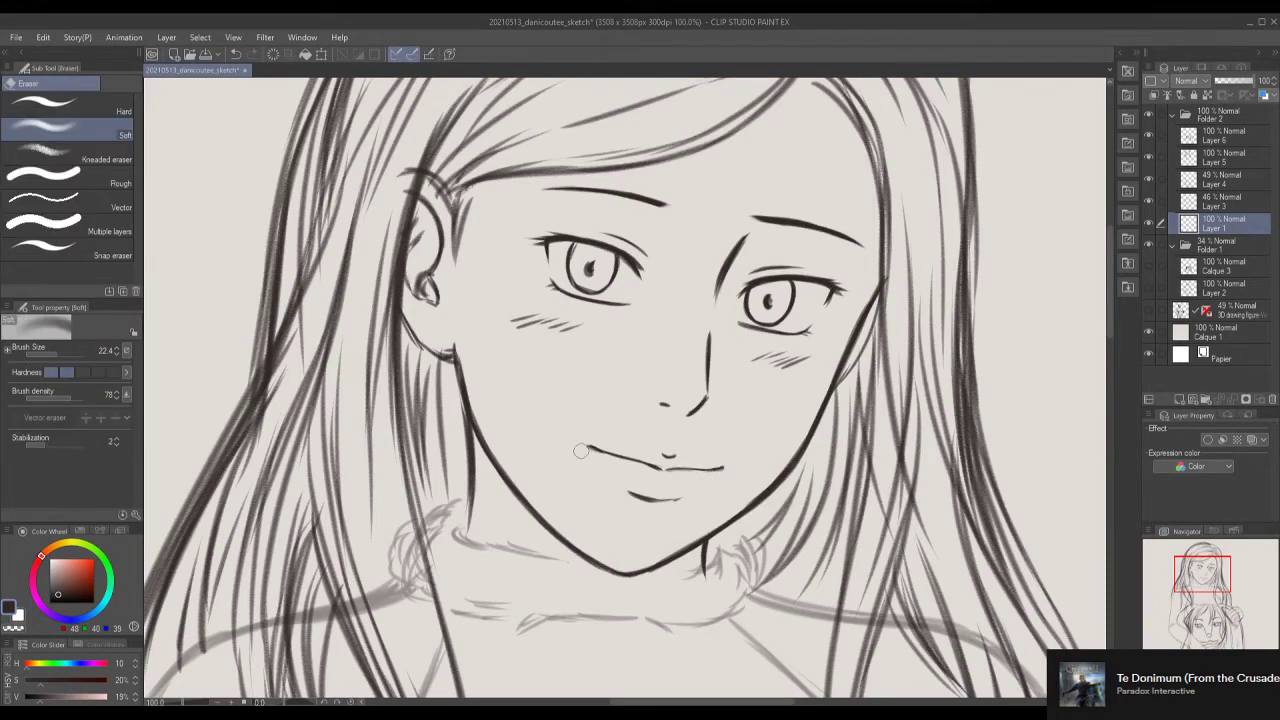
pyautogui.scroll(-1, 830, 380)
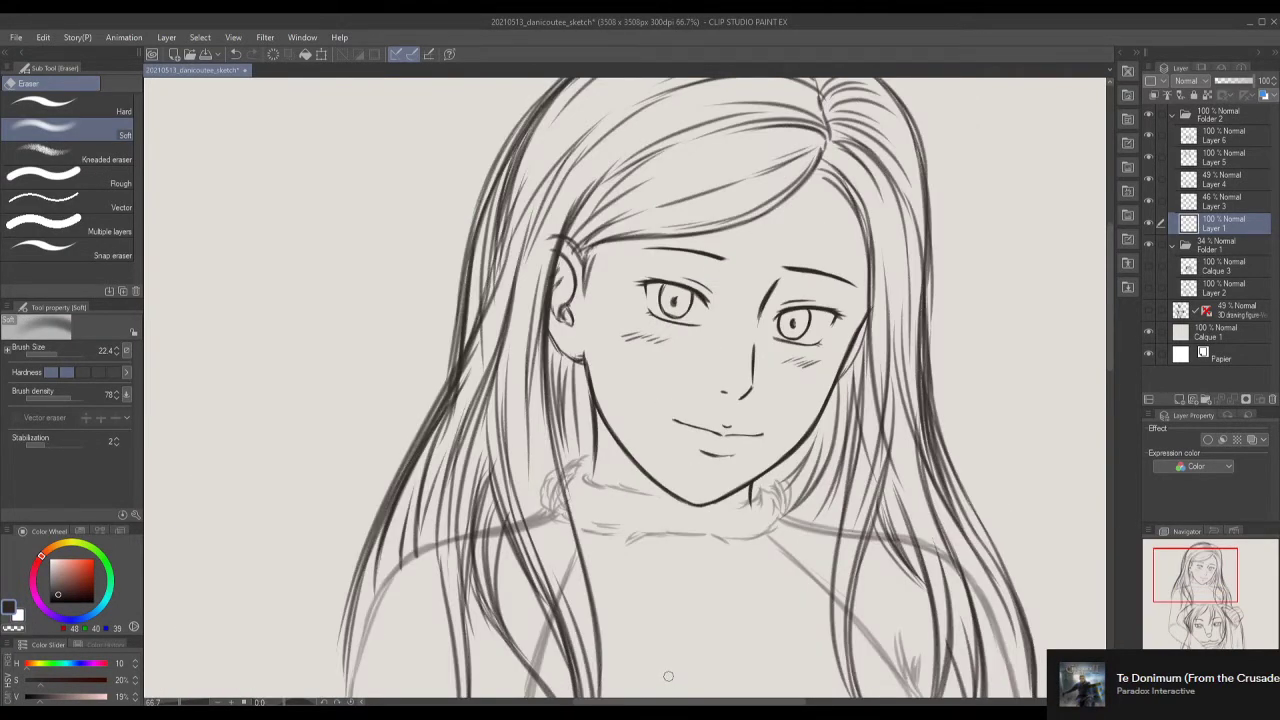
# Fade Folder 2 to 41% opacity and add a new folder with an empty layer above it for the line art.
pyautogui.click(1215, 114)
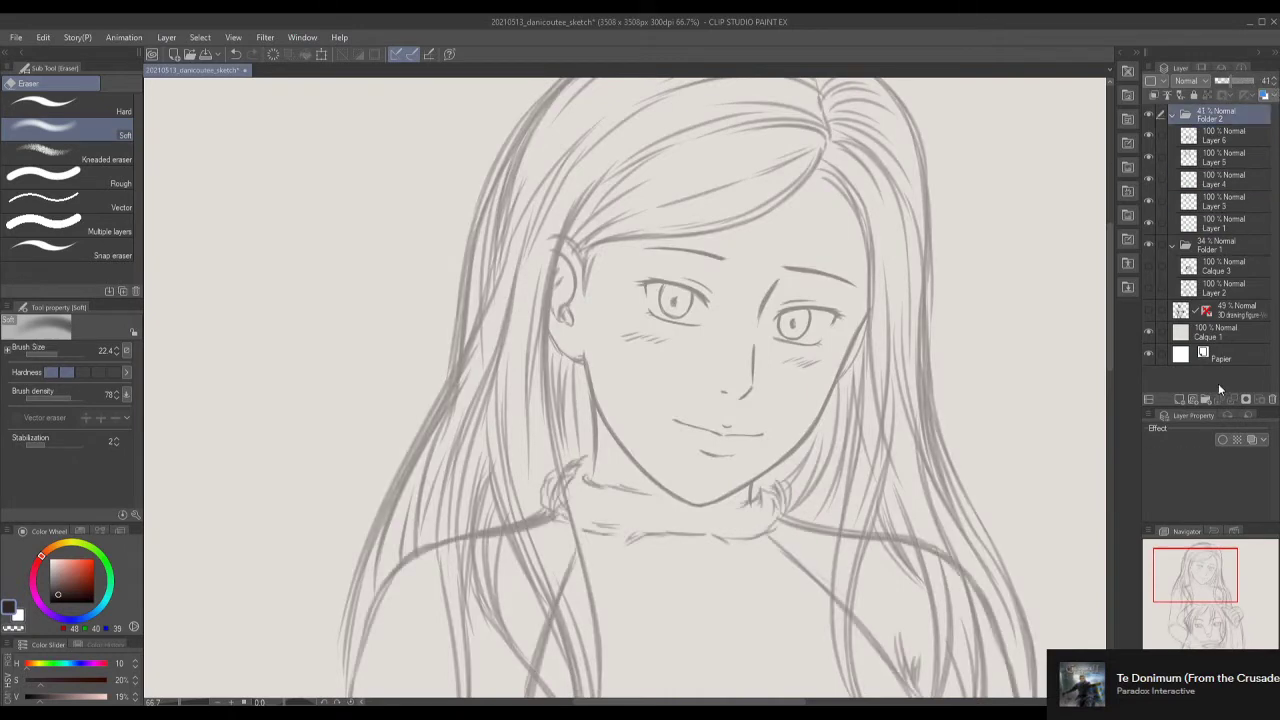
pyautogui.click(1214, 291)
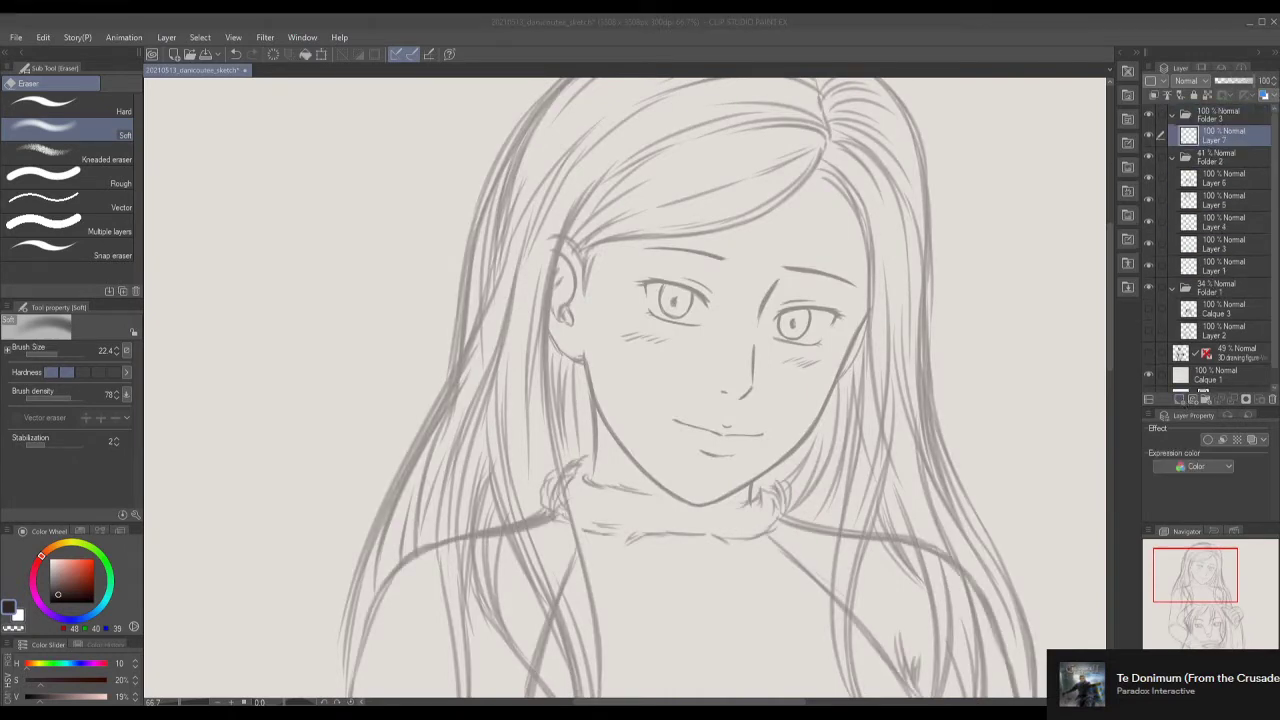
pyautogui.moveTo(620, 390); pyautogui.dragTo(657, 490)
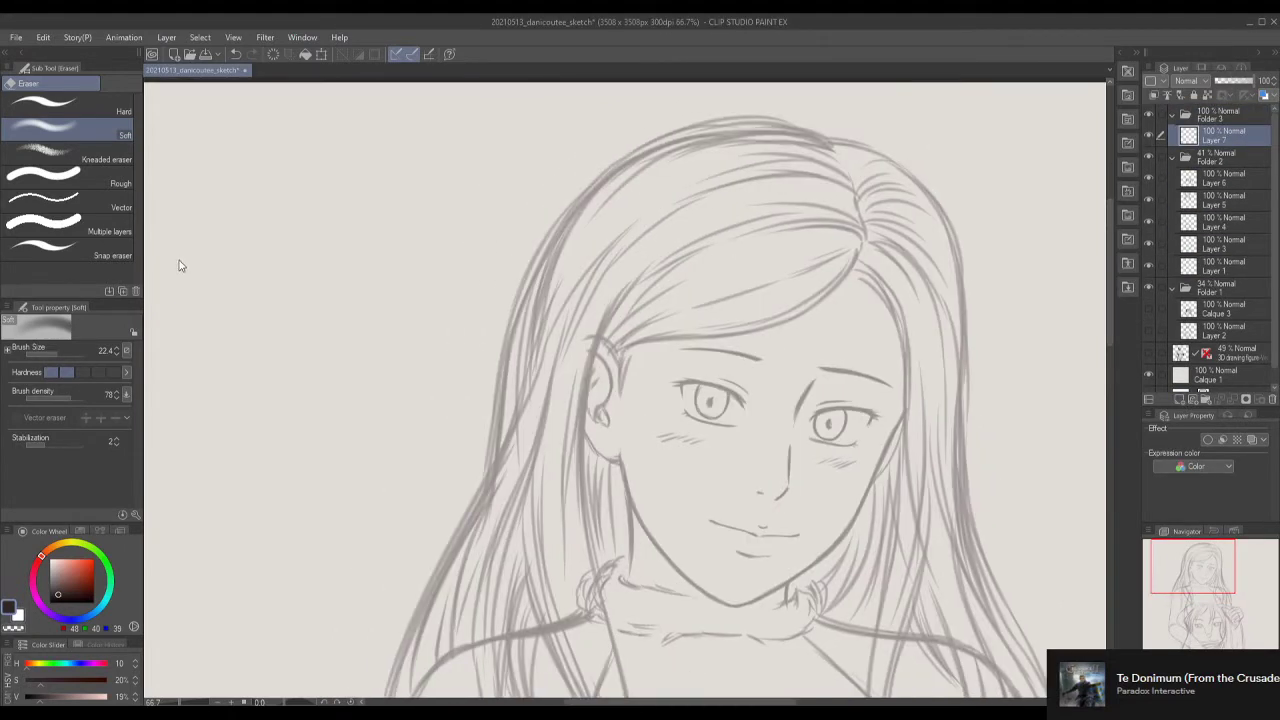
# Ink the right eye's lash lines, lower lid and eyebrow on Layer 7 with the G-pen at size 8.
pyautogui.press('p')
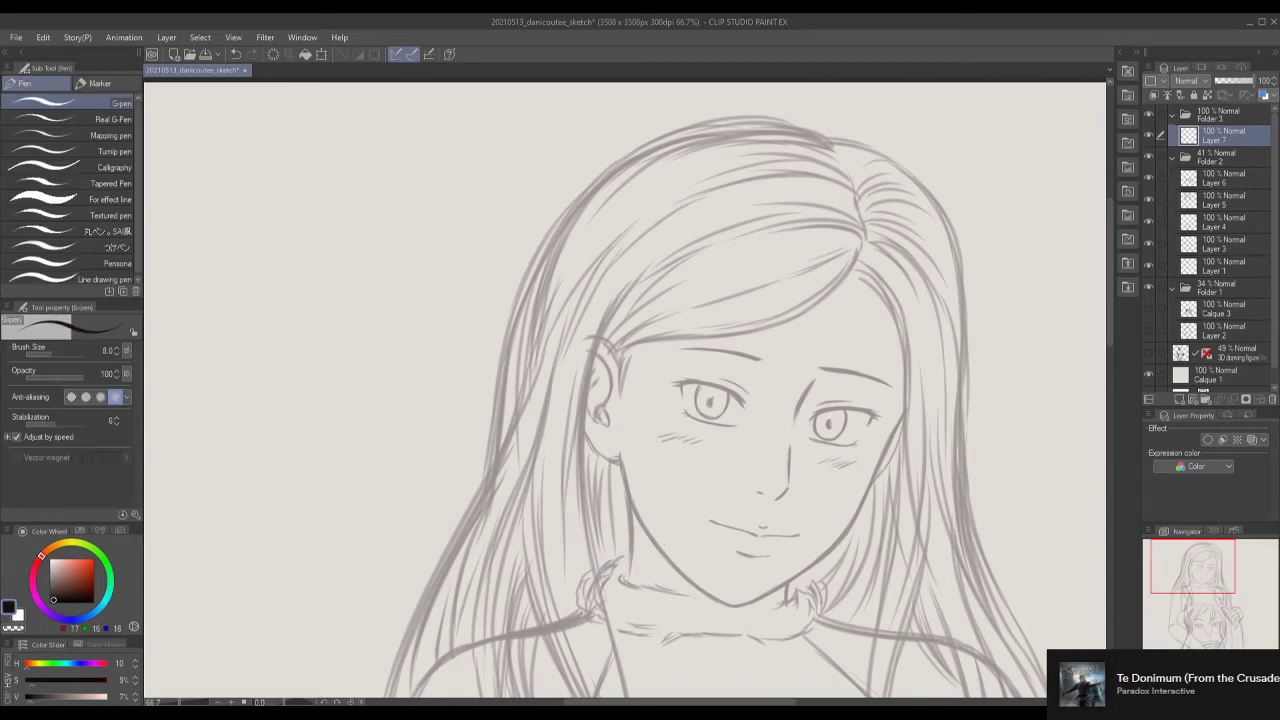
pyautogui.scroll(3, 760, 455)
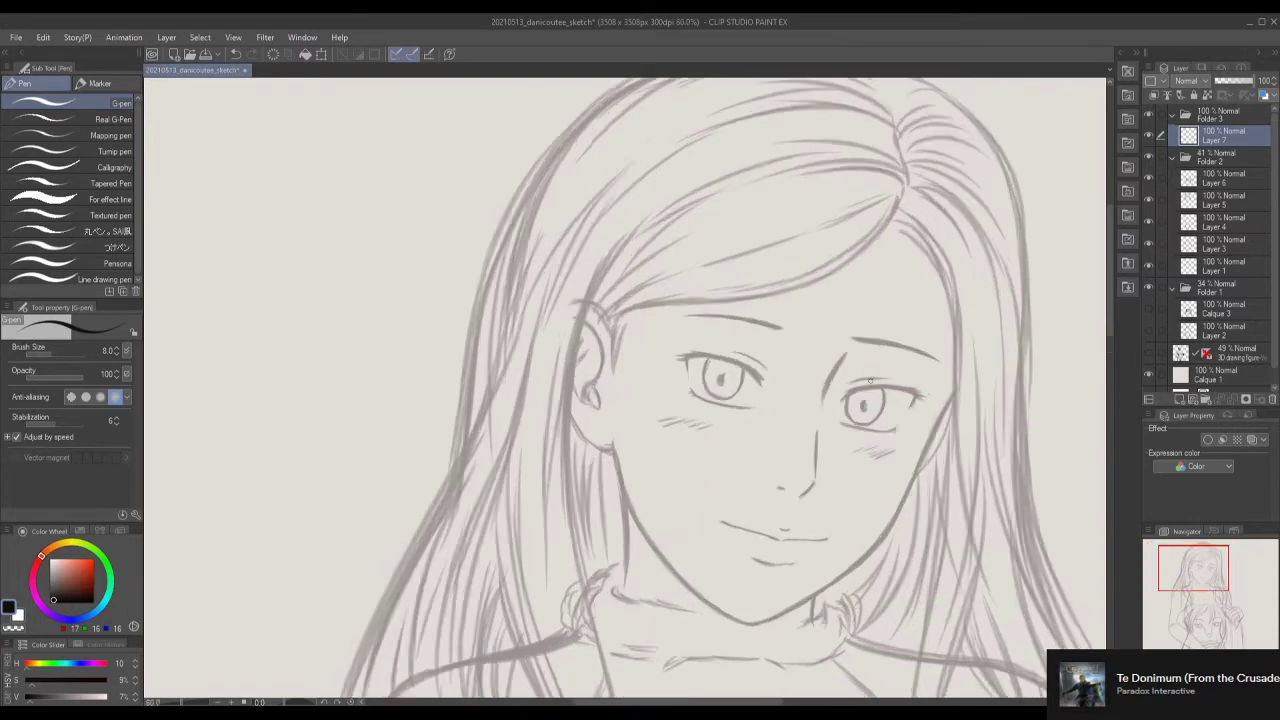
pyautogui.moveTo(836, 399)
pyautogui.mouseDown()
pyautogui.moveTo(912, 388)
pyautogui.moveTo(940, 398)
pyautogui.mouseUp()
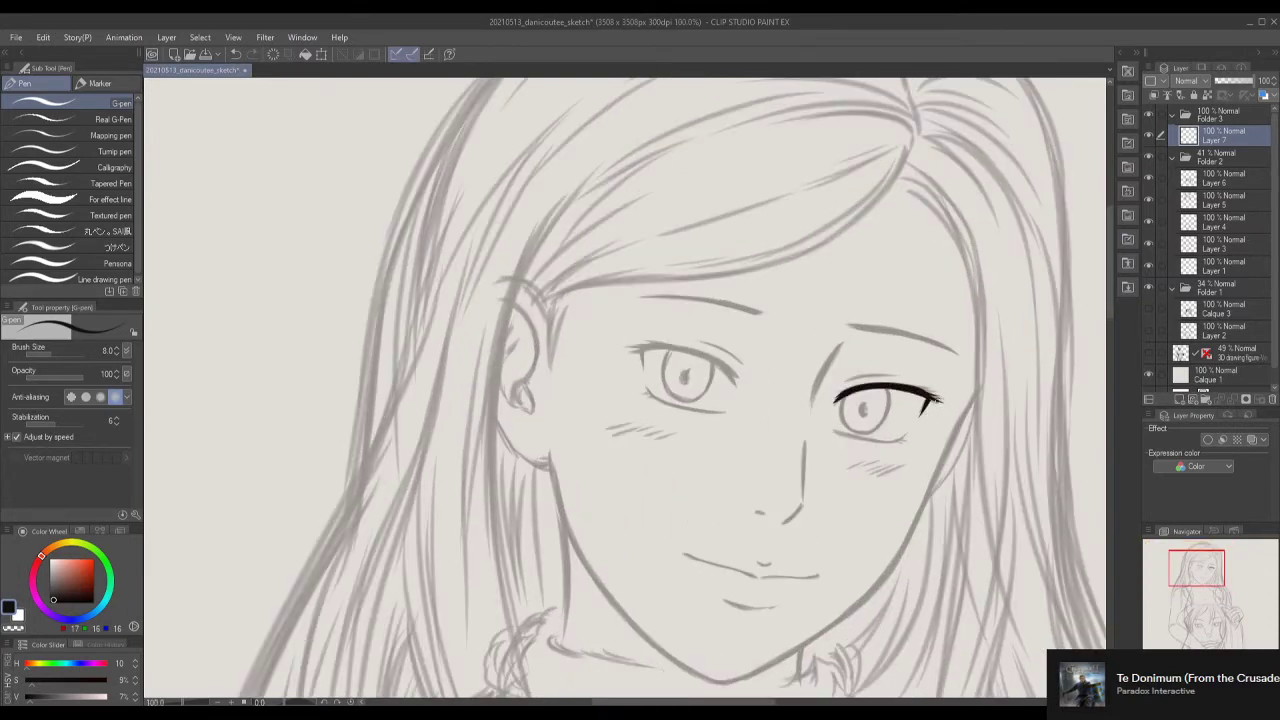
pyautogui.hotkey('ctrl', 'z')
pyautogui.moveTo(836, 431); pyautogui.dragTo(902, 440)
pyautogui.moveTo(846, 326); pyautogui.dragTo(961, 352)
pyautogui.hotkey('ctrl', 'z')
pyautogui.hotkey('ctrl', 'z')
# Duplicate the inked eye and eyebrow, flip the copy horizontally, fit it rotated over the left eye, and merge it into Layer 7.
pyautogui.hotkey('ctrl', 'j')
pyautogui.hotkey('ctrl', 't')
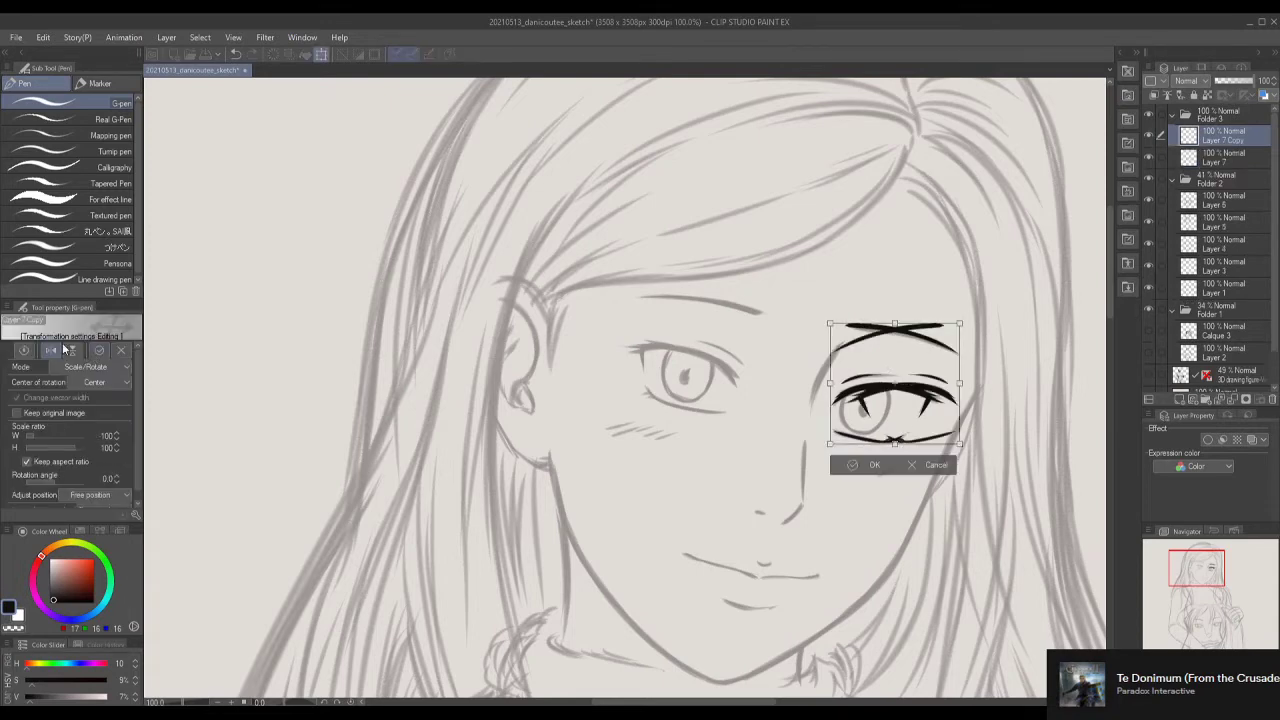
pyautogui.click(50, 350)
pyautogui.moveTo(885, 395); pyautogui.dragTo(680, 375)
pyautogui.moveTo(770, 310); pyautogui.dragTo(773, 335)
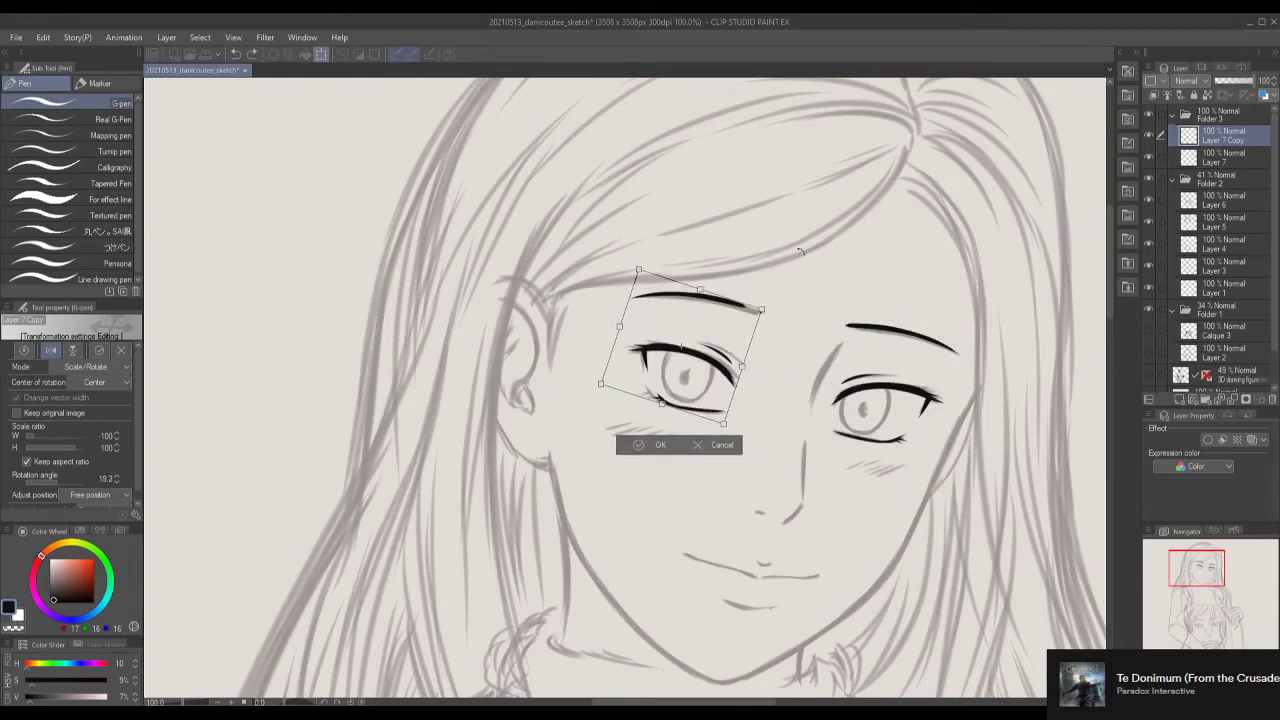
pyautogui.press('Return')
pyautogui.hotkey('ctrl', 't')
pyautogui.press('Return')
pyautogui.hotkey('ctrl', 'e')
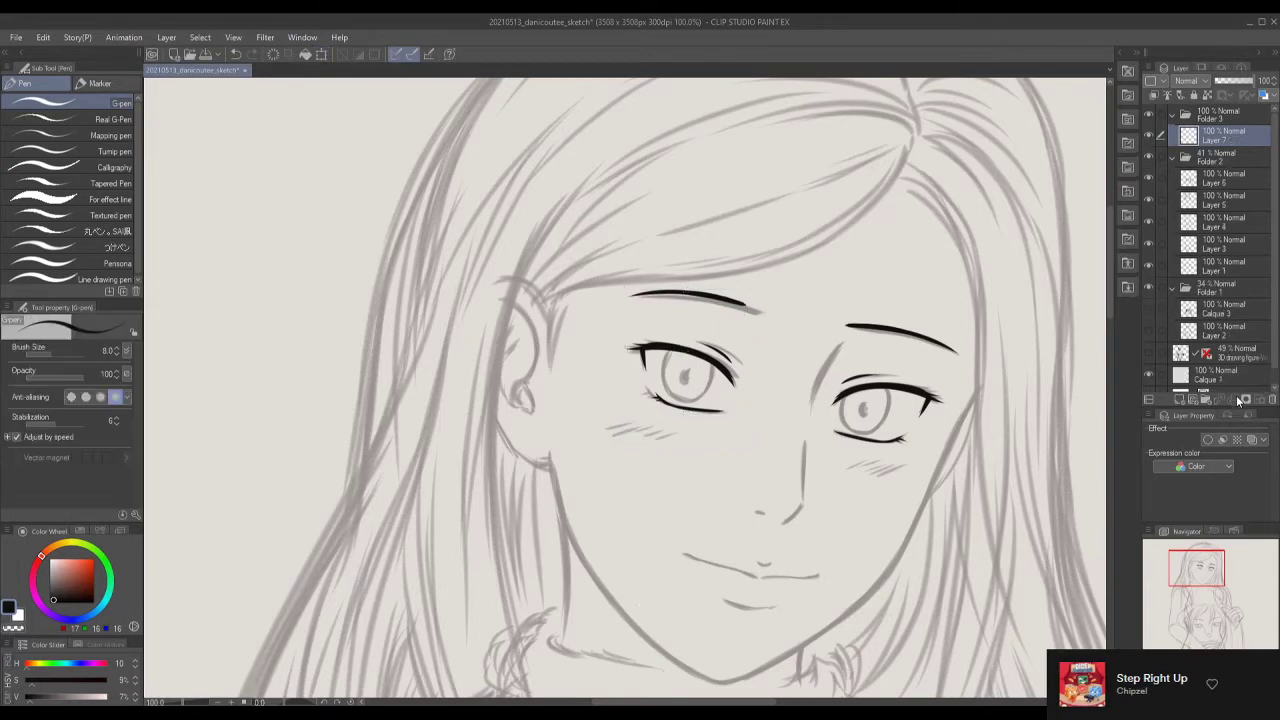
# Ink the nose bridge, the nose tip and the iris outlines of both eyes.
pyautogui.hotkey('ctrl', 'z')
pyautogui.moveTo(838, 333); pyautogui.dragTo(812, 390)
pyautogui.moveTo(806, 421); pyautogui.dragTo(802, 489)
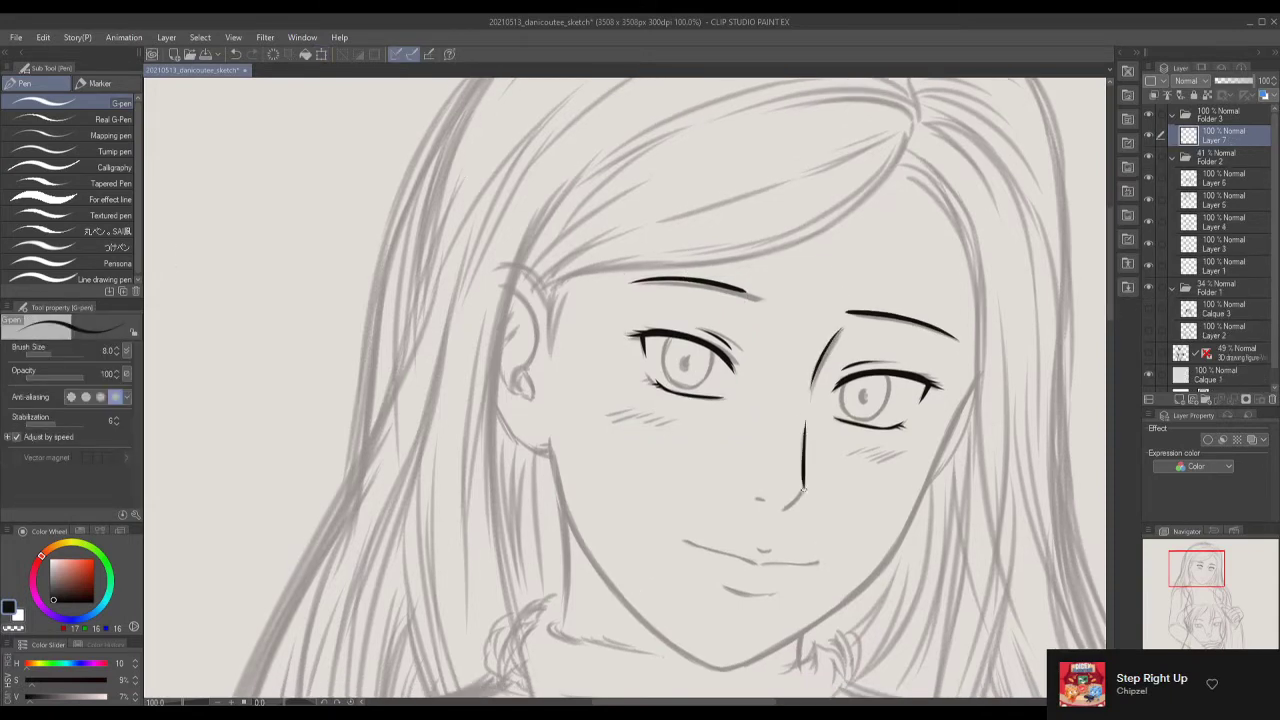
pyautogui.hotkey('ctrl', 'z')
pyautogui.moveTo(670, 338)
pyautogui.mouseDown()
pyautogui.moveTo(686, 386)
pyautogui.moveTo(712, 353)
pyautogui.mouseUp()
pyautogui.moveTo(845, 386)
pyautogui.mouseDown()
pyautogui.moveTo(873, 419)
pyautogui.moveTo(855, 415)
pyautogui.moveTo(886, 418)
pyautogui.mouseUp()
pyautogui.hotkey('ctrl', 'z')
pyautogui.hotkey('ctrl', 'z')
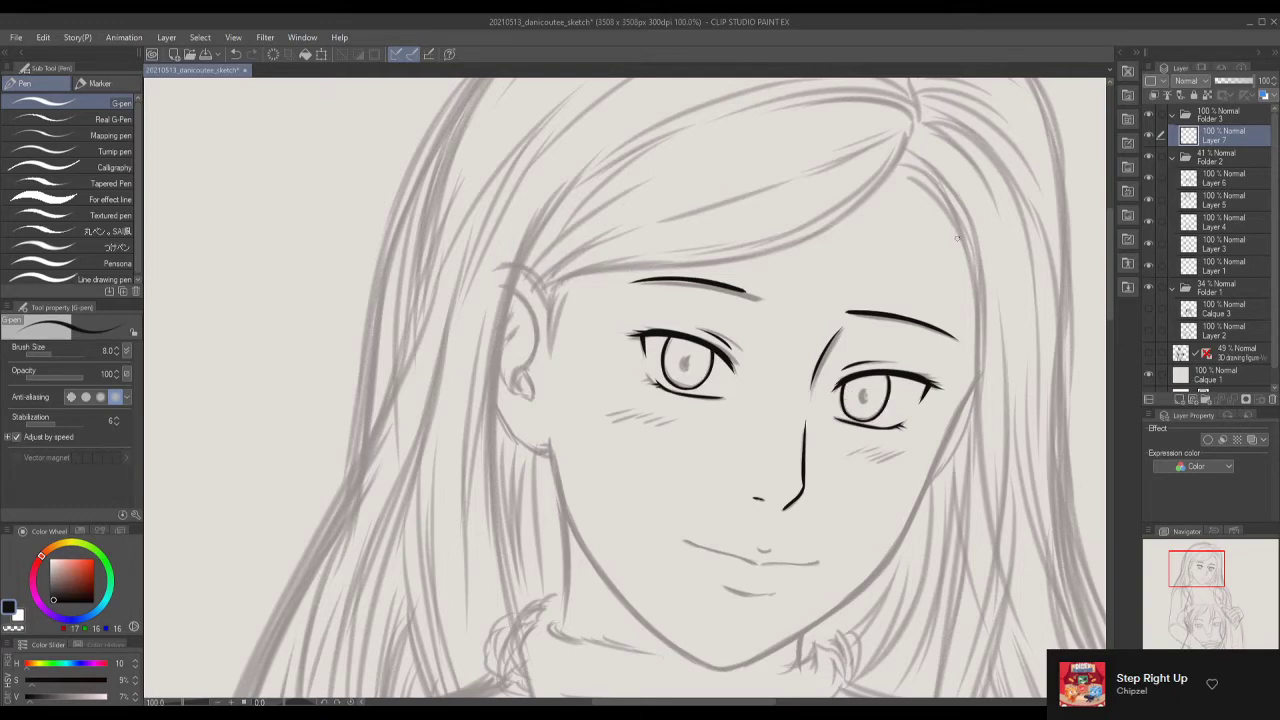
# Ink both sides of the jaw down to the chin, and hatch blush marks under the eyes at size 5.
pyautogui.moveTo(975, 382)
pyautogui.mouseDown()
pyautogui.moveTo(906, 528)
pyautogui.moveTo(771, 655)
pyautogui.moveTo(712, 668)
pyautogui.mouseUp()
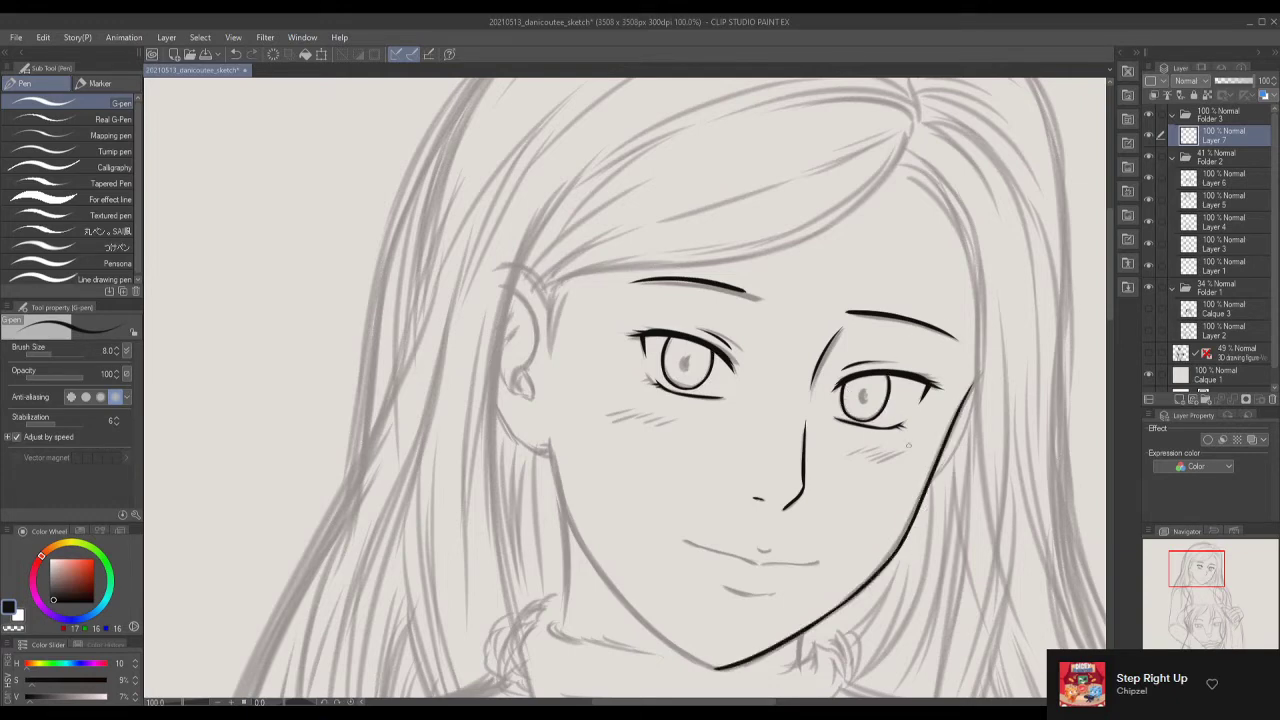
pyautogui.moveTo(551, 443)
pyautogui.mouseDown()
pyautogui.moveTo(574, 531)
pyautogui.moveTo(646, 625)
pyautogui.moveTo(714, 667)
pyautogui.mouseUp()
pyautogui.press('[')
pyautogui.press('[')
pyautogui.press('[')
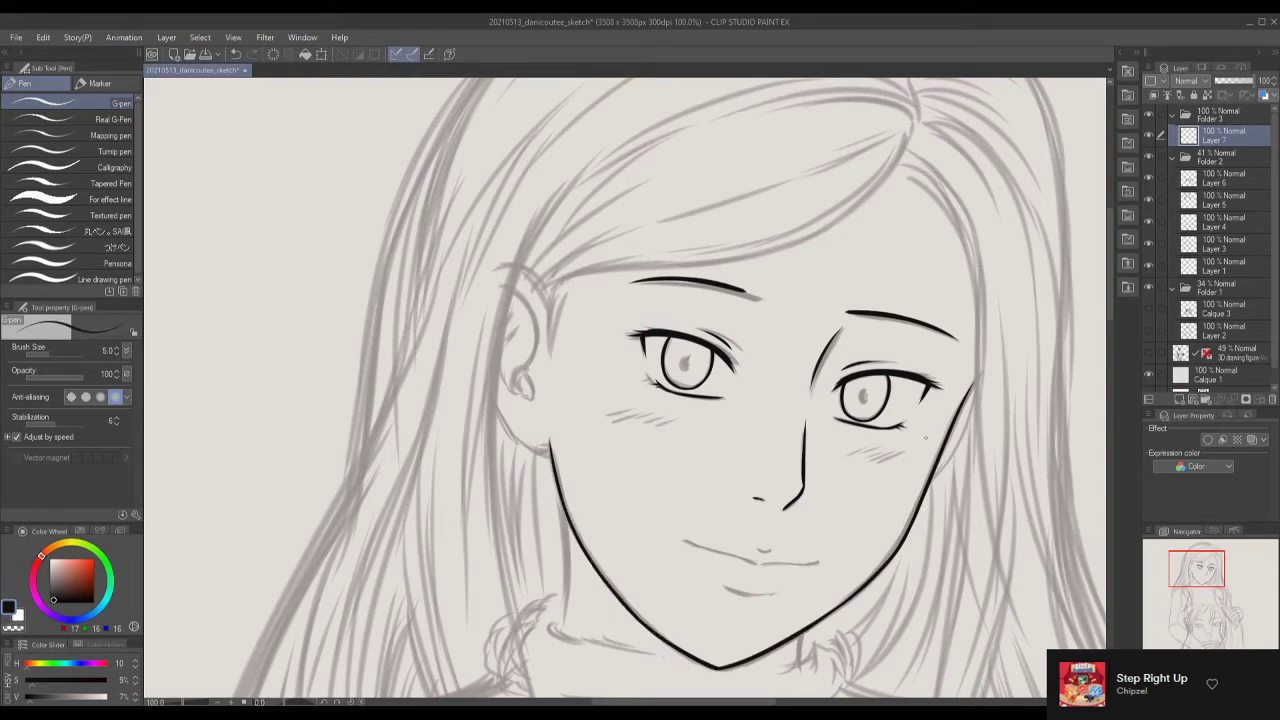
pyautogui.moveTo(876, 460); pyautogui.dragTo(916, 452)
pyautogui.moveTo(596, 420); pyautogui.dragTo(636, 410)
pyautogui.moveTo(614, 430); pyautogui.dragTo(688, 418)
# Ink the mouth, the lower lip and the neck lines with the G-pen at size 6.
pyautogui.press(']')
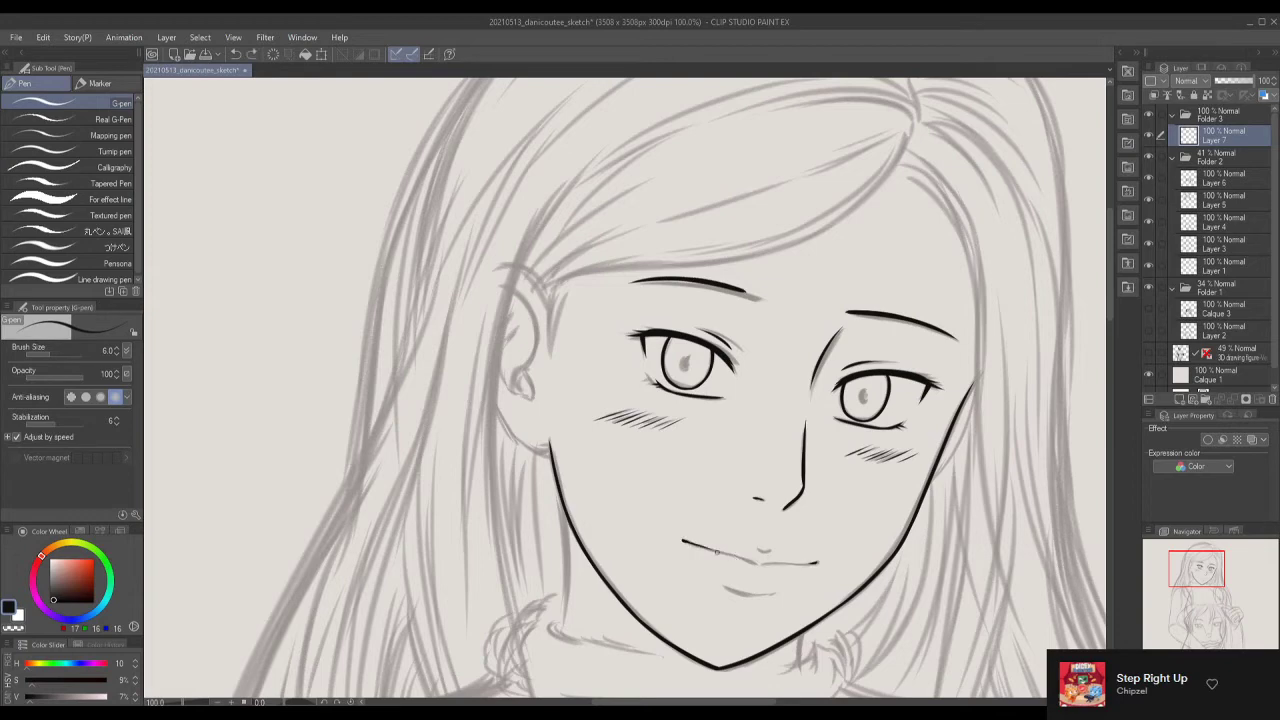
pyautogui.moveTo(716, 551)
pyautogui.mouseDown()
pyautogui.moveTo(782, 564)
pyautogui.moveTo(774, 550)
pyautogui.mouseUp()
pyautogui.hotkey('ctrl', 'z')
pyautogui.moveTo(772, 590); pyautogui.dragTo(726, 589)
pyautogui.moveTo(555, 465); pyautogui.dragTo(562, 628)
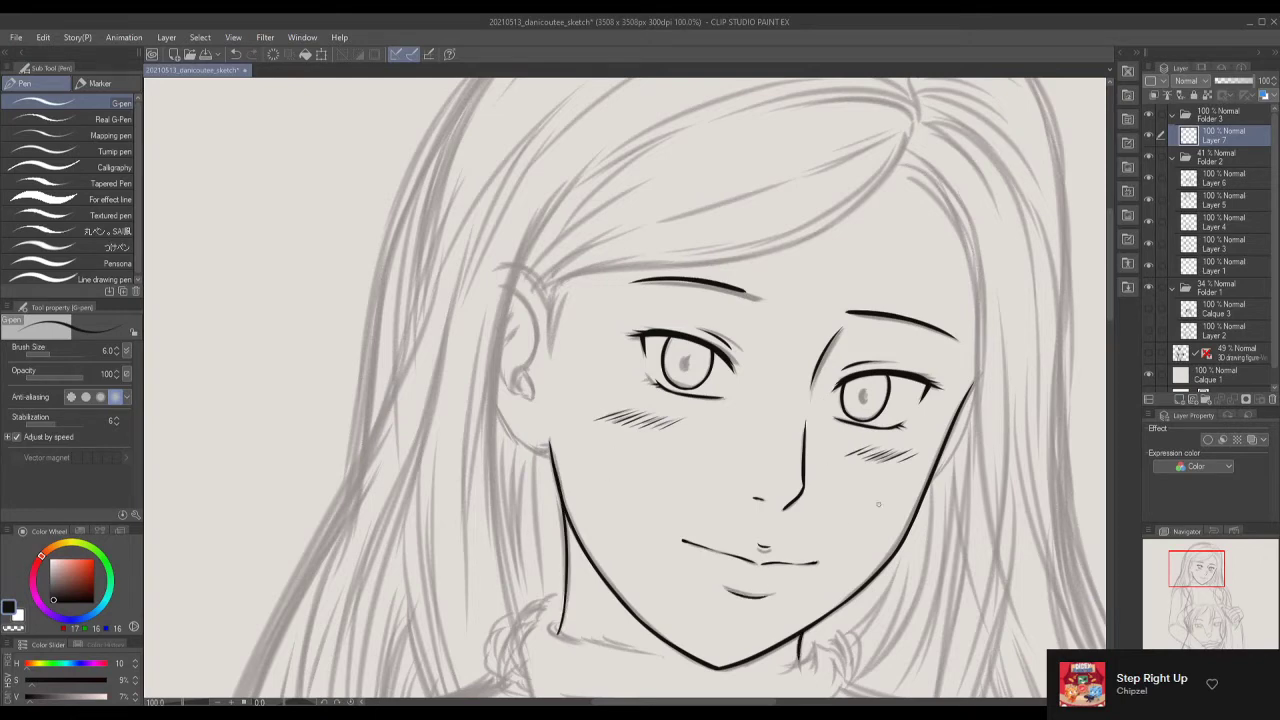
# Ink the ears' contours and the left ear's inner folds at size 8, trimming stray lines with the hard eraser.
pyautogui.moveTo(930, 484); pyautogui.dragTo(972, 397)
pyautogui.scroll(-1, 972, 397)
pyautogui.press(']')
pyautogui.press(']')
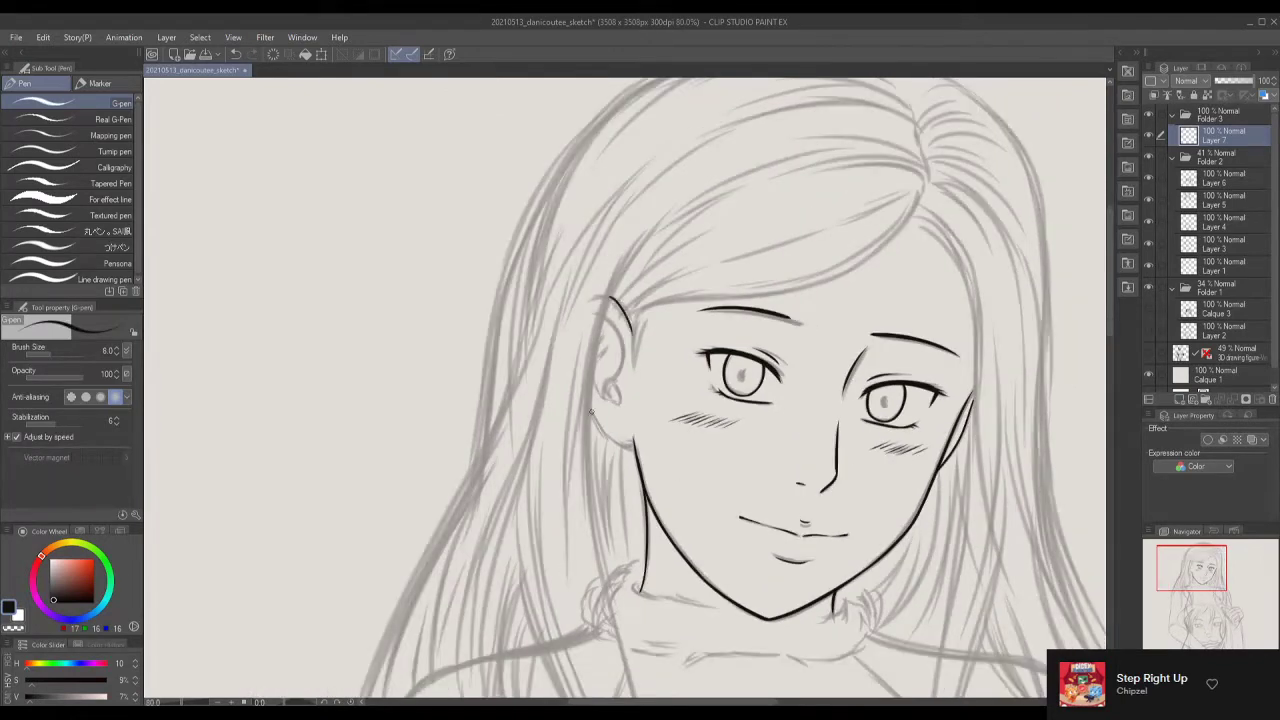
pyautogui.moveTo(591, 408); pyautogui.dragTo(633, 446)
pyautogui.moveTo(608, 321); pyautogui.dragTo(614, 382)
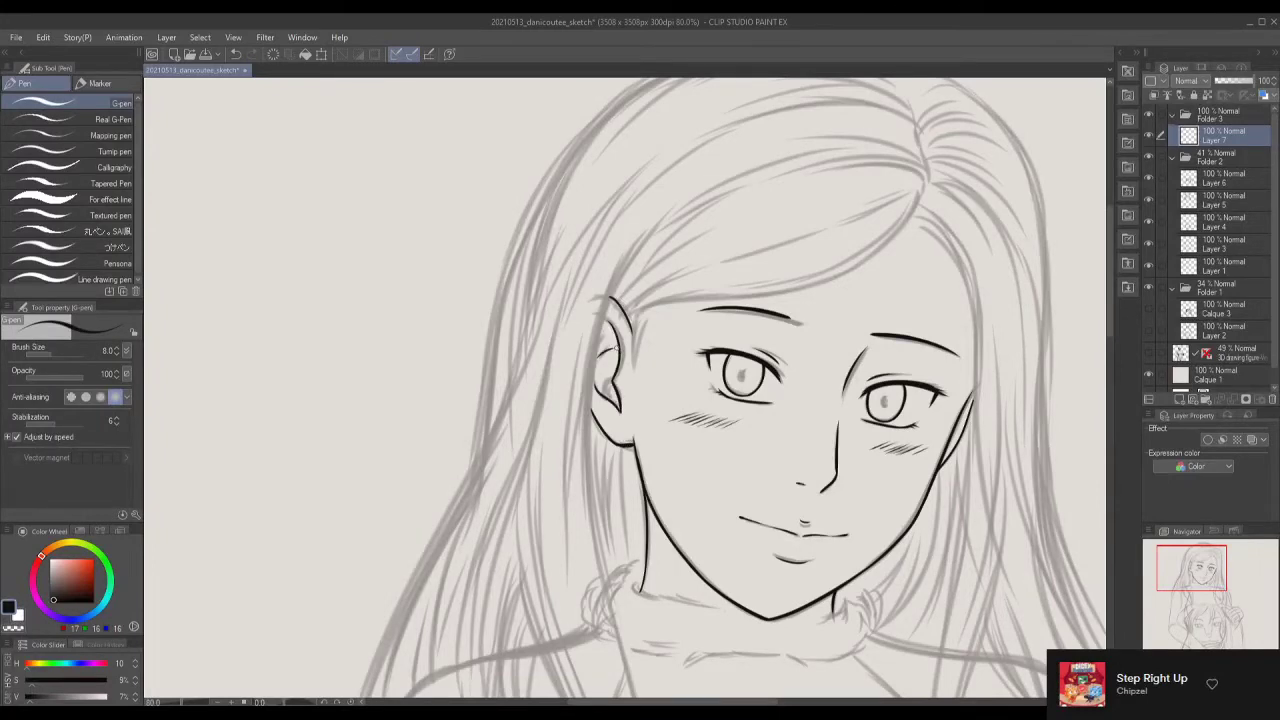
pyautogui.press('e')
pyautogui.moveTo(620, 338); pyautogui.dragTo(600, 356)
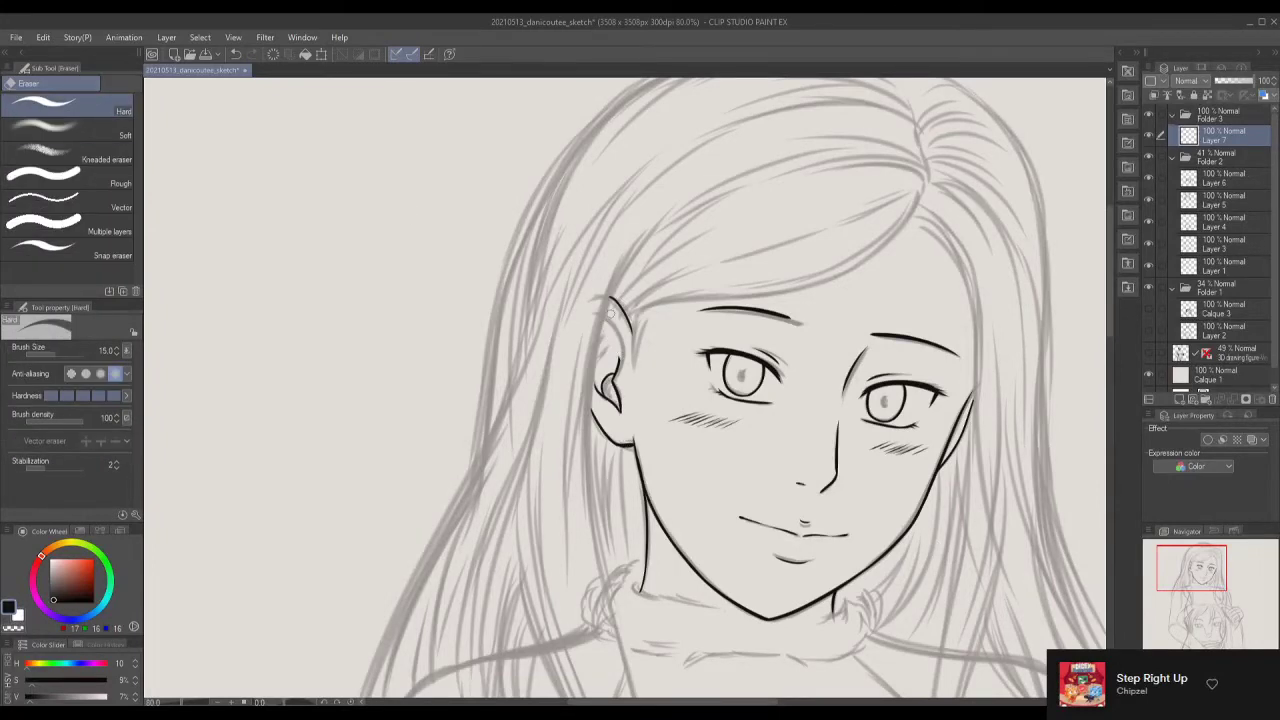
pyautogui.press('p')
pyautogui.moveTo(610, 298)
pyautogui.mouseDown()
pyautogui.moveTo(630, 334)
pyautogui.moveTo(616, 353)
pyautogui.mouseUp()
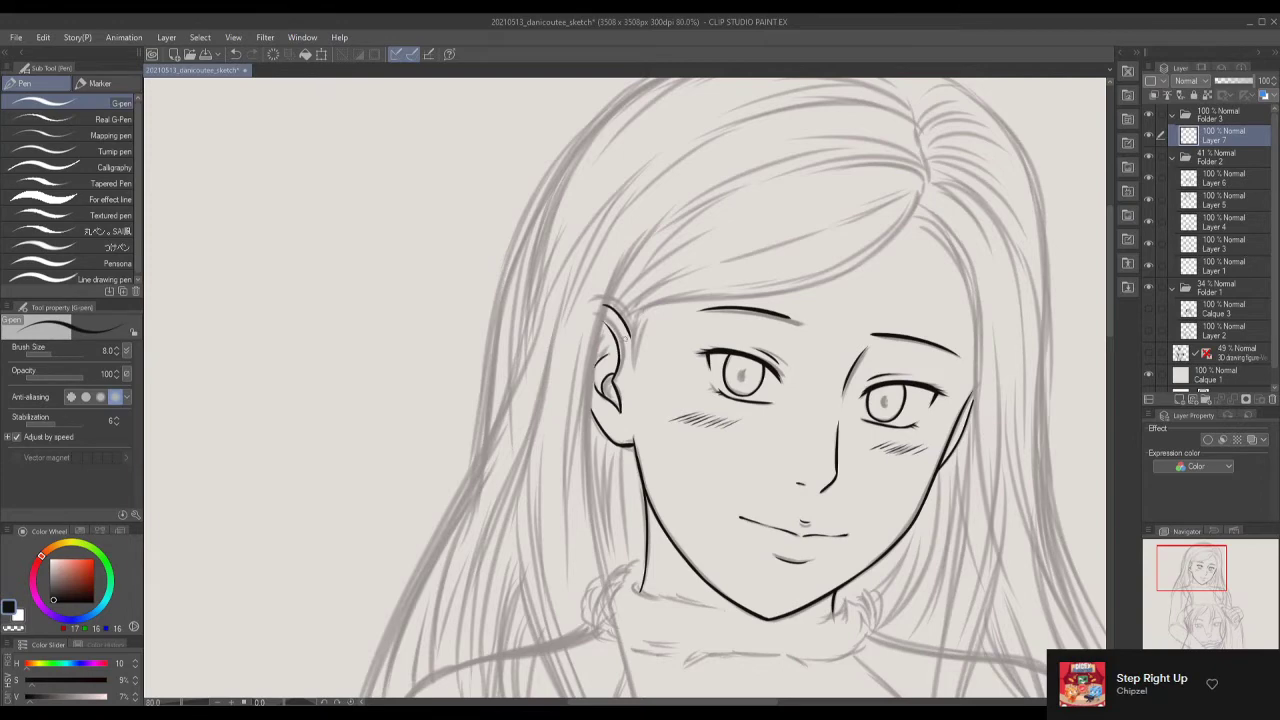
# Add a new layer above the face line art and ink the hair parting, the swept fringe and the left outer hair contour.
pyautogui.scroll(-3, 721, 607)
pyautogui.hotkey('ctrl', 'shift', 'n')
pyautogui.scroll(2, 700, 400)
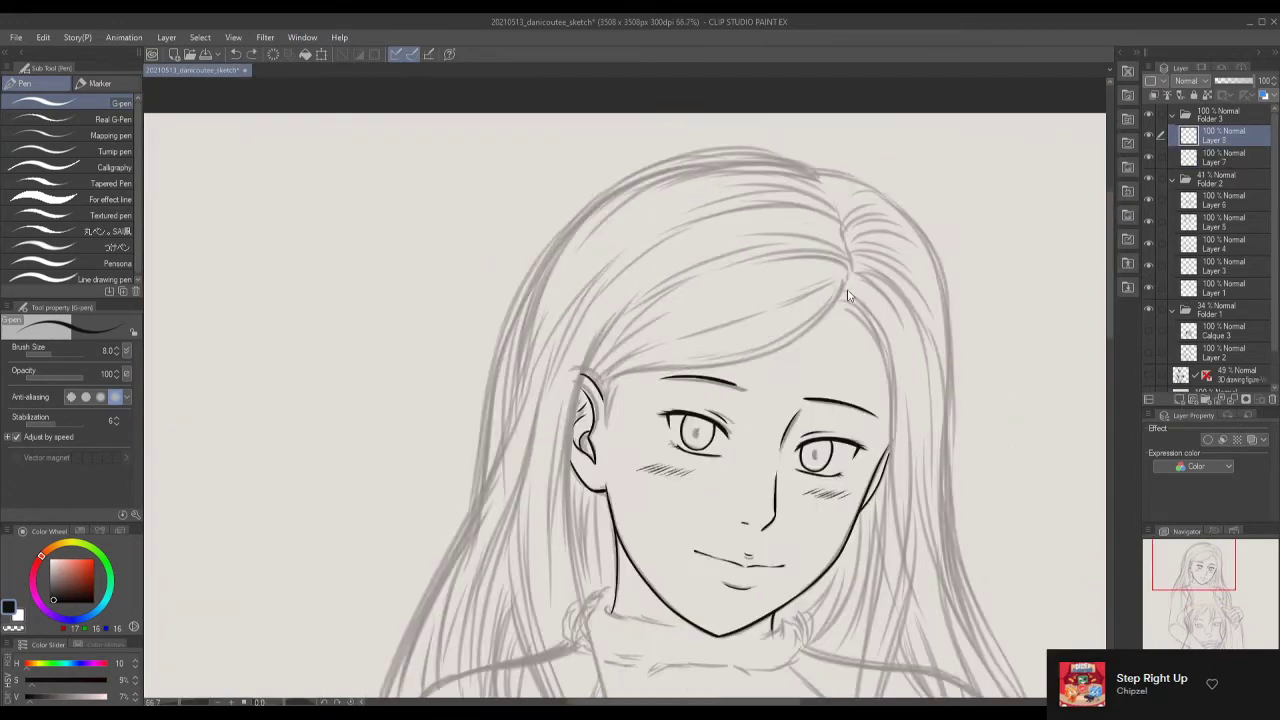
pyautogui.moveTo(850, 277); pyautogui.dragTo(600, 376)
pyautogui.hotkey('ctrl', 'z')
pyautogui.moveTo(850, 272); pyautogui.dragTo(766, 310)
pyautogui.moveTo(810, 163)
pyautogui.mouseDown()
pyautogui.moveTo(826, 187)
pyautogui.moveTo(625, 184)
pyautogui.moveTo(760, 158)
pyautogui.moveTo(480, 410)
pyautogui.mouseUp()
pyautogui.hotkey('ctrl', 'z')
pyautogui.hotkey('ctrl', 'z')
pyautogui.moveTo(834, 204)
pyautogui.mouseDown()
pyautogui.moveTo(686, 218)
pyautogui.moveTo(704, 210)
pyautogui.mouseUp()
pyautogui.hotkey('ctrl', 'z')
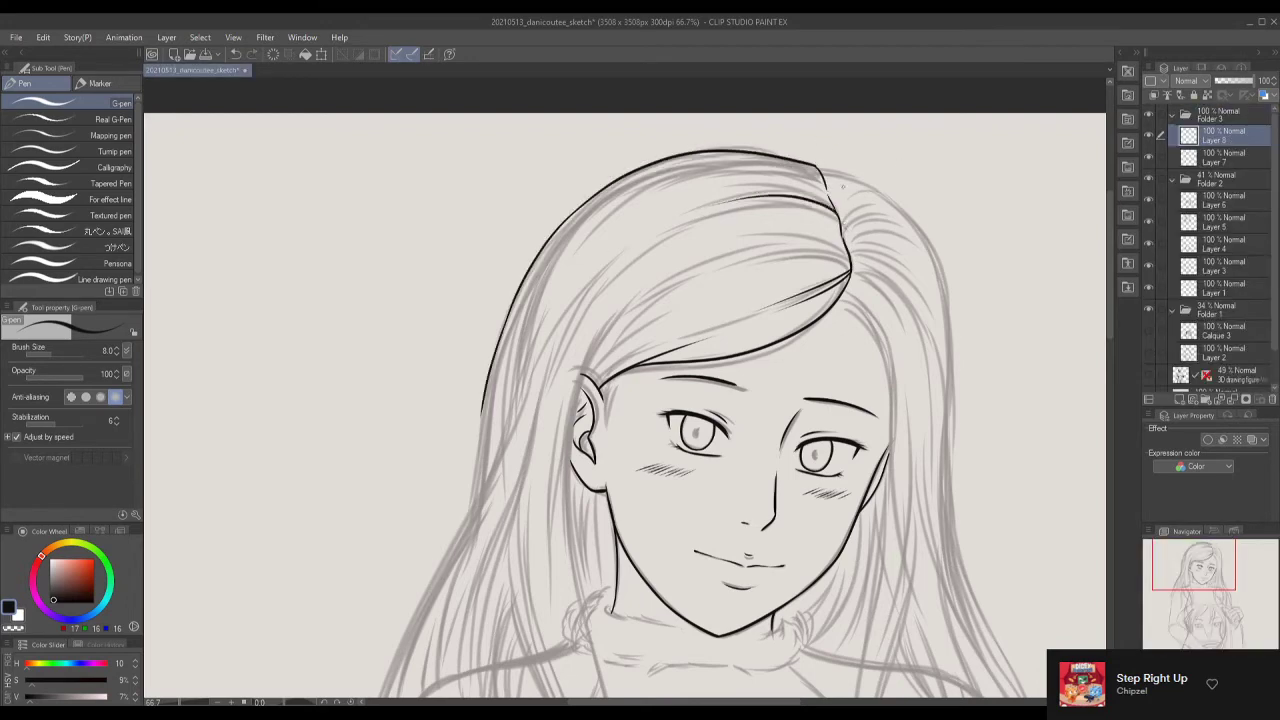
# Ink tapered strands fanning from the parting across the fringe and up from the ear.
pyautogui.moveTo(842, 232); pyautogui.dragTo(698, 244)
pyautogui.moveTo(638, 290); pyautogui.dragTo(566, 670)
pyautogui.hotkey('ctrl', 'z')
pyautogui.moveTo(598, 380)
pyautogui.mouseDown()
pyautogui.moveTo(640, 345)
pyautogui.moveTo(840, 270)
pyautogui.moveTo(752, 300)
pyautogui.mouseUp()
pyautogui.hotkey('ctrl', 'z')
pyautogui.hotkey('ctrl', 'z')
pyautogui.moveTo(836, 270); pyautogui.dragTo(750, 306)
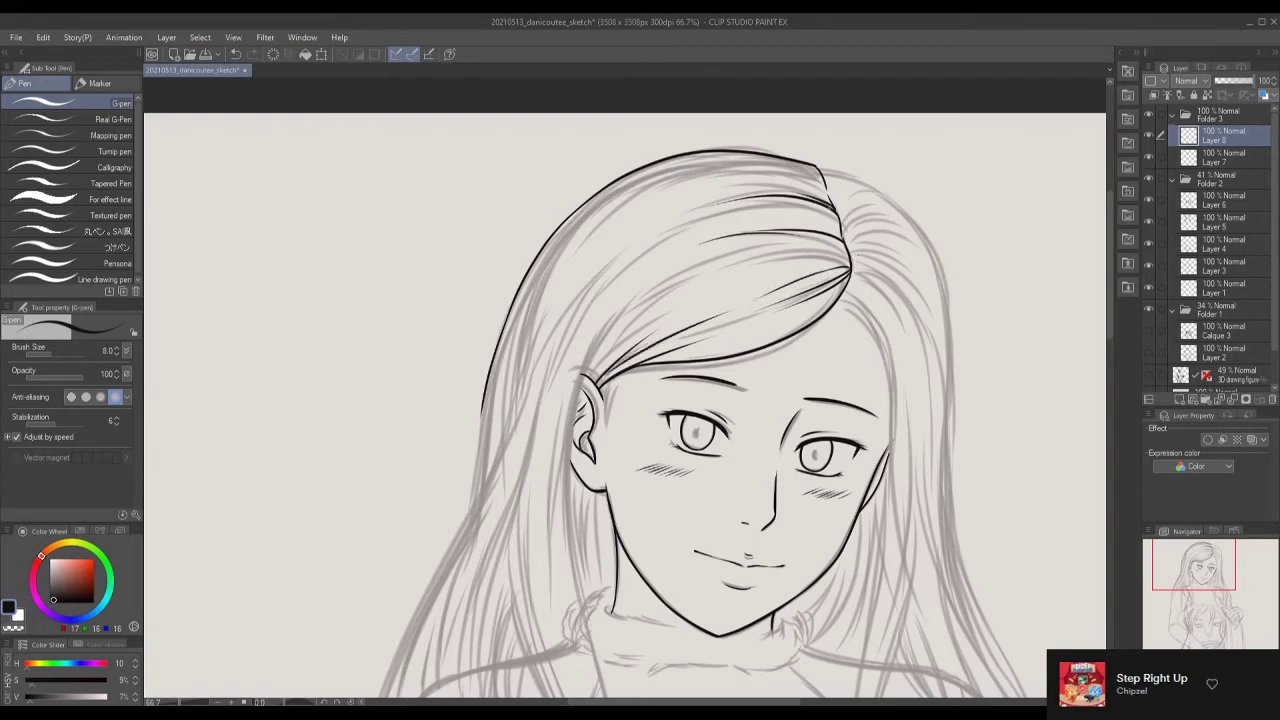
pyautogui.moveTo(592, 376); pyautogui.dragTo(656, 314)
pyautogui.moveTo(852, 250); pyautogui.dragTo(700, 286)
# Ink the long lock falling past the left ear to the chest and the strands beside it.
pyautogui.hotkey('ctrl', '-')
pyautogui.moveTo(656, 190)
pyautogui.mouseDown()
pyautogui.moveTo(606, 400)
pyautogui.moveTo(646, 650)
pyautogui.mouseUp()
pyautogui.hotkey('ctrl', 'z')
pyautogui.moveTo(616, 420); pyautogui.dragTo(648, 615)
pyautogui.hotkey('ctrl', 'z')
pyautogui.moveTo(666, 152)
pyautogui.mouseDown()
pyautogui.moveTo(588, 270)
pyautogui.moveTo(628, 648)
pyautogui.mouseUp()
pyautogui.moveTo(642, 522); pyautogui.dragTo(628, 656)
pyautogui.moveTo(558, 344); pyautogui.dragTo(618, 556)
pyautogui.hotkey('ctrl', 'z')
pyautogui.hotkey('ctrl', 'z')
pyautogui.moveTo(564, 440)
pyautogui.mouseDown()
pyautogui.moveTo(576, 322)
pyautogui.moveTo(540, 478)
pyautogui.mouseUp()
pyautogui.hotkey('ctrl', 'z')
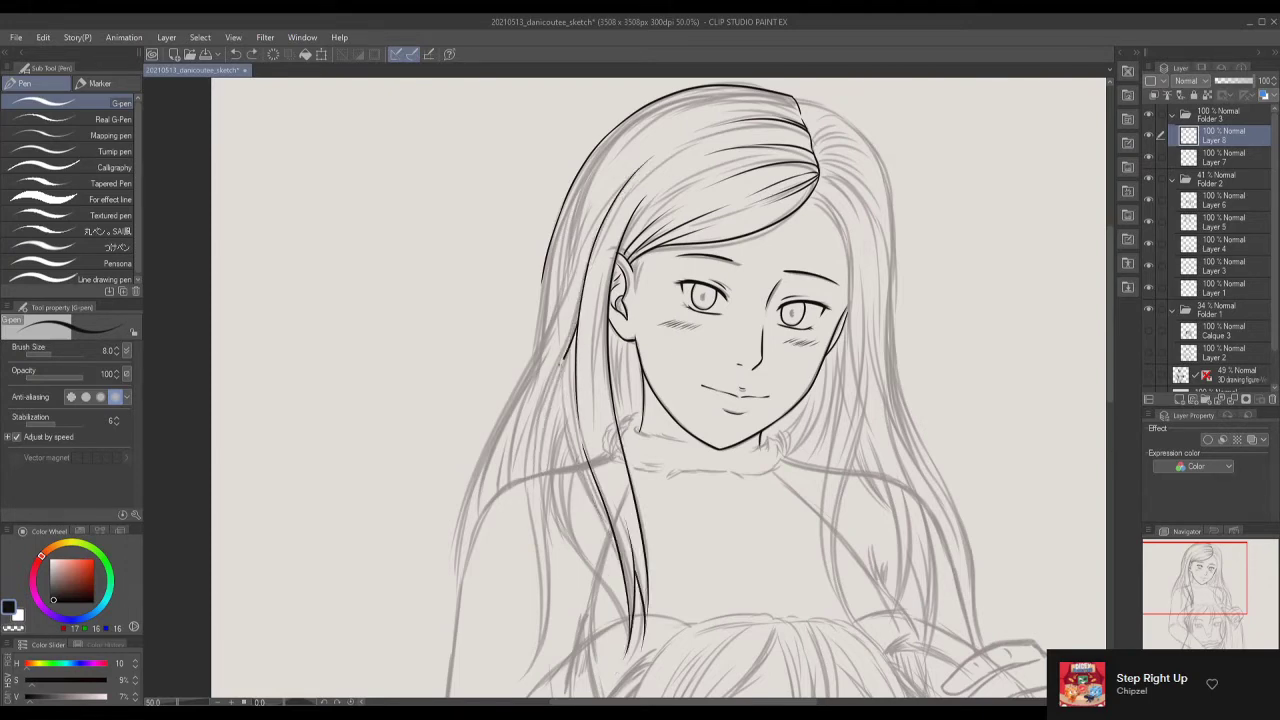
pyautogui.moveTo(566, 356); pyautogui.dragTo(534, 478)
pyautogui.moveTo(562, 350); pyautogui.dragTo(618, 550)
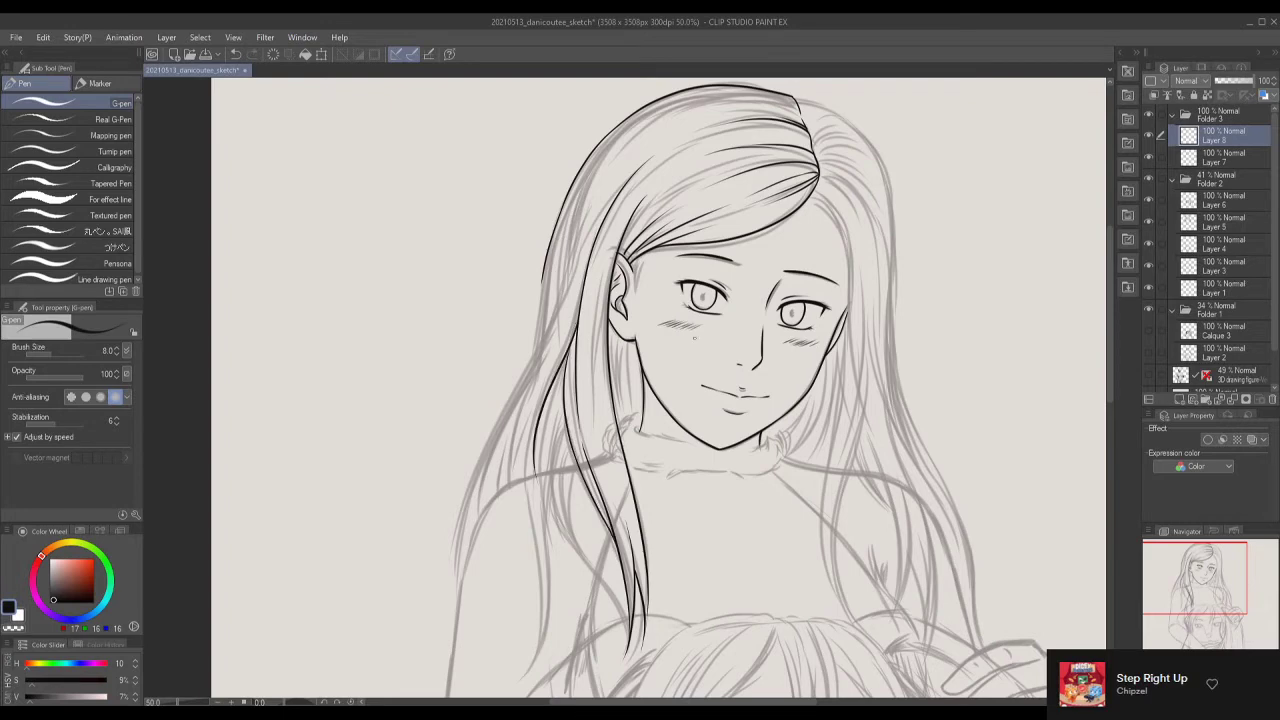
# Ink the wavy lock over the left shoulder and fill it with short inner strands.
pyautogui.moveTo(562, 394); pyautogui.dragTo(540, 510)
pyautogui.moveTo(544, 458); pyautogui.dragTo(628, 636)
pyautogui.hotkey('ctrl', 'z')
pyautogui.hotkey('ctrl', 'z')
pyautogui.moveTo(560, 434); pyautogui.dragTo(572, 520)
pyautogui.moveTo(554, 462)
pyautogui.mouseDown()
pyautogui.moveTo(628, 634)
pyautogui.moveTo(620, 596)
pyautogui.moveTo(626, 612)
pyautogui.mouseUp()
pyautogui.hotkey('ctrl', 'z')
pyautogui.hotkey('ctrl', 'z')
pyautogui.moveTo(570, 456); pyautogui.dragTo(576, 524)
pyautogui.hotkey('ctrl', 'z')
pyautogui.moveTo(564, 452); pyautogui.dragTo(572, 500)
pyautogui.moveTo(556, 416); pyautogui.dragTo(564, 492)
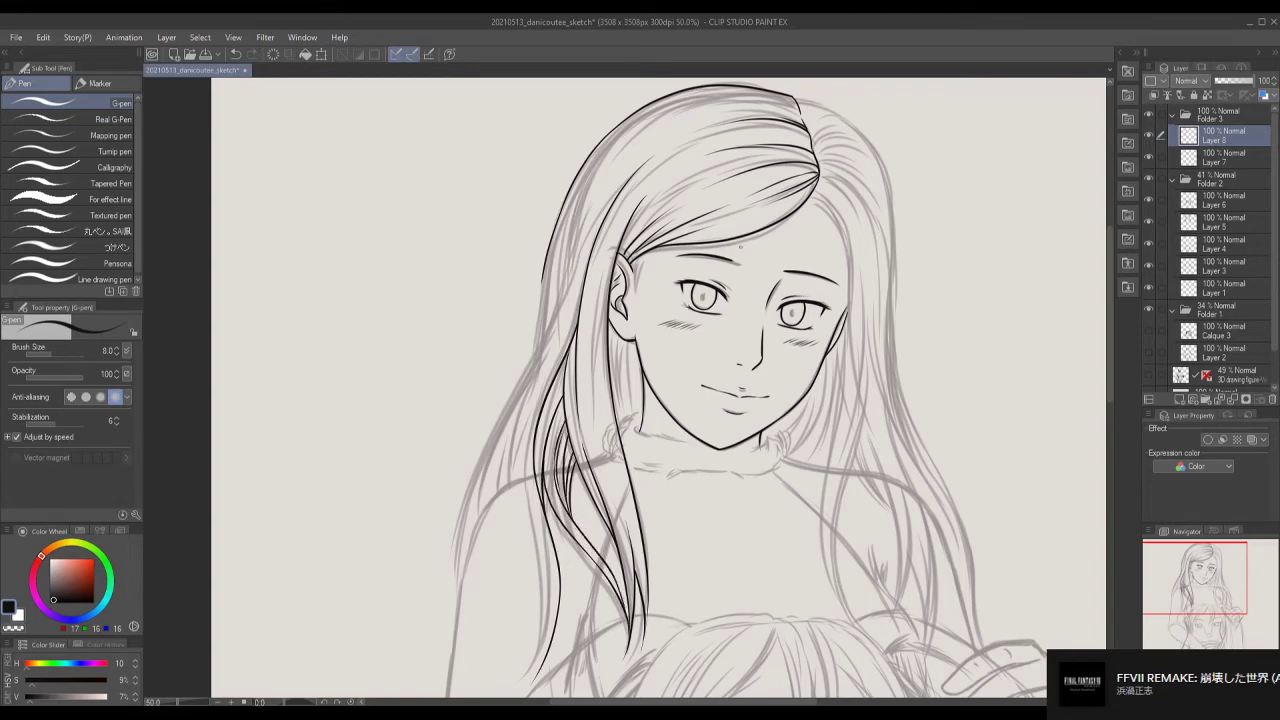
# Ink the short strands behind the left ear and the outermost left locks hanging over the shoulder.
pyautogui.moveTo(622, 340); pyautogui.dragTo(636, 416)
pyautogui.moveTo(614, 338)
pyautogui.mouseDown()
pyautogui.moveTo(622, 424)
pyautogui.moveTo(715, 368)
pyautogui.mouseUp()
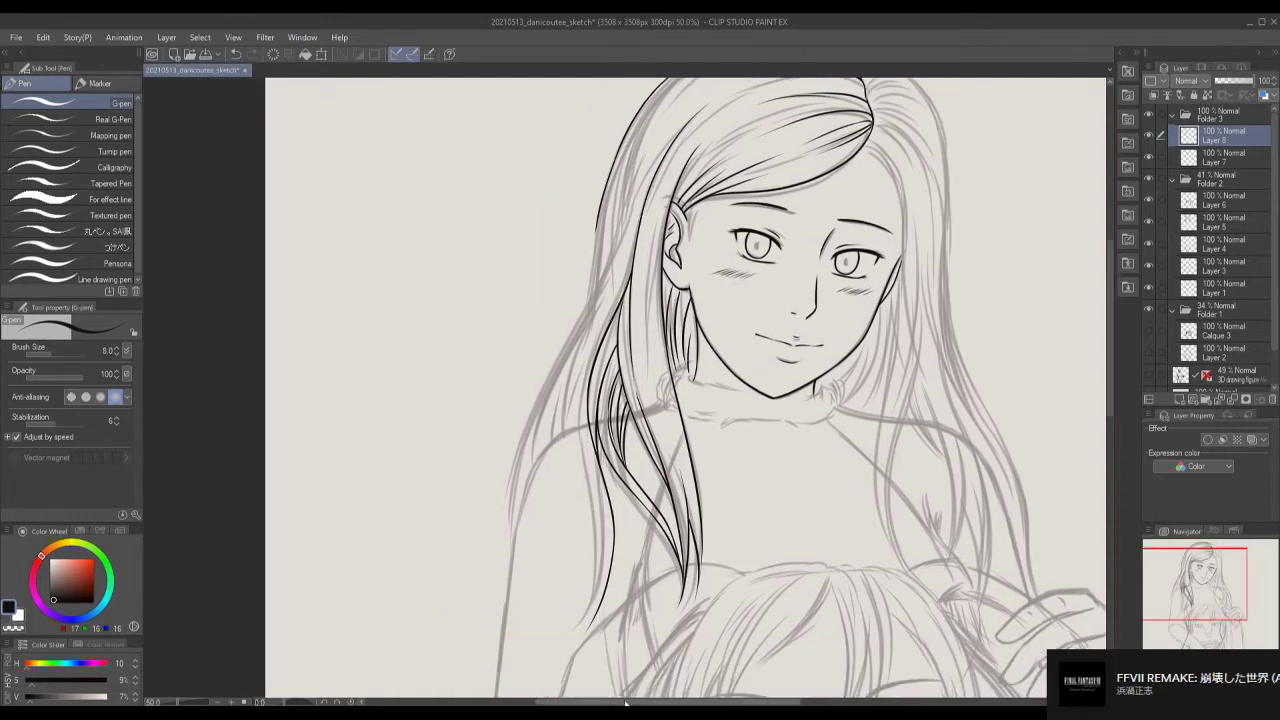
pyautogui.moveTo(628, 216)
pyautogui.mouseDown()
pyautogui.moveTo(566, 440)
pyautogui.moveTo(584, 638)
pyautogui.mouseUp()
pyautogui.moveTo(713, 471); pyautogui.dragTo(758, 556)
pyautogui.moveTo(562, 526); pyautogui.dragTo(557, 618)
pyautogui.moveTo(620, 430); pyautogui.dragTo(584, 560)
pyautogui.moveTo(636, 406); pyautogui.dragTo(568, 604)
# Ink the right hairline from the parting along the face and the long lock falling to the chest.
pyautogui.moveTo(800, 400); pyautogui.dragTo(714, 400)
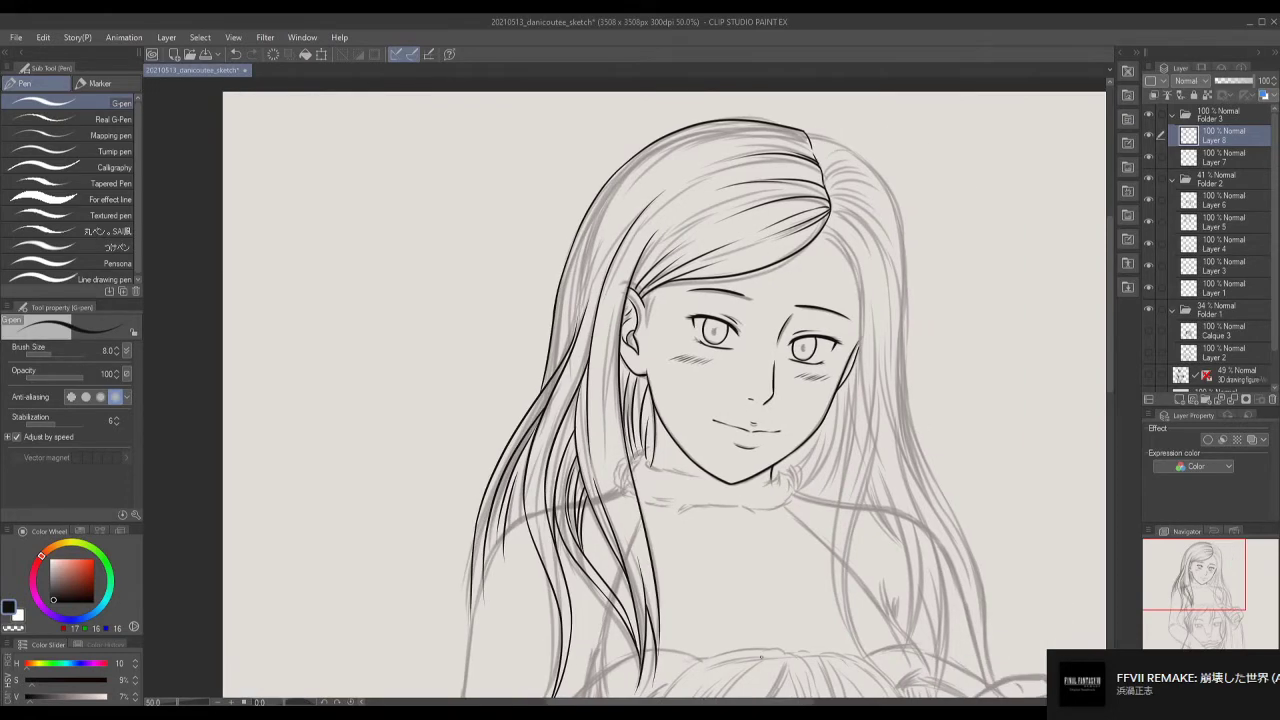
pyautogui.moveTo(826, 224)
pyautogui.mouseDown()
pyautogui.moveTo(856, 270)
pyautogui.moveTo(856, 454)
pyautogui.mouseUp()
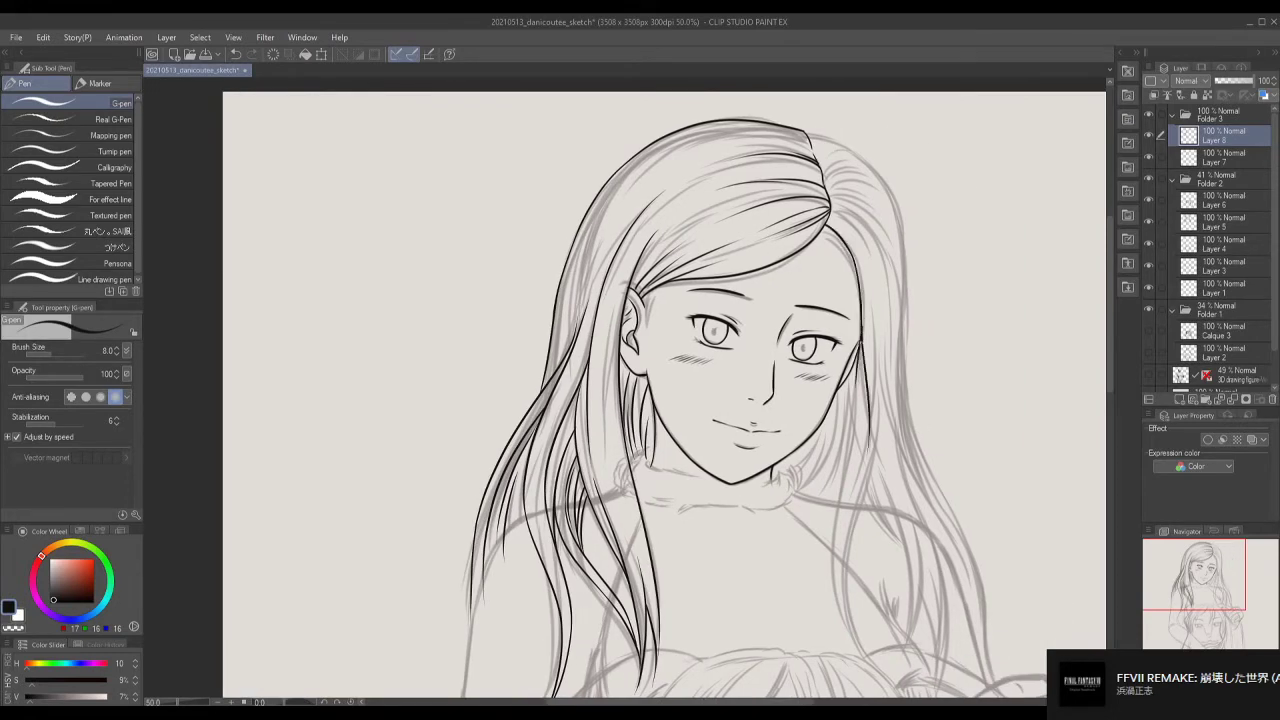
pyautogui.moveTo(860, 328); pyautogui.dragTo(854, 440)
pyautogui.moveTo(822, 226); pyautogui.dragTo(854, 262)
pyautogui.moveTo(862, 406); pyautogui.dragTo(838, 652)
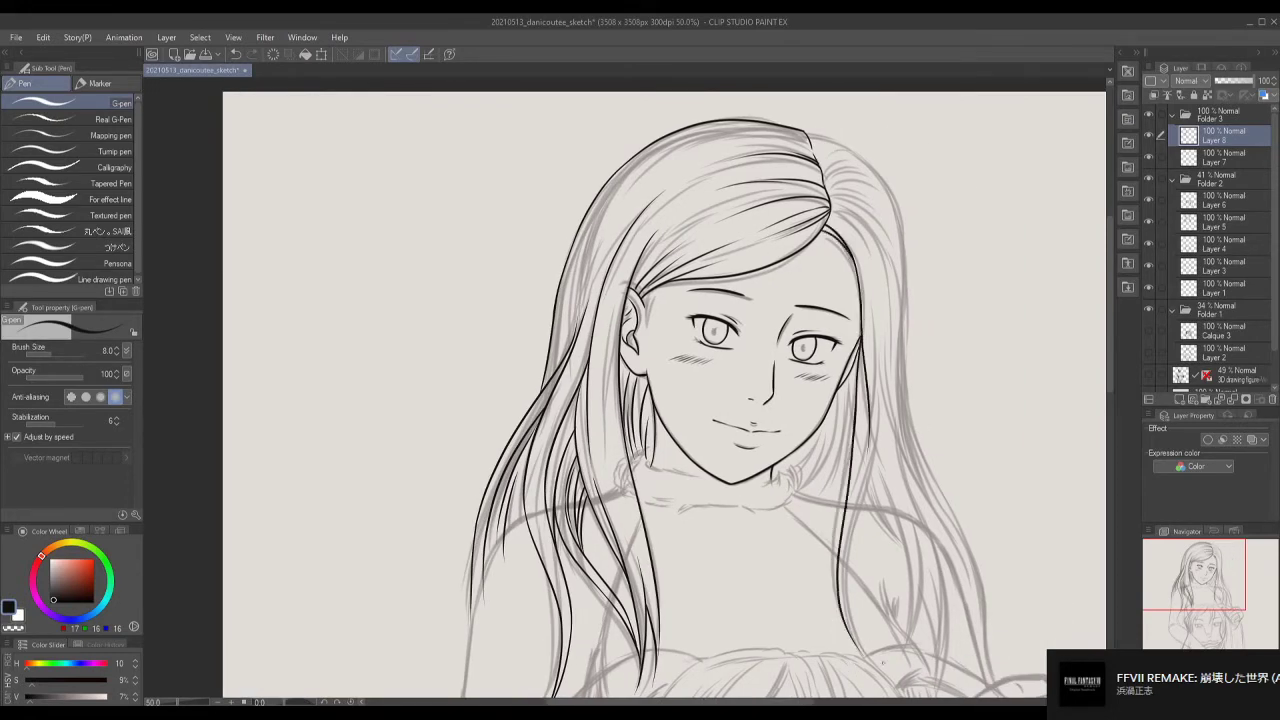
pyautogui.moveTo(880, 310); pyautogui.dragTo(852, 652)
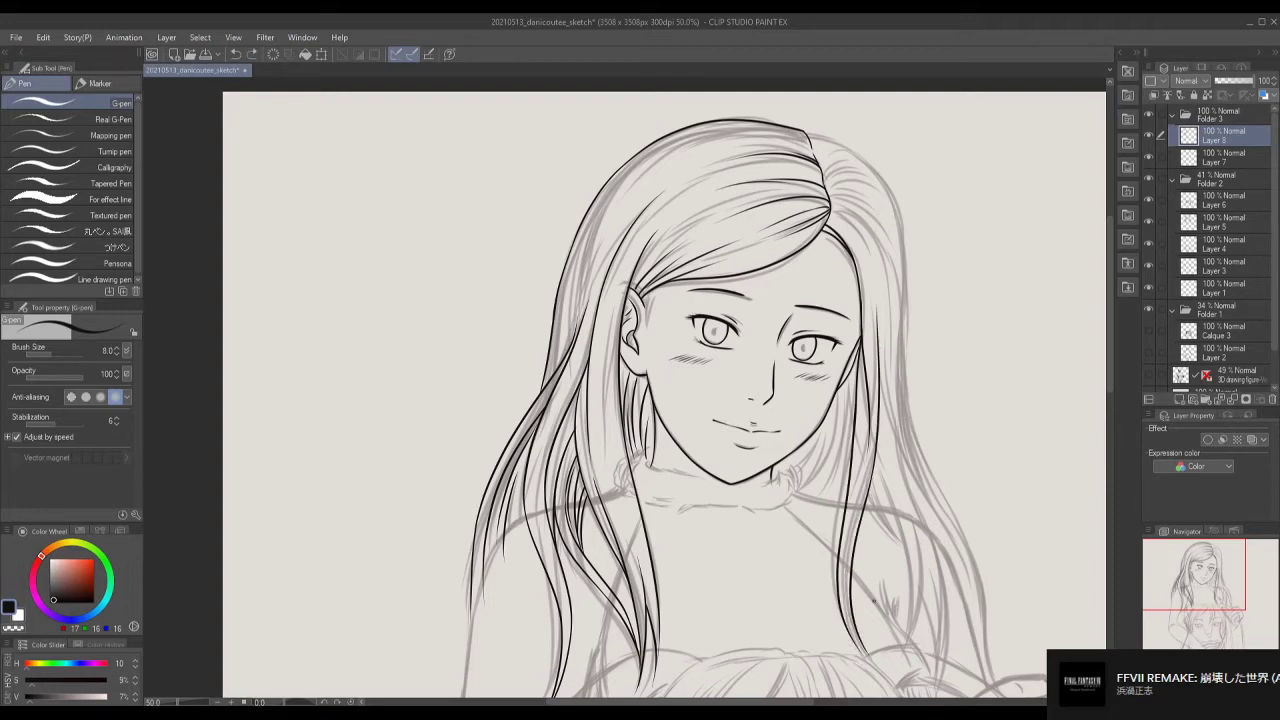
# Ink inner strands in the right front lock and the hair tucked behind the right jaw.
pyautogui.moveTo(862, 468); pyautogui.dragTo(842, 586)
pyautogui.moveTo(842, 416); pyautogui.dragTo(798, 494)
pyautogui.moveTo(842, 388)
pyautogui.mouseDown()
pyautogui.moveTo(794, 504)
pyautogui.moveTo(816, 502)
pyautogui.mouseUp()
pyautogui.moveTo(828, 416); pyautogui.dragTo(778, 492)
pyautogui.hotkey('ctrl', 'z')
# Ink the second right lock falling over the shoulder, with its pointed ends and inner strands.
pyautogui.hscroll(2, 630, 390)
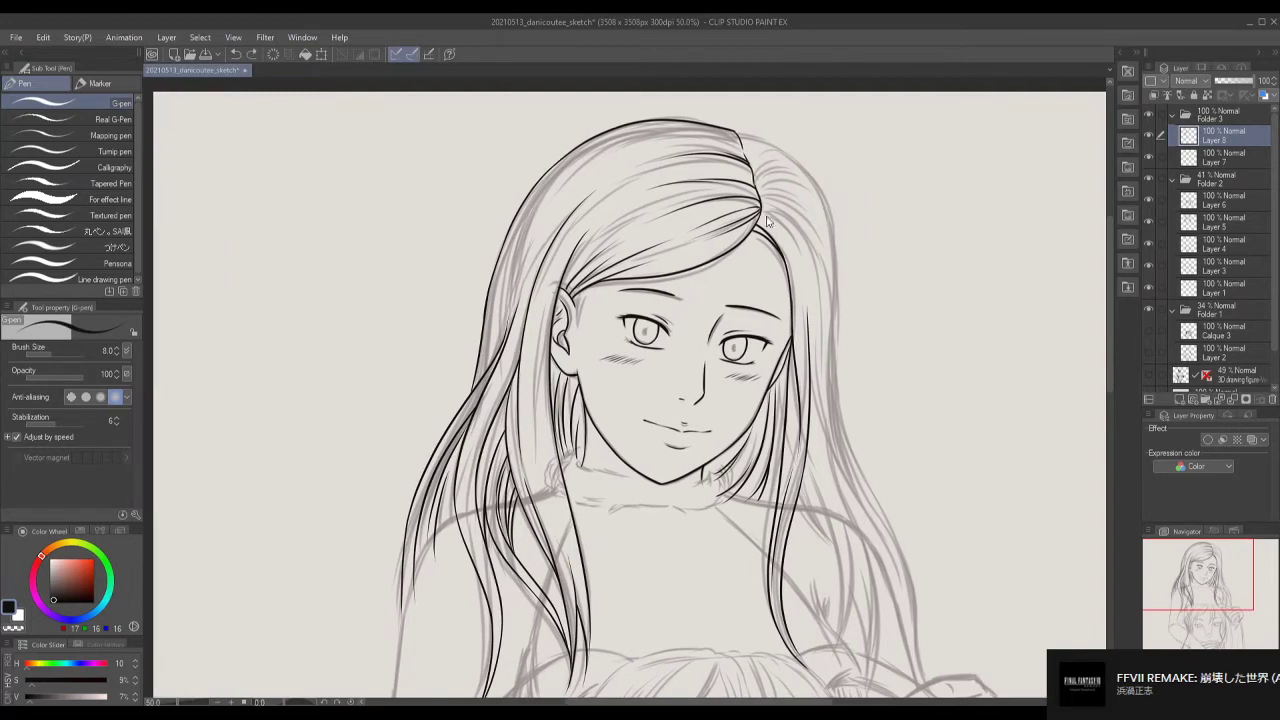
pyautogui.scroll(-2, 630, 390)
pyautogui.hotkey('ctrl', 'z')
pyautogui.moveTo(846, 370); pyautogui.dragTo(806, 566)
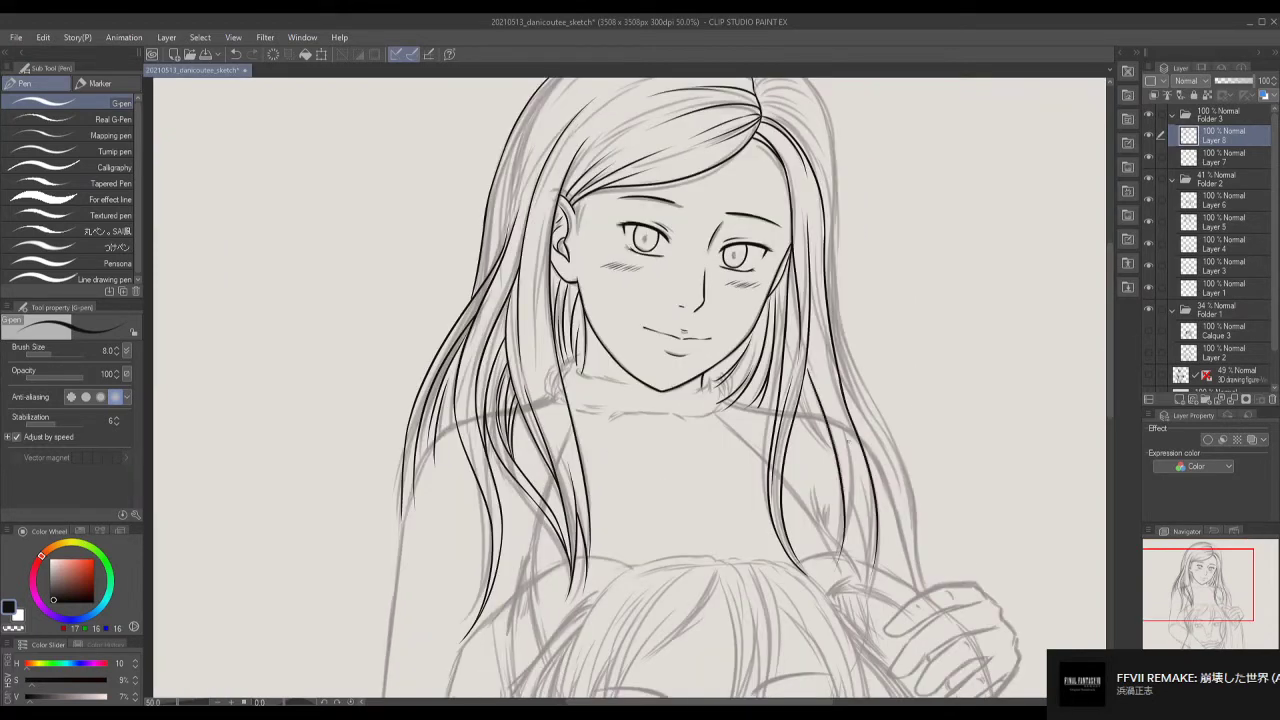
pyautogui.moveTo(852, 426); pyautogui.dragTo(836, 566)
pyautogui.moveTo(870, 486); pyautogui.dragTo(856, 600)
pyautogui.moveTo(834, 390); pyautogui.dragTo(802, 458)
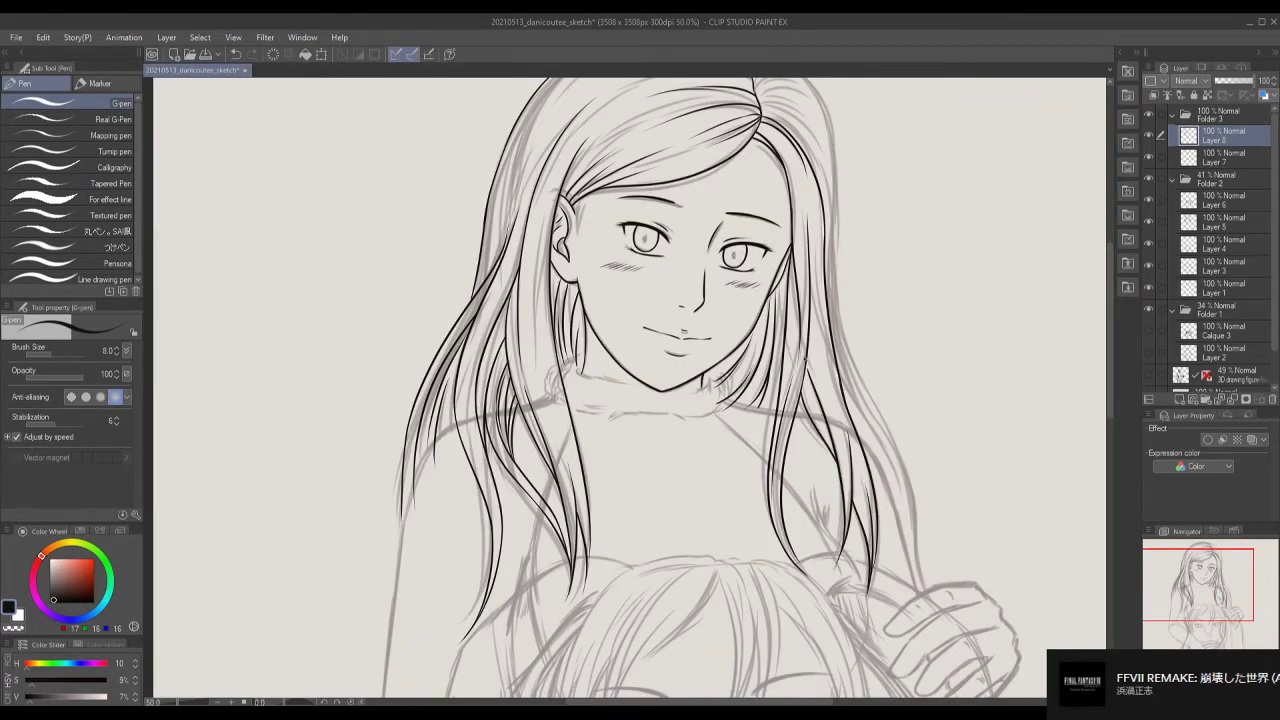
pyautogui.hotkey('ctrl', 'z')
pyautogui.moveTo(826, 358); pyautogui.dragTo(808, 406)
# Ink the right outer hair contour from the parting down past the shoulder.
pyautogui.scroll(2, 800, 300)
pyautogui.moveTo(834, 188); pyautogui.dragTo(766, 270)
pyautogui.hotkey('ctrl', 'z')
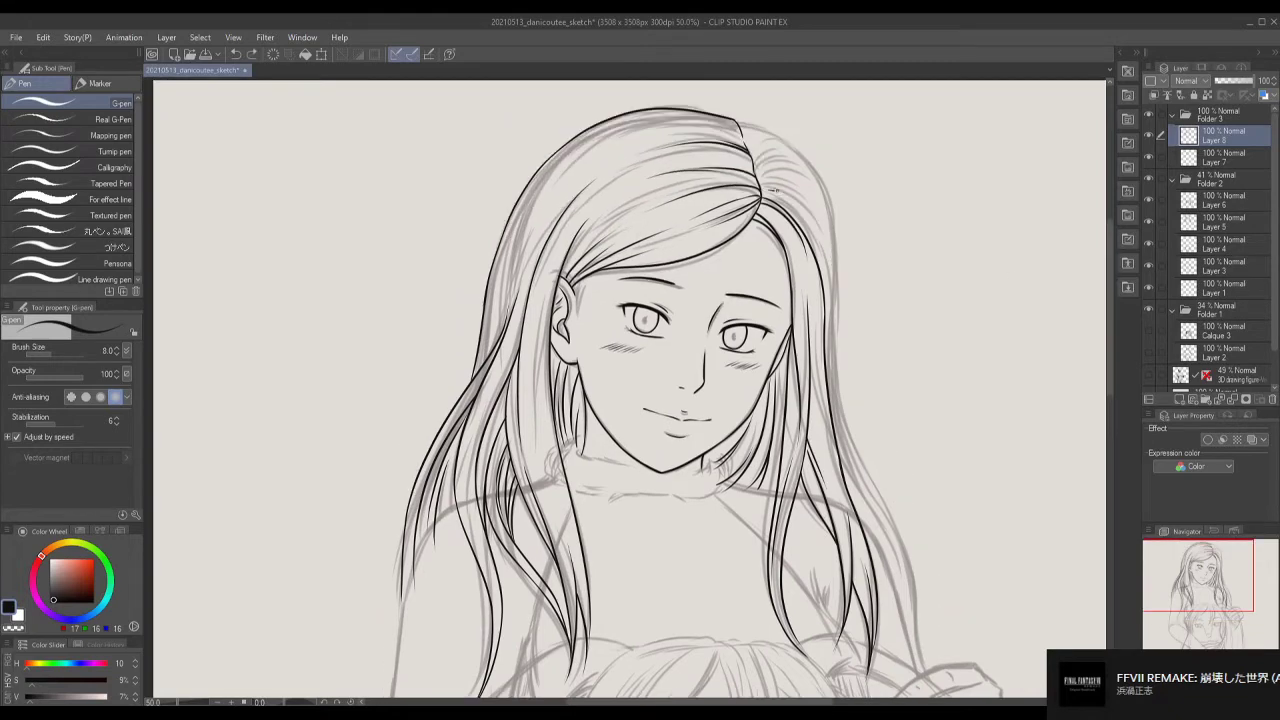
pyautogui.moveTo(773, 189); pyautogui.dragTo(852, 420)
pyautogui.moveTo(844, 370)
pyautogui.mouseDown()
pyautogui.moveTo(905, 550)
pyautogui.moveTo(922, 684)
pyautogui.mouseUp()
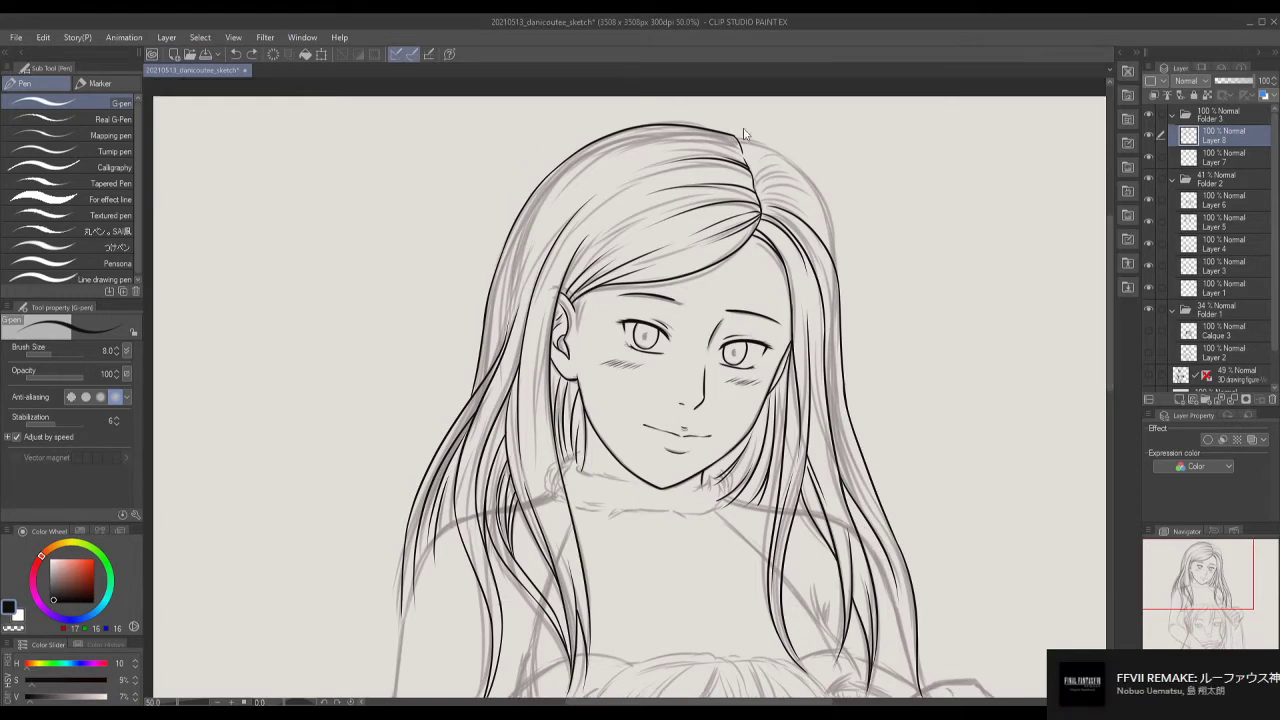
# Rework the outline at the top of the head and ink the right crown contour with strands fanning from the parting.
pyautogui.moveTo(748, 125); pyautogui.dragTo(761, 364)
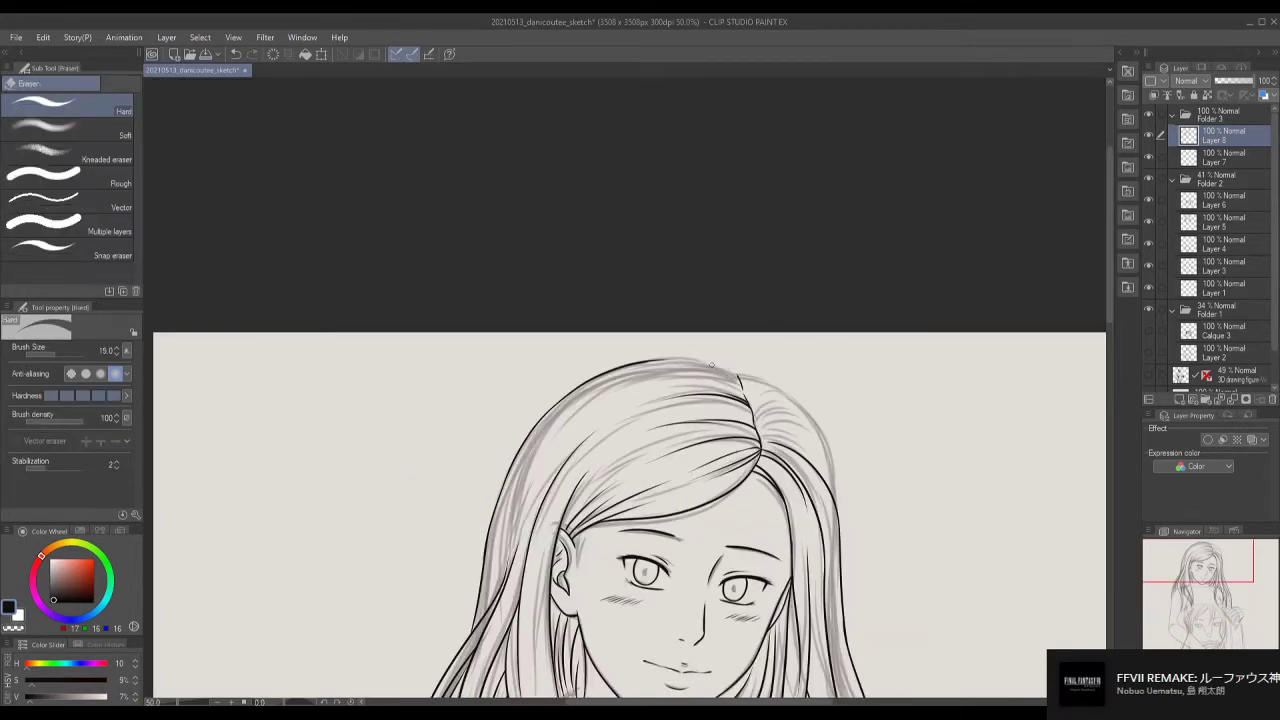
pyautogui.hotkey('ctrl', 'z')
pyautogui.moveTo(642, 364)
pyautogui.mouseDown()
pyautogui.moveTo(714, 358)
pyautogui.moveTo(746, 372)
pyautogui.moveTo(842, 522)
pyautogui.mouseUp()
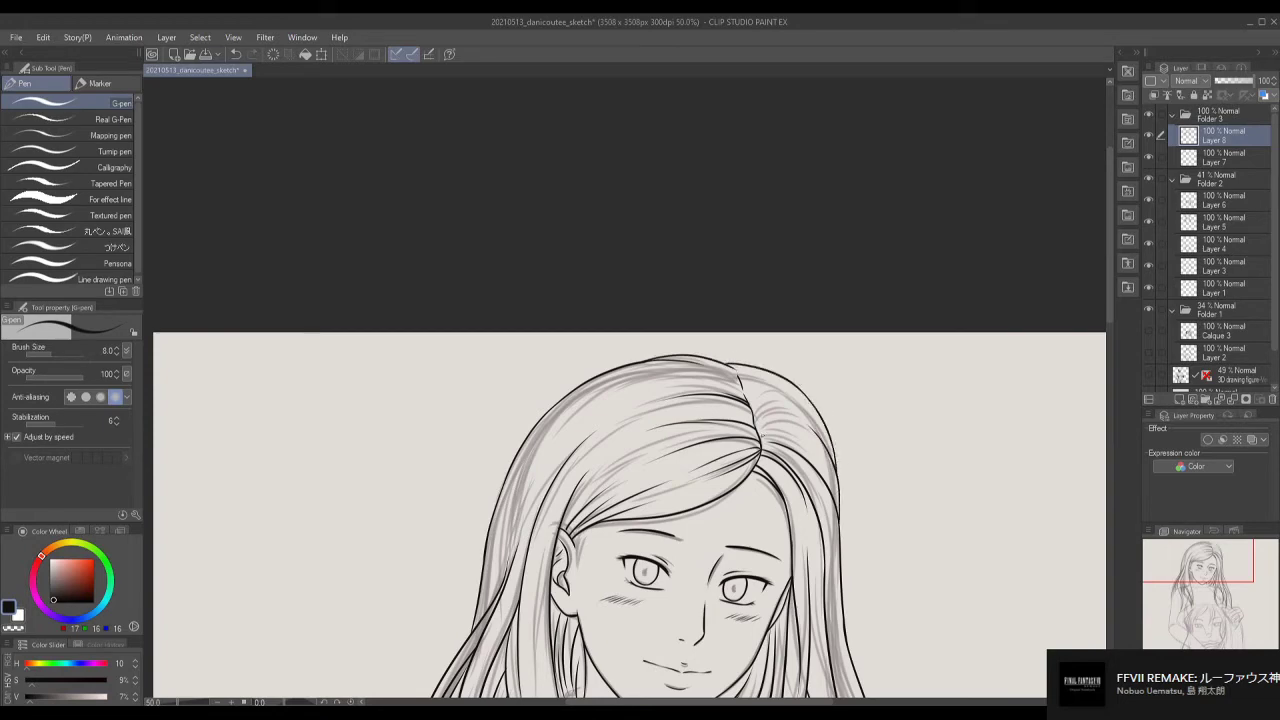
pyautogui.scroll(1, 765, 395)
pyautogui.moveTo(765, 395); pyautogui.dragTo(889, 378)
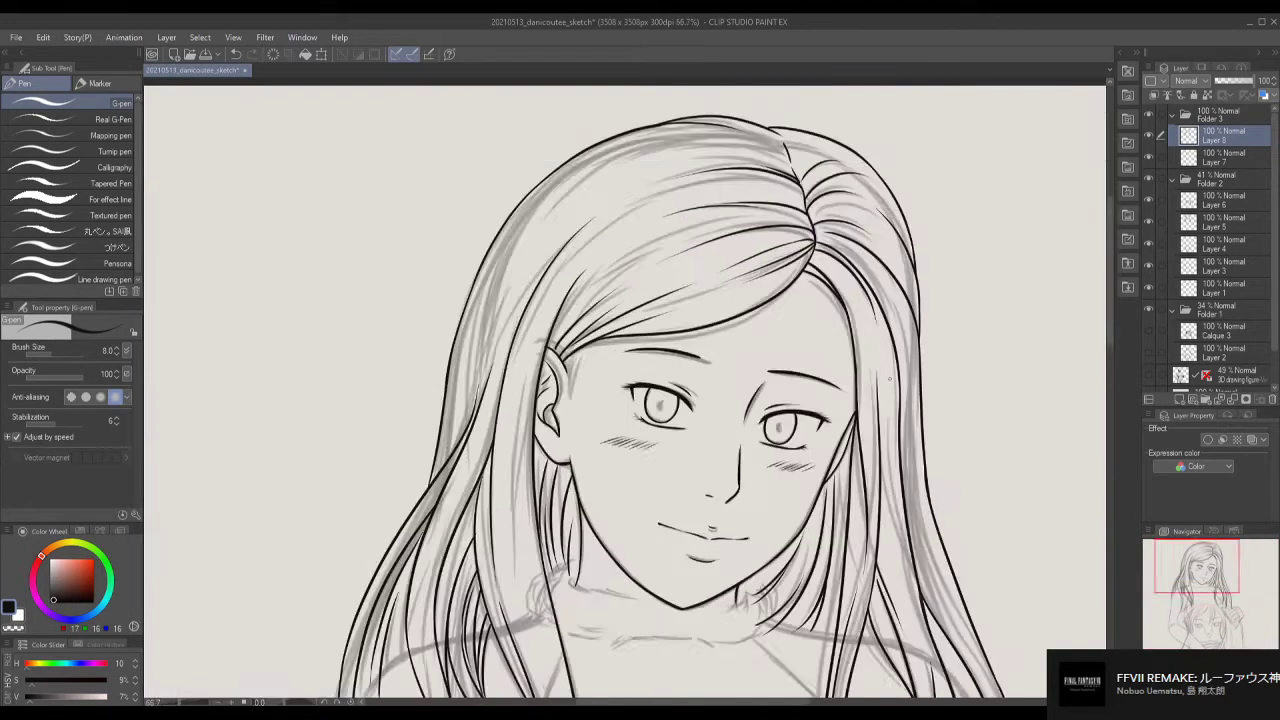
# Add a new layer directly above Layer 7 and ink the furry collar around the woman's neck on it.
pyautogui.scroll(-4, 889, 378)
pyautogui.hotkey('alt', '[')
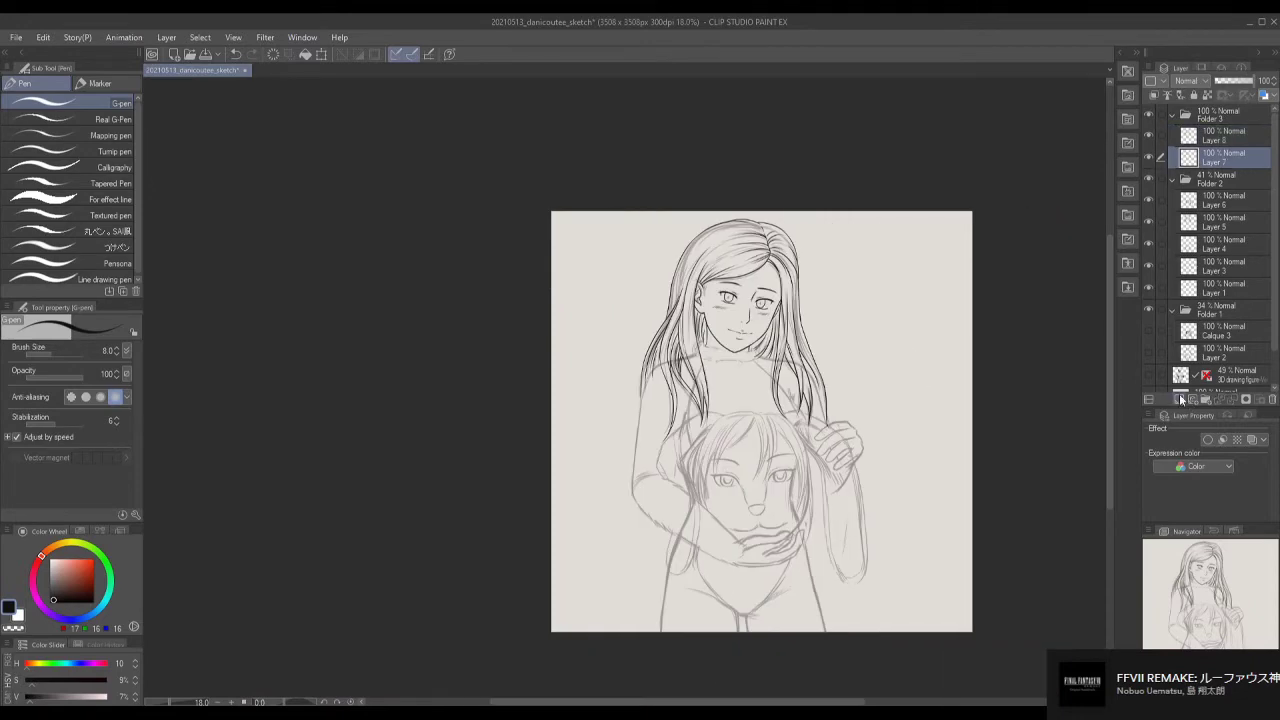
pyautogui.click(1181, 399)
pyautogui.scroll(5, 703, 333)
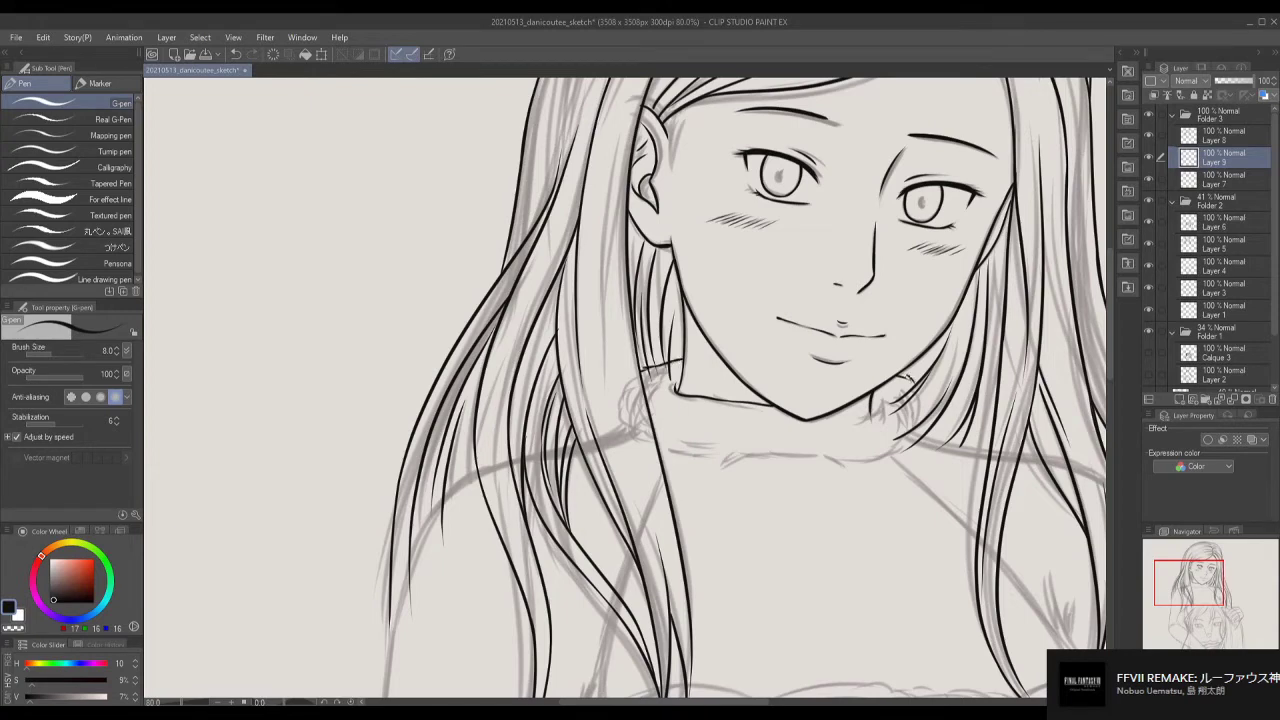
pyautogui.moveTo(914, 430); pyautogui.dragTo(856, 467)
pyautogui.moveTo(660, 452); pyautogui.dragTo(855, 466)
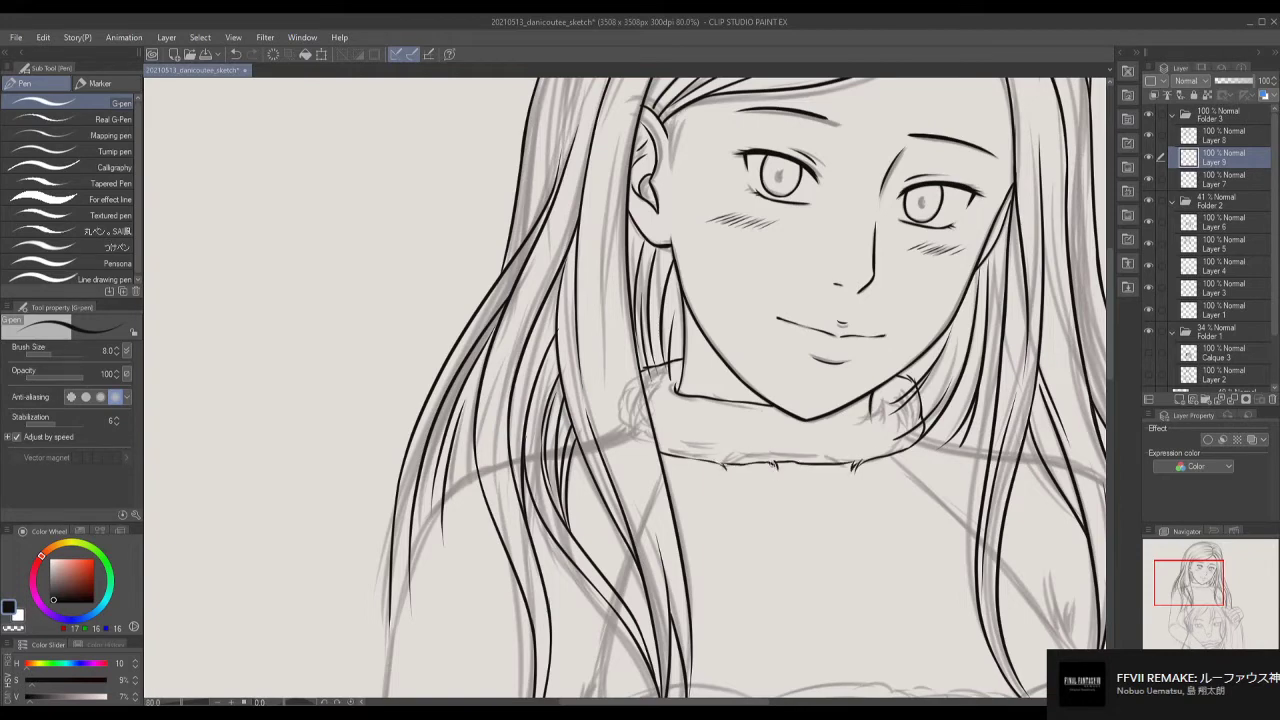
# Set the pen size to 10 and ink the left shoulder, the arm's outer contour, the elbow and the forearm's lower edge.
pyautogui.scroll(-1, 940, 340)
pyautogui.press(']')
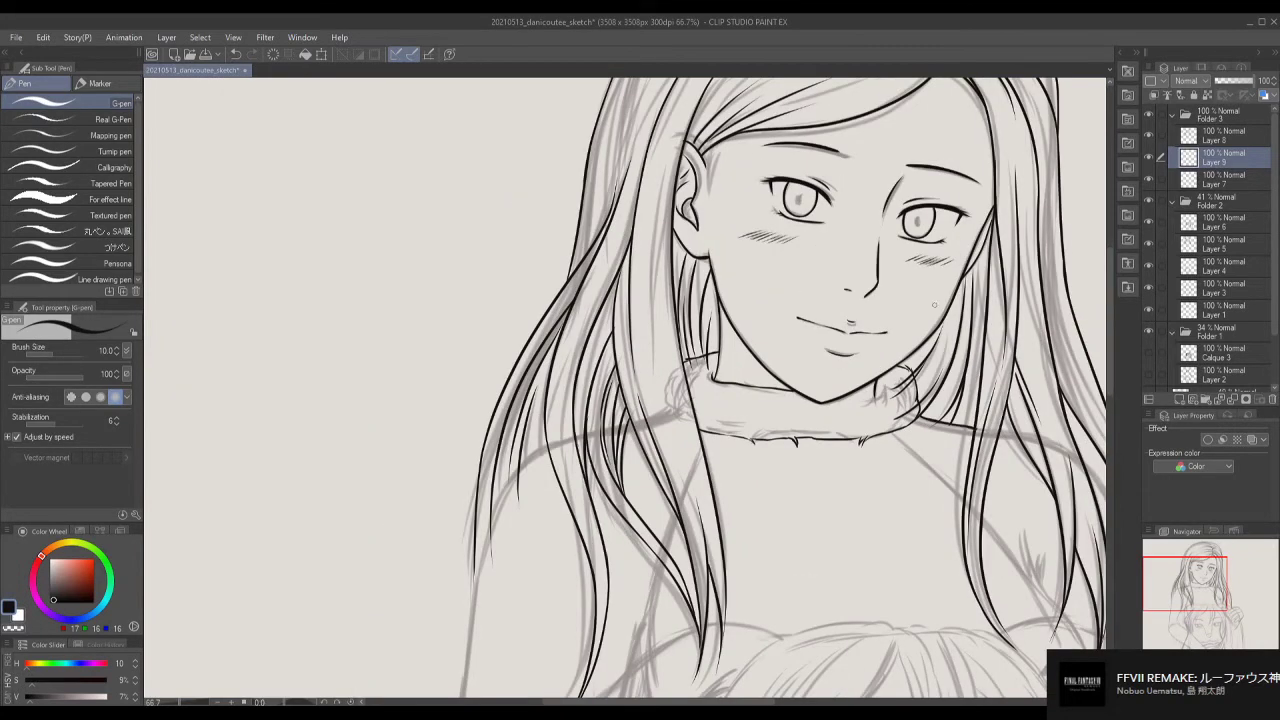
pyautogui.moveTo(460, 445); pyautogui.dragTo(680, 450)
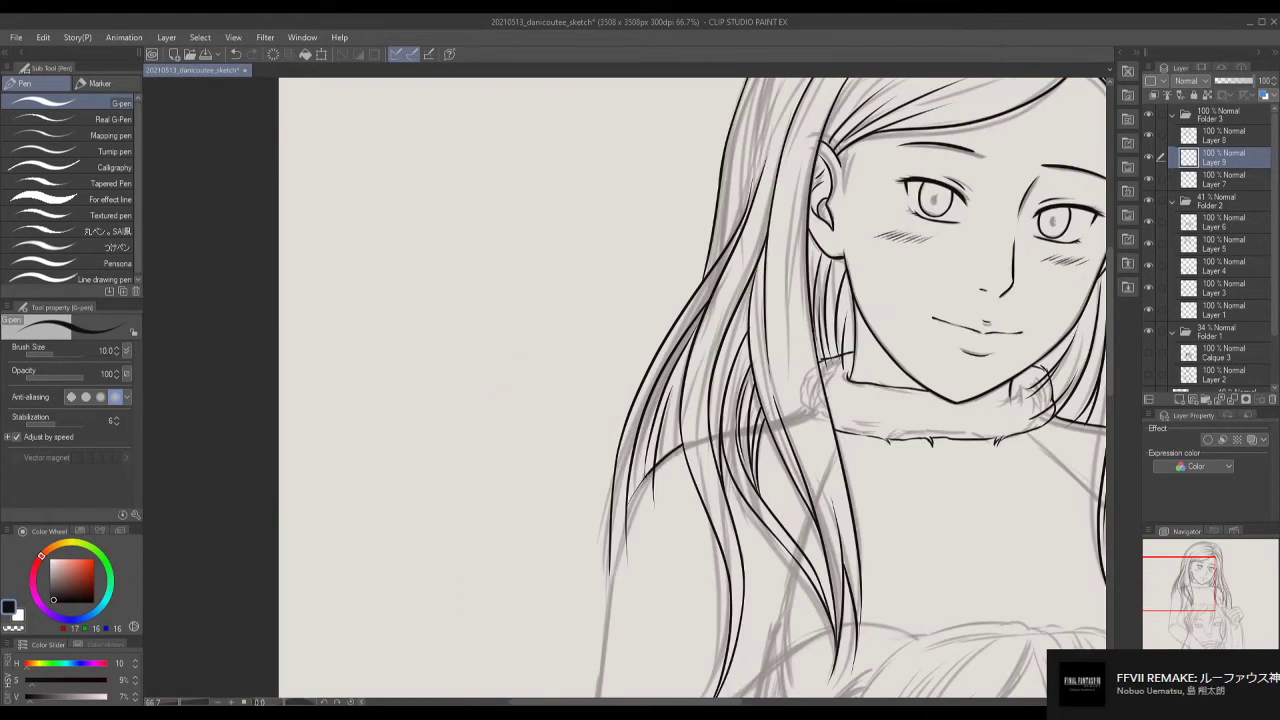
pyautogui.moveTo(625, 520)
pyautogui.mouseDown()
pyautogui.moveTo(620, 247)
pyautogui.moveTo(578, 642)
pyautogui.mouseUp()
pyautogui.moveTo(579, 645)
pyautogui.mouseDown()
pyautogui.moveTo(579, 480)
pyautogui.moveTo(656, 610)
pyautogui.moveTo(735, 650)
pyautogui.mouseUp()
pyautogui.moveTo(760, 500)
pyautogui.mouseDown()
pyautogui.moveTo(563, 476)
pyautogui.moveTo(640, 408)
pyautogui.mouseUp()
pyautogui.moveTo(535, 512); pyautogui.dragTo(840, 665)
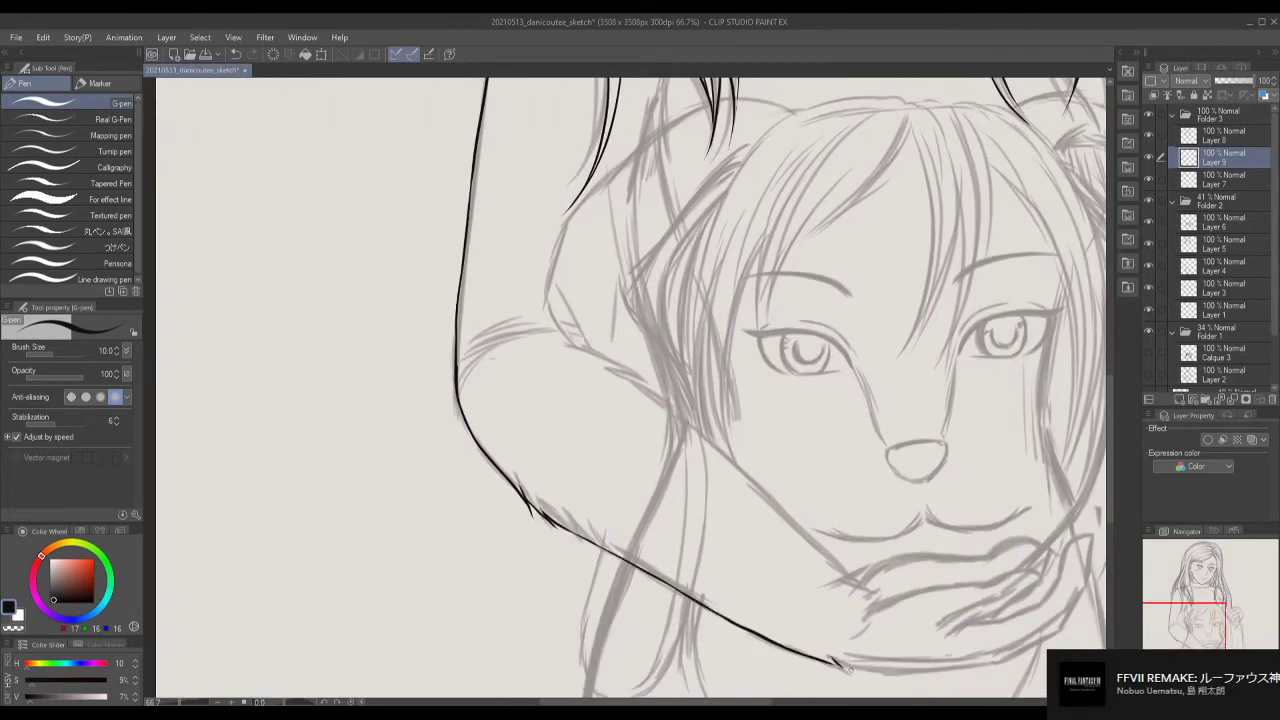
# Ink the left forearm's upper edge and the top finger of the hand supporting the mascot's chin.
pyautogui.moveTo(564, 342)
pyautogui.mouseDown()
pyautogui.moveTo(668, 400)
pyautogui.moveTo(846, 565)
pyautogui.moveTo(726, 515)
pyautogui.moveTo(900, 500)
pyautogui.mouseUp()
pyautogui.hotkey('ctrl', 'z')
pyautogui.moveTo(772, 548); pyautogui.dragTo(880, 517)
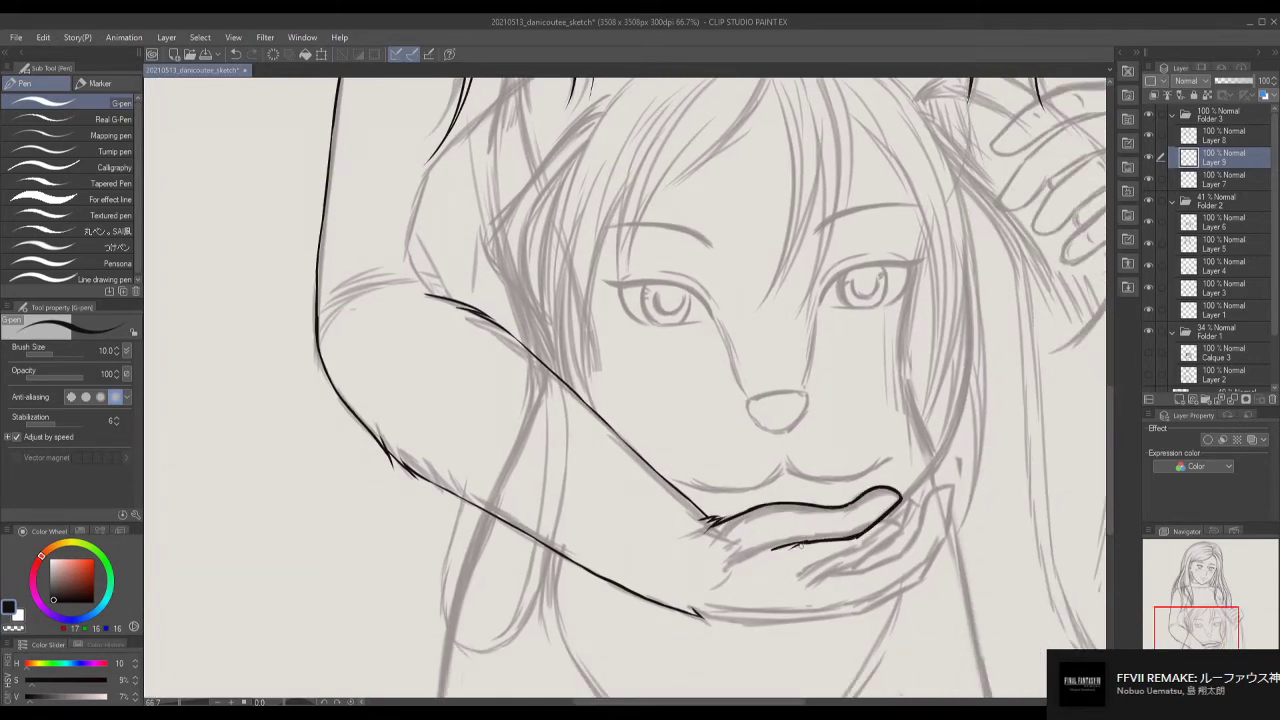
# Ink the underside and the remaining fingers of the hand supporting the mascot's chin.
pyautogui.moveTo(694, 612); pyautogui.dragTo(862, 612)
pyautogui.moveTo(800, 545); pyautogui.dragTo(872, 558)
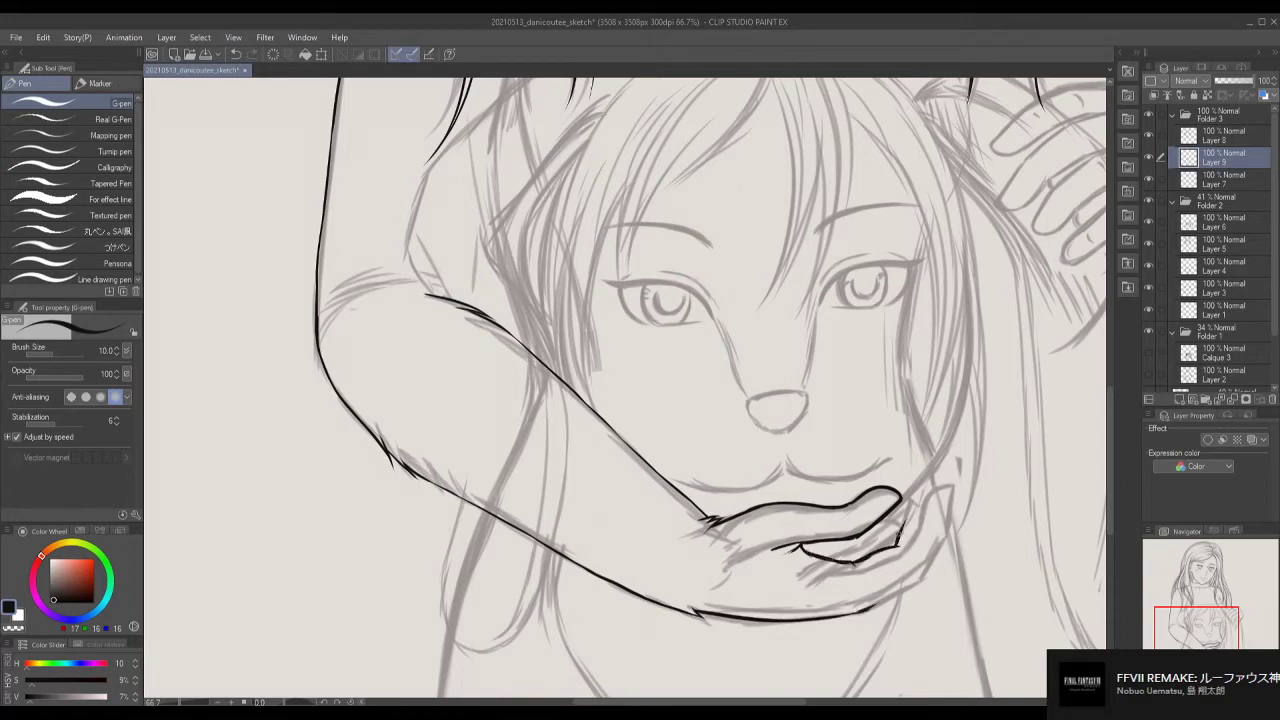
pyautogui.moveTo(922, 478); pyautogui.dragTo(906, 520)
pyautogui.moveTo(940, 476)
pyautogui.mouseDown()
pyautogui.moveTo(938, 526)
pyautogui.moveTo(874, 604)
pyautogui.mouseUp()
pyautogui.moveTo(928, 560)
pyautogui.mouseDown()
pyautogui.moveTo(876, 604)
pyautogui.moveTo(945, 458)
pyautogui.moveTo(942, 520)
pyautogui.mouseUp()
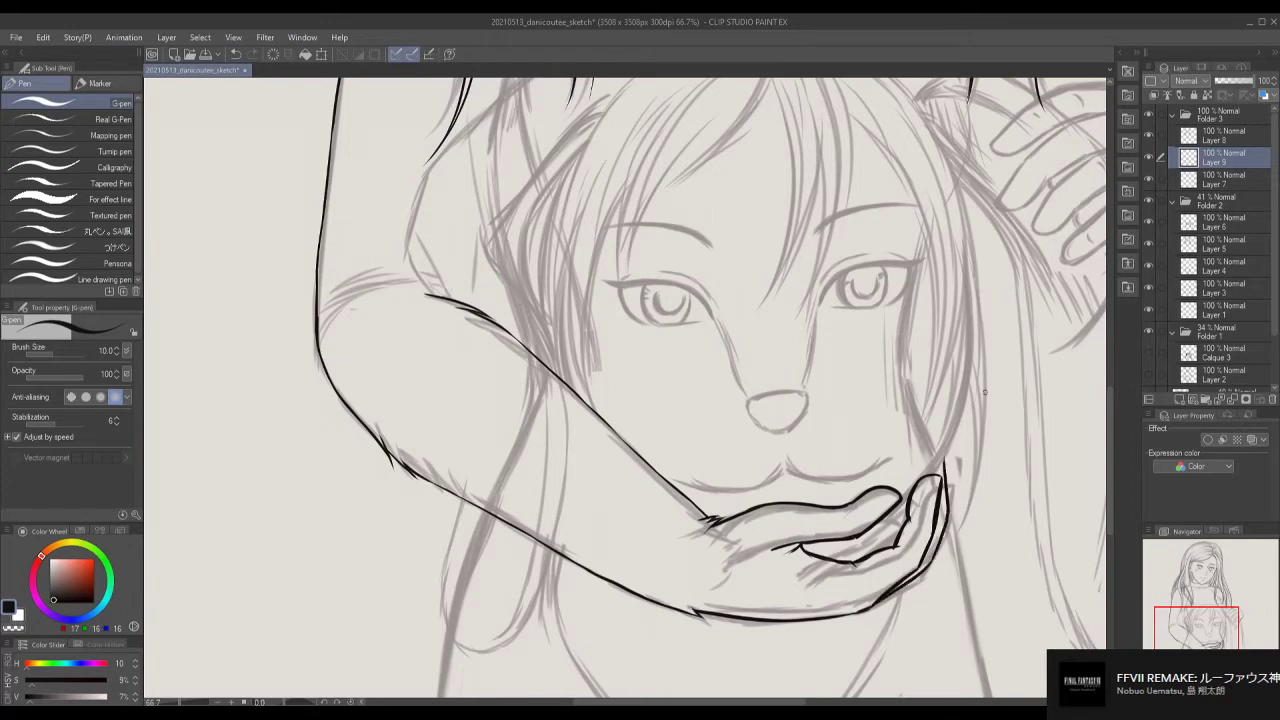
pyautogui.moveTo(941, 462); pyautogui.dragTo(872, 550)
pyautogui.moveTo(896, 538); pyautogui.dragTo(876, 556)
pyautogui.hotkey('ctrl', 'z')
pyautogui.moveTo(858, 538); pyautogui.dragTo(802, 548)
pyautogui.hotkey('ctrl', 'z')
# Ink the left hip and outer thigh, the groin creases and the inner thigh lines.
pyautogui.hotkey('ctrl', '-')
pyautogui.hotkey('ctrl', '-')
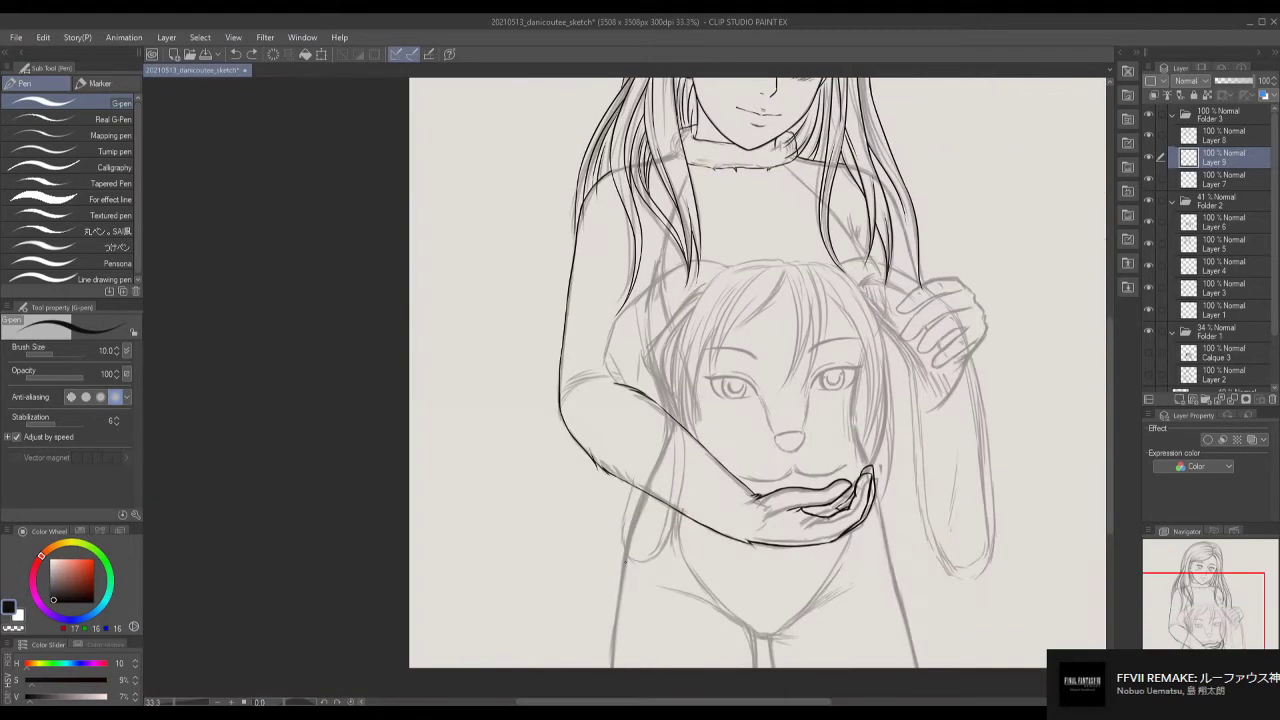
pyautogui.moveTo(630, 554); pyautogui.dragTo(614, 668)
pyautogui.hotkey('ctrl', 'z')
pyautogui.moveTo(622, 562); pyautogui.dragTo(612, 668)
pyautogui.moveTo(688, 594)
pyautogui.mouseDown()
pyautogui.moveTo(756, 636)
pyautogui.moveTo(758, 666)
pyautogui.mouseUp()
pyautogui.moveTo(754, 634)
pyautogui.mouseDown()
pyautogui.moveTo(795, 640)
pyautogui.moveTo(856, 596)
pyautogui.mouseUp()
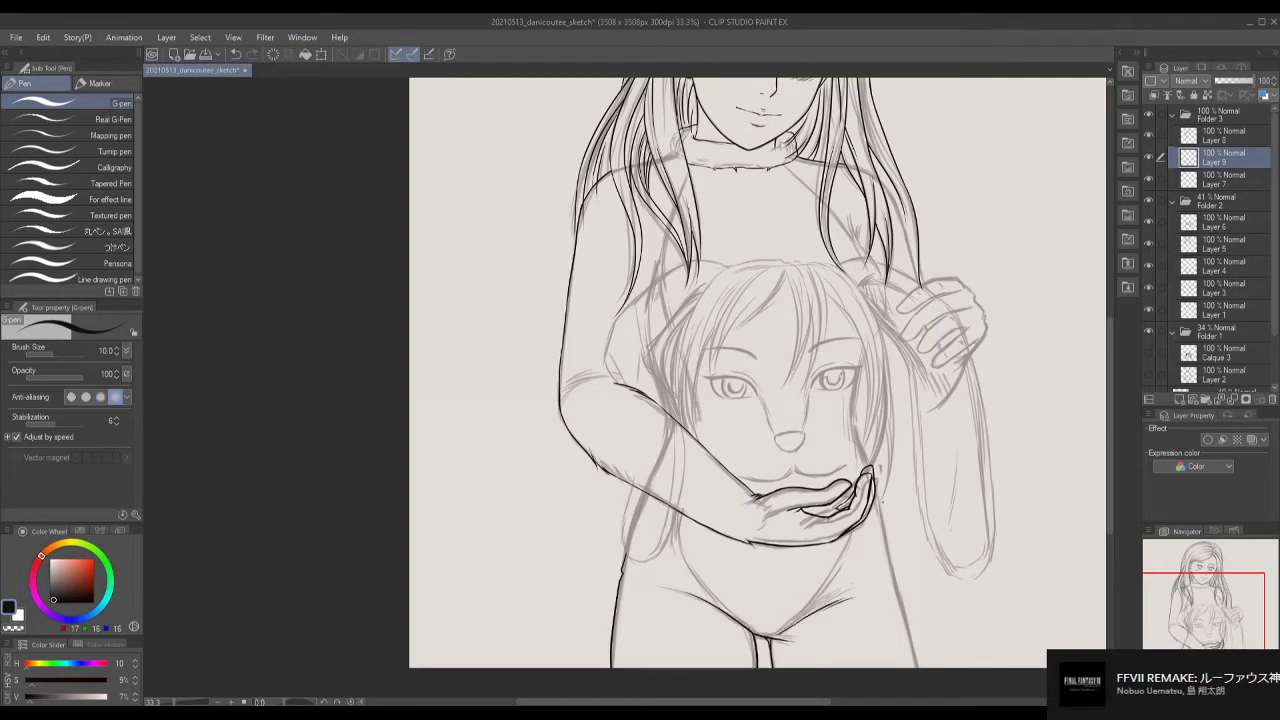
# Ink the right hip and outer thigh contour below the supporting hand.
pyautogui.moveTo(870, 482); pyautogui.dragTo(892, 576)
pyautogui.hotkey('ctrl', 'z')
pyautogui.moveTo(872, 484)
pyautogui.mouseDown()
pyautogui.moveTo(900, 554)
pyautogui.moveTo(918, 668)
pyautogui.mouseUp()
pyautogui.hotkey('ctrl', 'z')
pyautogui.moveTo(894, 590)
pyautogui.mouseDown()
pyautogui.moveTo(920, 668)
pyautogui.moveTo(856, 600)
pyautogui.mouseUp()
# Ink the torso side folds by the left hair lock and the armhole seam from the collar beneath the right locks.
pyautogui.moveTo(598, 256); pyautogui.dragTo(588, 285)
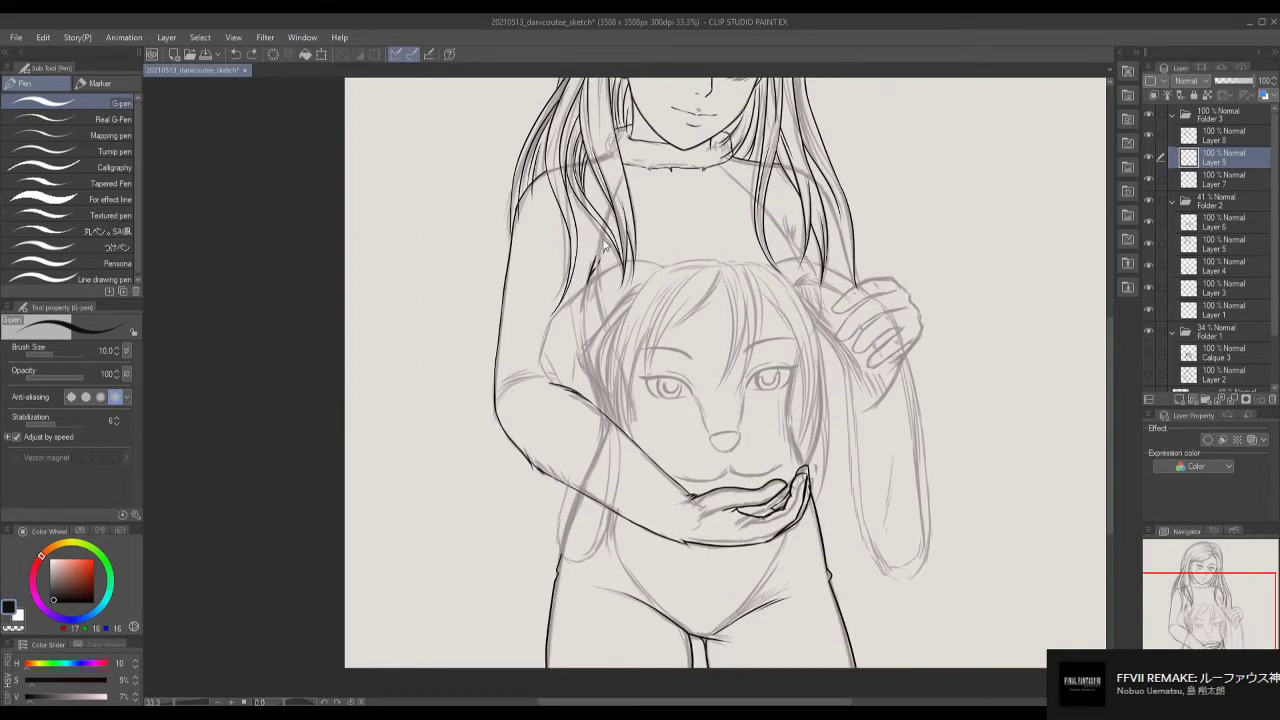
pyautogui.moveTo(606, 232); pyautogui.dragTo(600, 258)
pyautogui.hotkey('ctrl', 'z')
pyautogui.moveTo(748, 168); pyautogui.dragTo(722, 192)
pyautogui.moveTo(822, 186); pyautogui.dragTo(852, 282)
# Check the 3D figure reference and ink the short elbow curve below the raised right hand.
pyautogui.scroll(1, 935, 280)
pyautogui.scroll(-1, 1148, 361)
pyautogui.click(1148, 358)
pyautogui.moveTo(772, 444); pyautogui.dragTo(810, 478)
pyautogui.click(1148, 358)
# Ink the raised right hand's outer contour, knuckles and all its curled fingers.
pyautogui.moveTo(892, 396); pyautogui.dragTo(915, 356)
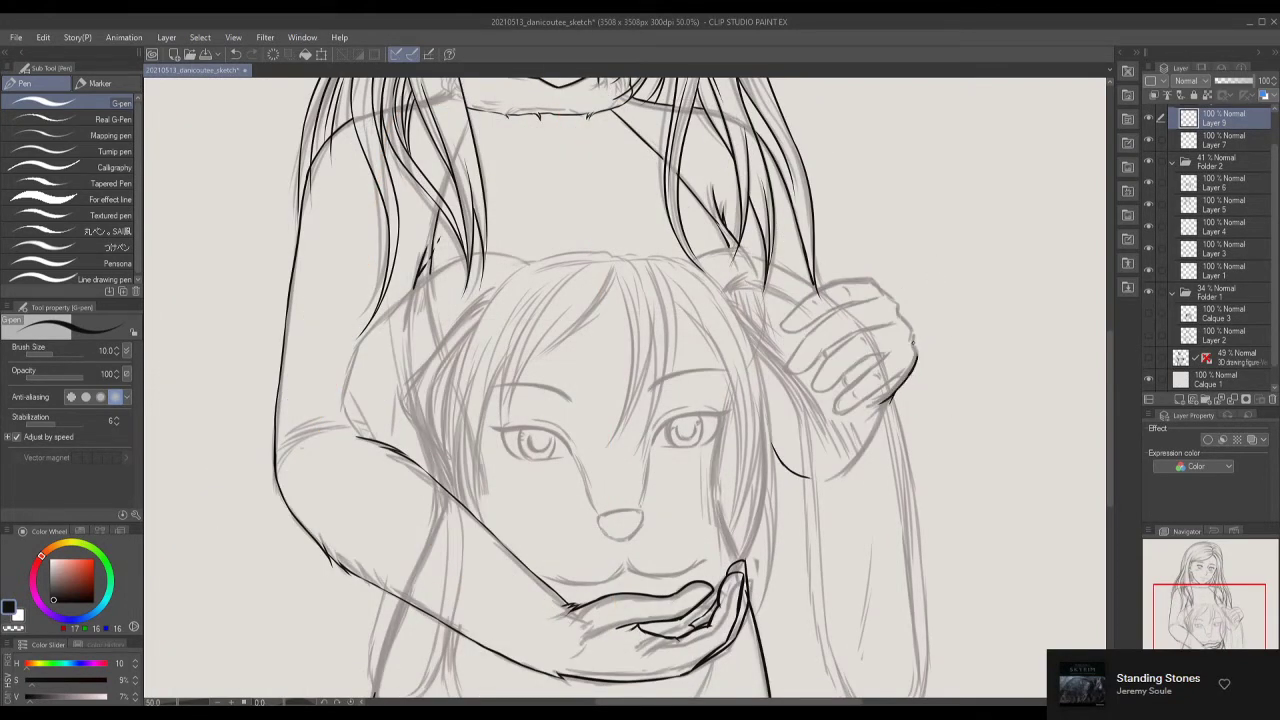
pyautogui.moveTo(890, 297)
pyautogui.mouseDown()
pyautogui.moveTo(914, 344)
pyautogui.moveTo(858, 406)
pyautogui.moveTo(877, 428)
pyautogui.moveTo(816, 452)
pyautogui.moveTo(840, 440)
pyautogui.mouseUp()
pyautogui.scroll(1, 895, 260)
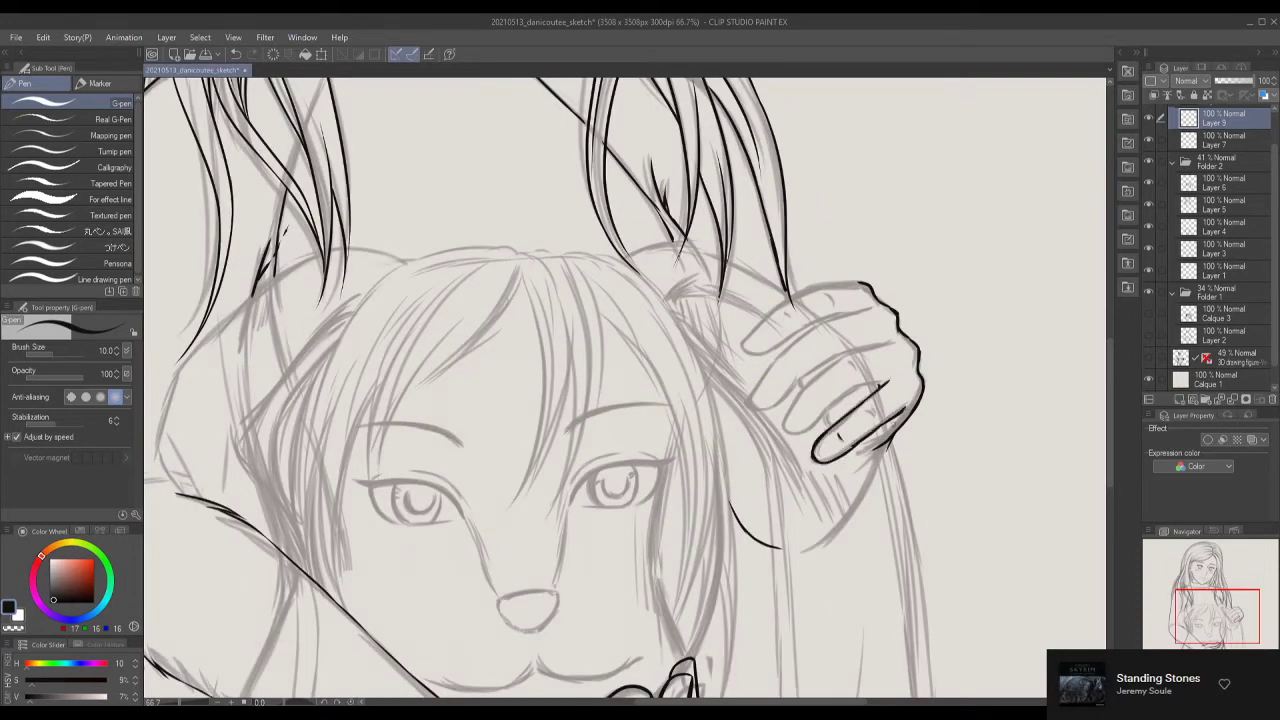
pyautogui.moveTo(897, 342)
pyautogui.mouseDown()
pyautogui.moveTo(802, 380)
pyautogui.moveTo(835, 399)
pyautogui.moveTo(821, 421)
pyautogui.moveTo(885, 381)
pyautogui.mouseUp()
pyautogui.moveTo(870, 308)
pyautogui.mouseDown()
pyautogui.moveTo(820, 326)
pyautogui.moveTo(748, 404)
pyautogui.moveTo(800, 386)
pyautogui.mouseUp()
pyautogui.hotkey('ctrl', 'z')
pyautogui.moveTo(868, 285)
pyautogui.mouseDown()
pyautogui.moveTo(786, 297)
pyautogui.moveTo(736, 342)
pyautogui.moveTo(766, 348)
pyautogui.moveTo(836, 315)
pyautogui.moveTo(817, 287)
pyautogui.moveTo(822, 319)
pyautogui.mouseUp()
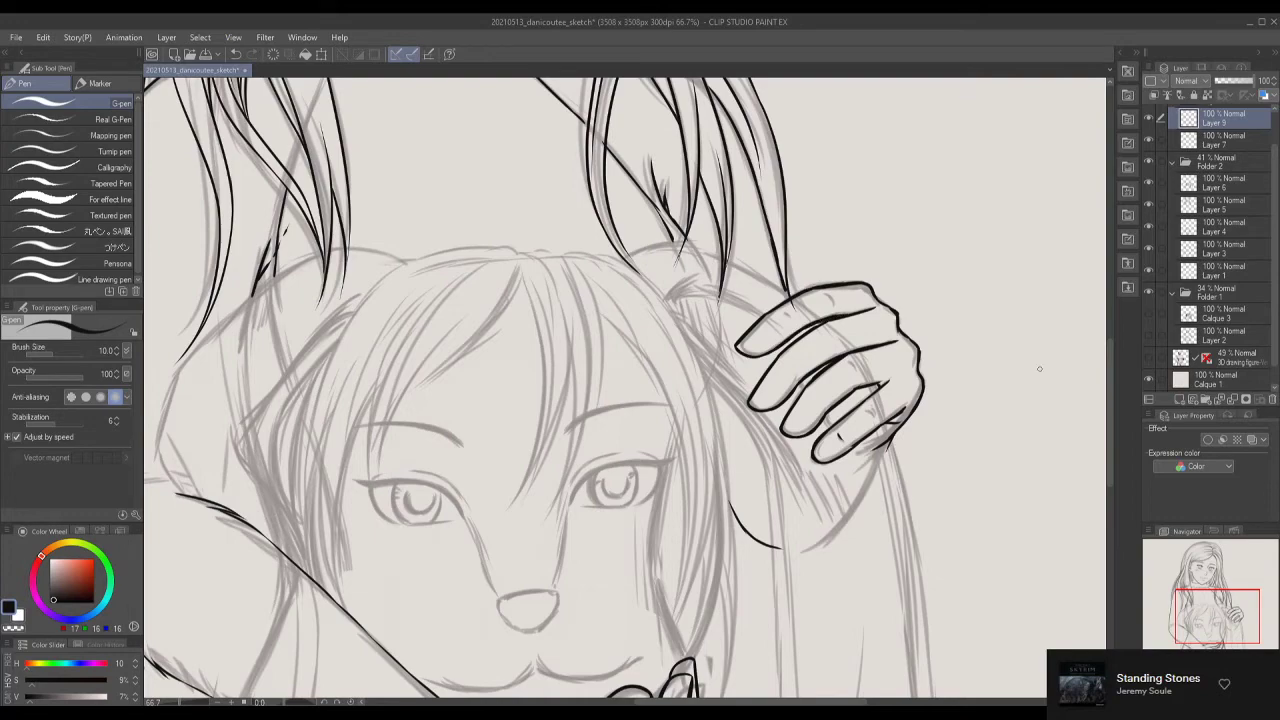
# Check the cosplay photo reference, add a new top layer in Folder 3 and ink the mascot's right eye and eyebrow.
pyautogui.scroll(-5, 1039, 368)
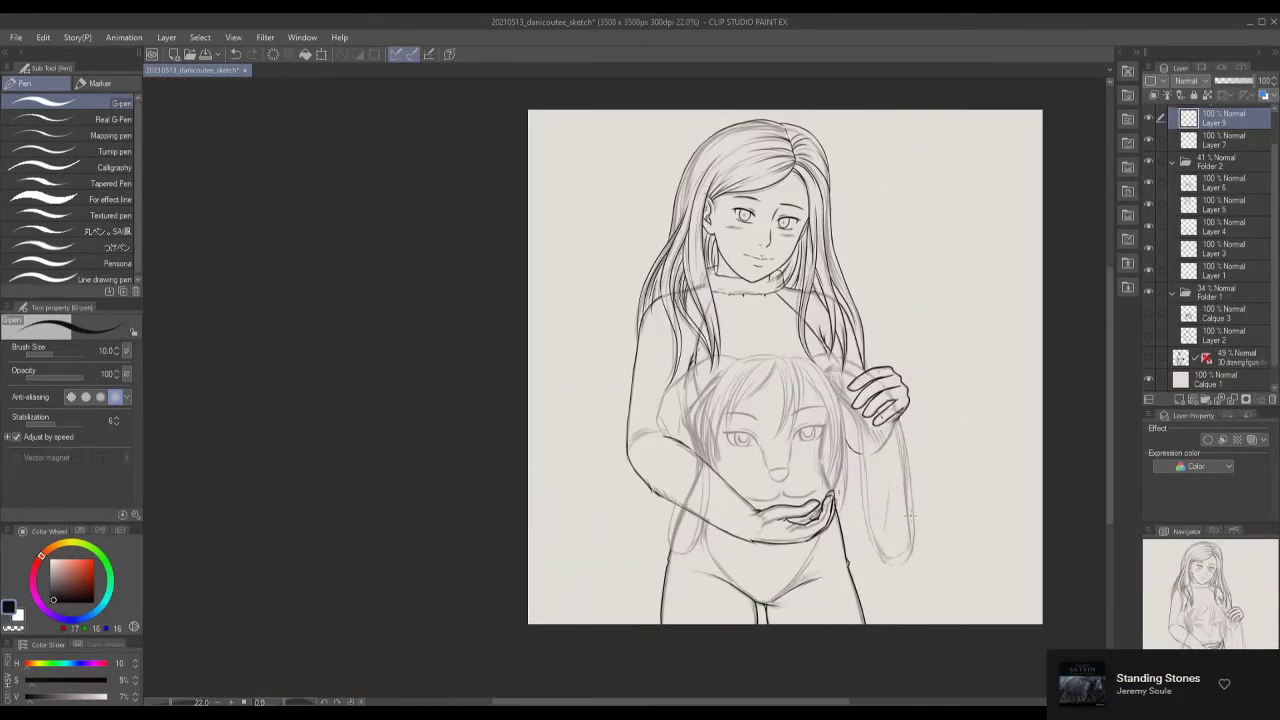
pyautogui.scroll(2, 1177, 381)
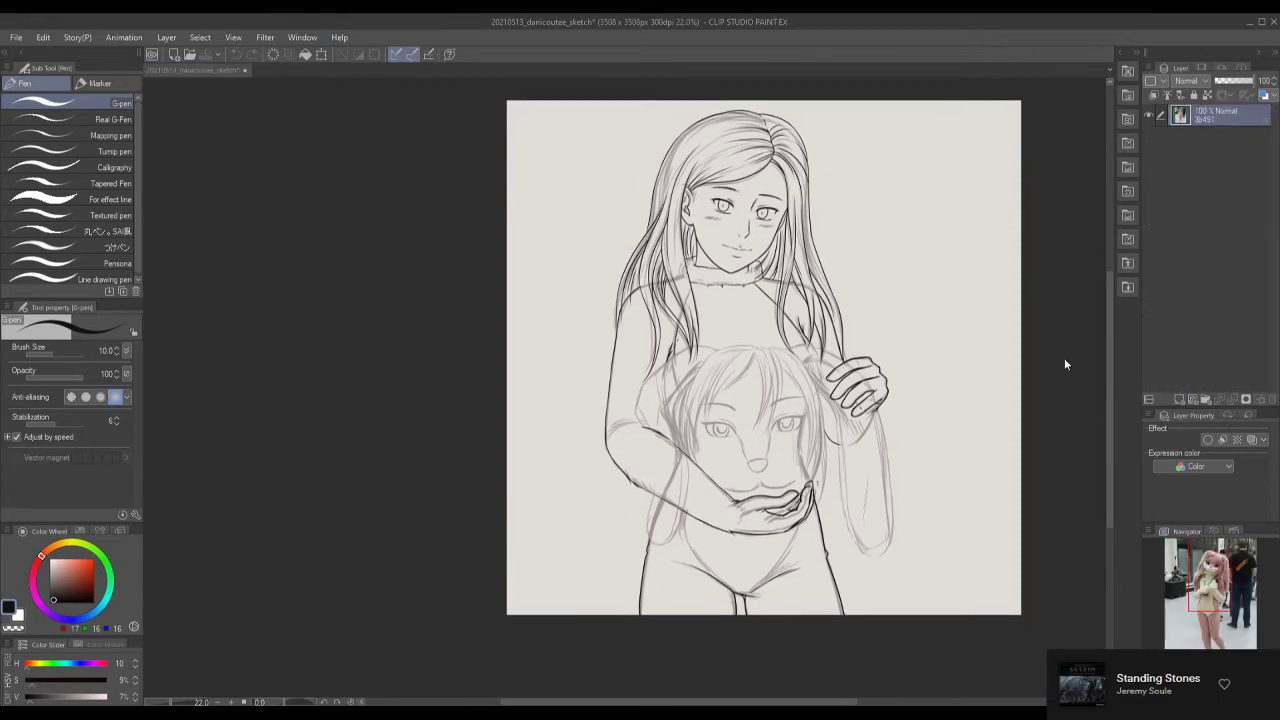
pyautogui.scroll(4, 1064, 358)
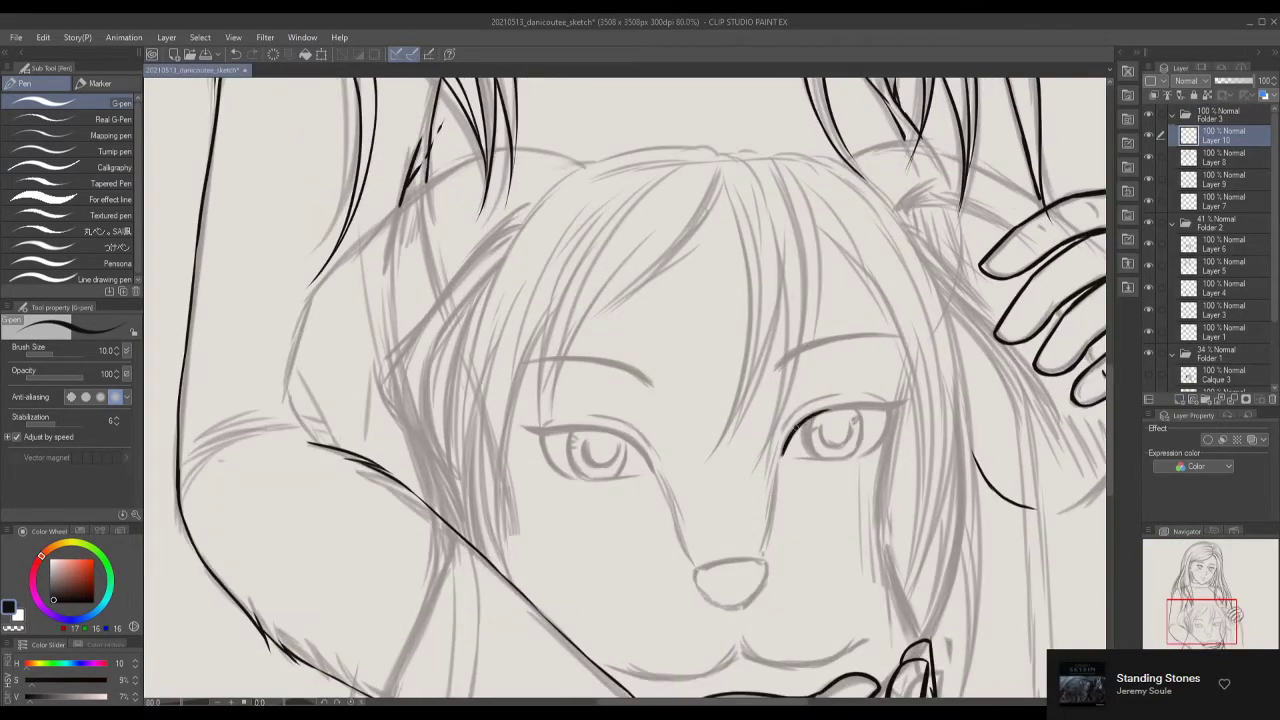
pyautogui.moveTo(797, 428)
pyautogui.mouseDown()
pyautogui.moveTo(905, 403)
pyautogui.moveTo(858, 458)
pyautogui.moveTo(798, 460)
pyautogui.mouseUp()
pyautogui.moveTo(782, 430)
pyautogui.mouseDown()
pyautogui.moveTo(822, 400)
pyautogui.moveTo(888, 392)
pyautogui.mouseUp()
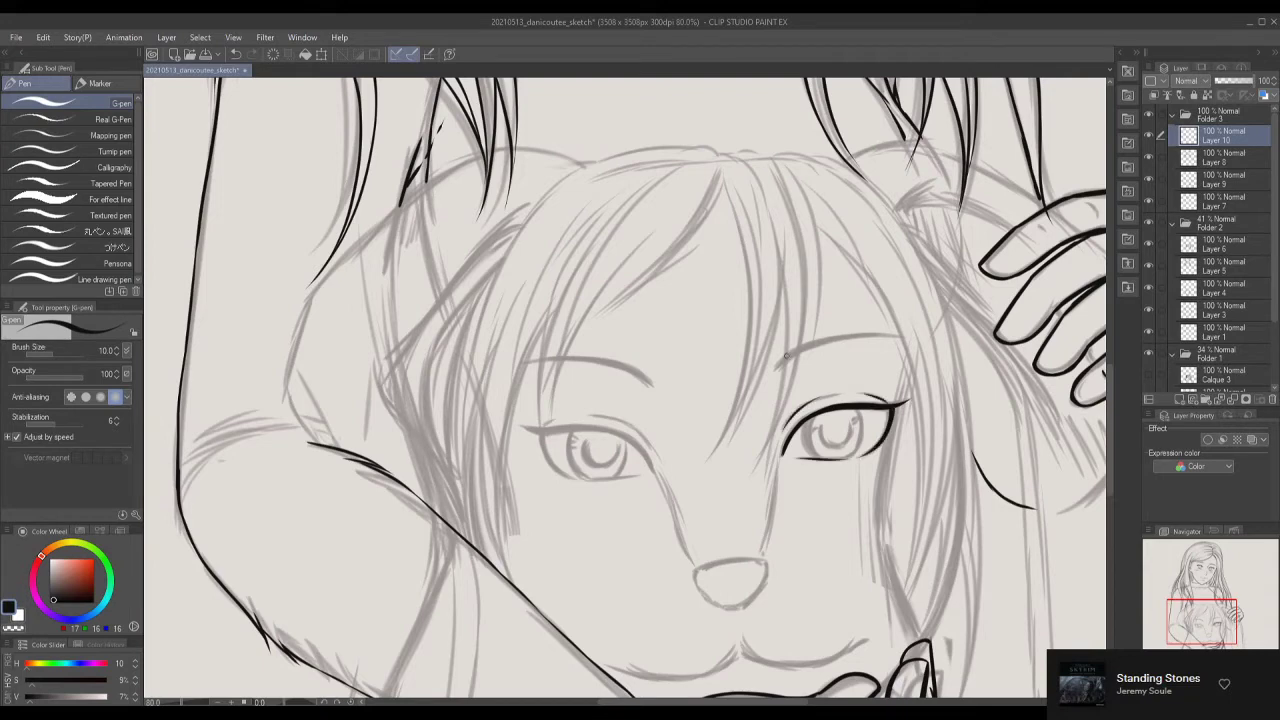
pyautogui.moveTo(786, 355); pyautogui.dragTo(905, 340)
# Duplicate the inked eye and eyebrow, flip the copy horizontally and place it over the mascot's sketched left eye.
pyautogui.hotkey('ctrl', 'c')
pyautogui.hotkey('ctrl', 'v')
pyautogui.hotkey('ctrl', 't')
pyautogui.click(52, 350)
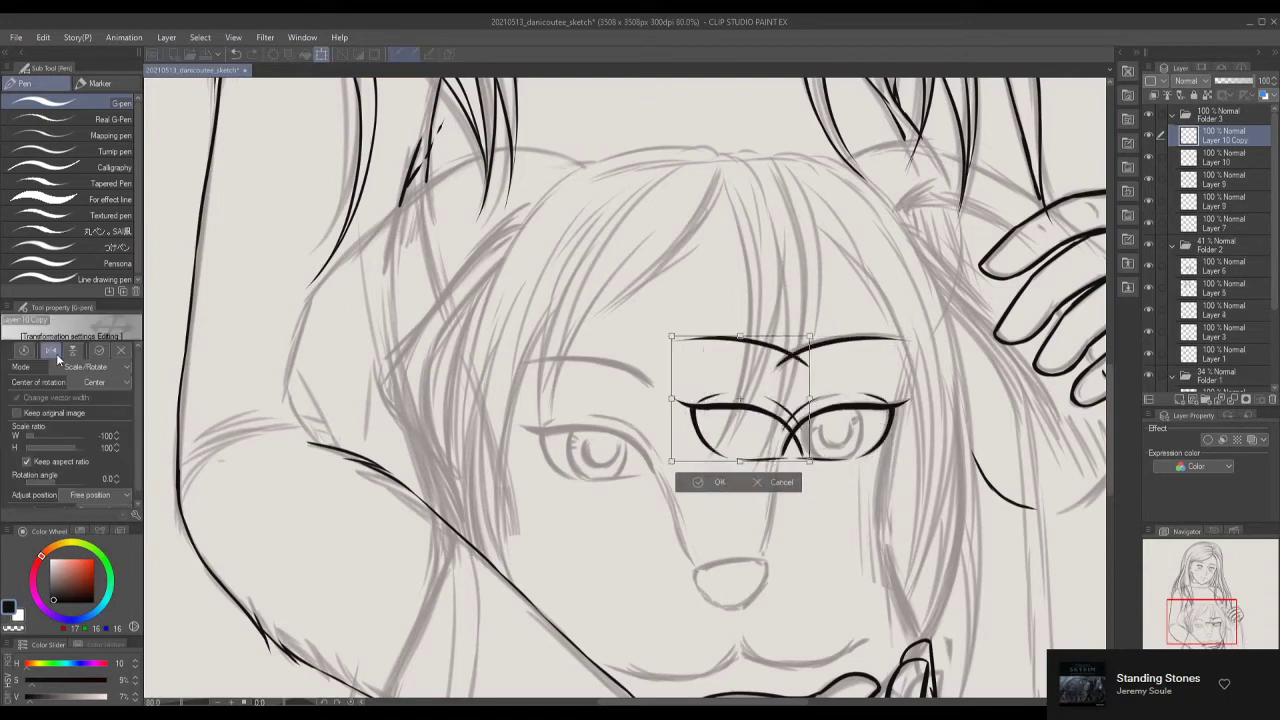
pyautogui.moveTo(740, 420)
pyautogui.mouseDown()
pyautogui.moveTo(590, 440)
pyautogui.moveTo(574, 474)
pyautogui.moveTo(628, 478)
pyautogui.mouseUp()
pyautogui.click(568, 505)
# Merge the mirrored eye into Layer 10 and ink the iris outlines of the mascot's eyes.
pyautogui.hotkey('ctrl', 'e')
pyautogui.hotkey('ctrl', 'z')
pyautogui.moveTo(806, 414); pyautogui.dragTo(812, 456)
pyautogui.moveTo(854, 410); pyautogui.dragTo(856, 456)
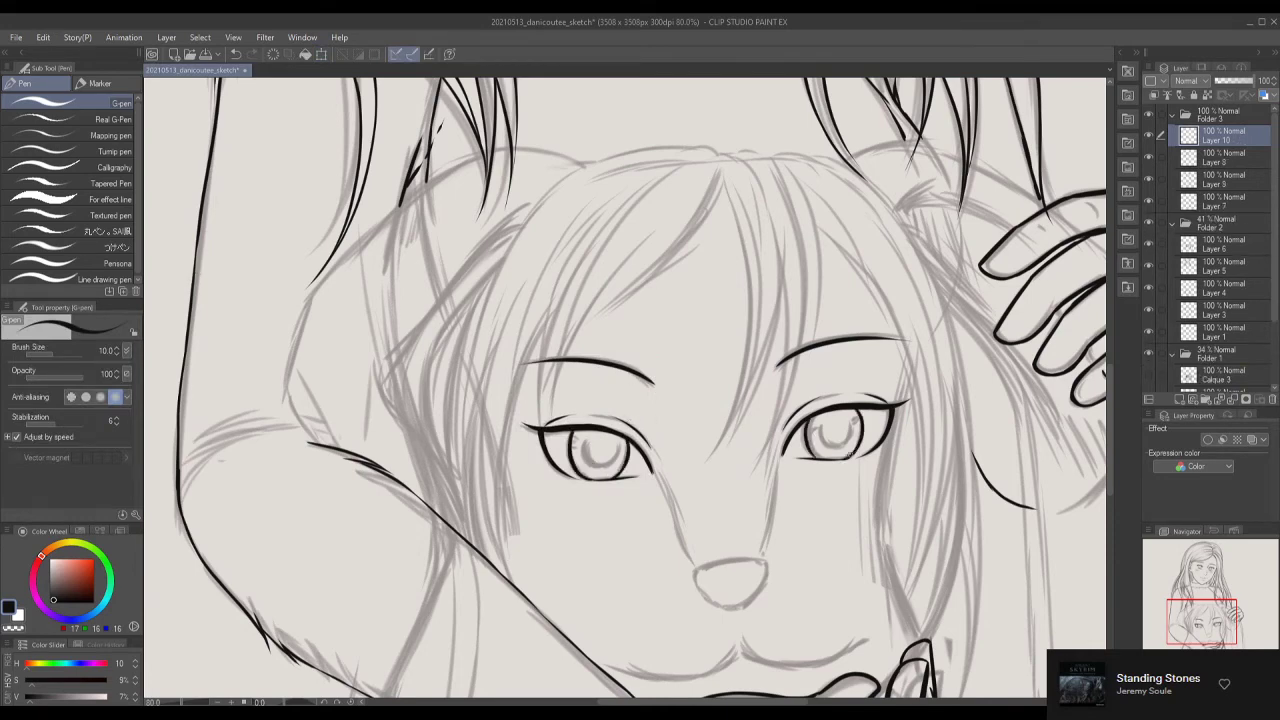
# Ink the two muzzle lines from the mascot's eyes, its rounded nose and the curved mouth.
pyautogui.moveTo(662, 480); pyautogui.dragTo(688, 562)
pyautogui.moveTo(780, 448)
pyautogui.mouseDown()
pyautogui.moveTo(775, 512)
pyautogui.moveTo(742, 561)
pyautogui.moveTo(695, 568)
pyautogui.moveTo(764, 553)
pyautogui.mouseUp()
pyautogui.hotkey('ctrl', 'z')
pyautogui.moveTo(696, 580)
pyautogui.mouseDown()
pyautogui.moveTo(720, 608)
pyautogui.moveTo(740, 606)
pyautogui.moveTo(766, 564)
pyautogui.moveTo(738, 606)
pyautogui.moveTo(868, 554)
pyautogui.mouseUp()
pyautogui.hotkey('ctrl', 'z')
pyautogui.hotkey('ctrl', 'z')
# Rework and extend the left end of the mascot's mouth line.
pyautogui.scroll(-2, 737, 570)
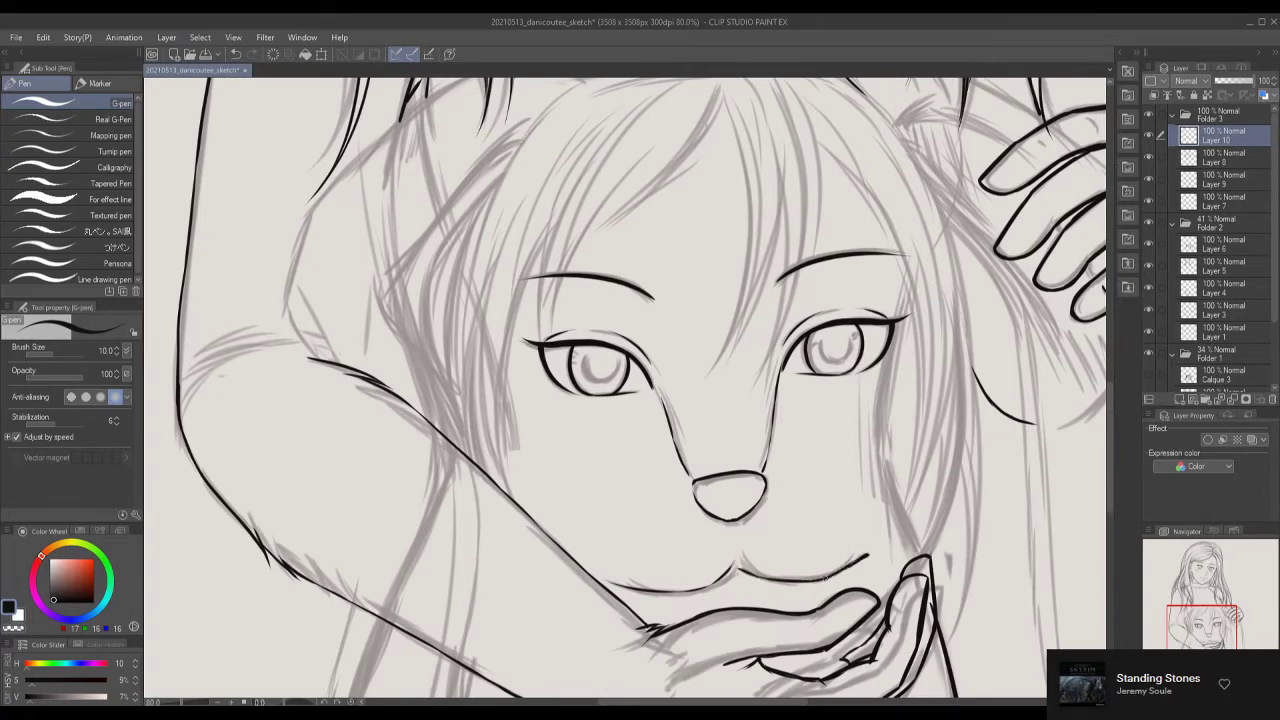
pyautogui.moveTo(640, 588); pyautogui.dragTo(604, 578)
pyautogui.hotkey('ctrl', 'z')
pyautogui.hotkey('ctrl', 'z')
pyautogui.scroll(-2, 690, 665)
pyautogui.scroll(1, 690, 665)
# Set the pen size to 8 and ink the mascot's pointed central bangs with their inner strands.
pyautogui.press('[')
pyautogui.moveTo(708, 174); pyautogui.dragTo(728, 364)
pyautogui.moveTo(750, 176); pyautogui.dragTo(714, 410)
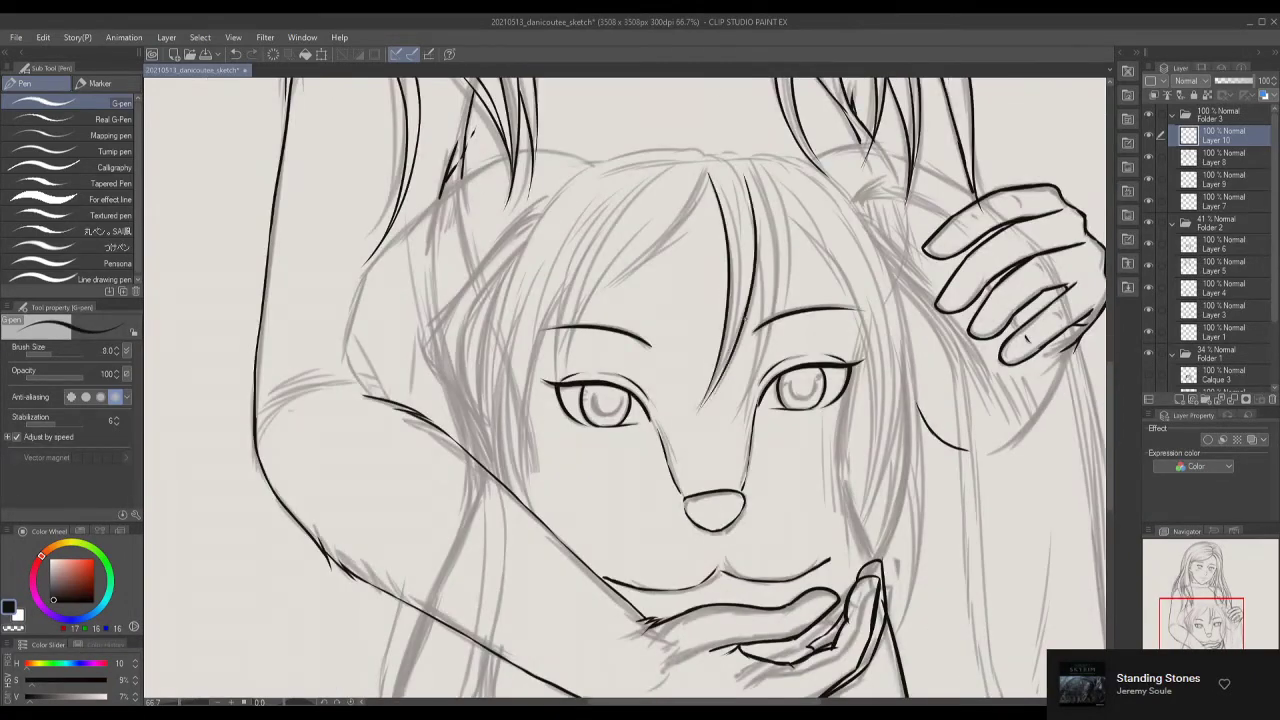
pyautogui.moveTo(762, 250); pyautogui.dragTo(730, 430)
pyautogui.moveTo(745, 155); pyautogui.dragTo(788, 310)
pyautogui.moveTo(710, 392); pyautogui.dragTo(694, 420)
pyautogui.moveTo(700, 300); pyautogui.dragTo(700, 388)
pyautogui.moveTo(706, 236); pyautogui.dragTo(750, 298)
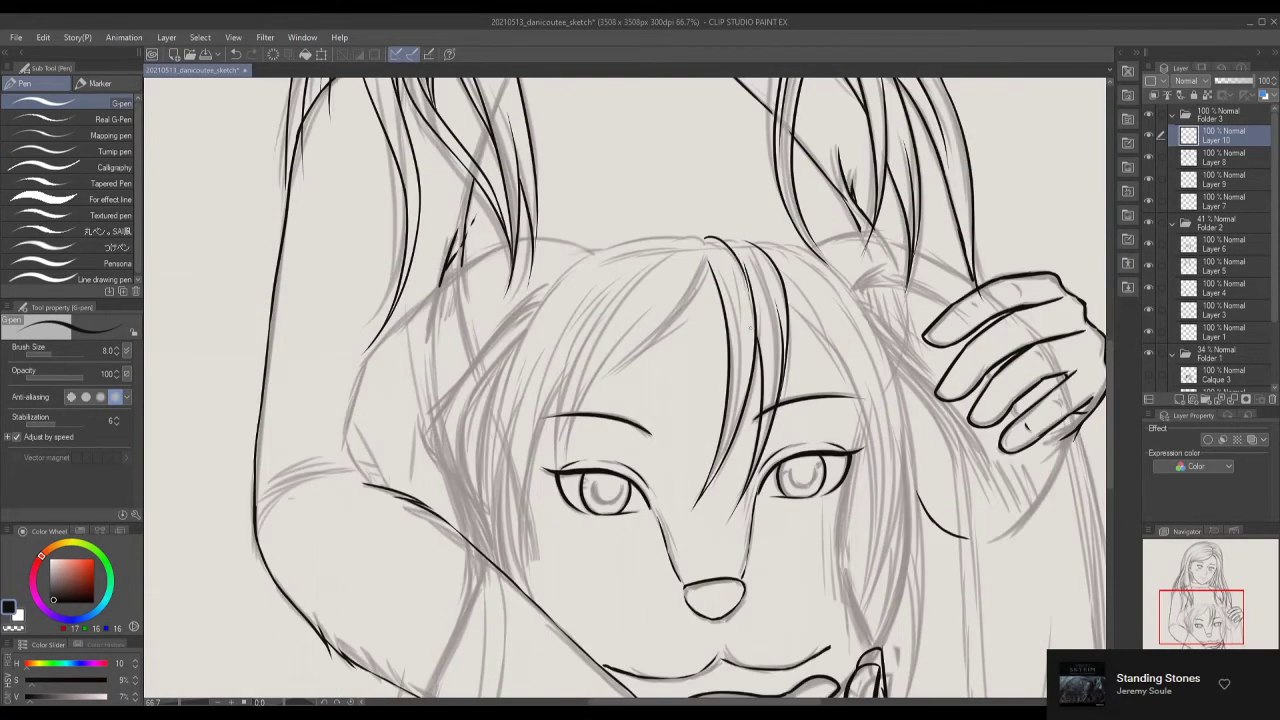
# Ink the right contour of the mascot's hair from the parting down past the cheek, with the inner edge of the side lock.
pyautogui.moveTo(714, 238); pyautogui.dragTo(910, 466)
pyautogui.hotkey('ctrl', 'z')
pyautogui.moveTo(850, 380); pyautogui.dragTo(906, 638)
pyautogui.moveTo(790, 304); pyautogui.dragTo(878, 558)
pyautogui.moveTo(858, 370); pyautogui.dragTo(886, 598)
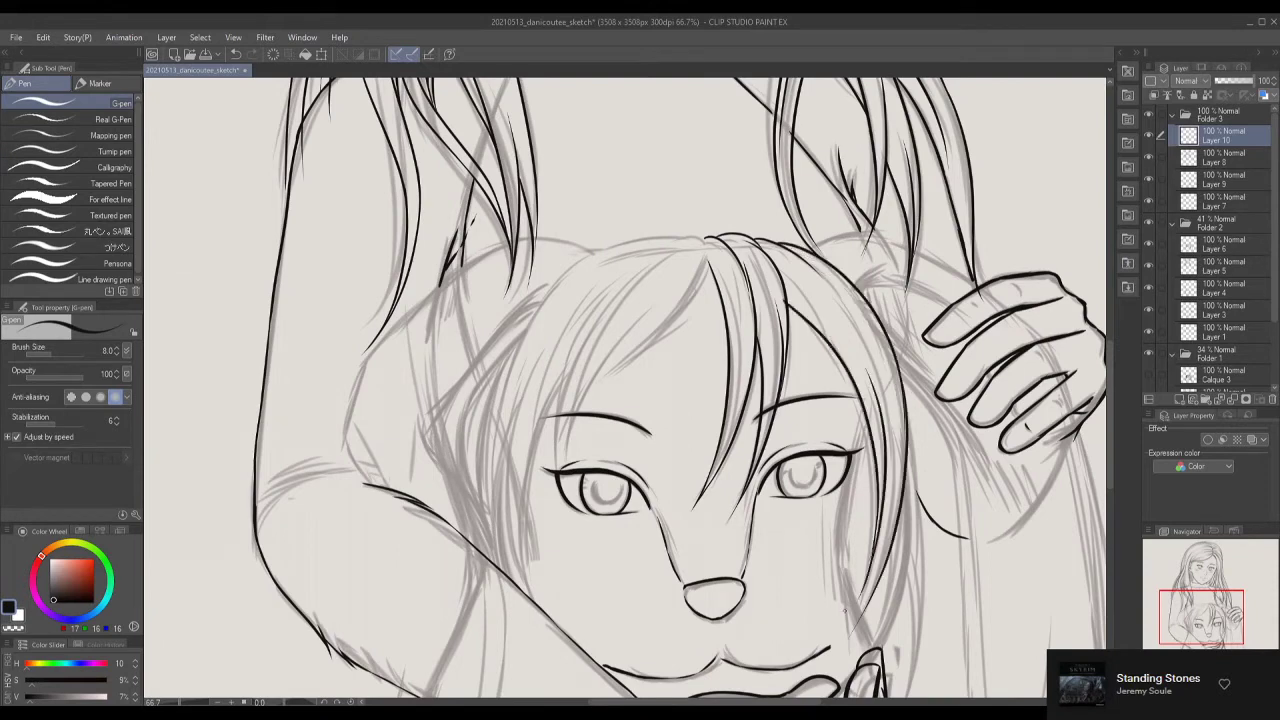
# Ink inner strands and pointed tips in the mascot's right side lock.
pyautogui.moveTo(782, 280); pyautogui.dragTo(834, 326)
pyautogui.moveTo(852, 512); pyautogui.dragTo(880, 632)
pyautogui.moveTo(892, 542); pyautogui.dragTo(876, 632)
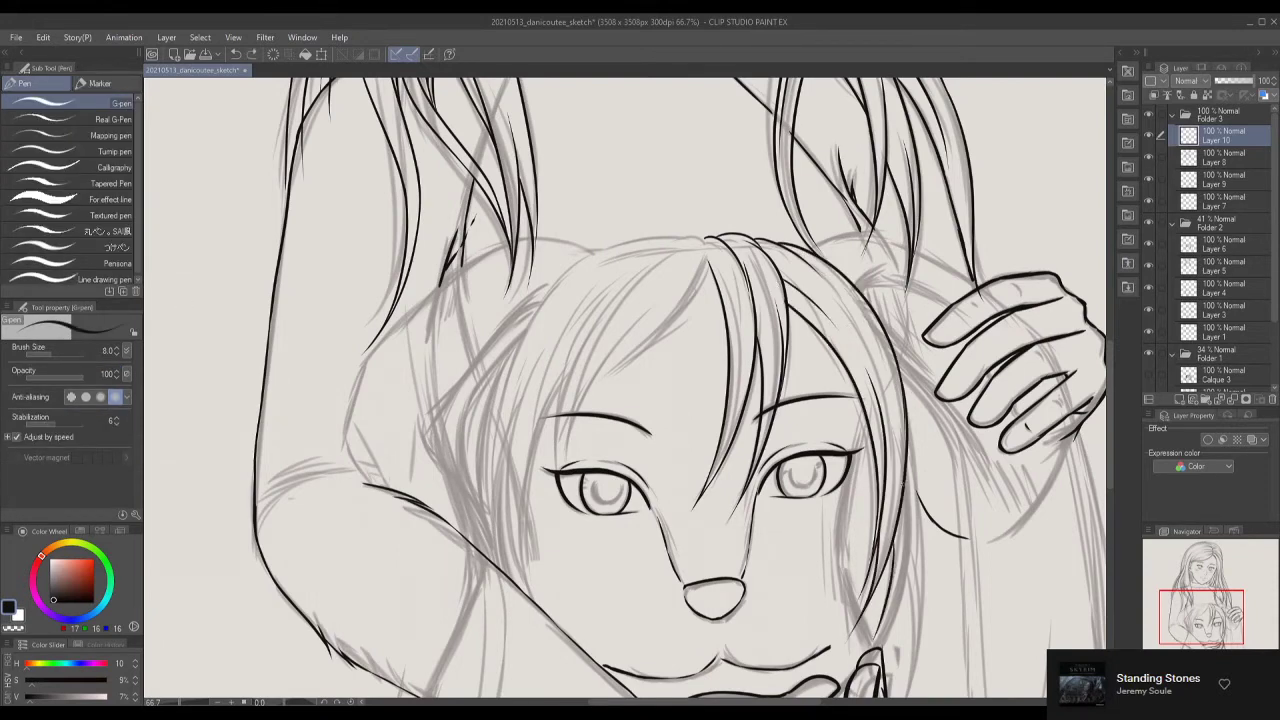
pyautogui.moveTo(898, 510); pyautogui.dragTo(868, 638)
pyautogui.hotkey('ctrl', 'z')
pyautogui.moveTo(892, 562); pyautogui.dragTo(868, 640)
# Ink the mascot's longer outer lock behind the right cheek, ending beside the supporting hand.
pyautogui.scroll(-2, 680, 390)
pyautogui.moveTo(904, 292); pyautogui.dragTo(920, 600)
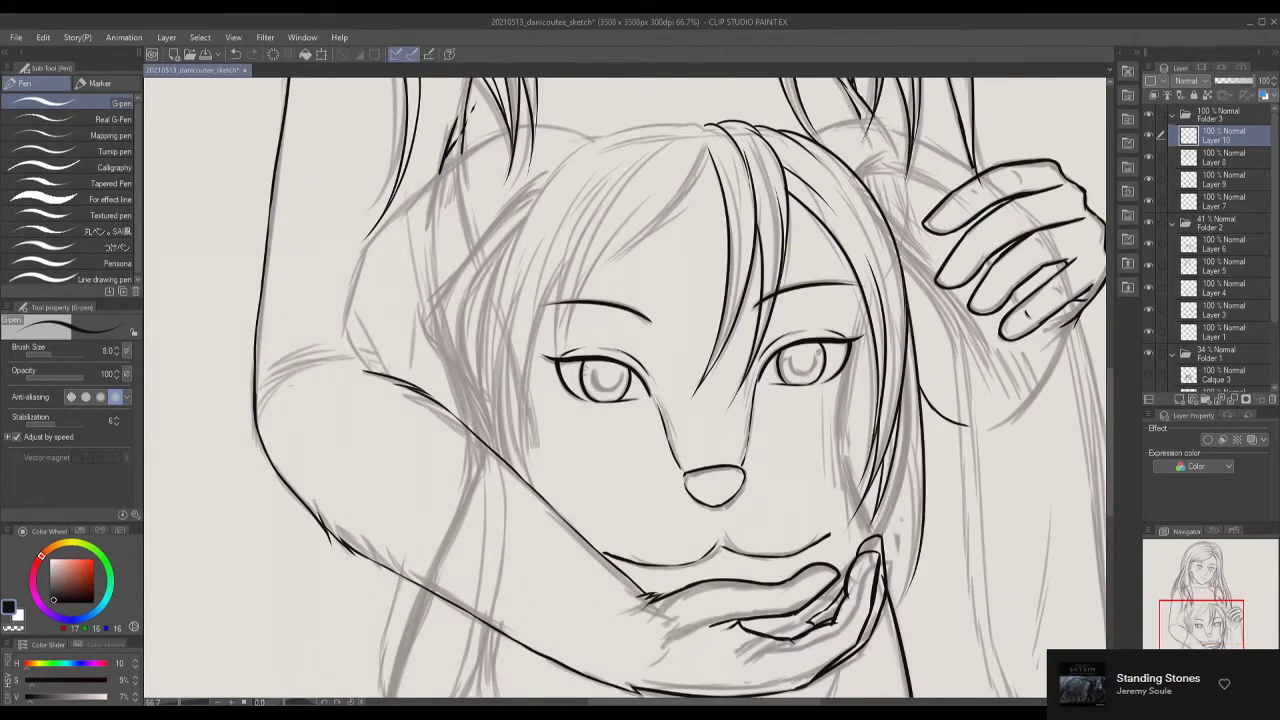
pyautogui.moveTo(914, 430); pyautogui.dragTo(900, 600)
pyautogui.moveTo(904, 466); pyautogui.dragTo(884, 534)
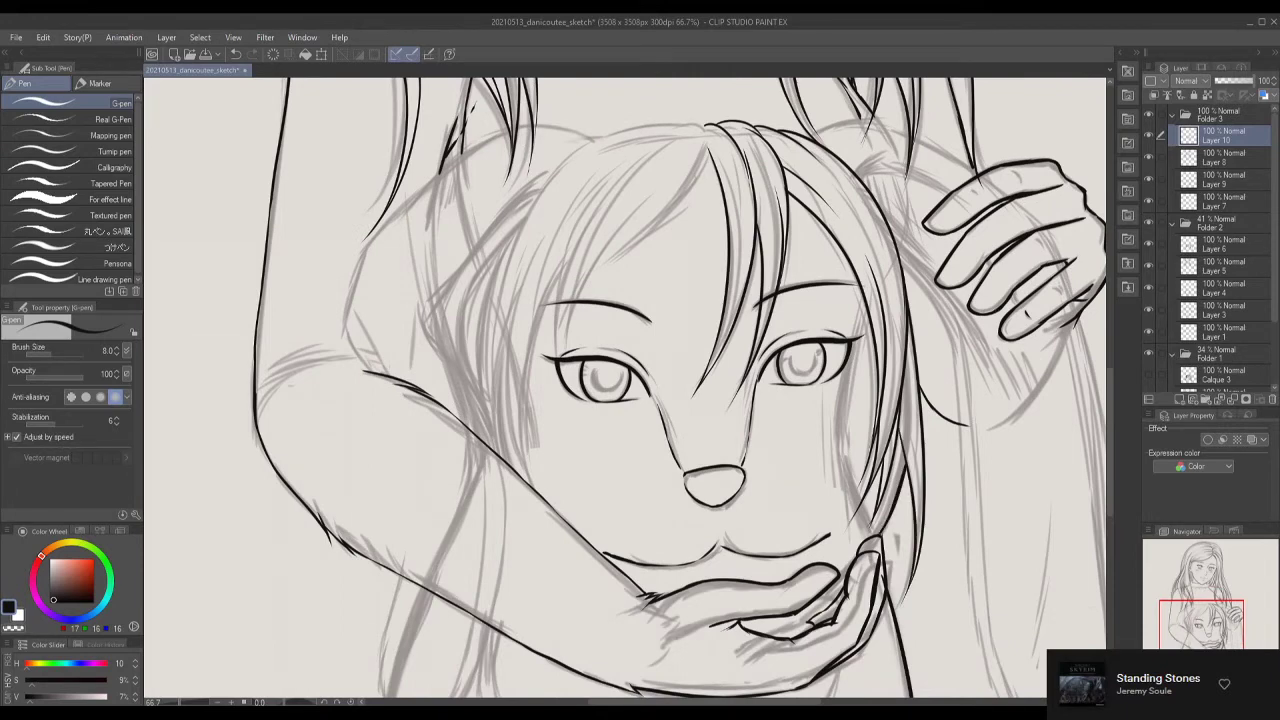
# Add detail lines between the supporting hand's fingers on Layer 9.
pyautogui.click(1222, 179)
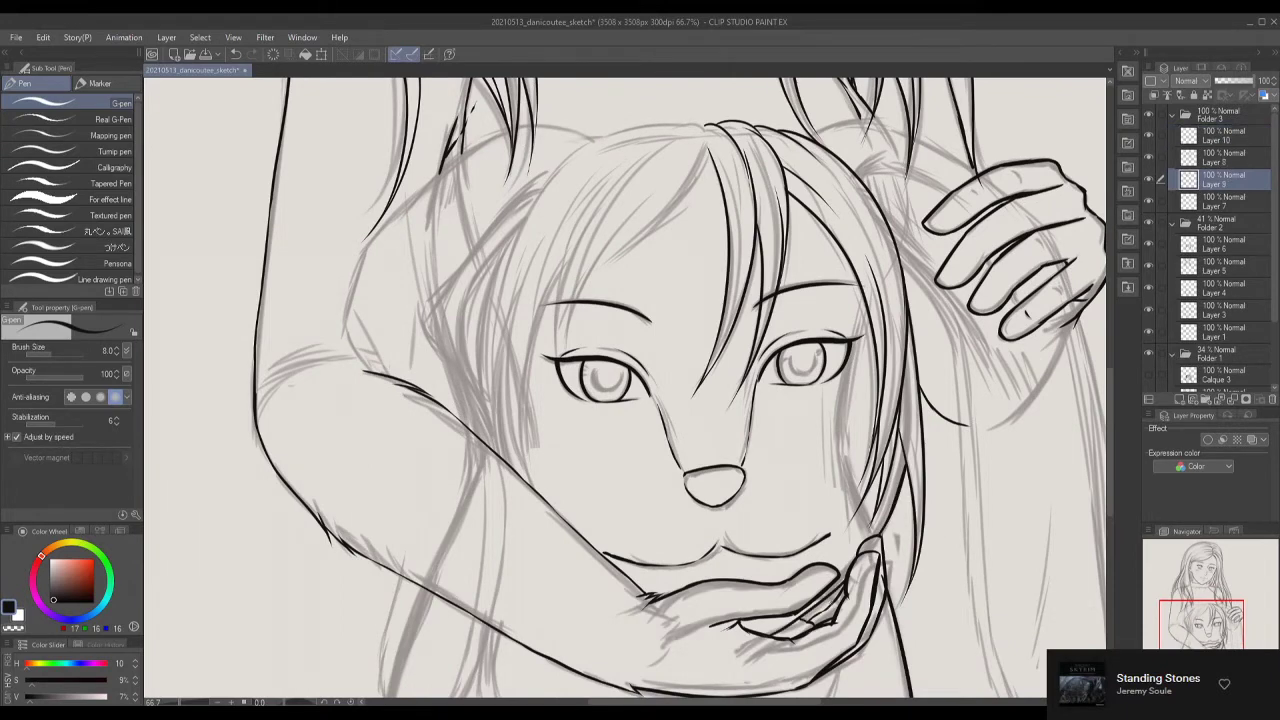
pyautogui.moveTo(600, 400); pyautogui.dragTo(674, 400)
# On Layer 10, ink the mascot's left swept bangs, the left crown contour and the strands above the left eye.
pyautogui.click(1222, 135)
pyautogui.moveTo(780, 140); pyautogui.dragTo(652, 288)
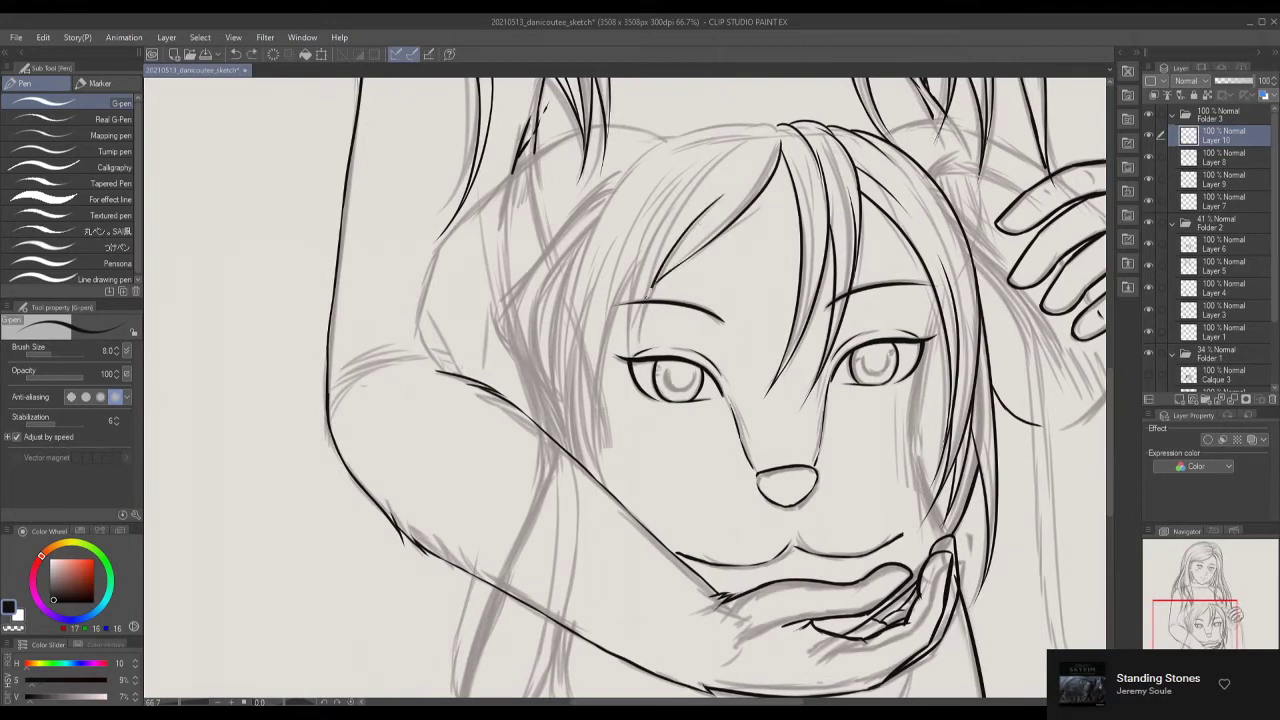
pyautogui.scroll(3, 727, 119)
pyautogui.moveTo(784, 222); pyautogui.dragTo(598, 302)
pyautogui.moveTo(640, 256); pyautogui.dragTo(569, 392)
pyautogui.moveTo(688, 288); pyautogui.dragTo(637, 458)
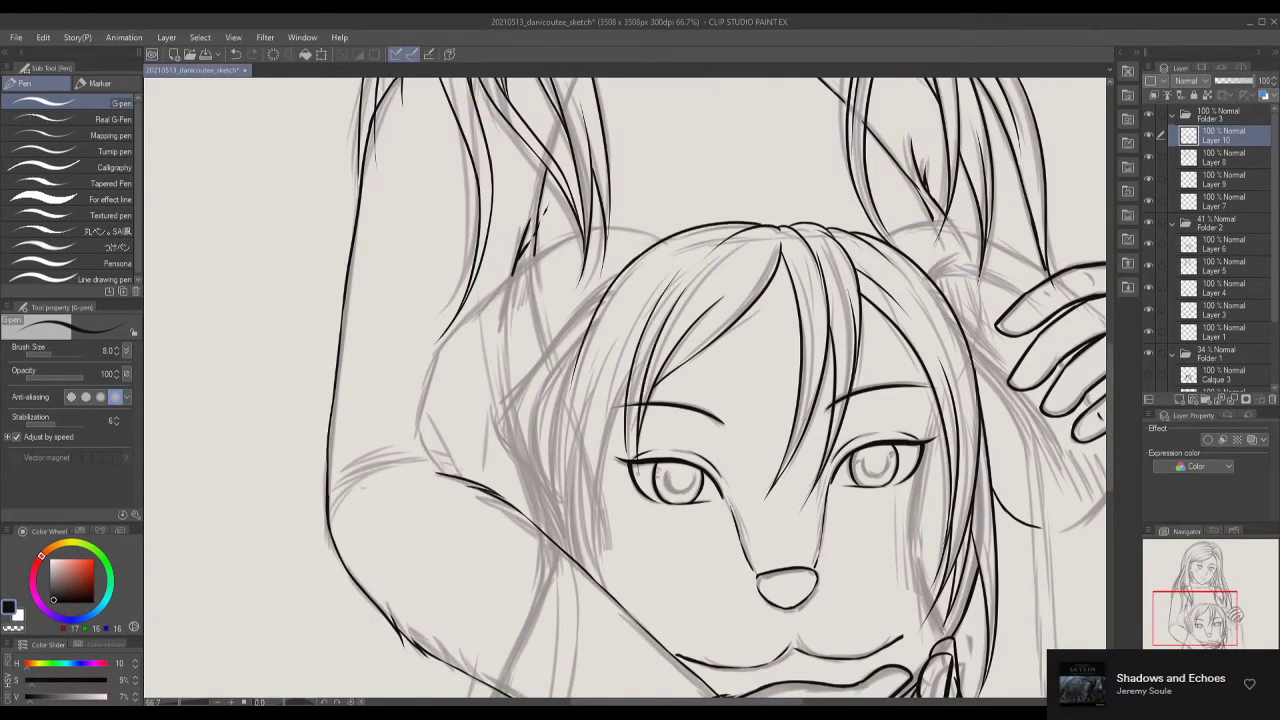
pyautogui.moveTo(644, 372); pyautogui.dragTo(624, 458)
pyautogui.hotkey('ctrl', 'z')
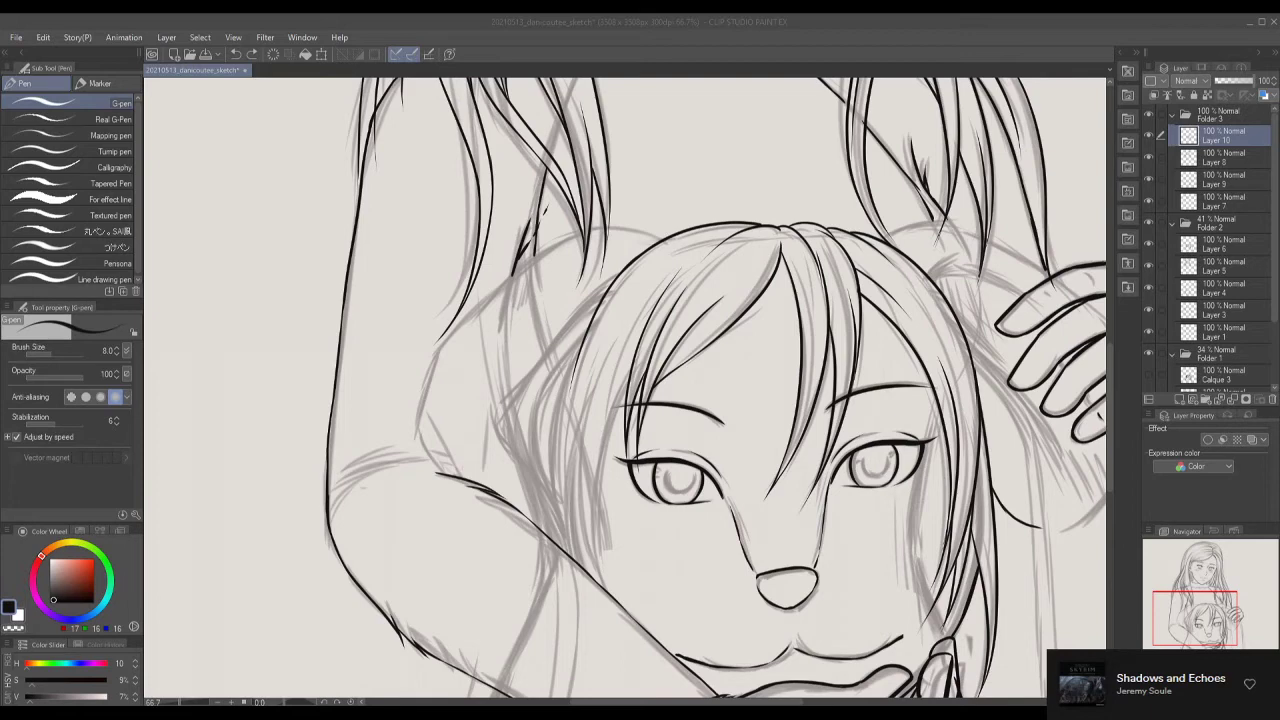
# Ink the mascot's left side lock falling past the eye down to the forearm.
pyautogui.scroll(-1, 625, 390)
pyautogui.moveTo(626, 366); pyautogui.dragTo(600, 572)
pyautogui.moveTo(608, 348); pyautogui.dragTo(588, 566)
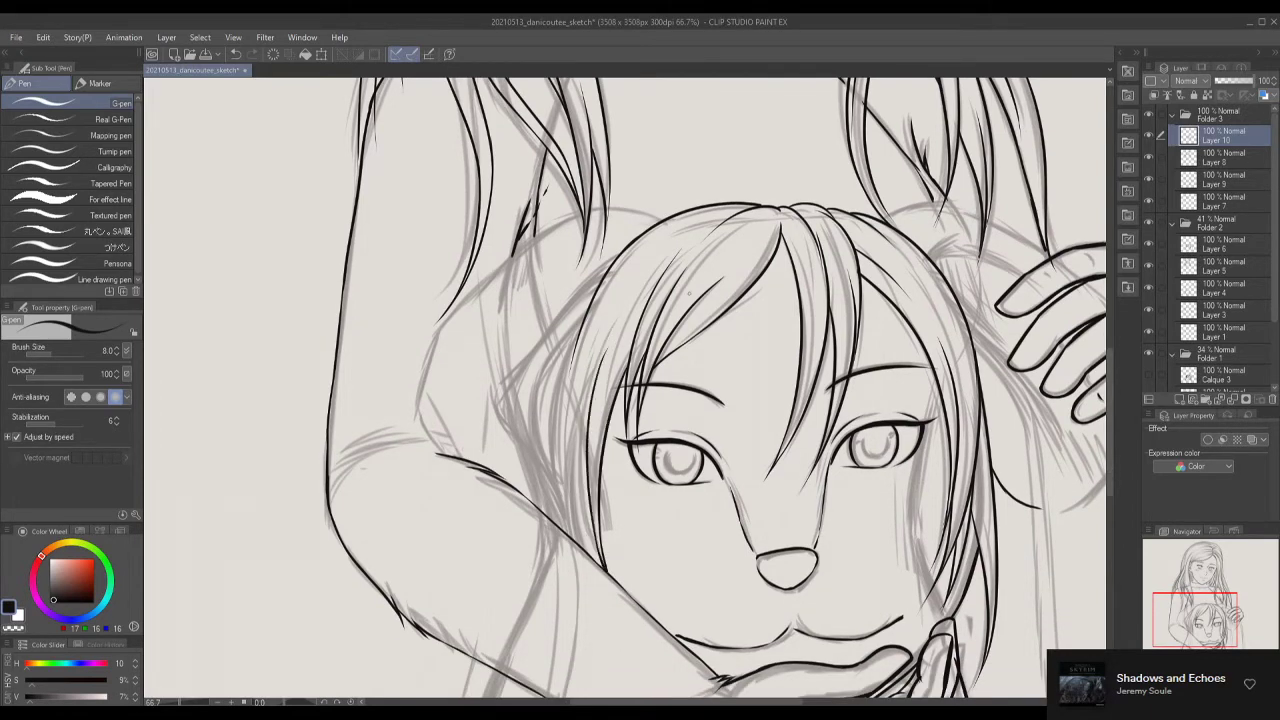
# Set the pen size to 10 and ink the top contour of the mascot's right pigtail from the head to the raised hand.
pyautogui.scroll(-5, 678, 475)
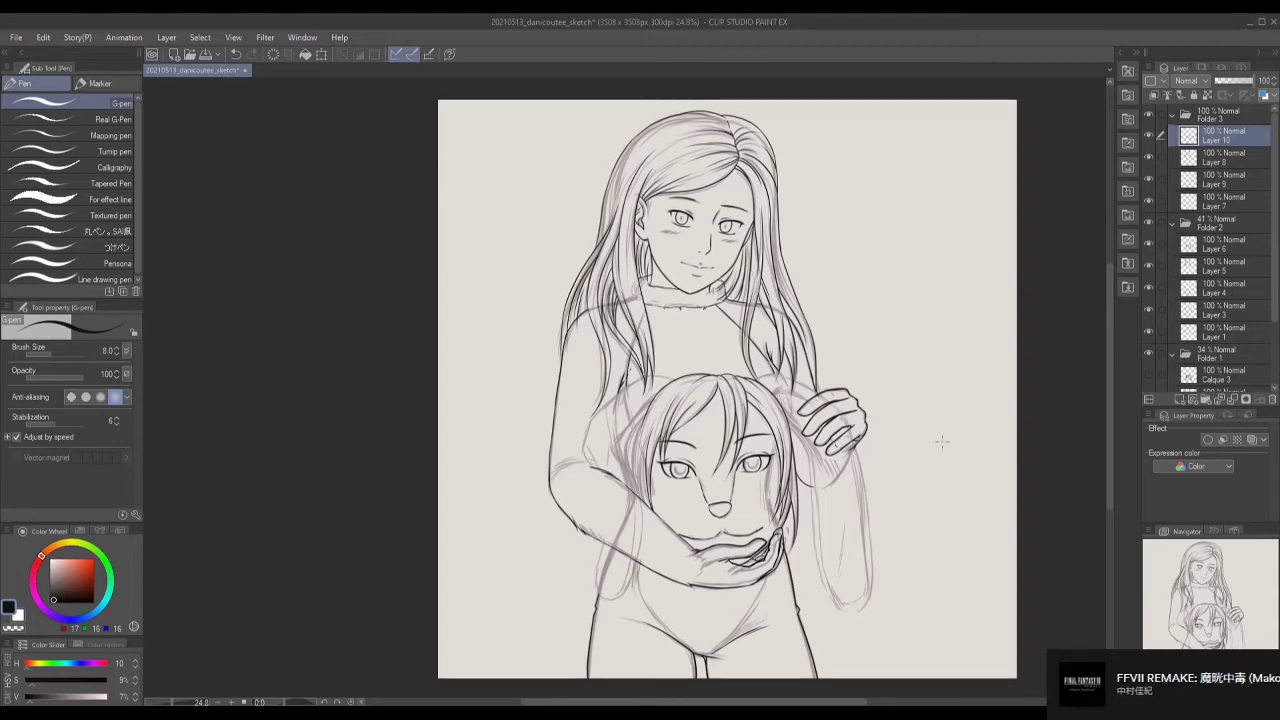
pyautogui.scroll(3, 817, 385)
pyautogui.press(']')
pyautogui.moveTo(650, 372)
pyautogui.mouseDown()
pyautogui.moveTo(740, 358)
pyautogui.moveTo(815, 405)
pyautogui.mouseUp()
pyautogui.hotkey('ctrl', 'z')
pyautogui.moveTo(731, 388); pyautogui.dragTo(696, 407)
pyautogui.moveTo(753, 393); pyautogui.dragTo(800, 423)
pyautogui.scroll(-3, 877, 412)
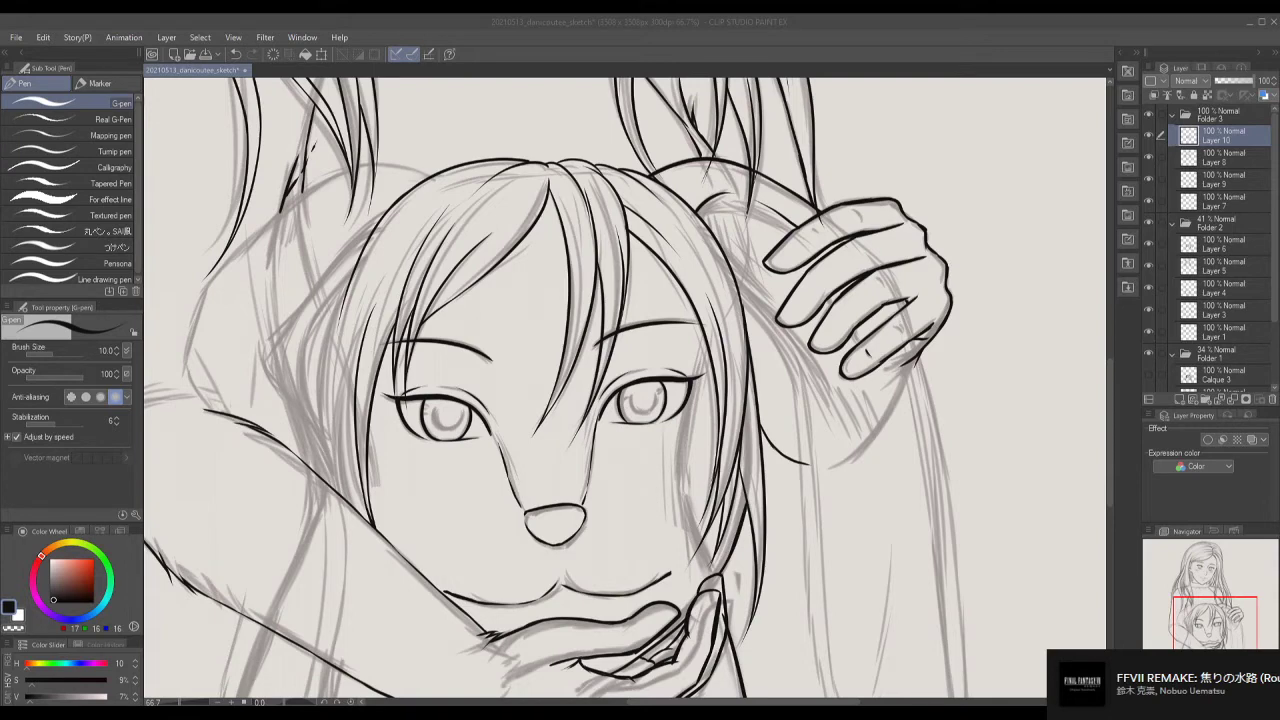
# Ink the hanging loop of the mascot's right pigtail below the raised hand, adding an inner strand with the pen size at 7.
pyautogui.scroll(-1, 766, 316)
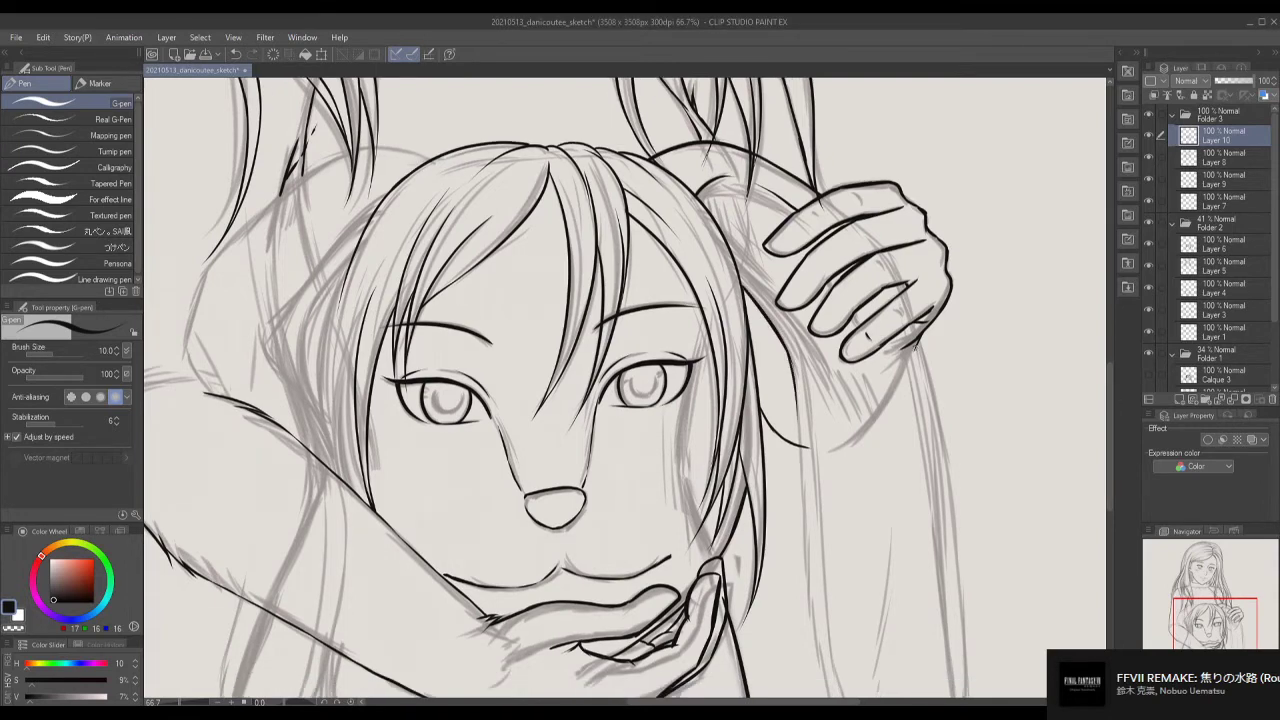
pyautogui.scroll(-5, 626, 388)
pyautogui.moveTo(928, 250); pyautogui.dragTo(968, 576)
pyautogui.moveTo(784, 216)
pyautogui.mouseDown()
pyautogui.moveTo(830, 560)
pyautogui.moveTo(870, 632)
pyautogui.moveTo(906, 652)
pyautogui.moveTo(958, 606)
pyautogui.moveTo(966, 554)
pyautogui.mouseUp()
pyautogui.scroll(-2, 1024, 511)
pyautogui.scroll(2, 809, 469)
pyautogui.press('[')
pyautogui.moveTo(944, 460); pyautogui.dragTo(938, 564)
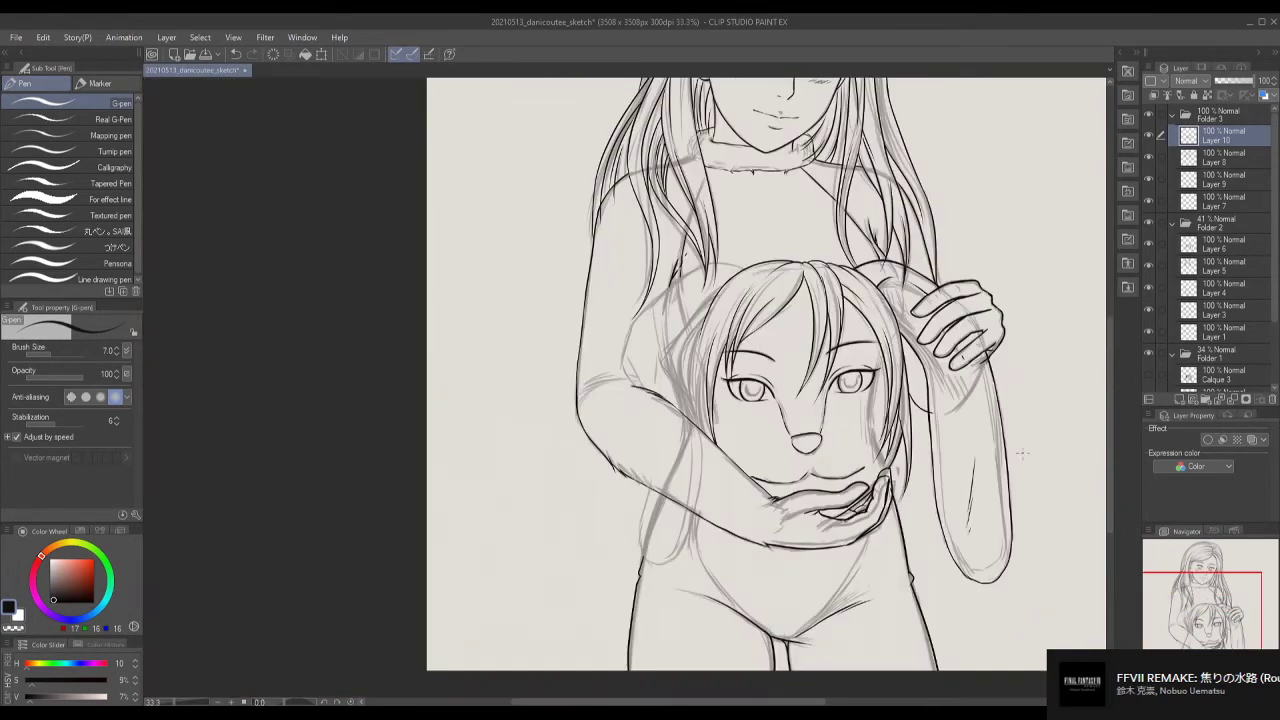
# Set the pen size back to 10 and ink the outer contour of the mascot's left pigtail from the head down to the forearm.
pyautogui.scroll(-2, 1072, 469)
pyautogui.press(']')
pyautogui.scroll(3, 800, 390)
pyautogui.scroll(-2, 800, 390)
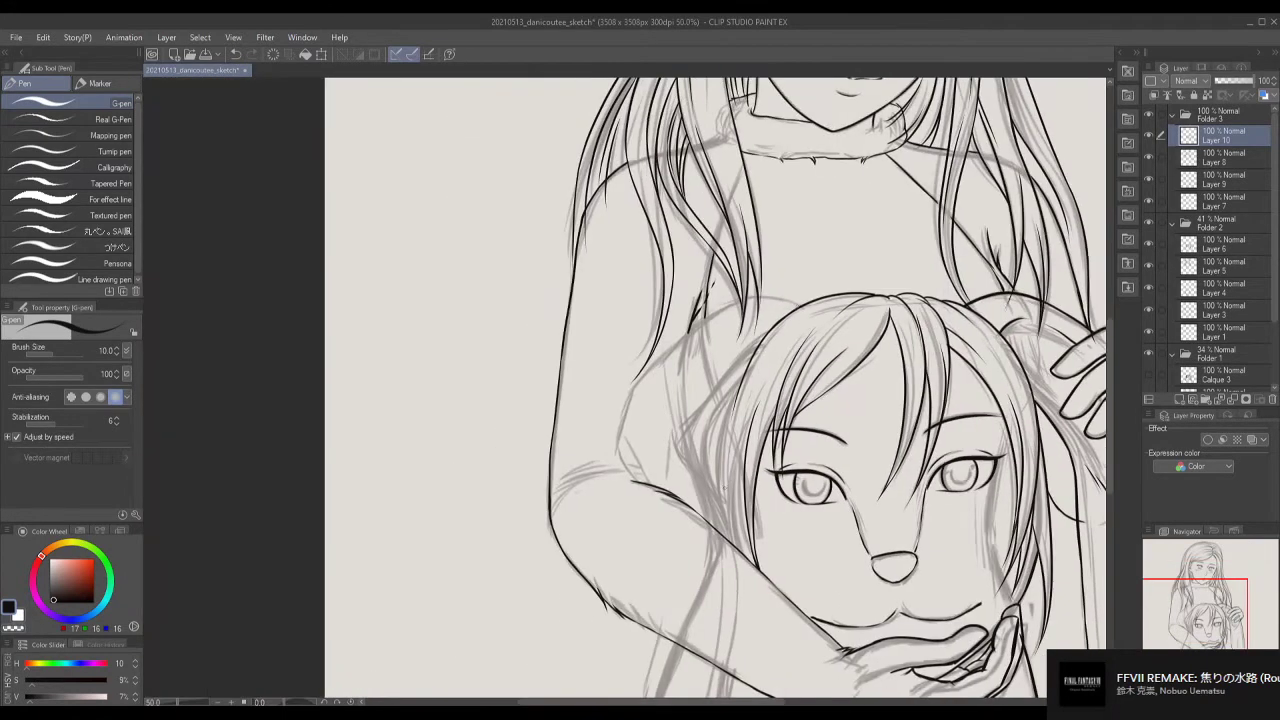
pyautogui.moveTo(800, 297)
pyautogui.mouseDown()
pyautogui.moveTo(618, 402)
pyautogui.moveTo(617, 455)
pyautogui.moveTo(674, 542)
pyautogui.mouseUp()
pyautogui.hscroll(2, 694, 390)
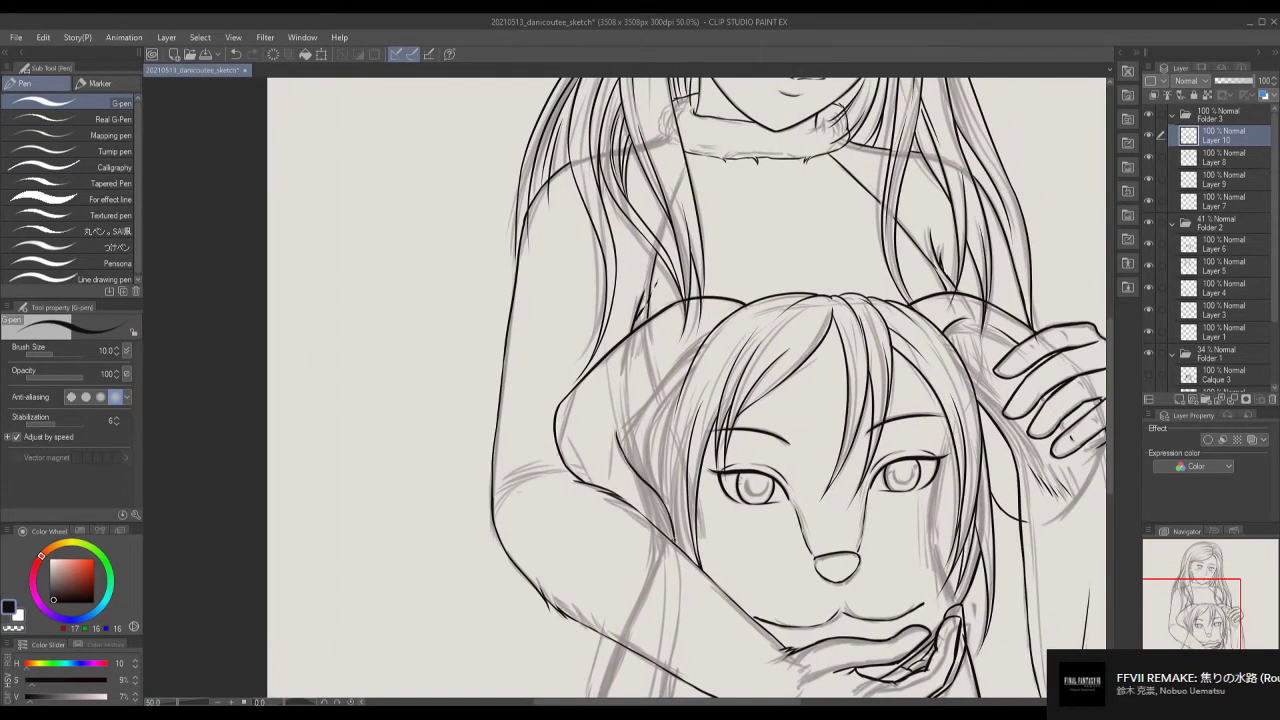
# Ink the strands and solid dark gap where the mascot's left pigtail meets the side of the head, undoing the last stray strand.
pyautogui.moveTo(702, 338); pyautogui.dragTo(632, 414)
pyautogui.moveTo(706, 334); pyautogui.dragTo(652, 484)
pyautogui.moveTo(668, 388); pyautogui.dragTo(646, 484)
pyautogui.moveTo(658, 410); pyautogui.dragTo(650, 470)
pyautogui.moveTo(722, 346)
pyautogui.mouseDown()
pyautogui.moveTo(682, 432)
pyautogui.moveTo(676, 512)
pyautogui.mouseUp()
pyautogui.moveTo(670, 434); pyautogui.dragTo(668, 480)
pyautogui.moveTo(672, 430); pyautogui.dragTo(672, 544)
pyautogui.hotkey('ctrl', 'z')
# Ink the rounded lower end of the mascot's left pigtail hanging beneath the forearm on Layer 10.
pyautogui.moveTo(1112, 345); pyautogui.dragTo(1112, 395)
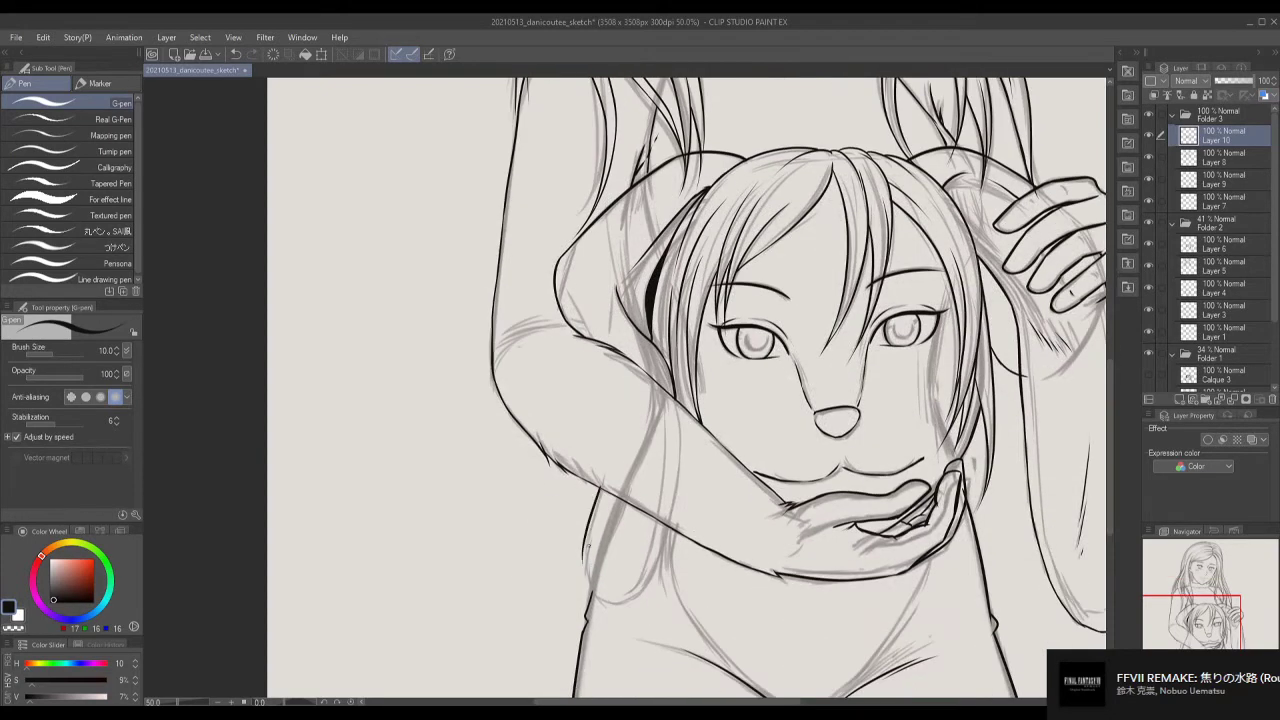
pyautogui.hotkey('alt', '[')
pyautogui.hotkey('alt', '[')
pyautogui.hotkey('alt', ']')
pyautogui.hotkey('alt', ']')
pyautogui.moveTo(586, 554); pyautogui.dragTo(612, 598)
pyautogui.moveTo(668, 530)
pyautogui.mouseDown()
pyautogui.moveTo(624, 600)
pyautogui.moveTo(648, 556)
pyautogui.mouseUp()
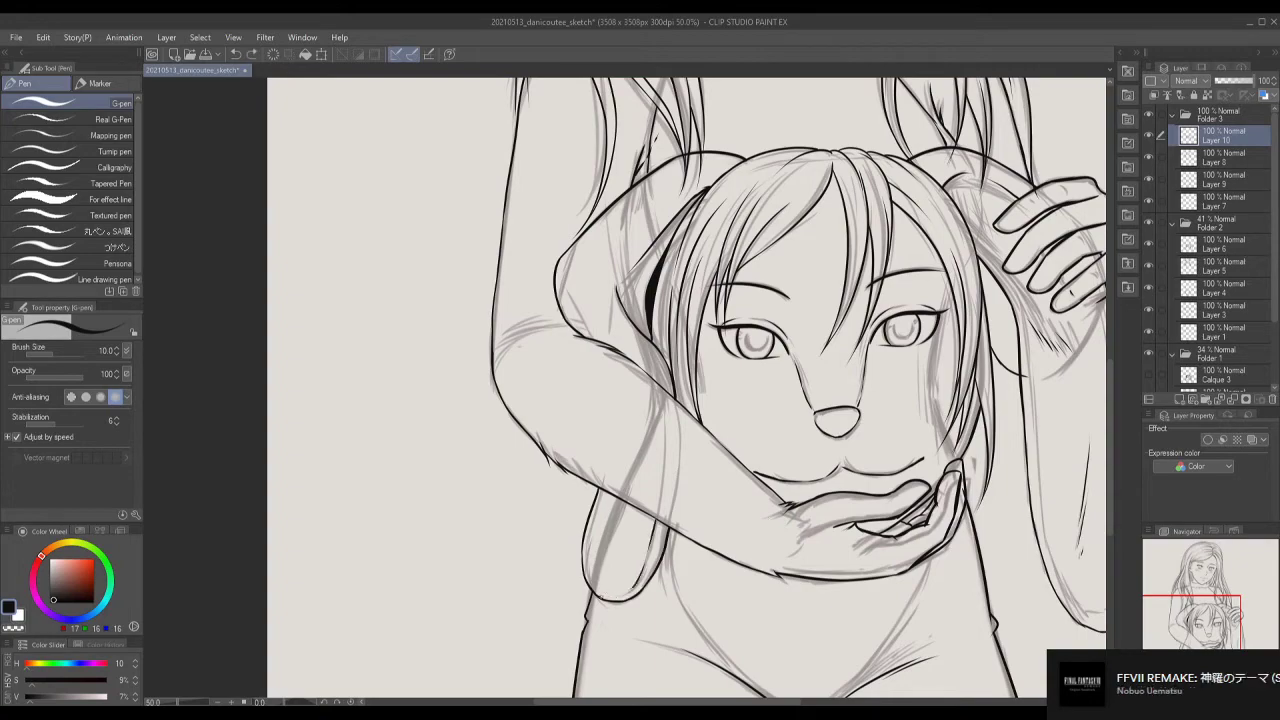
# Ink the inner strand lines of the mascot's left pigtail above the forearm.
pyautogui.scroll(3, 687, 388)
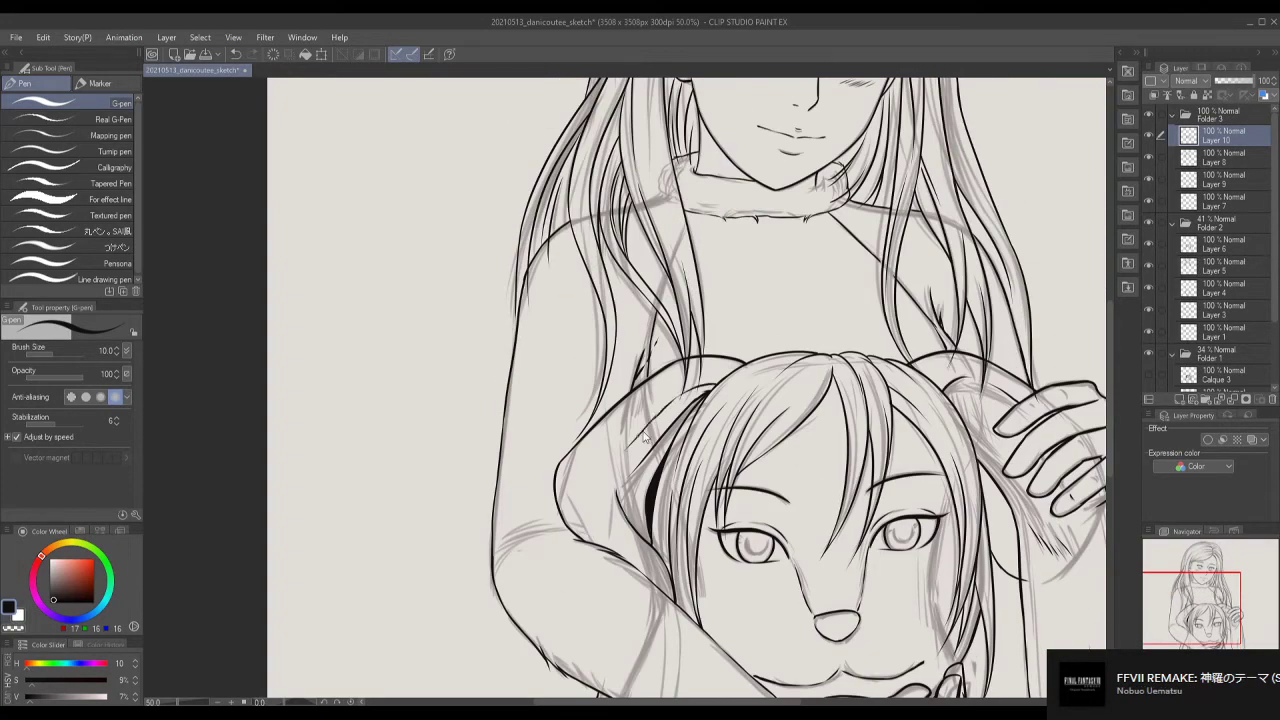
pyautogui.moveTo(624, 448)
pyautogui.mouseDown()
pyautogui.moveTo(608, 480)
pyautogui.moveTo(616, 524)
pyautogui.mouseUp()
pyautogui.moveTo(672, 538); pyautogui.dragTo(628, 598)
pyautogui.scroll(-2, 687, 388)
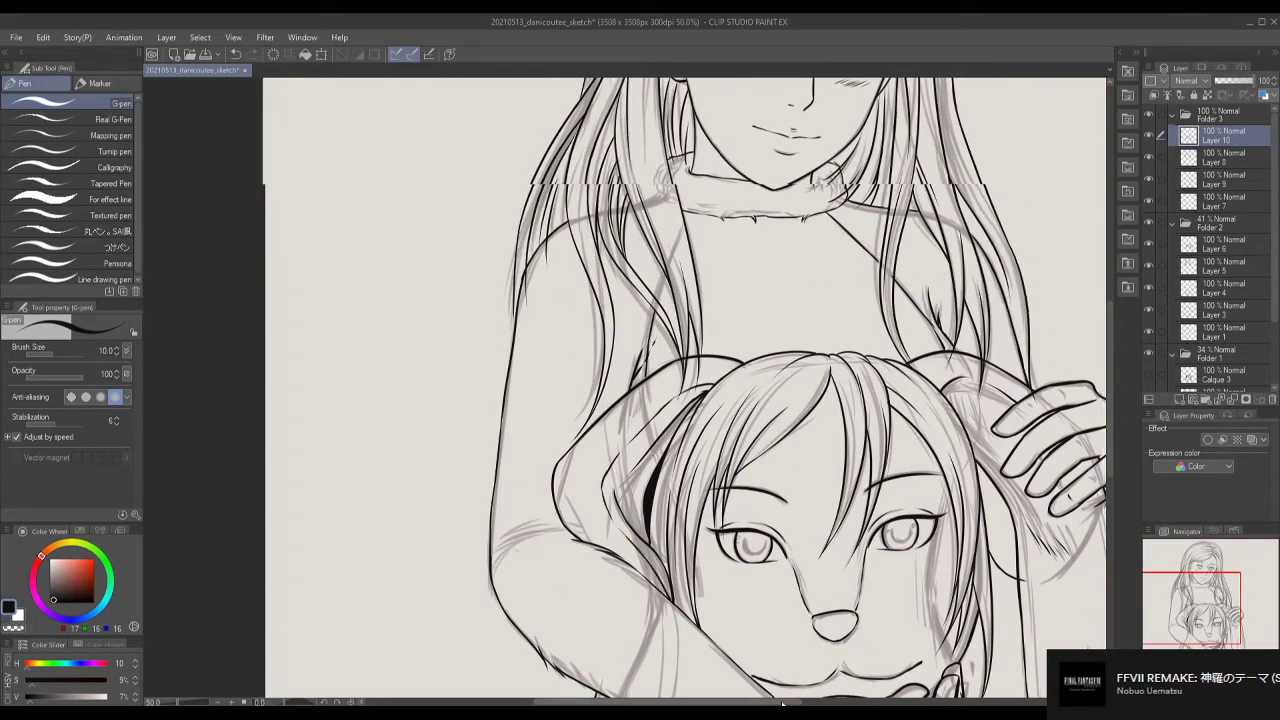
# Add inner strand lines along the mascot's right pigtail, from the side of the head down through the hanging loop.
pyautogui.hscroll(3, 687, 388)
pyautogui.moveTo(912, 400); pyautogui.dragTo(950, 632)
pyautogui.scroll(-2, 948, 630)
pyautogui.moveTo(944, 432)
pyautogui.mouseDown()
pyautogui.moveTo(950, 522)
pyautogui.moveTo(900, 566)
pyautogui.mouseUp()
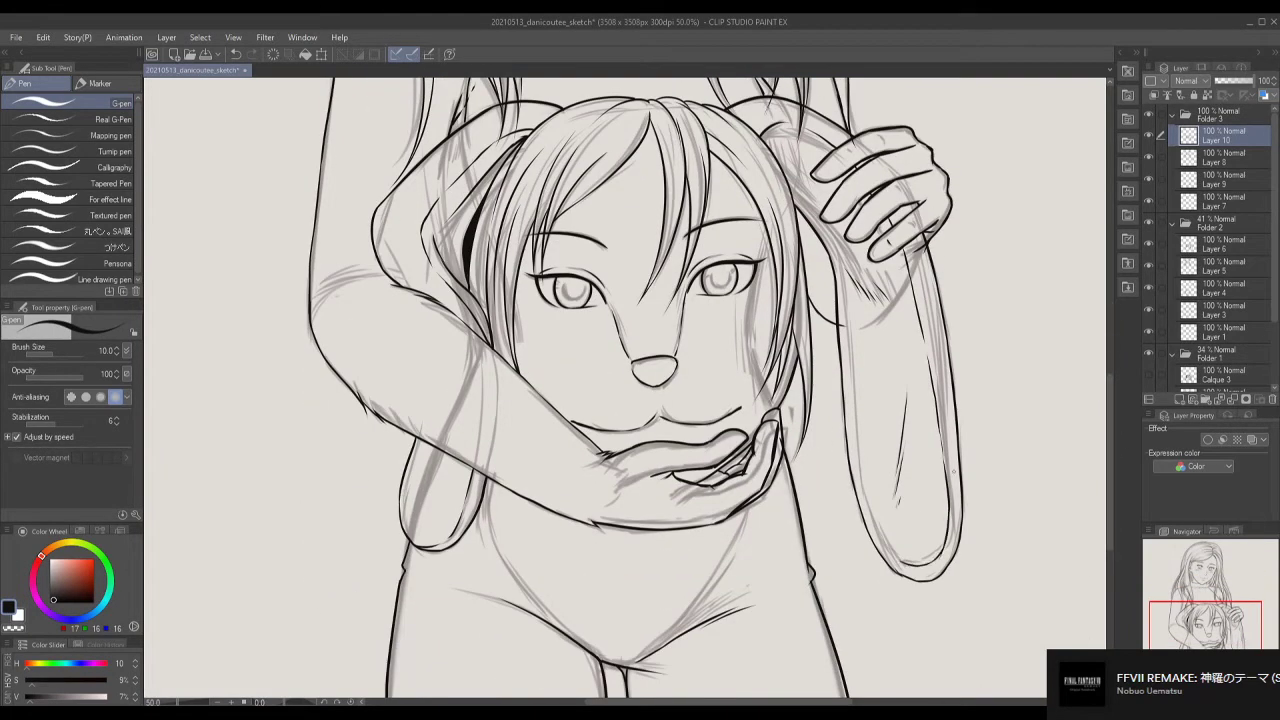
pyautogui.moveTo(792, 190)
pyautogui.mouseDown()
pyautogui.moveTo(818, 222)
pyautogui.moveTo(874, 524)
pyautogui.mouseUp()
pyautogui.scroll(-3, 940, 615)
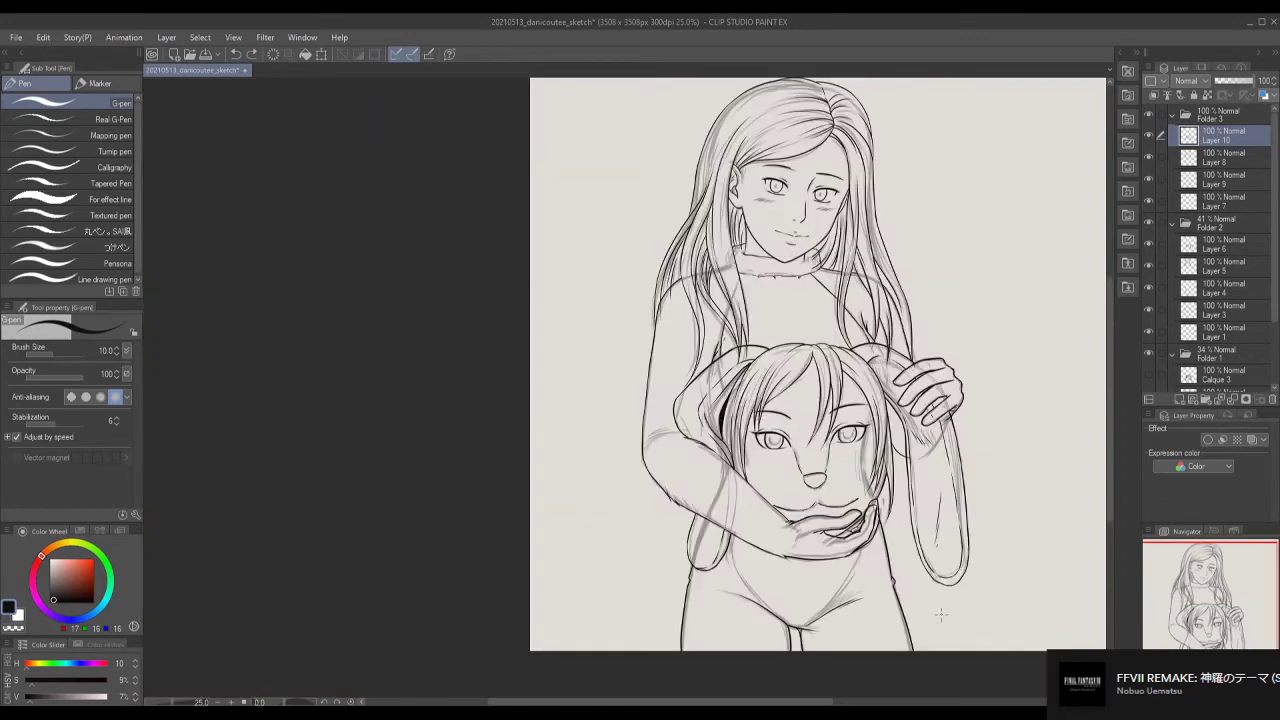
pyautogui.scroll(2, 890, 430)
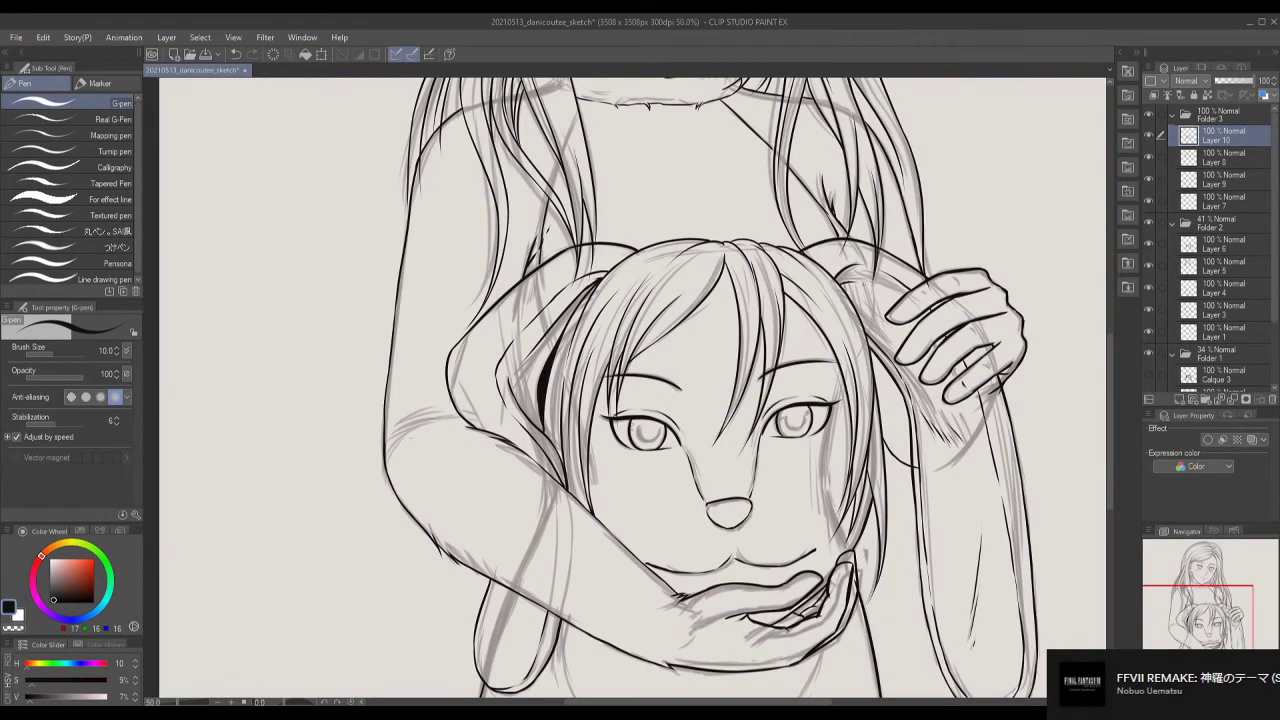
# Hide the refined sketch folder and erase the clothing lines that cross the woman's hair on Layer 8.
pyautogui.scroll(-3, 1096, 307)
pyautogui.click(1224, 157)
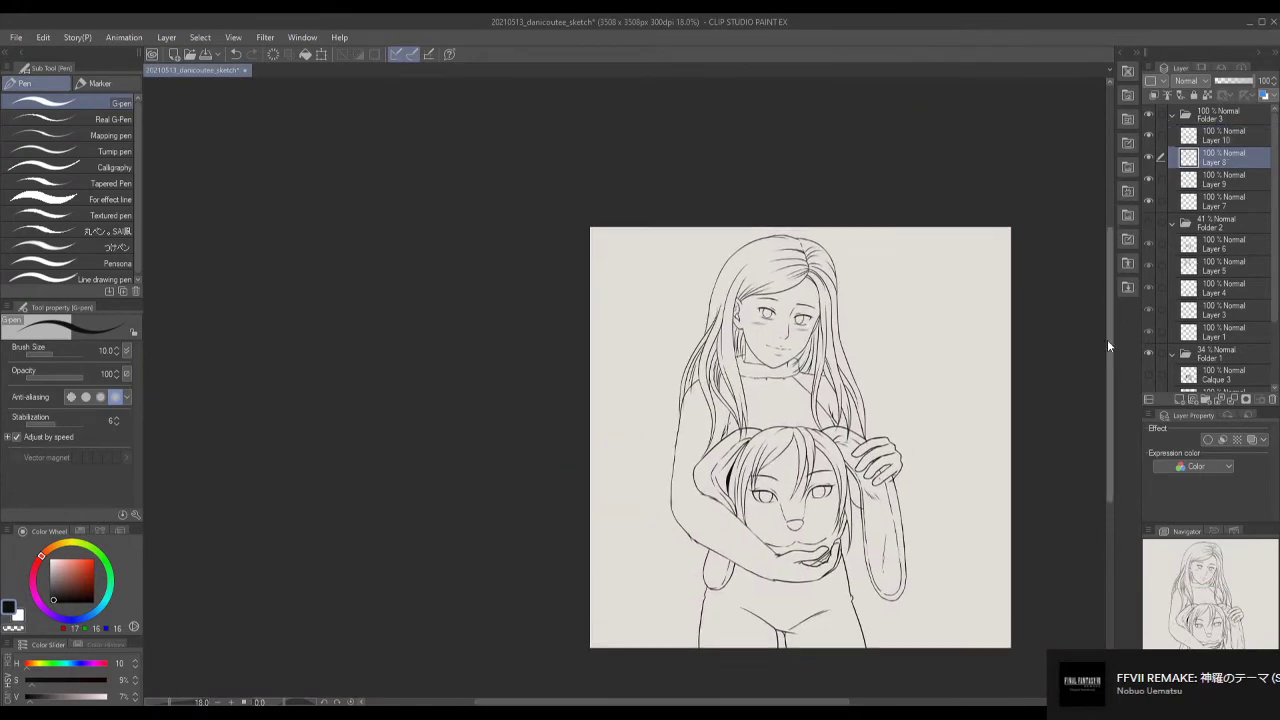
pyautogui.press('e')
pyautogui.scroll(4, 675, 504)
pyautogui.press('p')
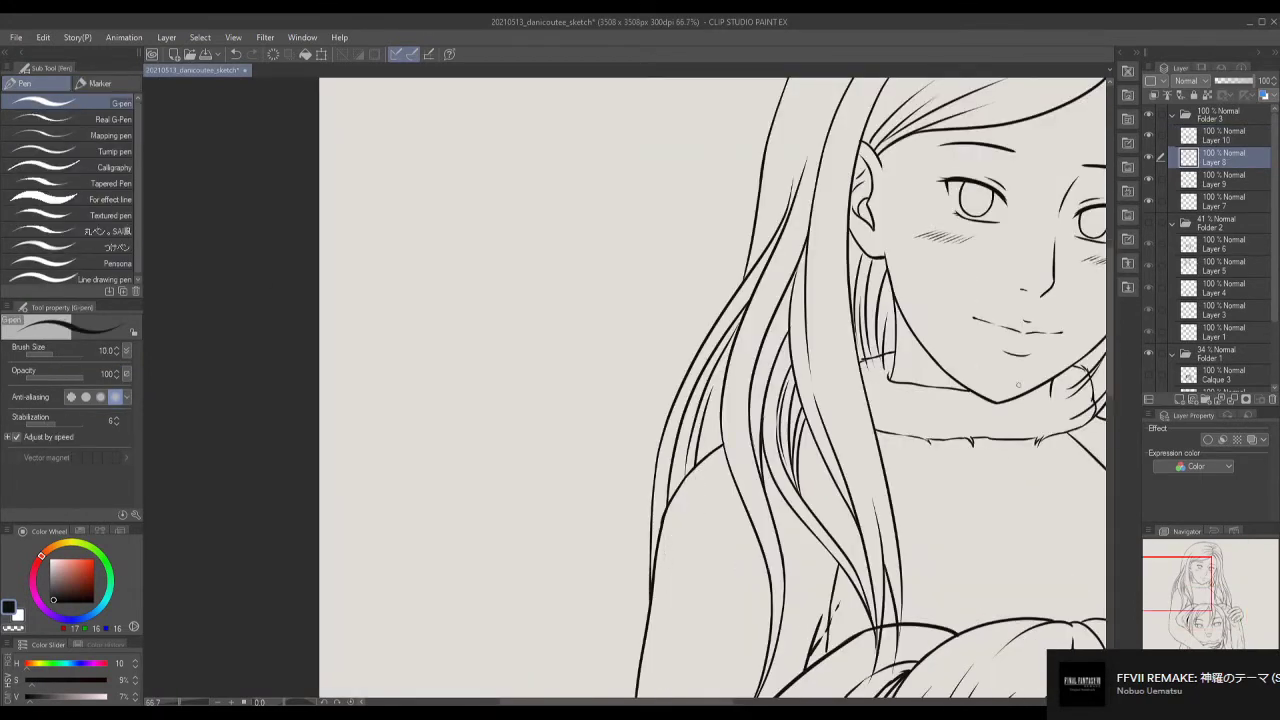
pyautogui.press('e')
pyautogui.moveTo(1074, 395)
pyautogui.mouseDown()
pyautogui.moveTo(789, 395)
pyautogui.moveTo(815, 424)
pyautogui.mouseUp()
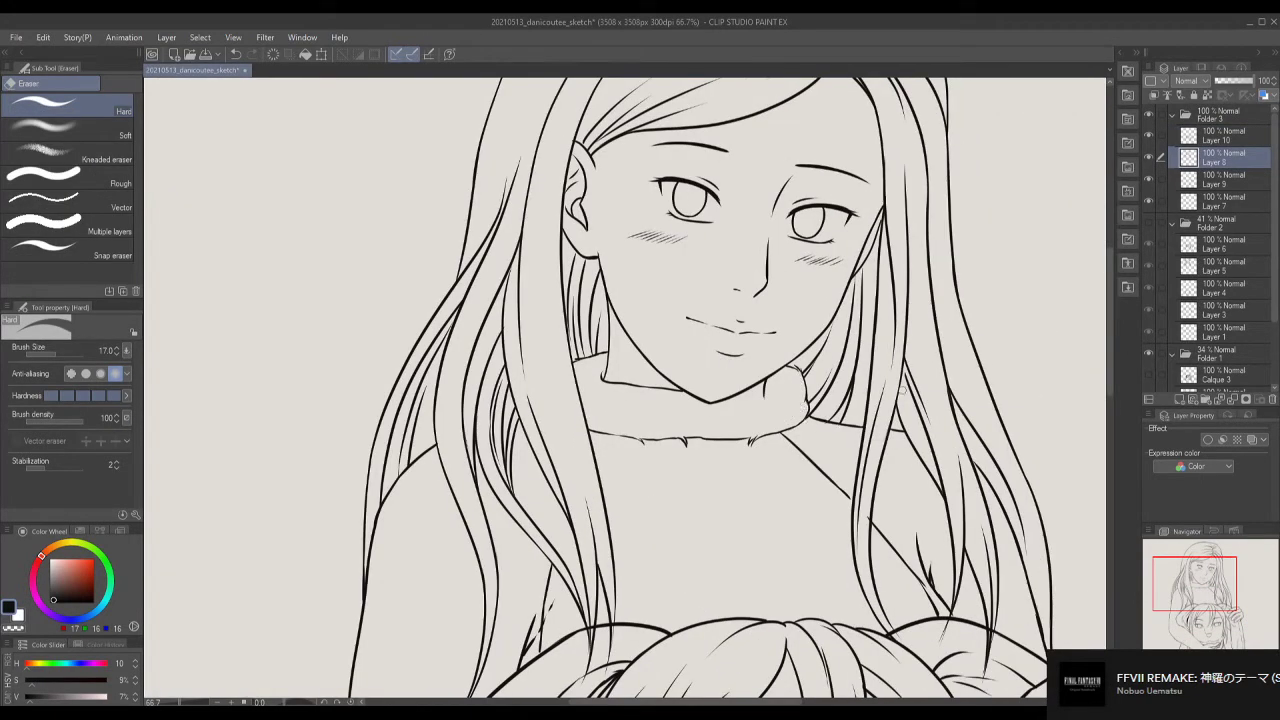
# Erase the overlapping lines where the woman's hair and body meet the mascot head and hands, working across Layers 9, 8 and 7.
pyautogui.click(1224, 179)
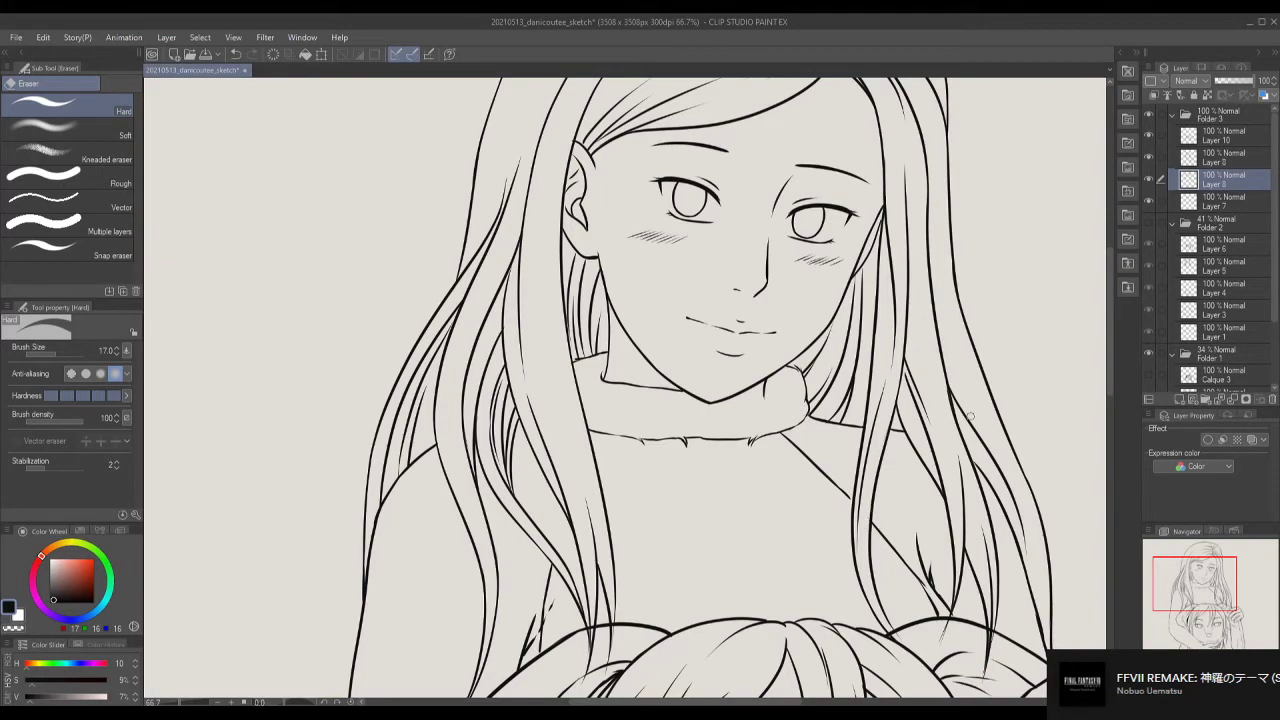
pyautogui.scroll(-3, 906, 507)
pyautogui.click(1220, 157)
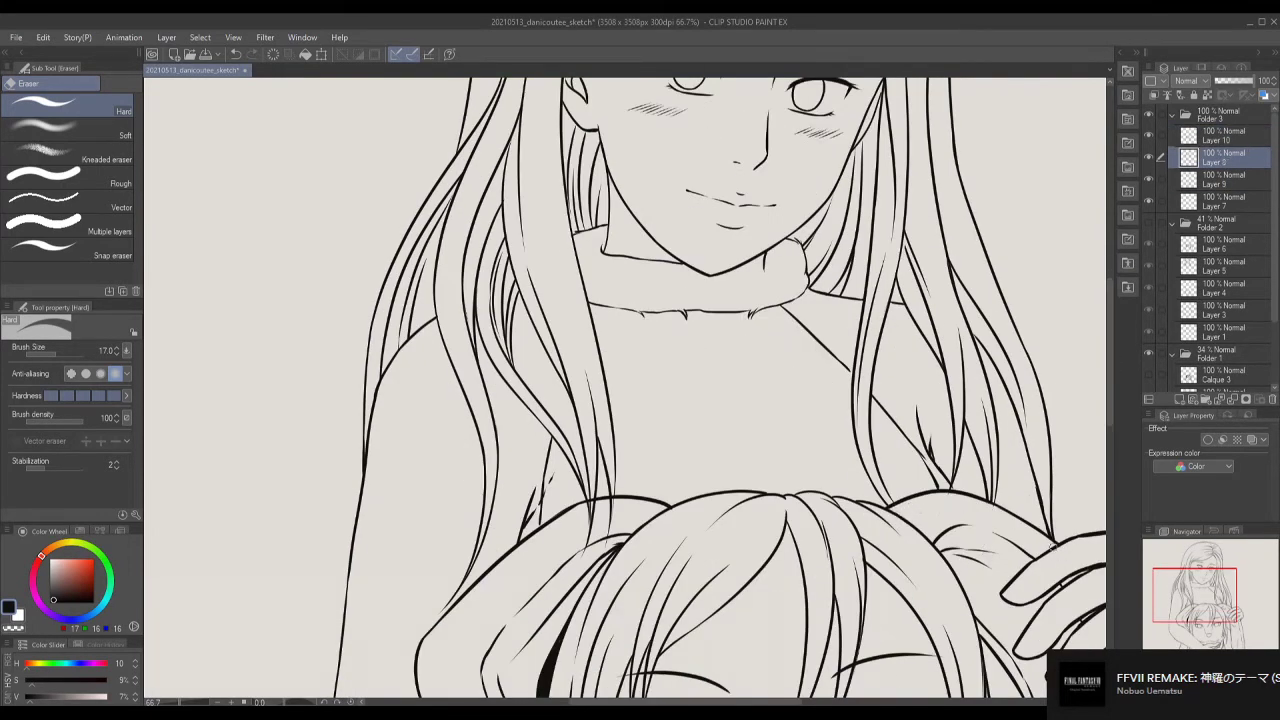
pyautogui.scroll(-5, 1022, 522)
pyautogui.scroll(5, 982, 447)
pyautogui.hotkey('alt', '[')
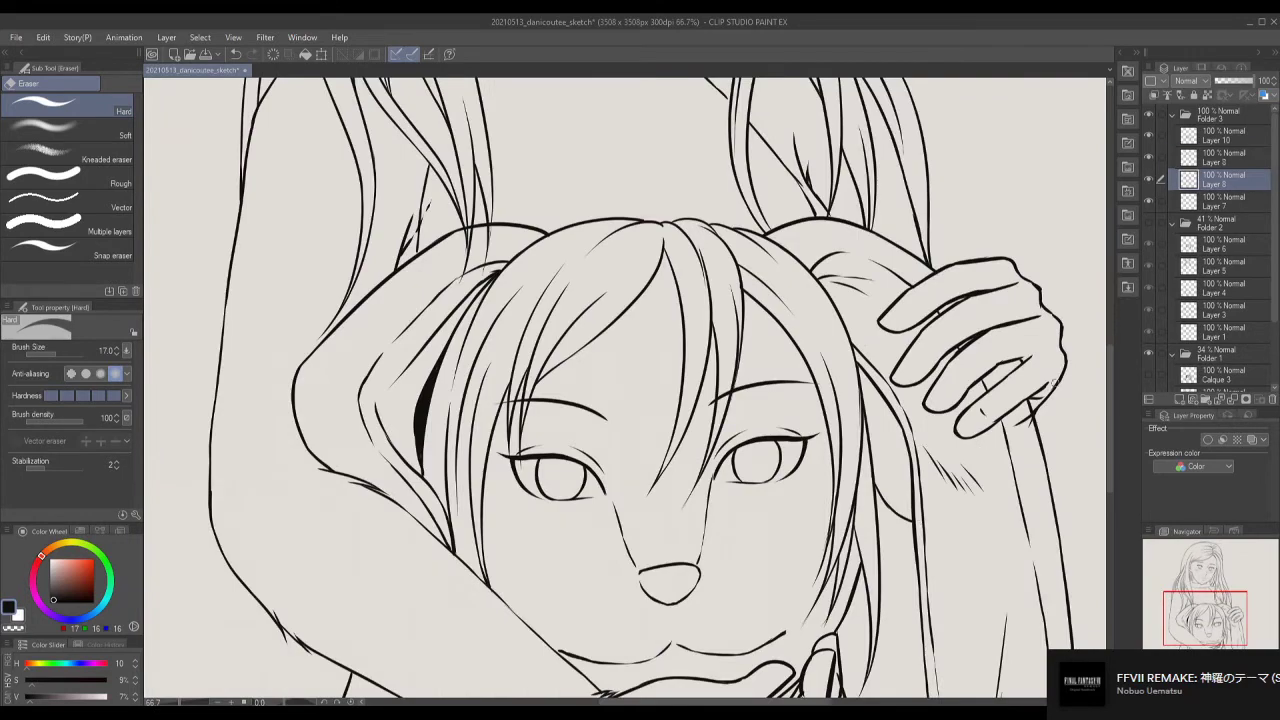
pyautogui.scroll(-5, 1055, 383)
pyautogui.scroll(1, 900, 380)
pyautogui.scroll(3, 800, 375)
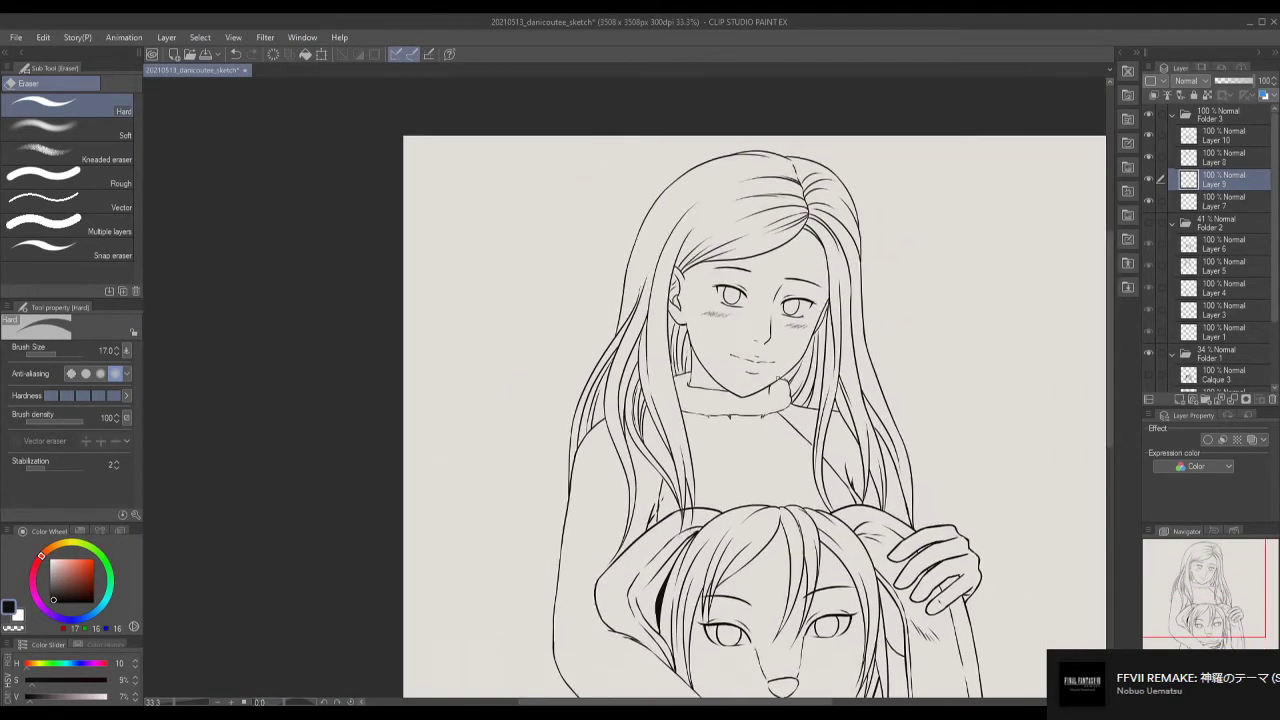
pyautogui.scroll(4, 769, 371)
pyautogui.hotkey('alt', '[')
pyautogui.scroll(-5, 790, 420)
pyautogui.moveTo(940, 620)
pyautogui.mouseDown()
pyautogui.moveTo(836, 618)
pyautogui.moveTo(845, 552)
pyautogui.moveTo(846, 570)
pyautogui.mouseUp()
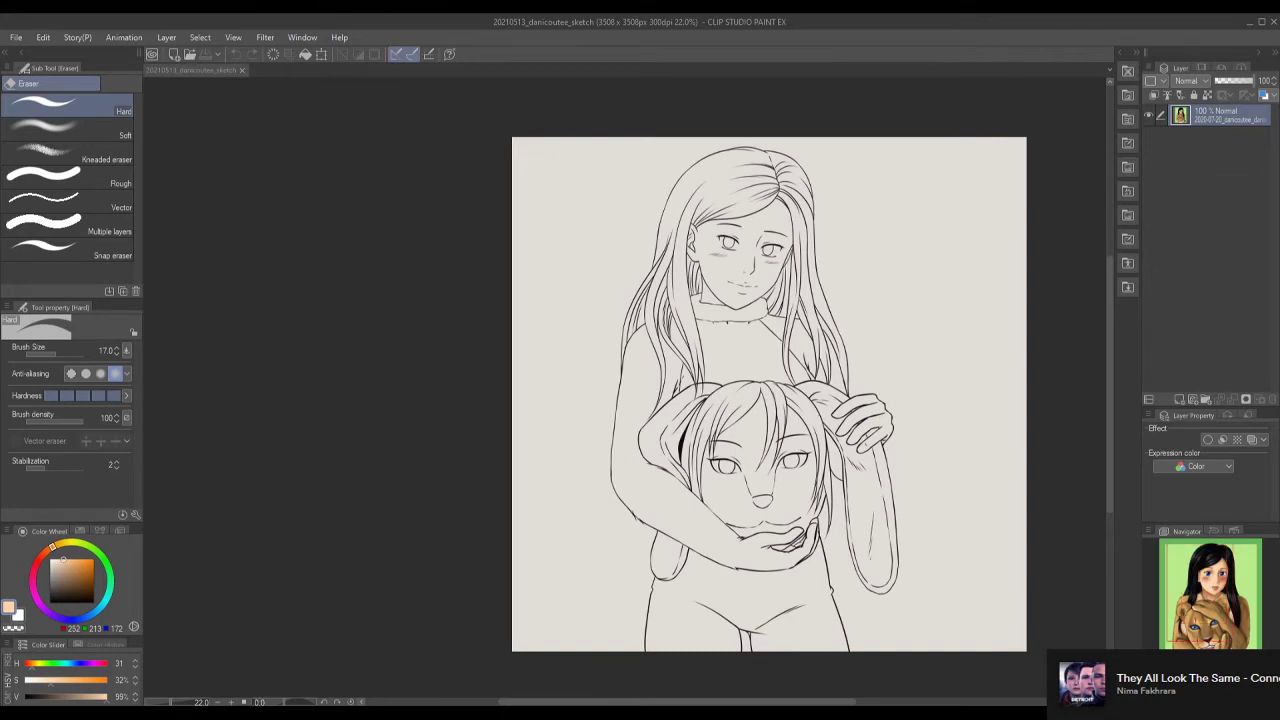
# Auto-select the background, invert the selection, fill the figures' silhouette with the peach skin tone on Layer 11, and deselect.
pyautogui.press('w')
pyautogui.click(975, 289)
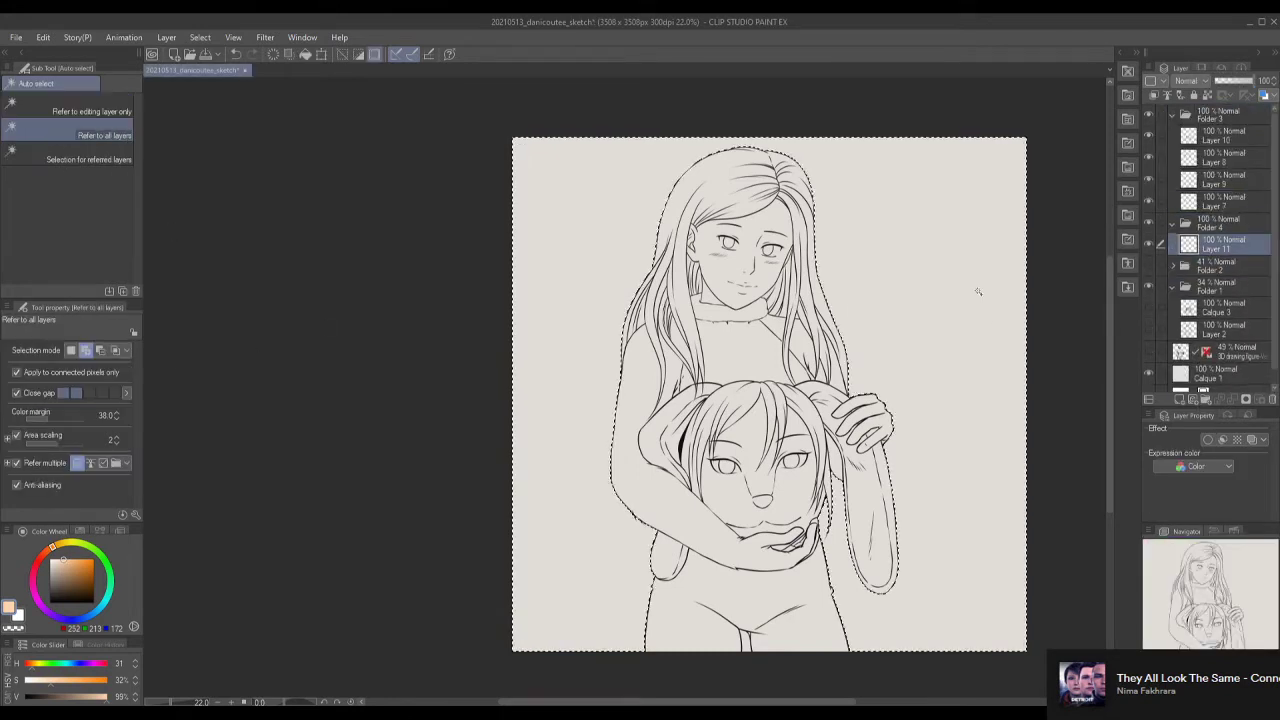
pyautogui.click(305, 54)
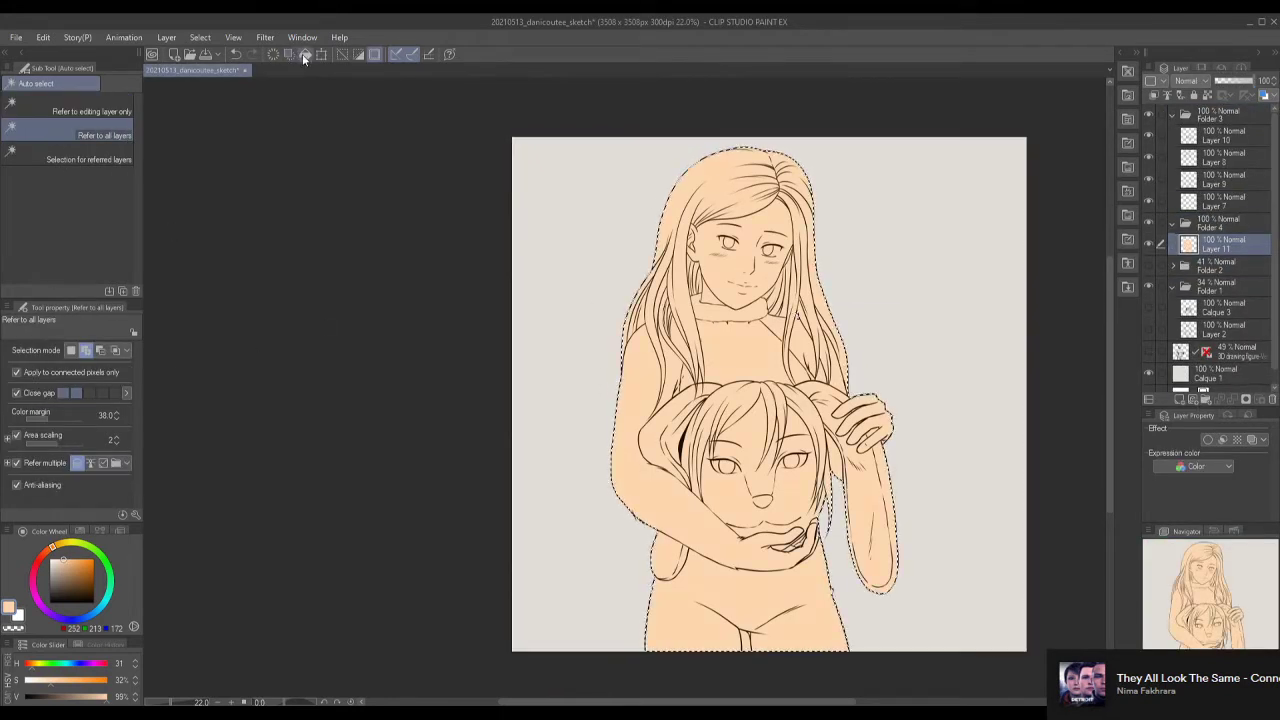
pyautogui.hotkey('ctrl', 'd')
# On a new layer above the skin base, use Lasso fill to colour the whites of both of the woman's eyes off-white.
pyautogui.click(1199, 392)
pyautogui.scroll(5, 713, 160)
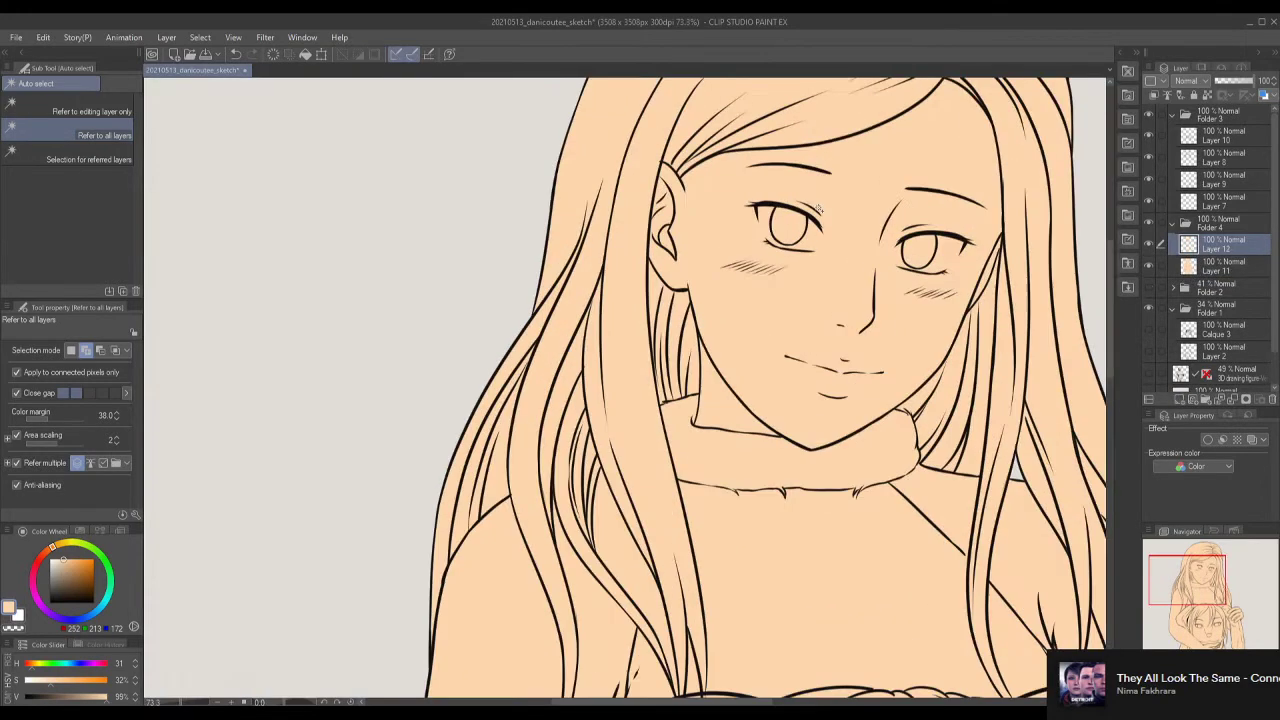
pyautogui.scroll(-1, 713, 160)
pyautogui.press('u')
pyautogui.moveTo(900, 432); pyautogui.dragTo(905, 440)
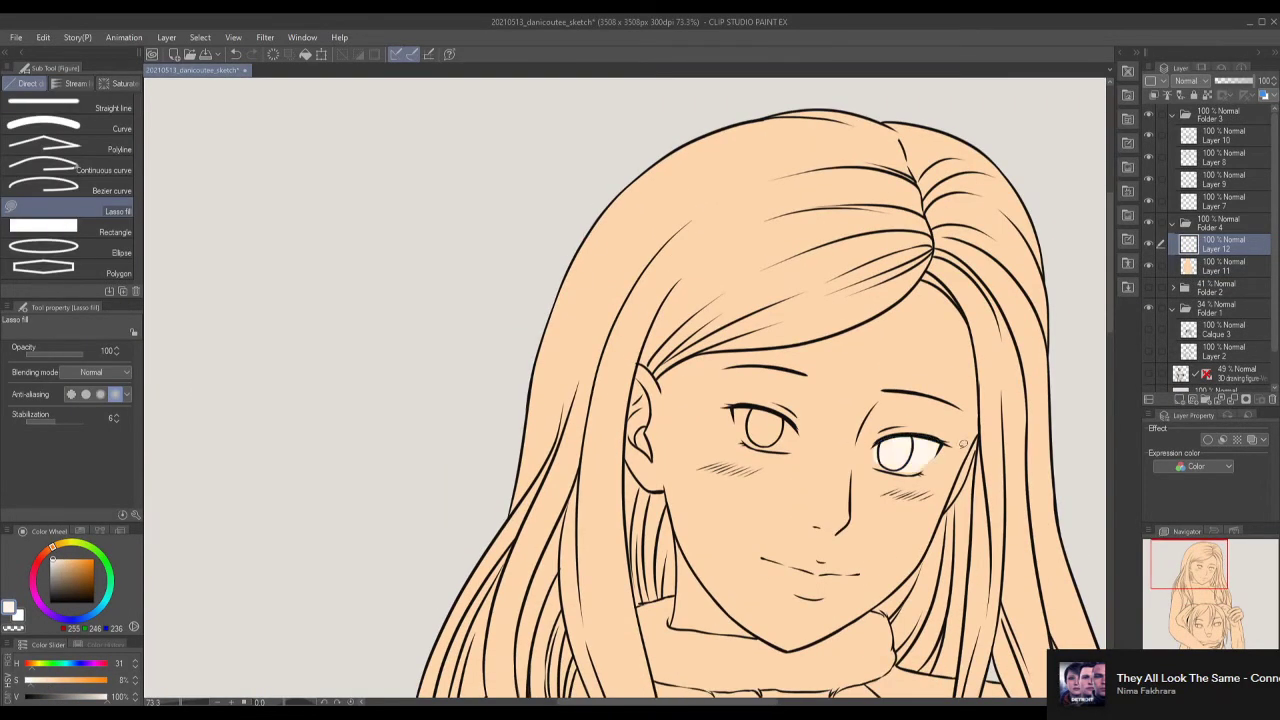
pyautogui.scroll(5, 905, 450)
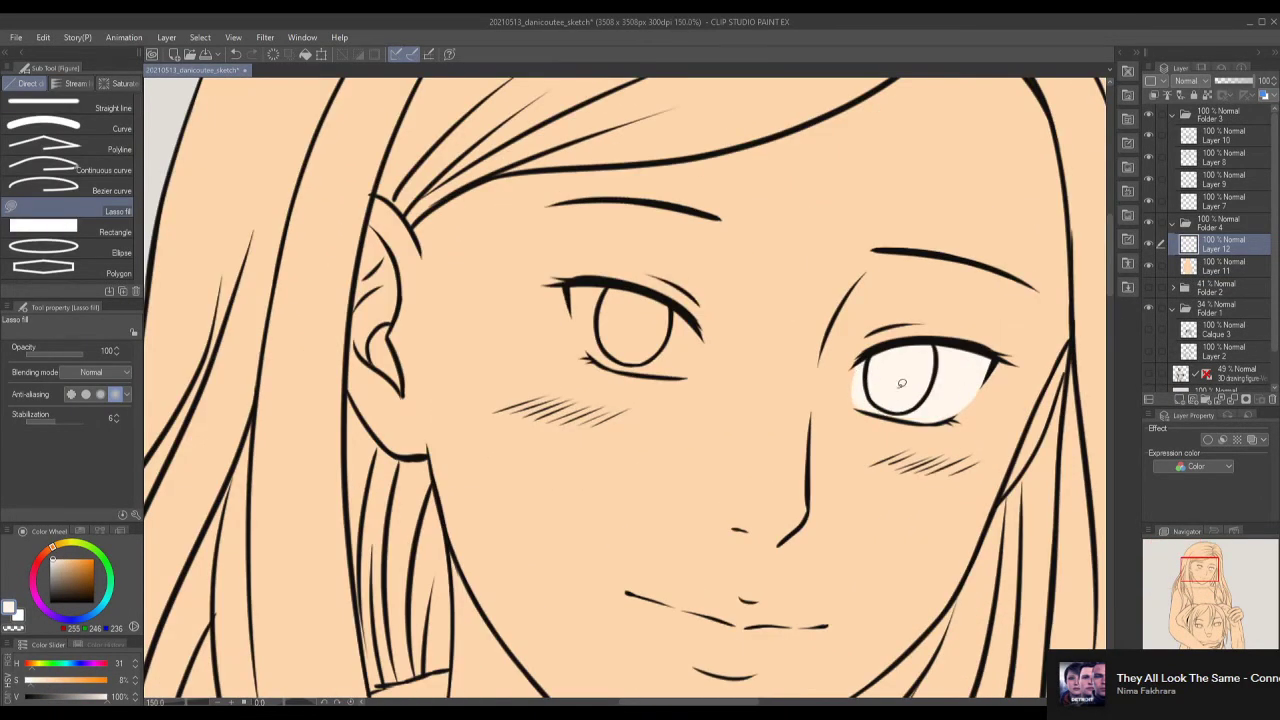
pyautogui.moveTo(585, 282)
pyautogui.mouseDown()
pyautogui.moveTo(601, 339)
pyautogui.moveTo(713, 352)
pyautogui.moveTo(577, 328)
pyautogui.moveTo(611, 365)
pyautogui.moveTo(640, 372)
pyautogui.moveTo(673, 325)
pyautogui.mouseUp()
pyautogui.press('e')
pyautogui.press('u')
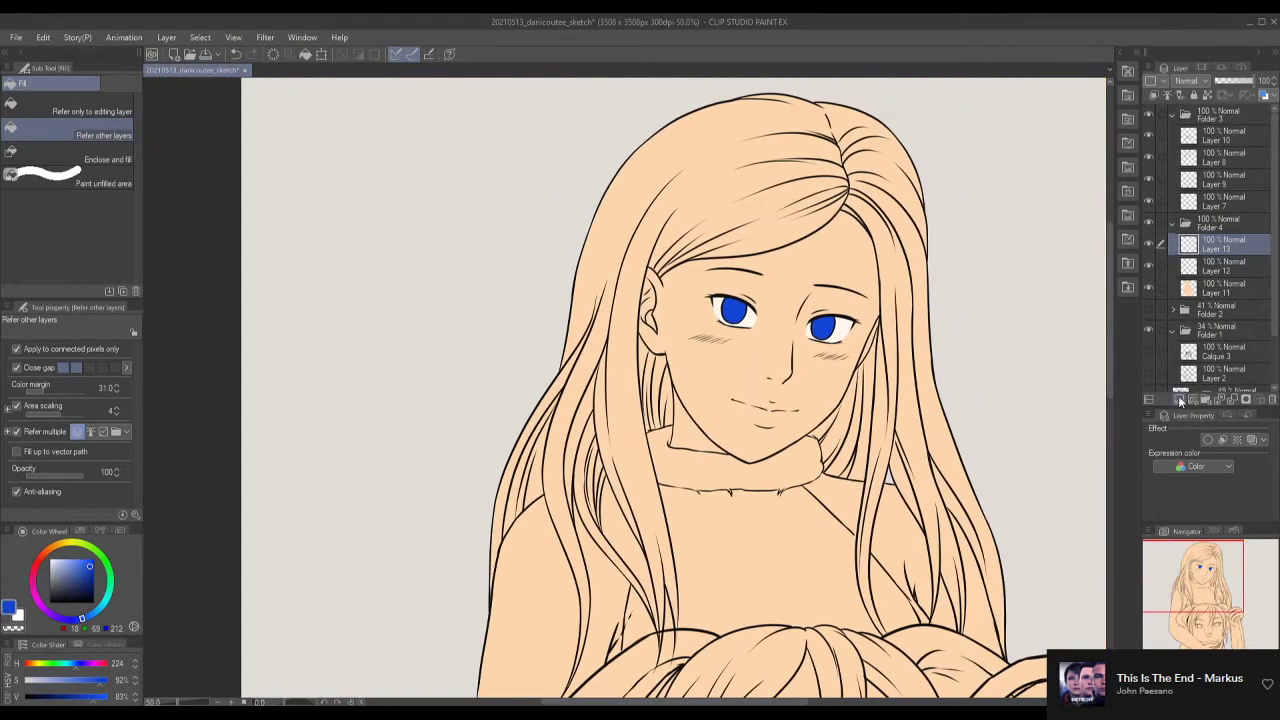
# Add a new layer, sample the reference picture's near-black hair colour and fill the woman's hair sections with it.
pyautogui.click(1180, 398)
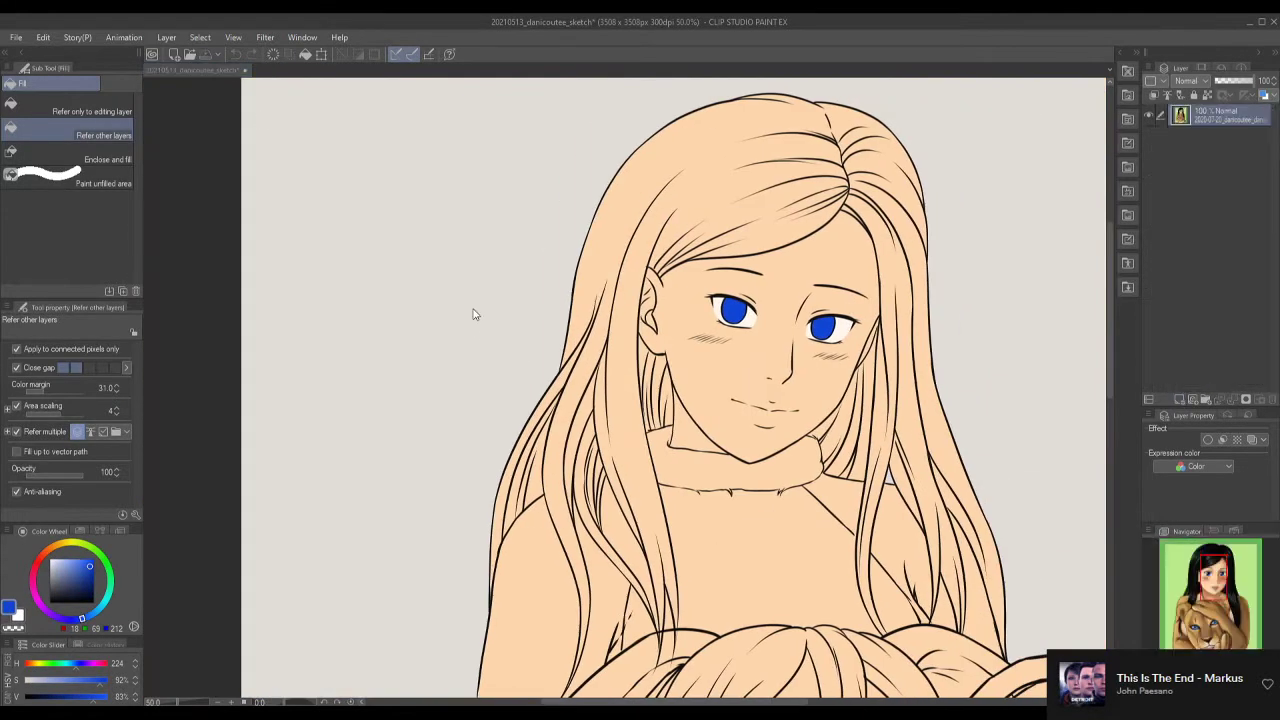
pyautogui.click(720, 170)
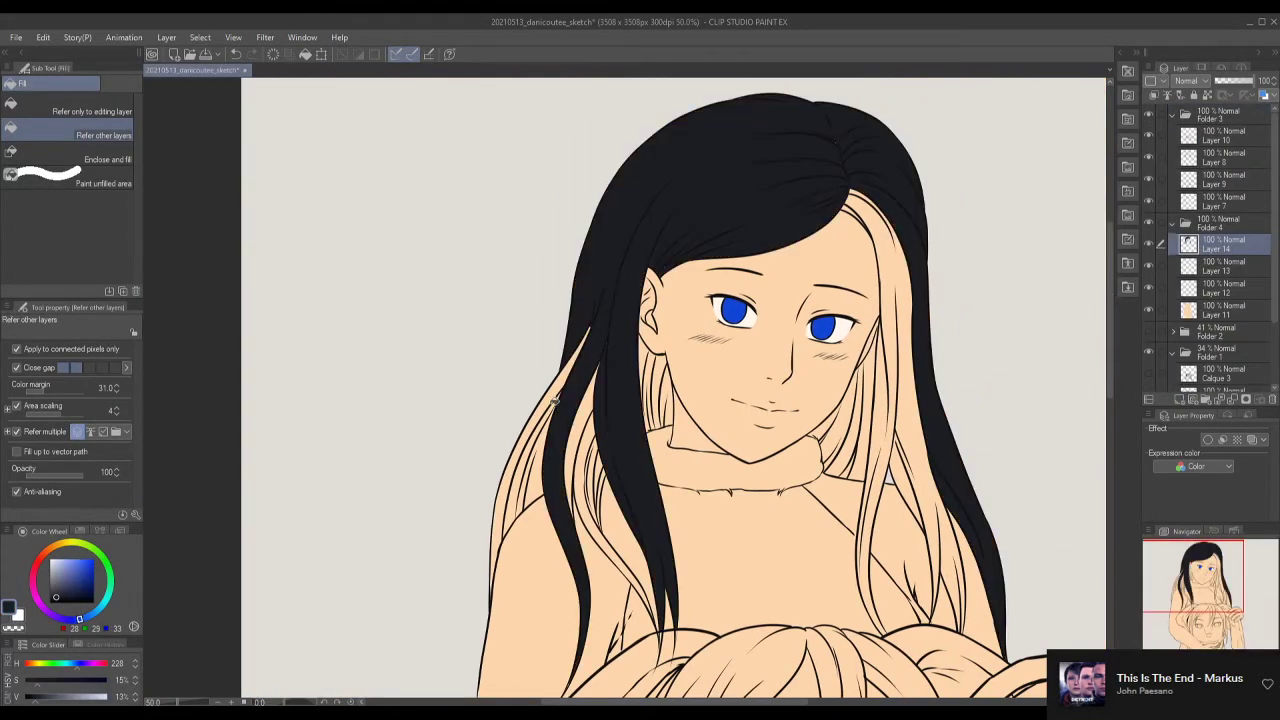
pyautogui.click(560, 450)
pyautogui.click(900, 400)
pyautogui.click(647, 248)
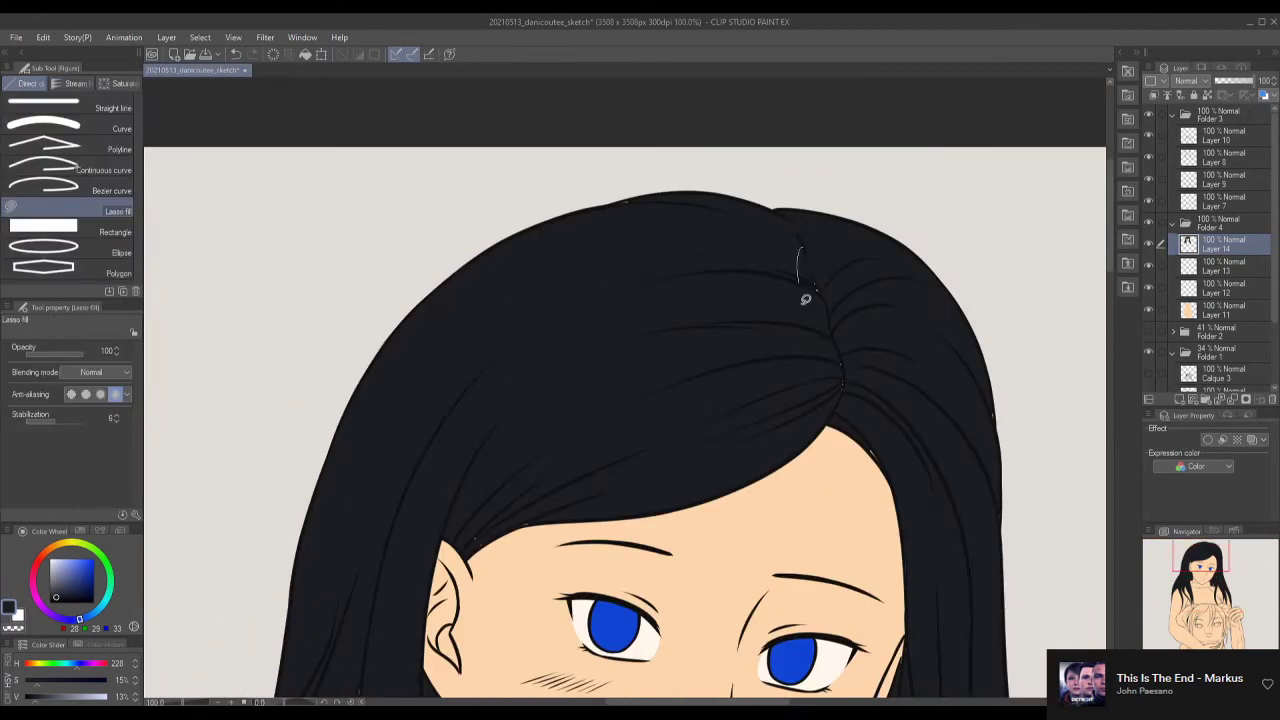
# Use Lasso fill to cover the small unfilled gaps between the woman's hair strands on Layer 14.
pyautogui.scroll(-5, 892, 470)
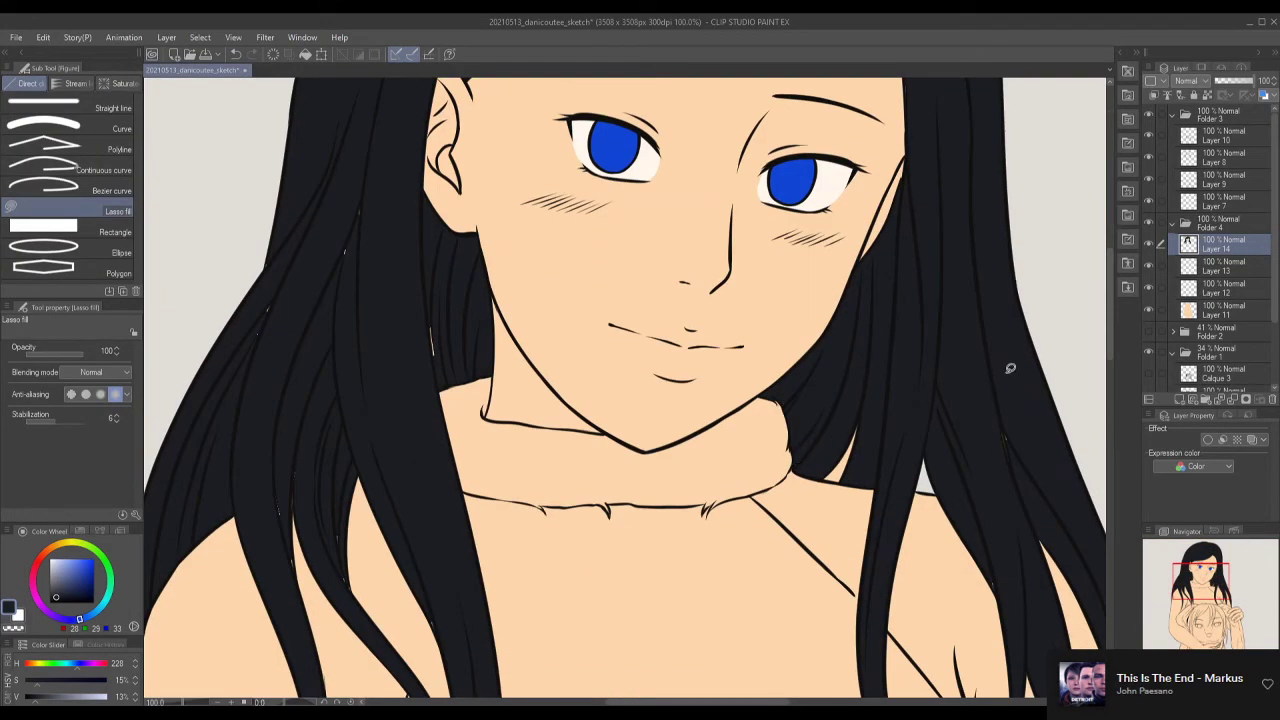
pyautogui.scroll(-5, 890, 445)
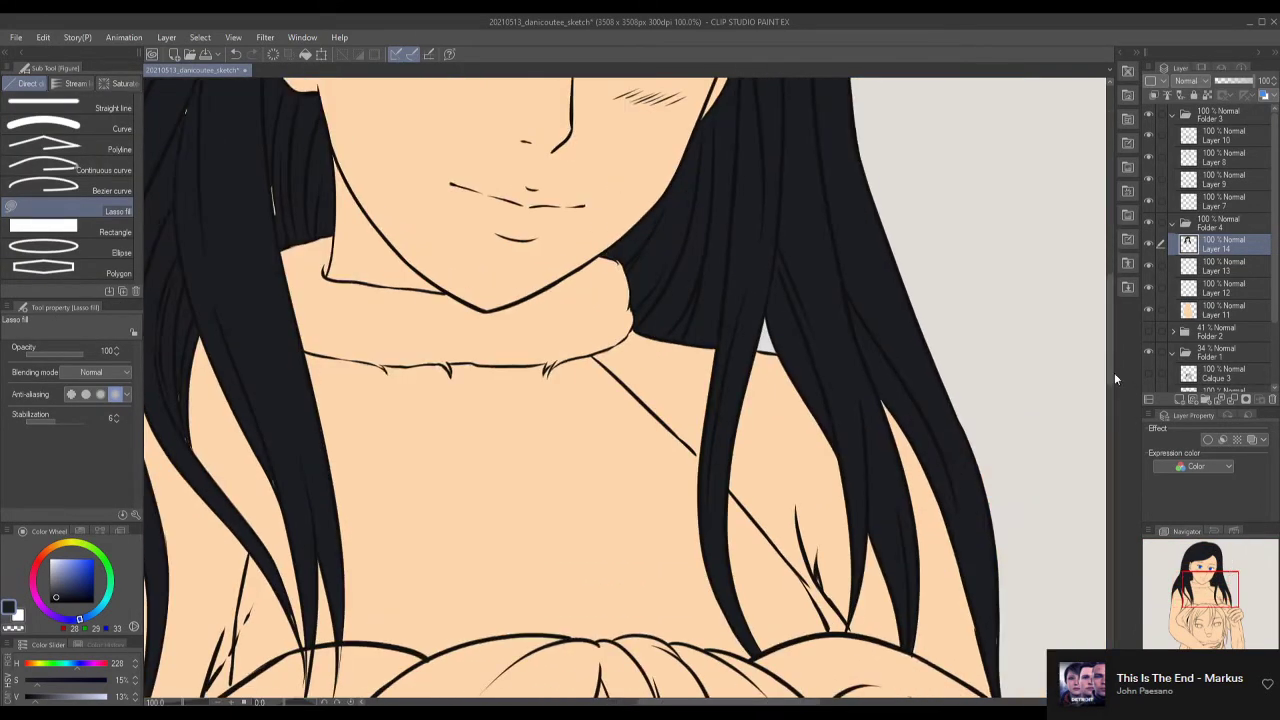
pyautogui.scroll(10, 1002, 522)
pyautogui.hscroll(-5, 705, 309)
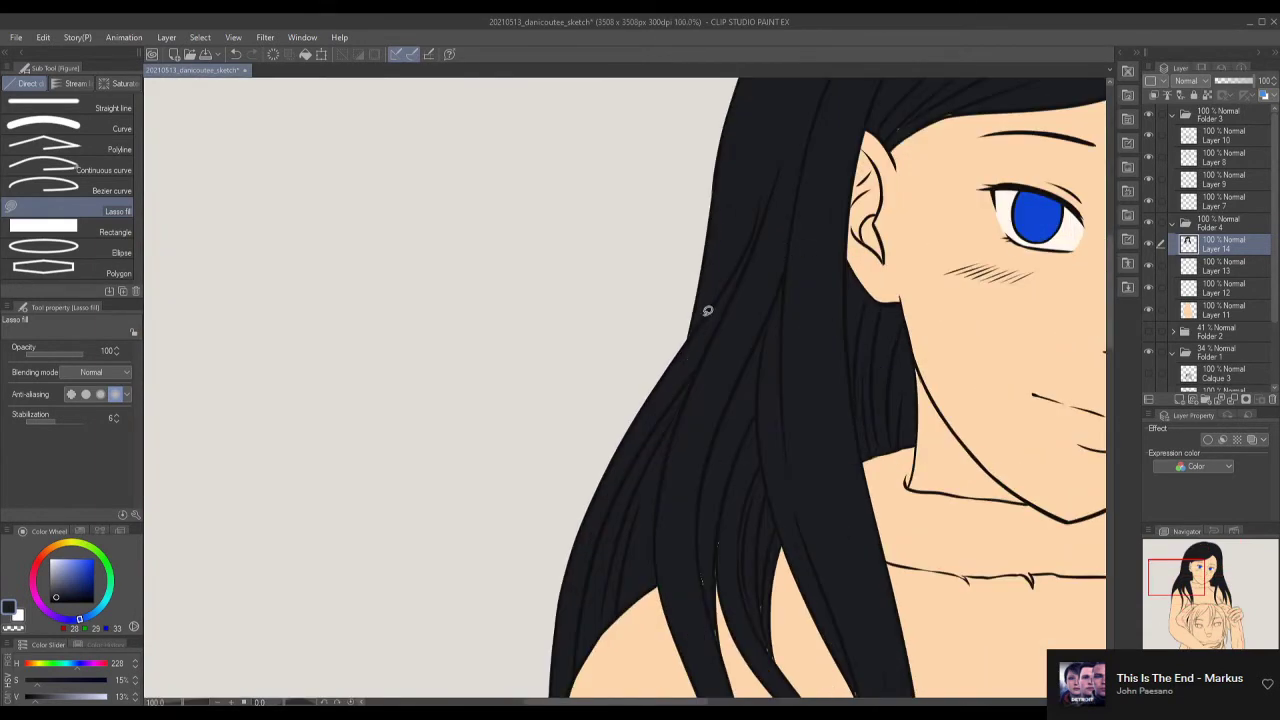
pyautogui.moveTo(714, 500); pyautogui.dragTo(723, 520)
pyautogui.scroll(-2, 716, 436)
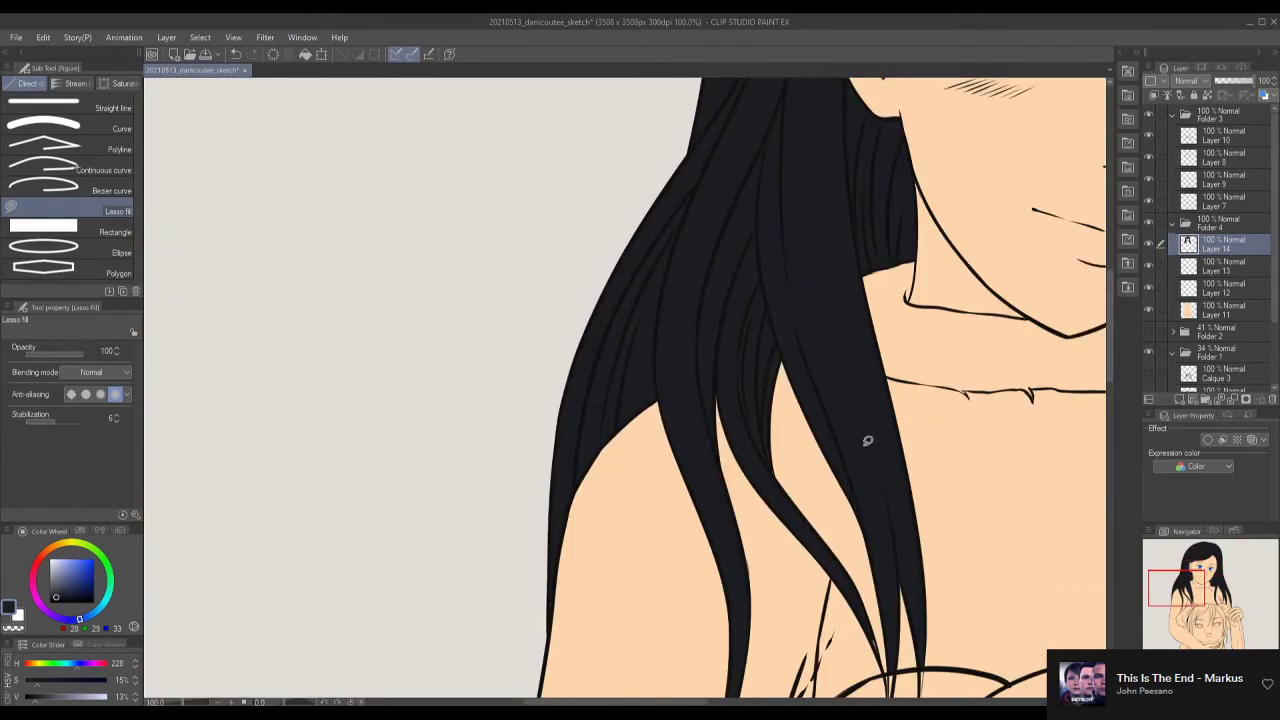
pyautogui.scroll(-2, 867, 440)
# Switch to the hard eraser on Layer 10 and set its size to 7 for cleaning up the mascot's line art.
pyautogui.press('e')
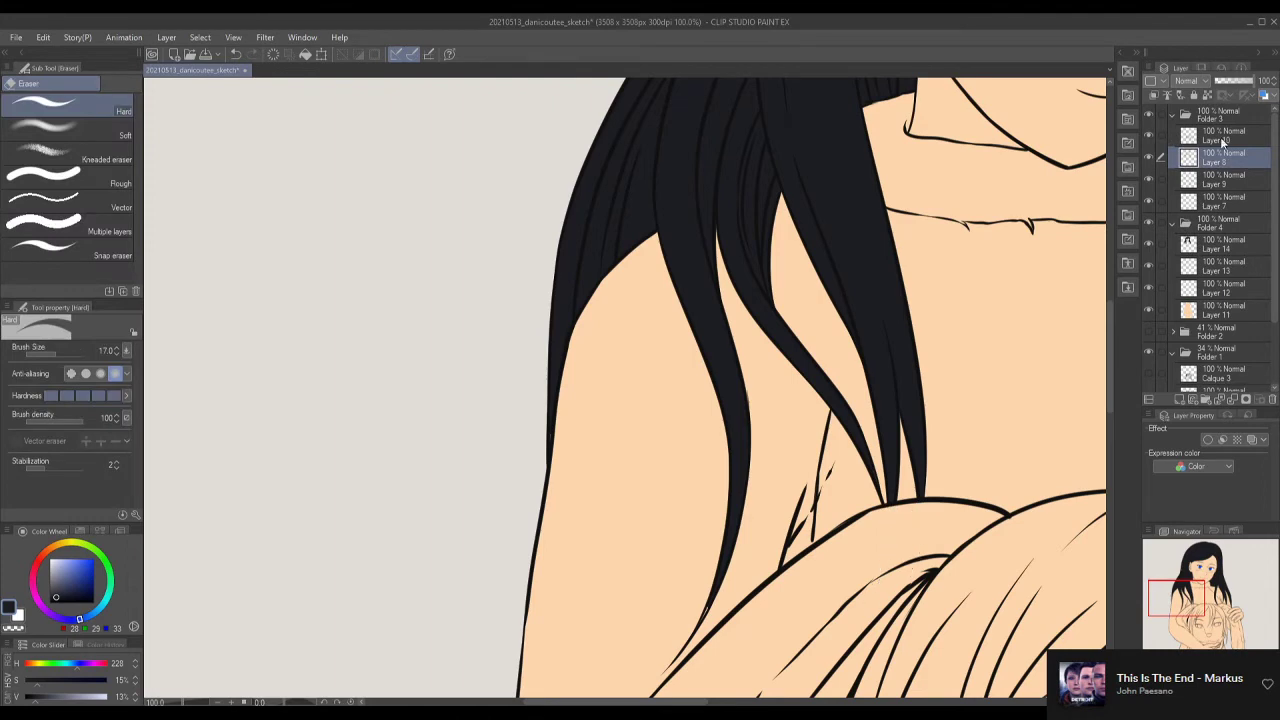
pyautogui.click(1224, 138)
pyautogui.scroll(-5, 625, 390)
pyautogui.hscroll(4, 590, 420)
pyautogui.press('[')
pyautogui.press('[')
pyautogui.press('[')
pyautogui.press('[')
pyautogui.press('[')
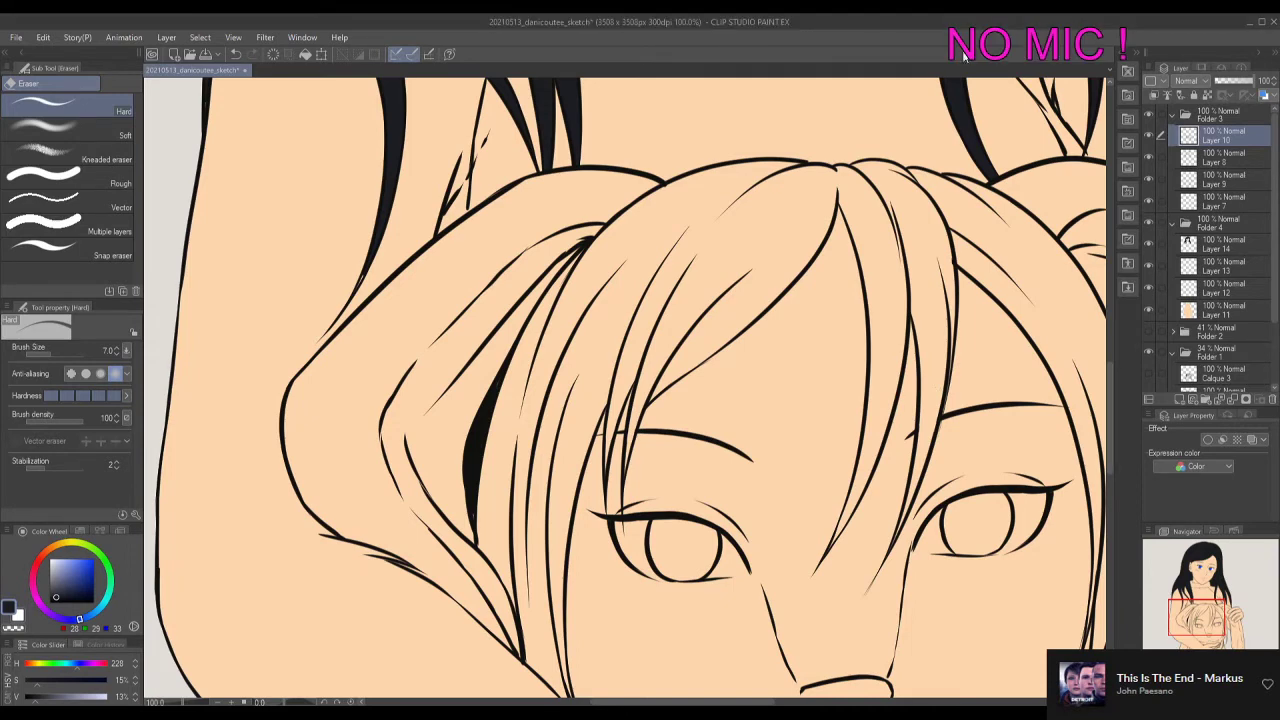
pyautogui.scroll(-2, 939, 549)
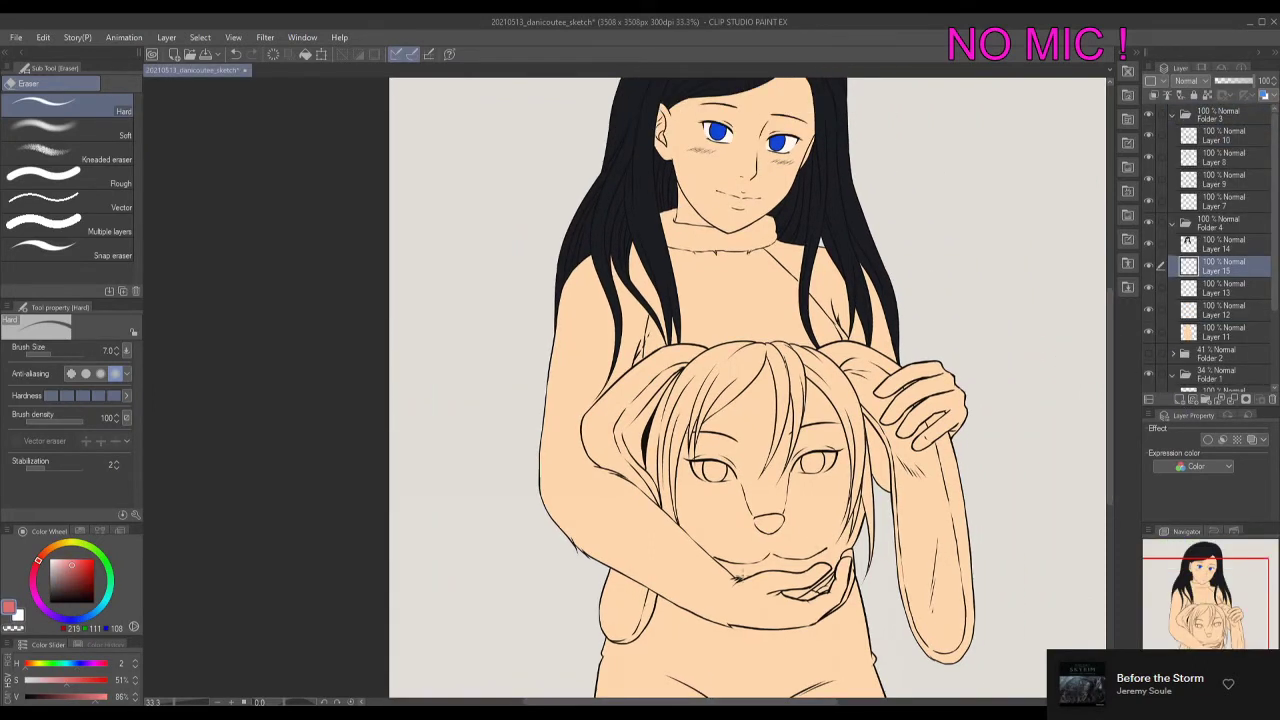
# Lasso the woman's body and the mascot head below the collar and fill the selection with pink on Layer 15.
pyautogui.press('m')
pyautogui.moveTo(737, 322)
pyautogui.mouseDown()
pyautogui.moveTo(923, 266)
pyautogui.moveTo(1010, 600)
pyautogui.moveTo(600, 118)
pyautogui.mouseUp()
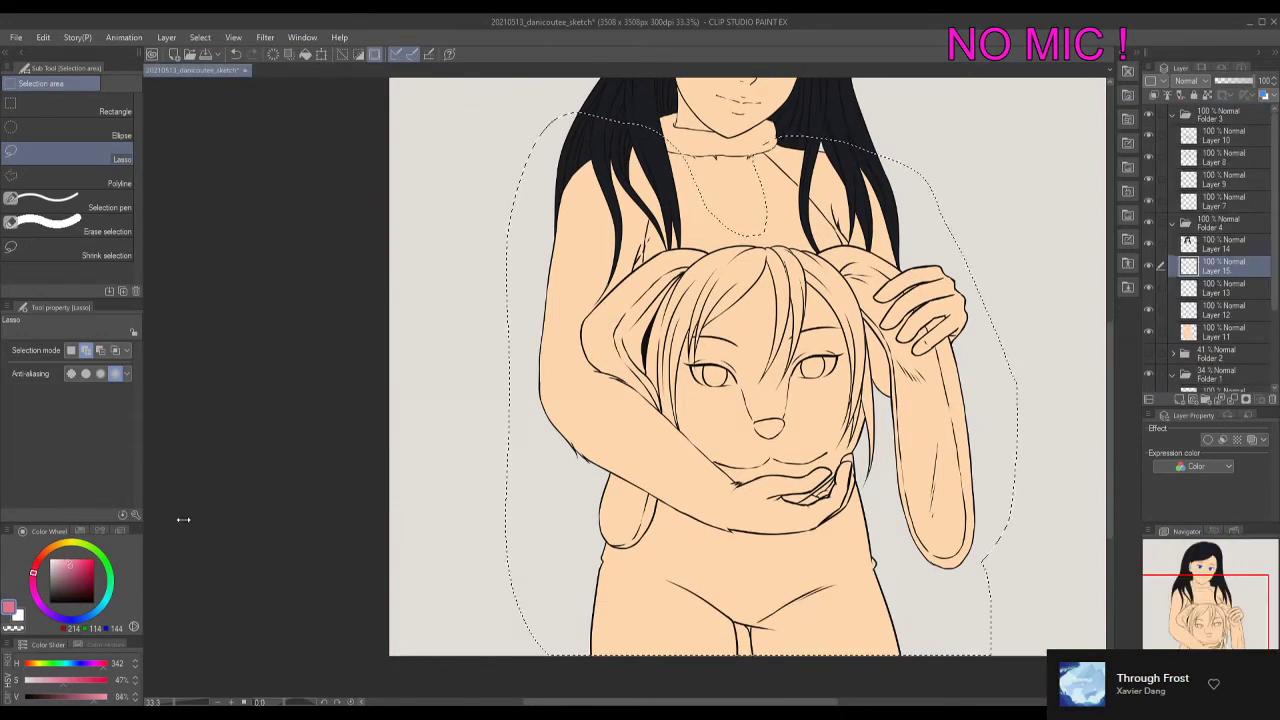
pyautogui.hotkey('alt', 'BackSpace')
pyautogui.hotkey('ctrl', 'd')
# Auto-select the background around the figure across all layers and clear the pink outside the line art on Layer 15.
pyautogui.press('i')
pyautogui.press('w')
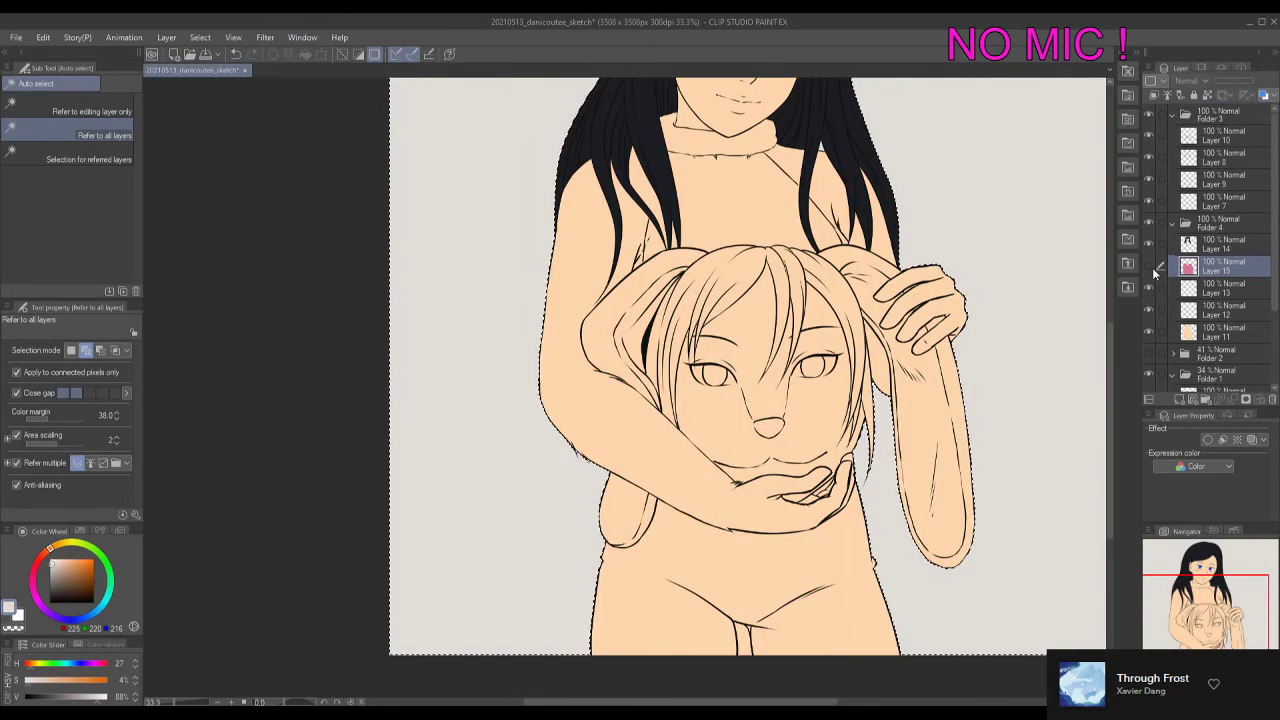
pyautogui.click(450, 350)
pyautogui.click(341, 54)
pyautogui.scroll(-2, 815, 620)
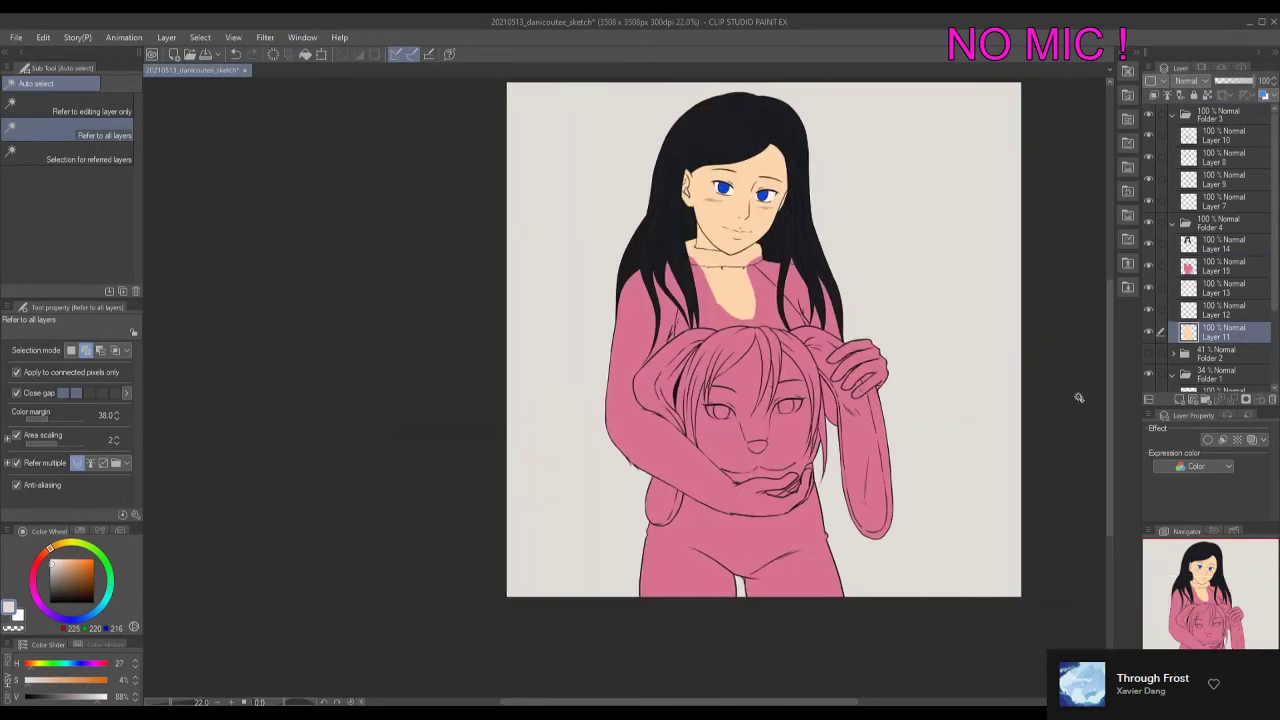
# Add a new layer above the pink base and sample the cream fur colour from the reference picture.
pyautogui.click(1222, 266)
pyautogui.hotkey('ctrl', 'shift', 'n')
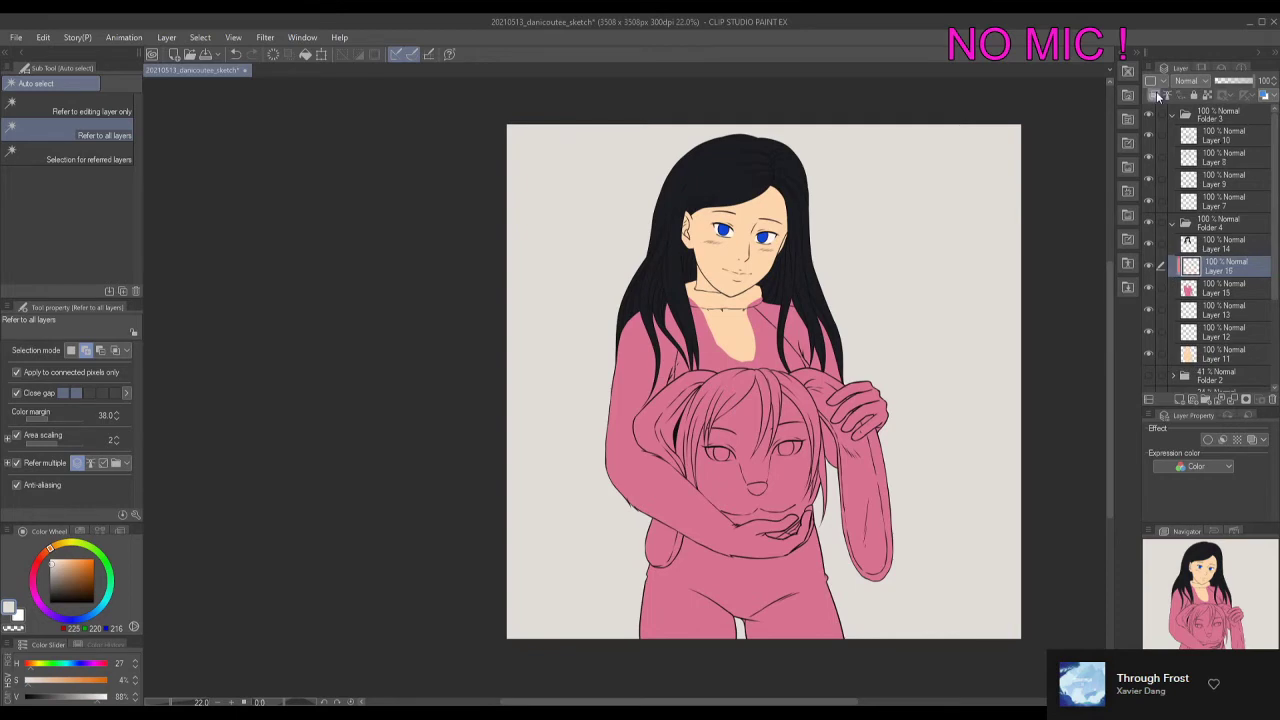
pyautogui.press('u')
pyautogui.hotkey('ctrl', 'Tab')
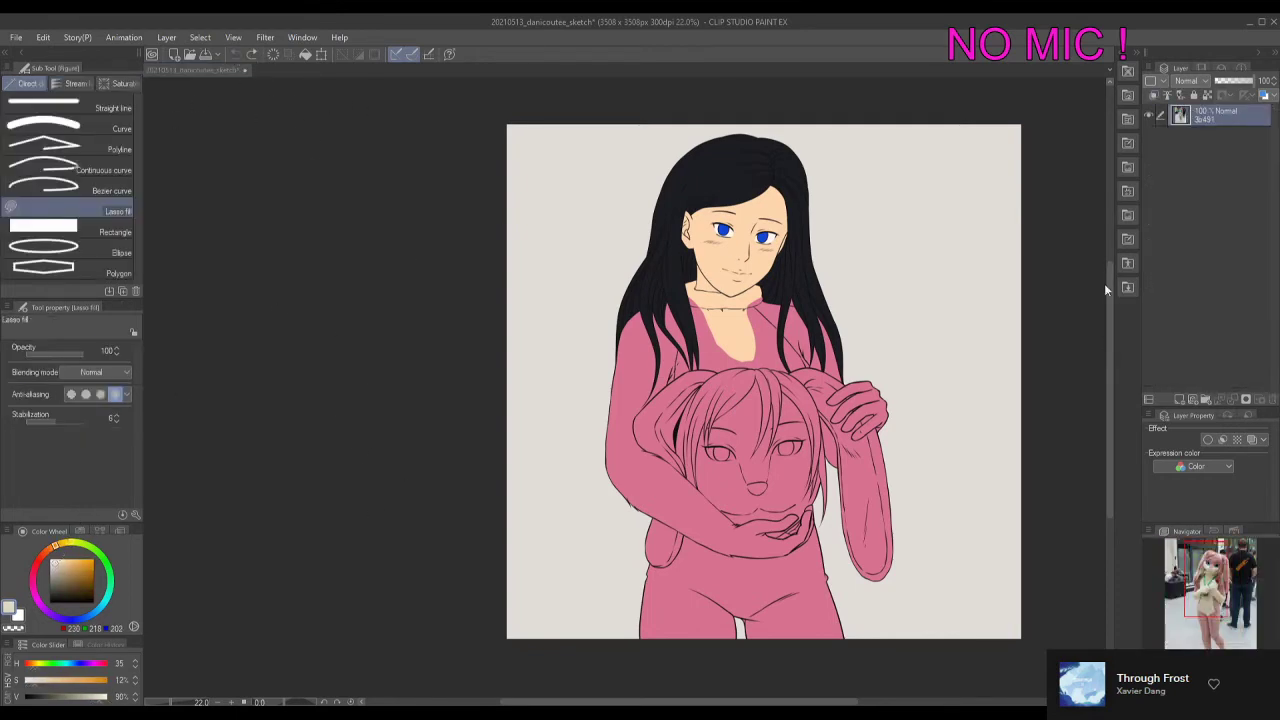
pyautogui.hotkey('ctrl', 'Tab')
# Use Lasso fill to colour the woman's high collar cream on Layer 16.
pyautogui.scroll(2, 627, 378)
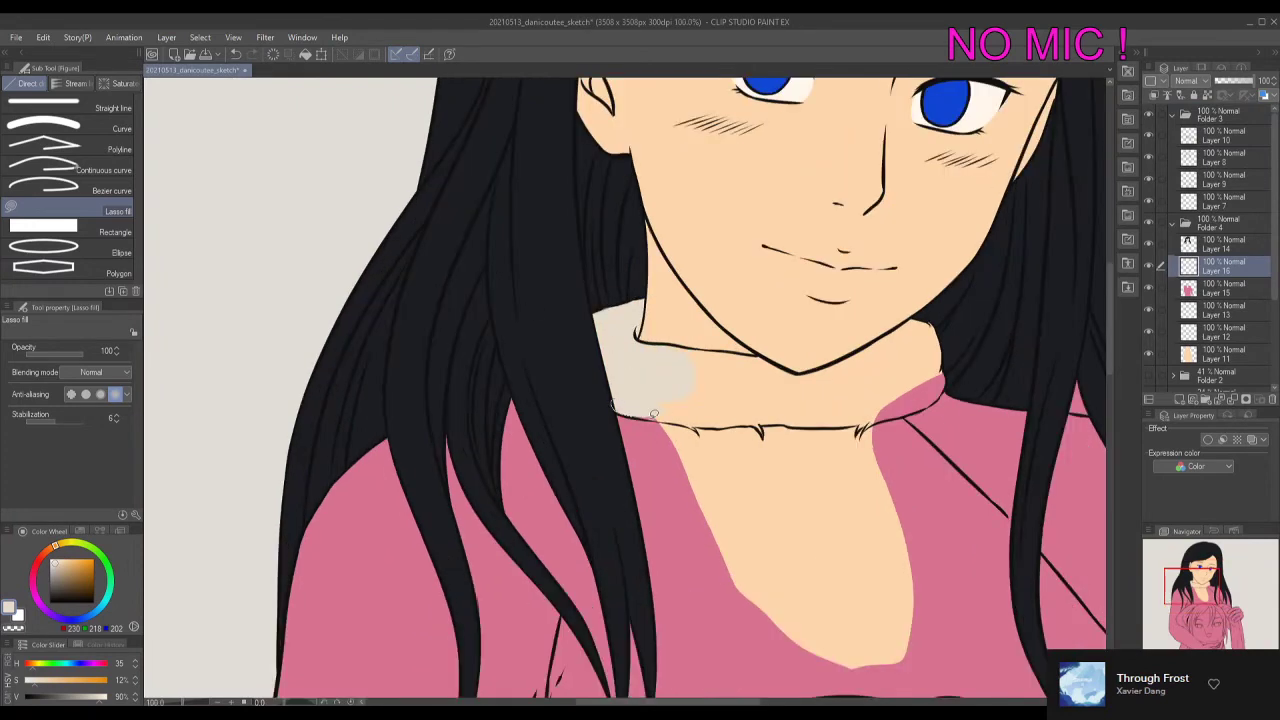
pyautogui.moveTo(652, 346)
pyautogui.mouseDown()
pyautogui.moveTo(776, 364)
pyautogui.moveTo(905, 321)
pyautogui.mouseUp()
pyautogui.moveTo(946, 362)
pyautogui.mouseDown()
pyautogui.moveTo(886, 313)
pyautogui.moveTo(857, 362)
pyautogui.mouseUp()
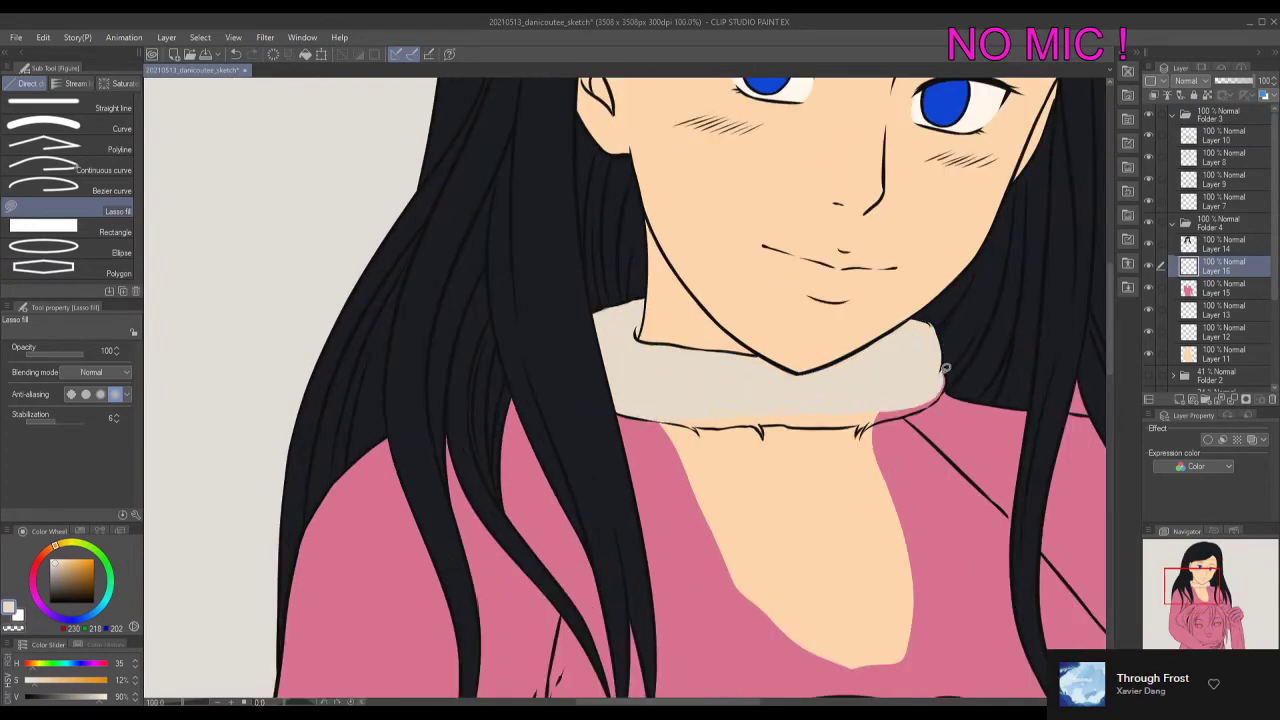
pyautogui.moveTo(945, 368); pyautogui.dragTo(949, 373)
pyautogui.scroll(-2, 863, 380)
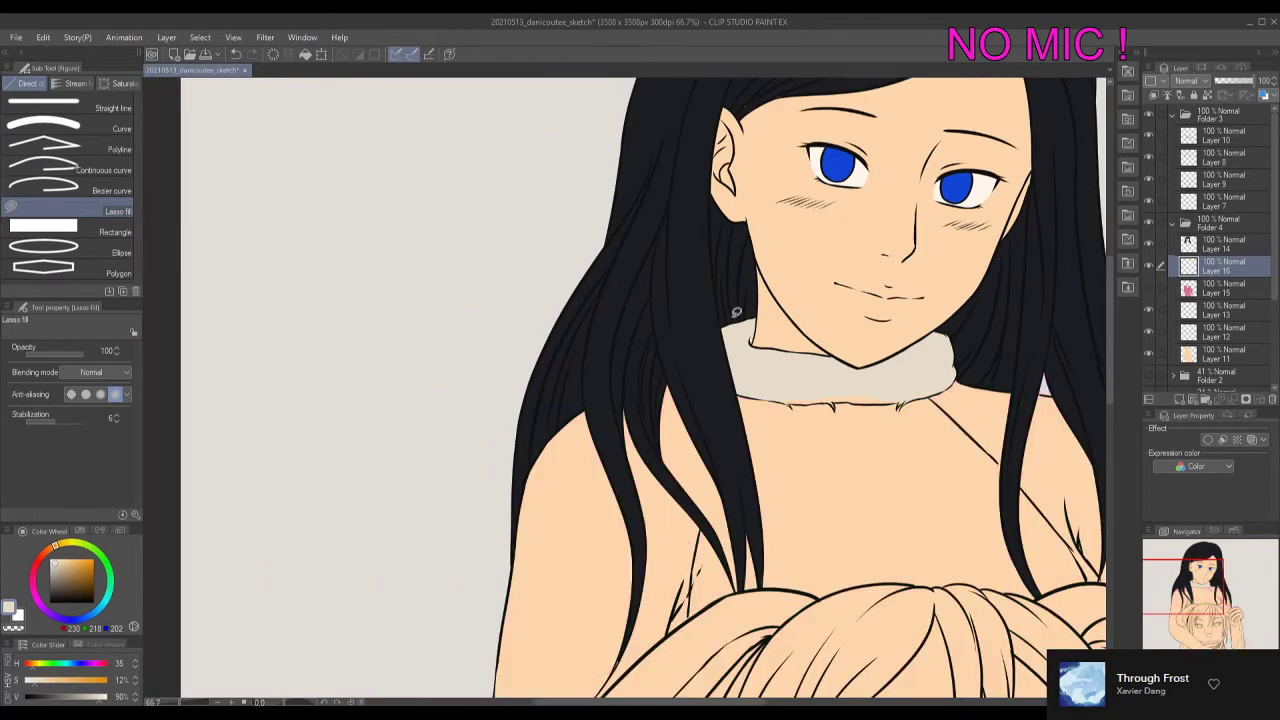
pyautogui.scroll(-1, 700, 390)
pyautogui.moveTo(738, 326)
pyautogui.mouseDown()
pyautogui.moveTo(712, 420)
pyautogui.moveTo(719, 537)
pyautogui.moveTo(760, 440)
pyautogui.moveTo(738, 330)
pyautogui.mouseUp()
# Fill the chest of the suit between the collar and the mascot head cream with Lasso fill.
pyautogui.moveTo(700, 545)
pyautogui.mouseDown()
pyautogui.moveTo(765, 528)
pyautogui.moveTo(922, 345)
pyautogui.mouseUp()
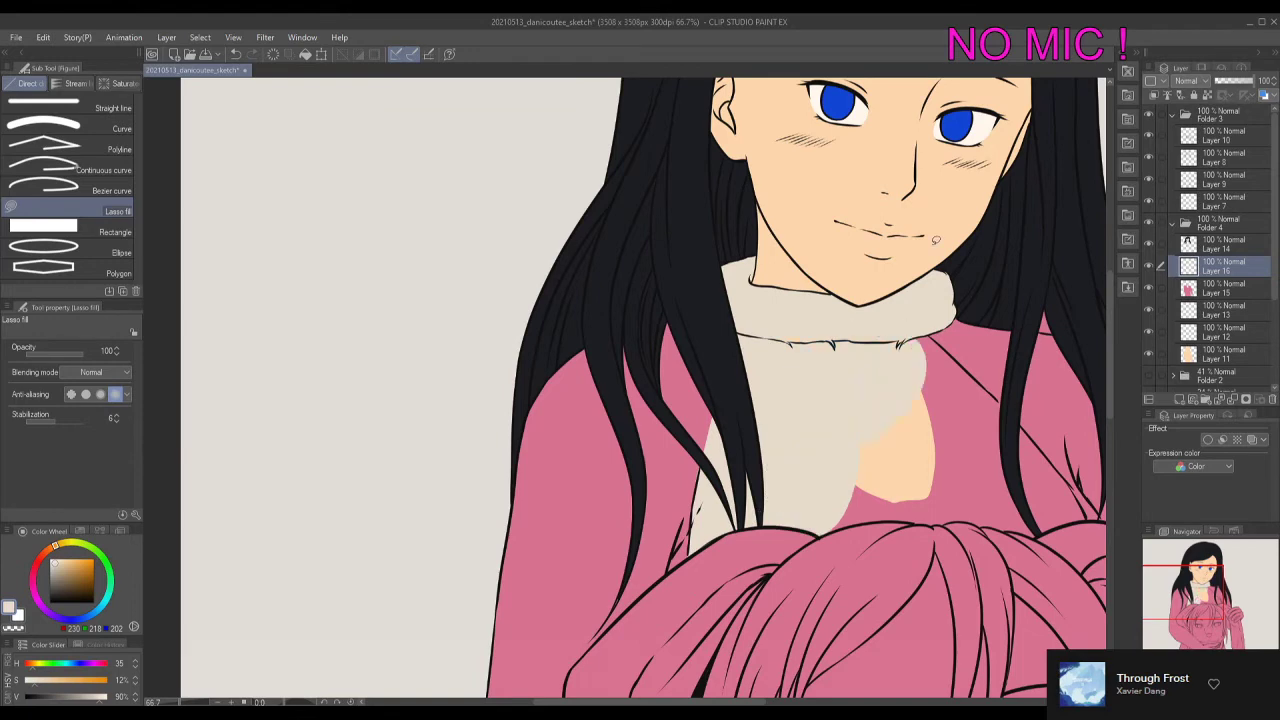
pyautogui.moveTo(920, 390)
pyautogui.mouseDown()
pyautogui.moveTo(979, 373)
pyautogui.moveTo(993, 394)
pyautogui.moveTo(900, 382)
pyautogui.moveTo(826, 529)
pyautogui.moveTo(869, 512)
pyautogui.moveTo(918, 515)
pyautogui.moveTo(928, 447)
pyautogui.moveTo(921, 516)
pyautogui.moveTo(976, 504)
pyautogui.moveTo(987, 519)
pyautogui.moveTo(1031, 455)
pyautogui.moveTo(959, 391)
pyautogui.moveTo(1035, 440)
pyautogui.moveTo(1061, 471)
pyautogui.mouseUp()
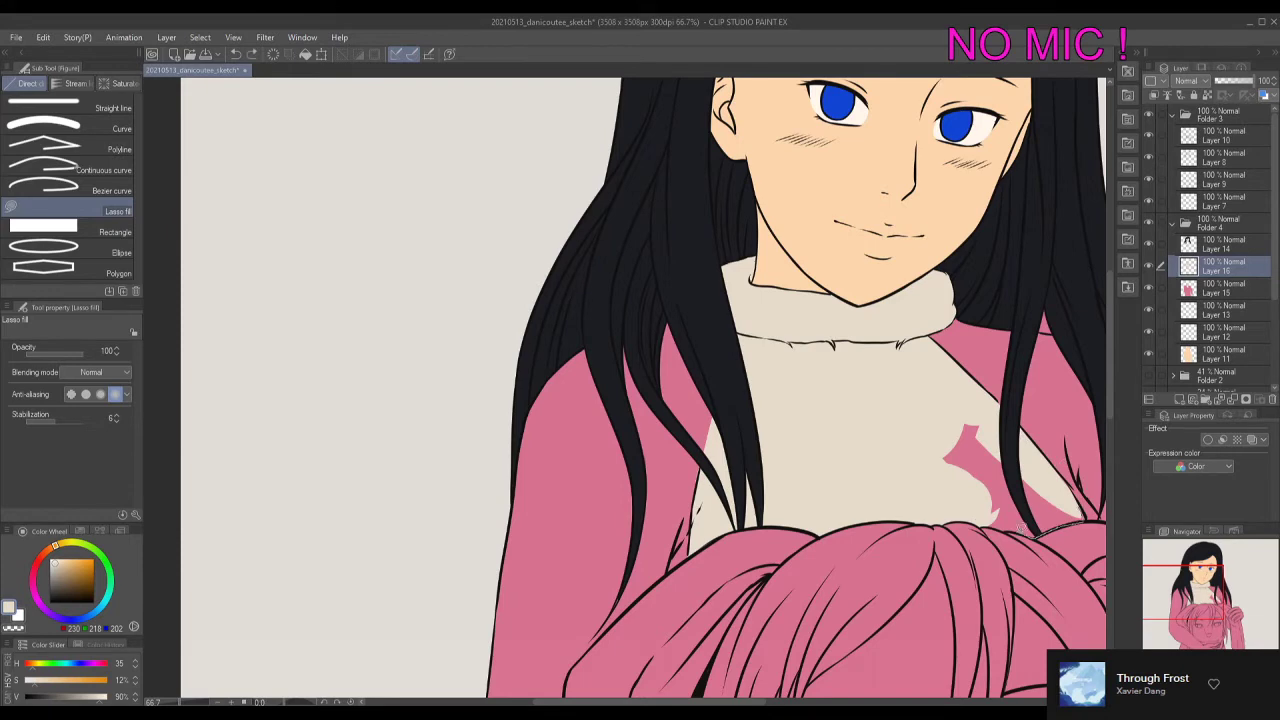
pyautogui.moveTo(942, 401); pyautogui.dragTo(1070, 480)
# Lasso-fill the elbow end of the lower forearm cream with a curved upper edge.
pyautogui.scroll(-2, 1000, 450)
pyautogui.scroll(1, 1000, 370)
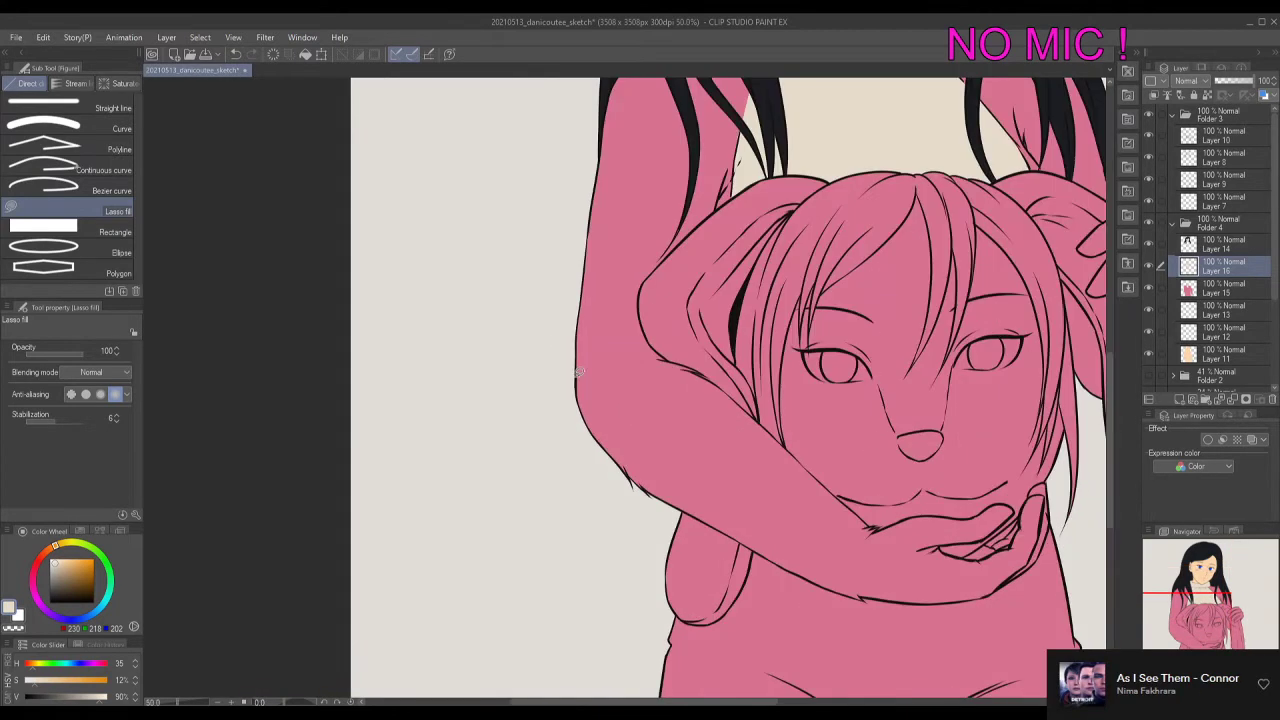
pyautogui.moveTo(578, 371)
pyautogui.mouseDown()
pyautogui.moveTo(640, 520)
pyautogui.moveTo(729, 331)
pyautogui.mouseUp()
pyautogui.scroll(2, 577, 376)
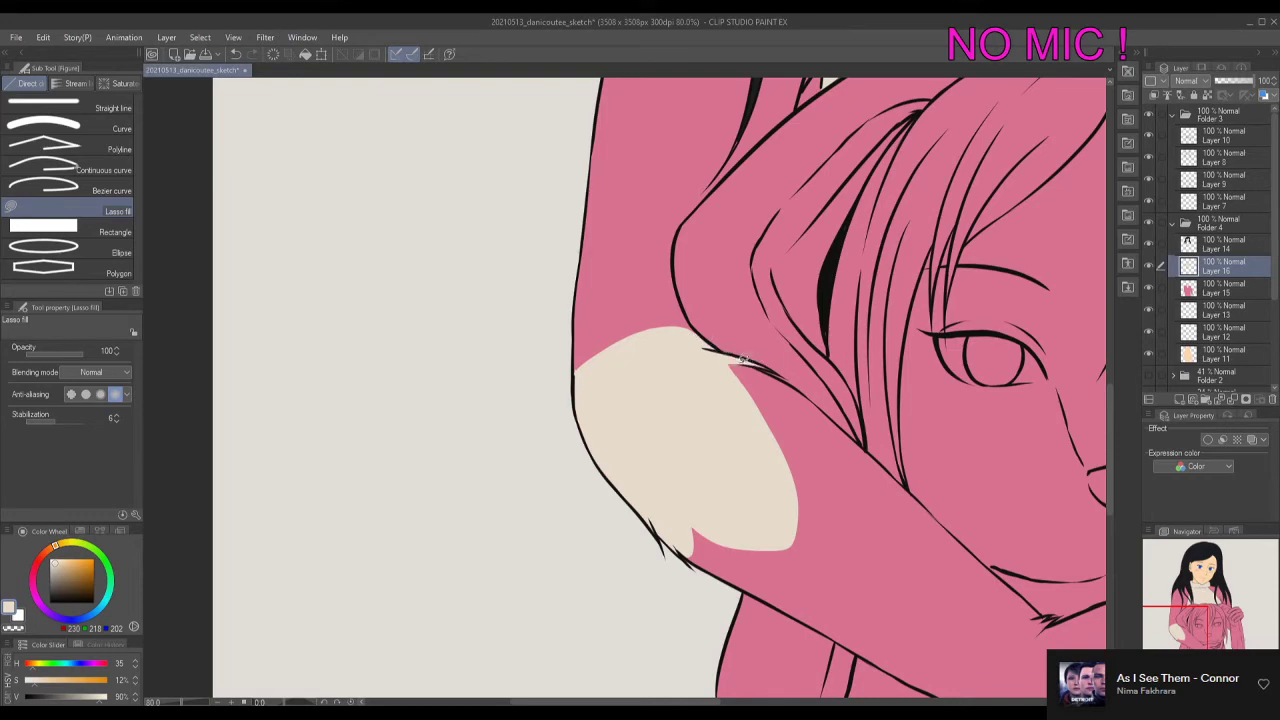
pyautogui.moveTo(774, 371)
pyautogui.mouseDown()
pyautogui.moveTo(738, 354)
pyautogui.moveTo(771, 363)
pyautogui.moveTo(880, 470)
pyautogui.moveTo(792, 425)
pyautogui.mouseUp()
pyautogui.click(1148, 288)
pyautogui.press('g')
pyautogui.scroll(-1, 862, 598)
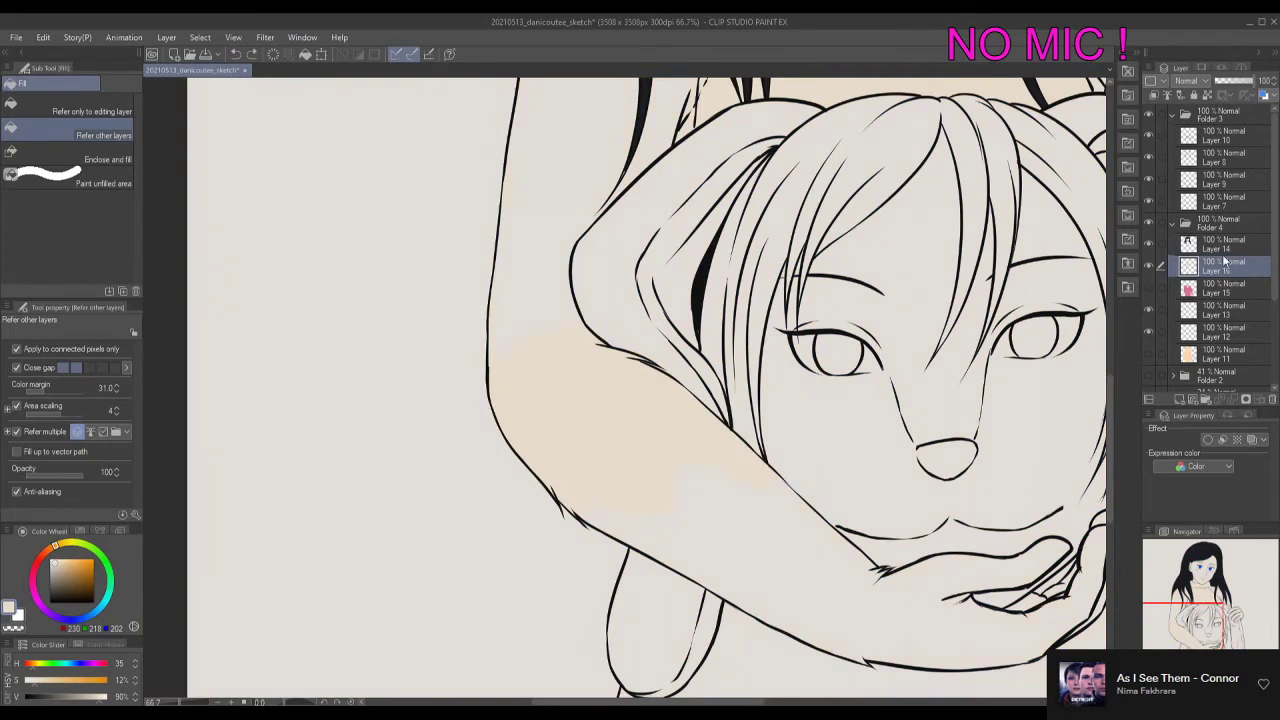
pyautogui.click(1148, 288)
pyautogui.press('u')
# Add a new layer in the line art folder and draw a dark pen line closing off the forearm's cream area.
pyautogui.hotkey('ctrl', 'shift', 'n')
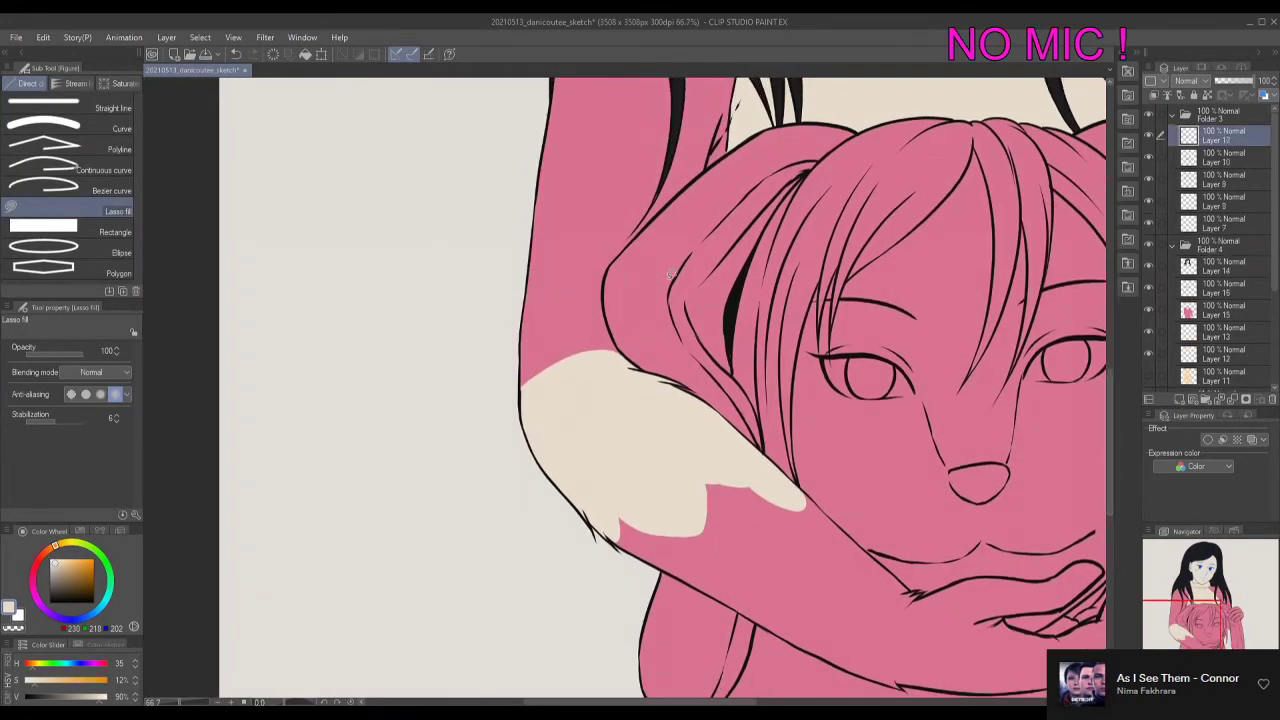
pyautogui.press('p')
pyautogui.press('x')
pyautogui.moveTo(733, 703)
pyautogui.mouseDown()
pyautogui.moveTo(774, 703)
pyautogui.moveTo(740, 703)
pyautogui.mouseUp()
# Hide the pink layer and bucket-fill the lower forearm and both hands cream on Layer 16.
pyautogui.click(1148, 310)
pyautogui.click(1215, 288)
pyautogui.press('g')
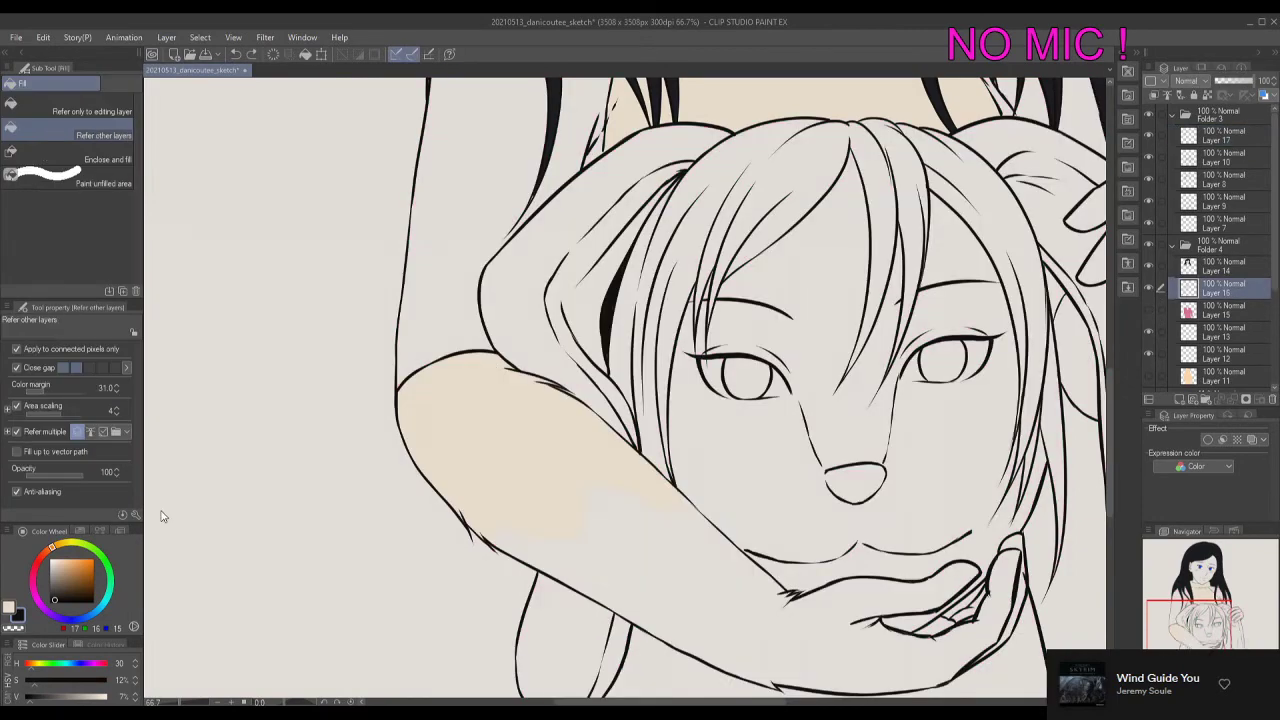
pyautogui.press('x')
pyautogui.scroll(-1, 978, 548)
pyautogui.hscroll(3, 993, 523)
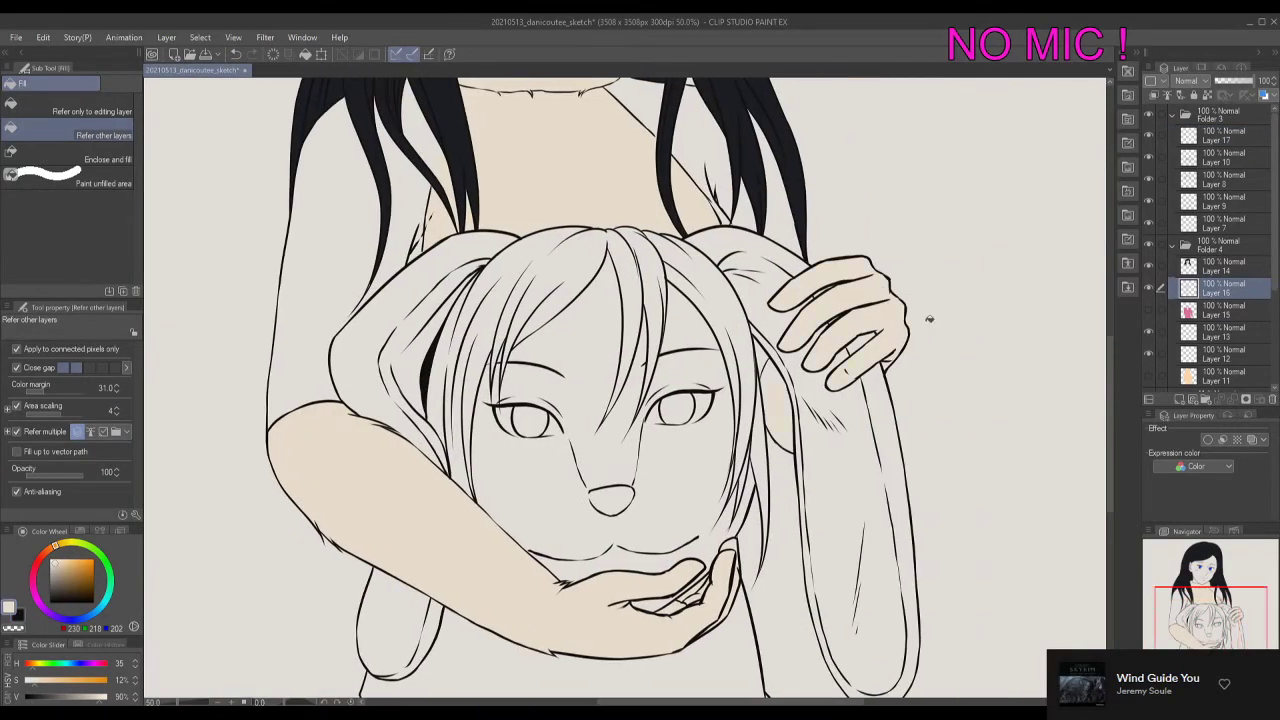
# Draw the belly patch outline with the G-pen and bucket-fill the patch cream on Layer 16.
pyautogui.scroll(-2, 929, 319)
pyautogui.scroll(3, 700, 420)
pyautogui.press('p')
pyautogui.press('x')
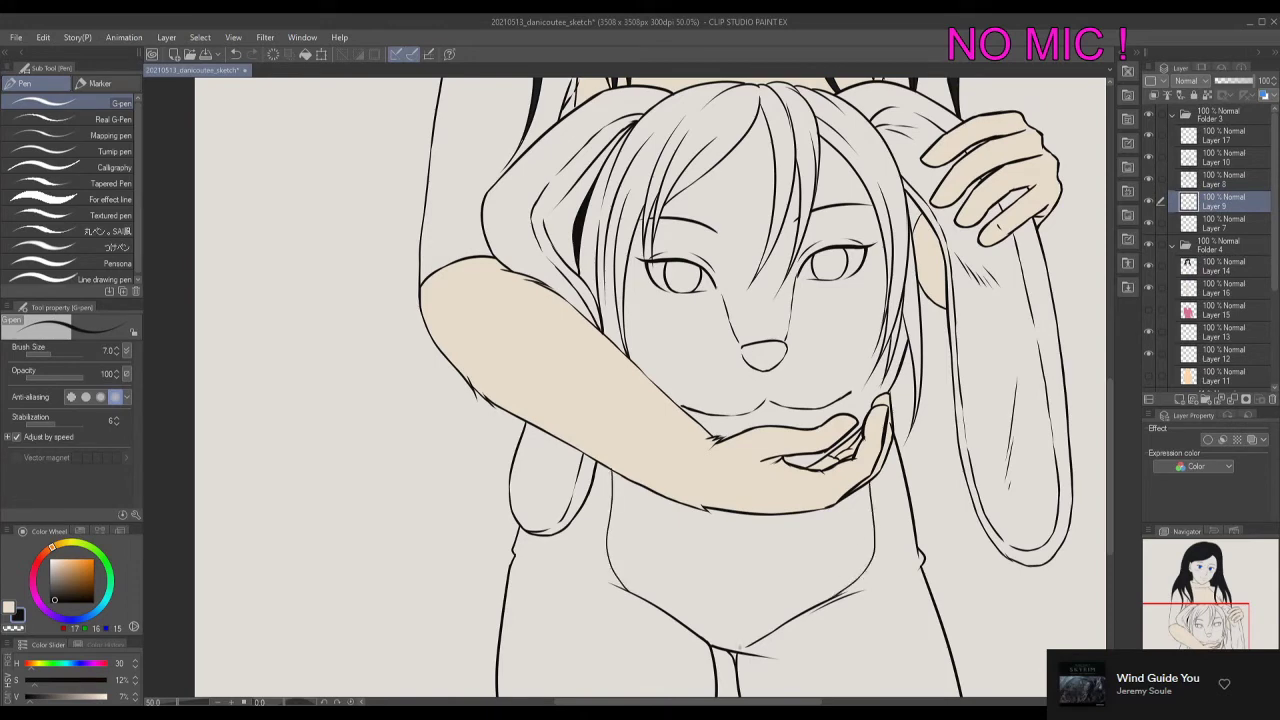
pyautogui.click(1215, 288)
pyautogui.press('g')
pyautogui.press('x')
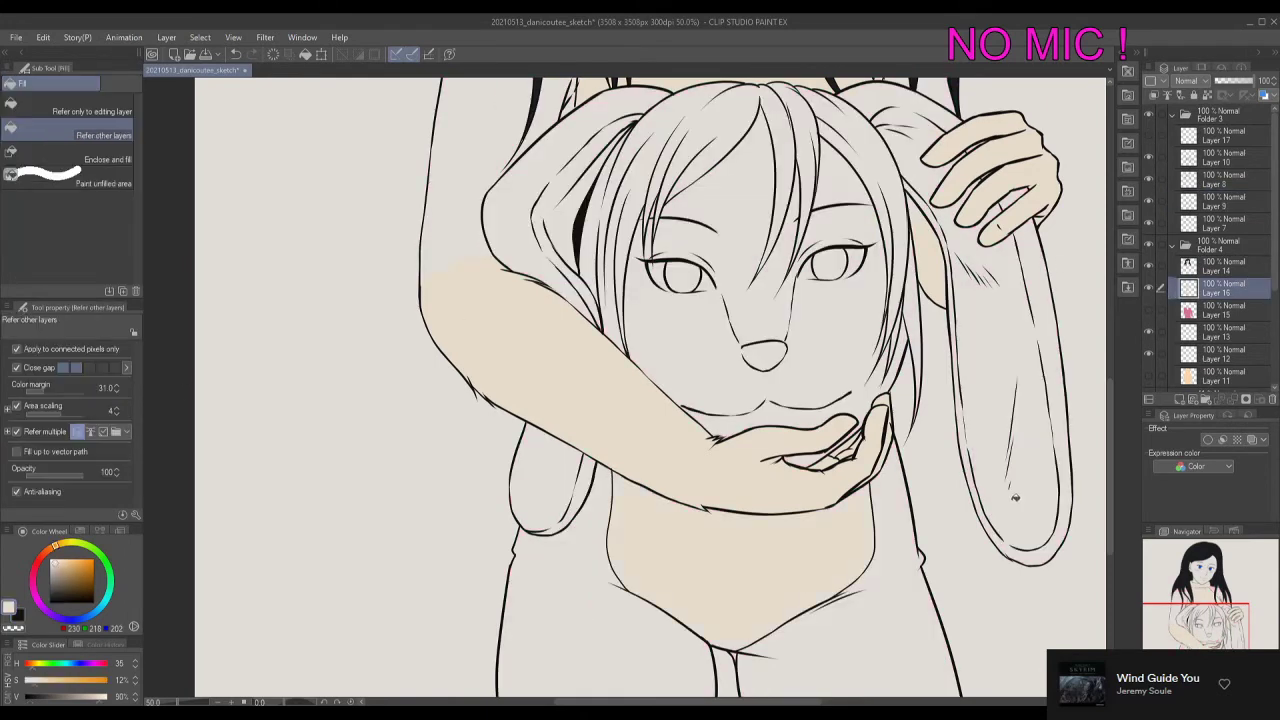
# Show the pink layer again and lasso-fill the narrow inner edge of the ear tip below the forearm cream.
pyautogui.click(1148, 310)
pyautogui.hotkey('ctrl', '-')
pyautogui.press('u')
pyautogui.hotkey('ctrl', '+')
pyautogui.hotkey('ctrl', '+')
pyautogui.hotkey('ctrl', '+')
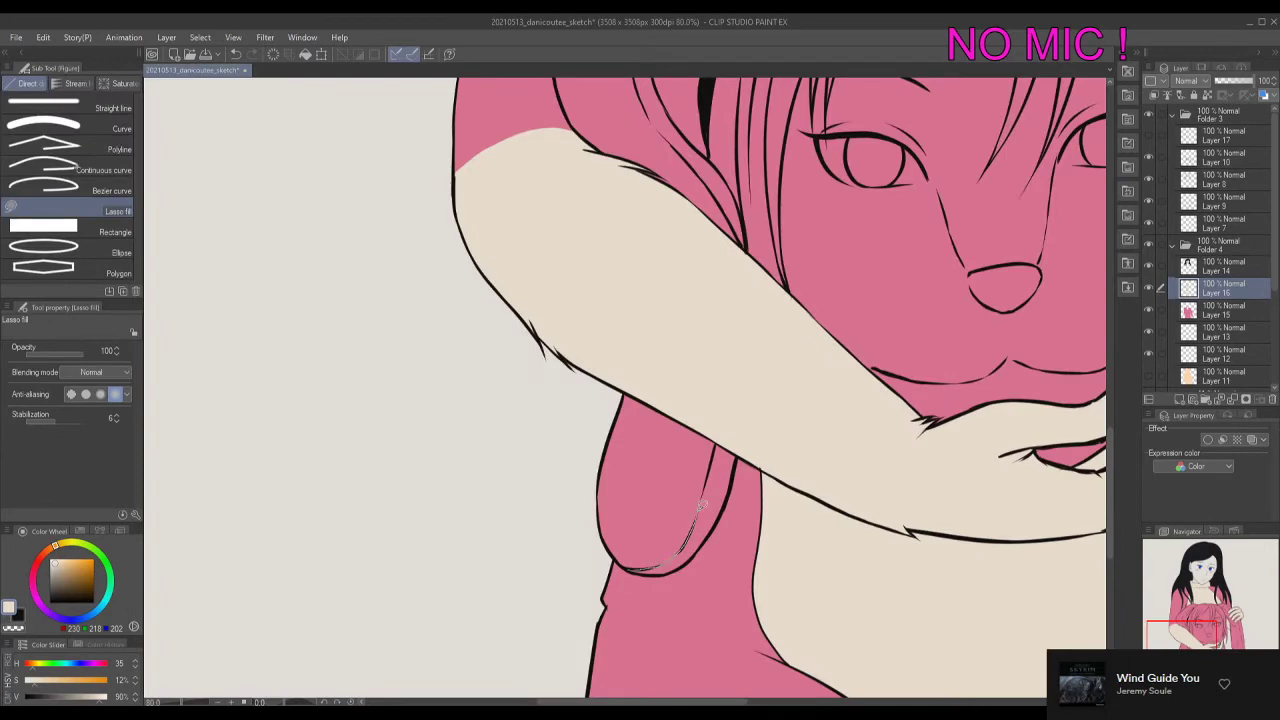
pyautogui.moveTo(648, 570); pyautogui.dragTo(645, 568)
# Lasso-fill the inner part of the mascot's ear above the bent forearm cream, down to its narrow end.
pyautogui.scroll(-2, 648, 570)
pyautogui.scroll(2, 731, 290)
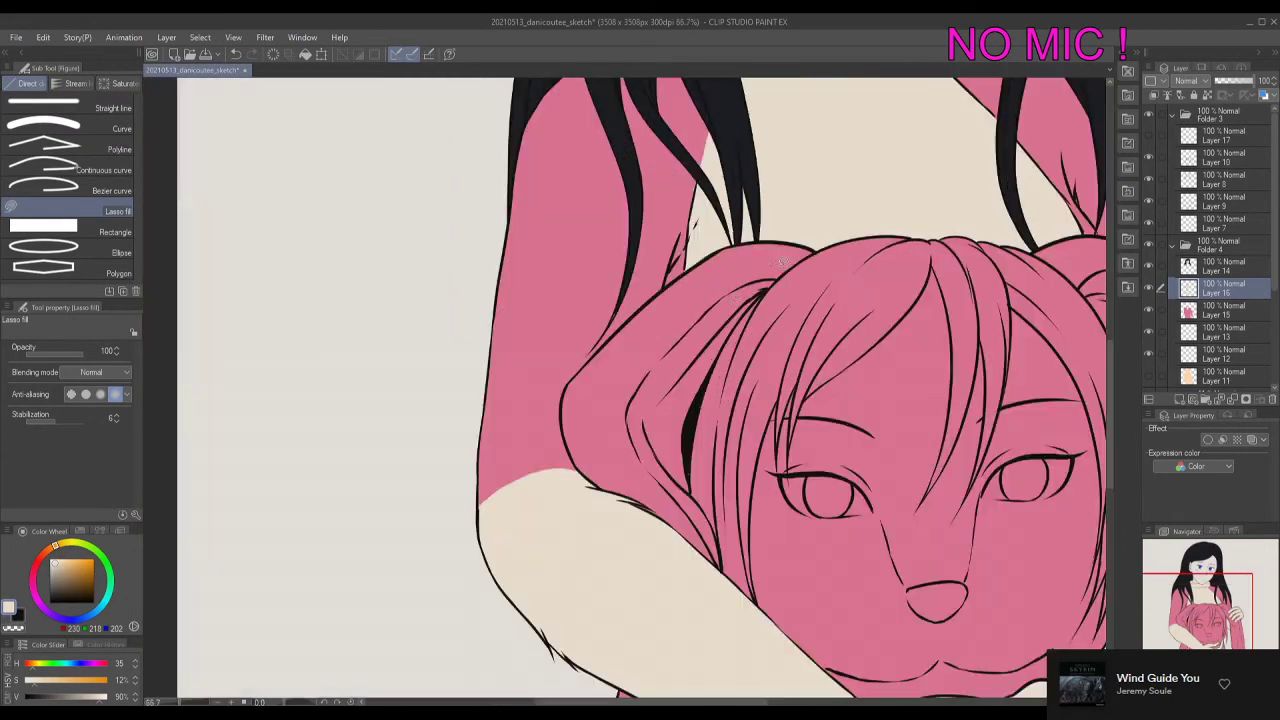
pyautogui.moveTo(628, 410)
pyautogui.mouseDown()
pyautogui.moveTo(640, 530)
pyautogui.moveTo(620, 500)
pyautogui.moveTo(640, 545)
pyautogui.moveTo(605, 455)
pyautogui.mouseUp()
pyautogui.scroll(2, 715, 355)
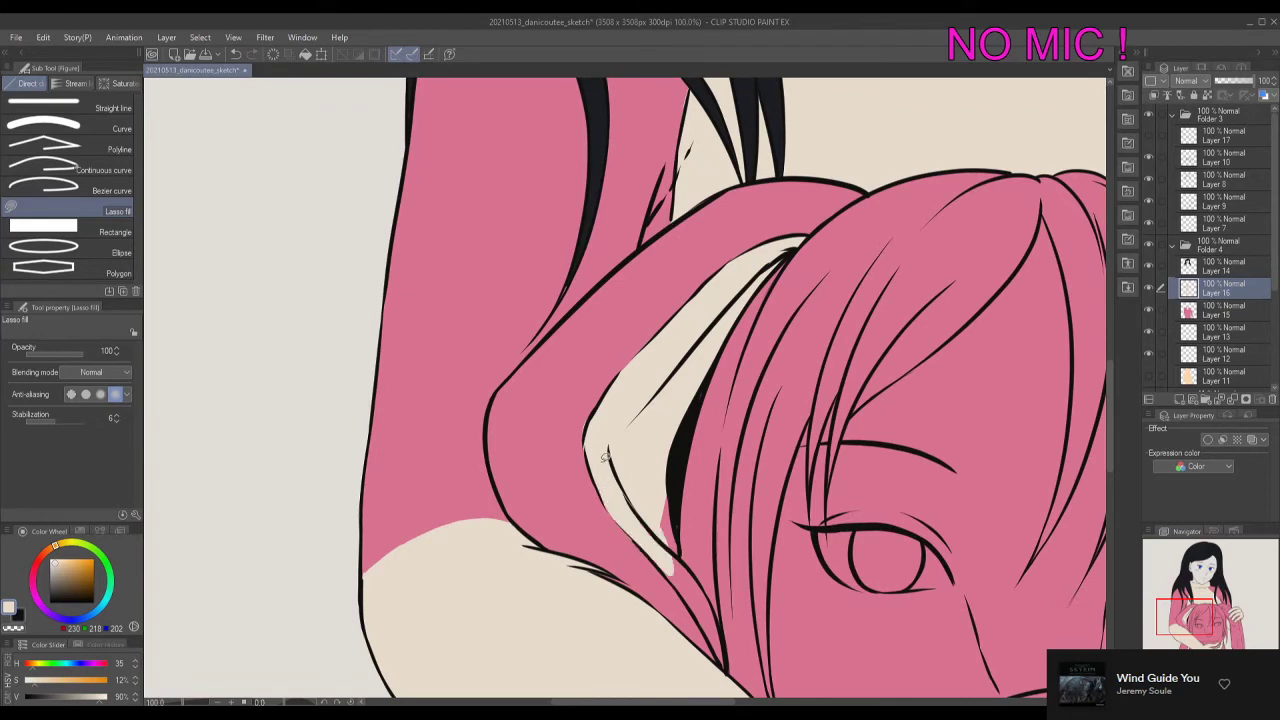
pyautogui.moveTo(682, 562); pyautogui.dragTo(678, 586)
pyautogui.moveTo(728, 660); pyautogui.dragTo(670, 565)
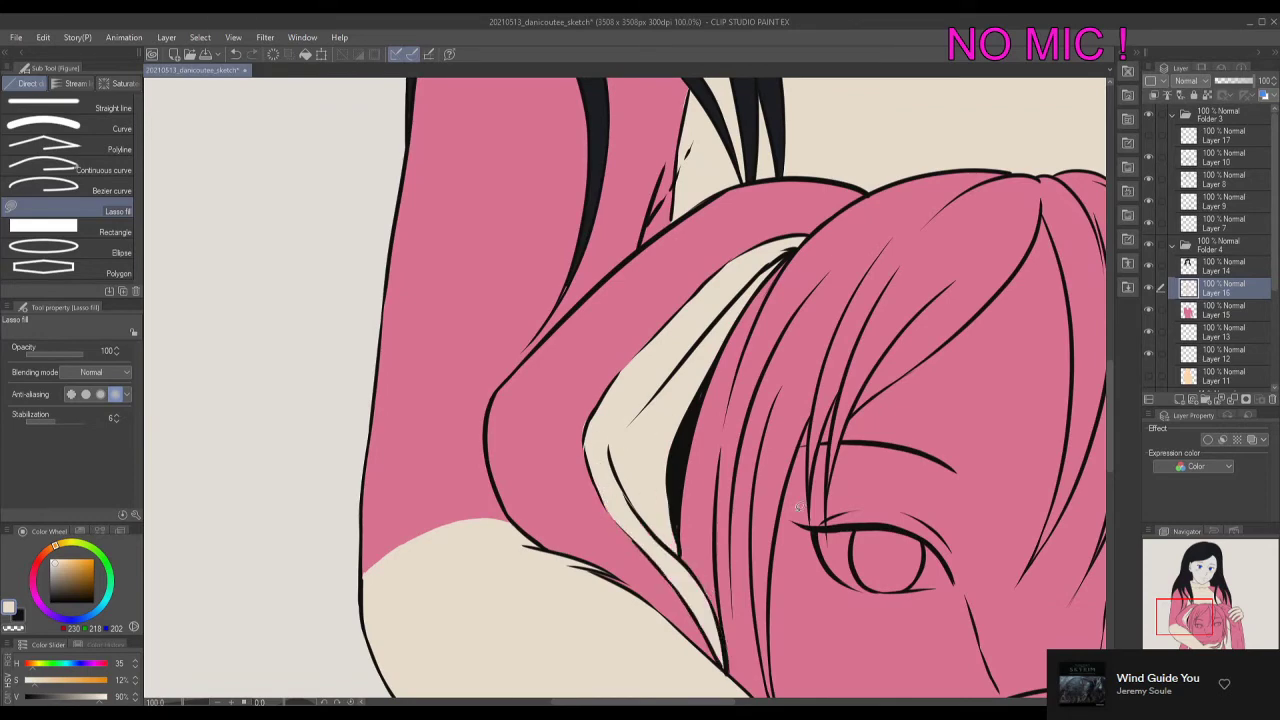
# Use Lasso fill to colour both of the mascot's eyes cream and tidy the fill edges.
pyautogui.press('e')
pyautogui.press('u')
pyautogui.scroll(-2, 700, 500)
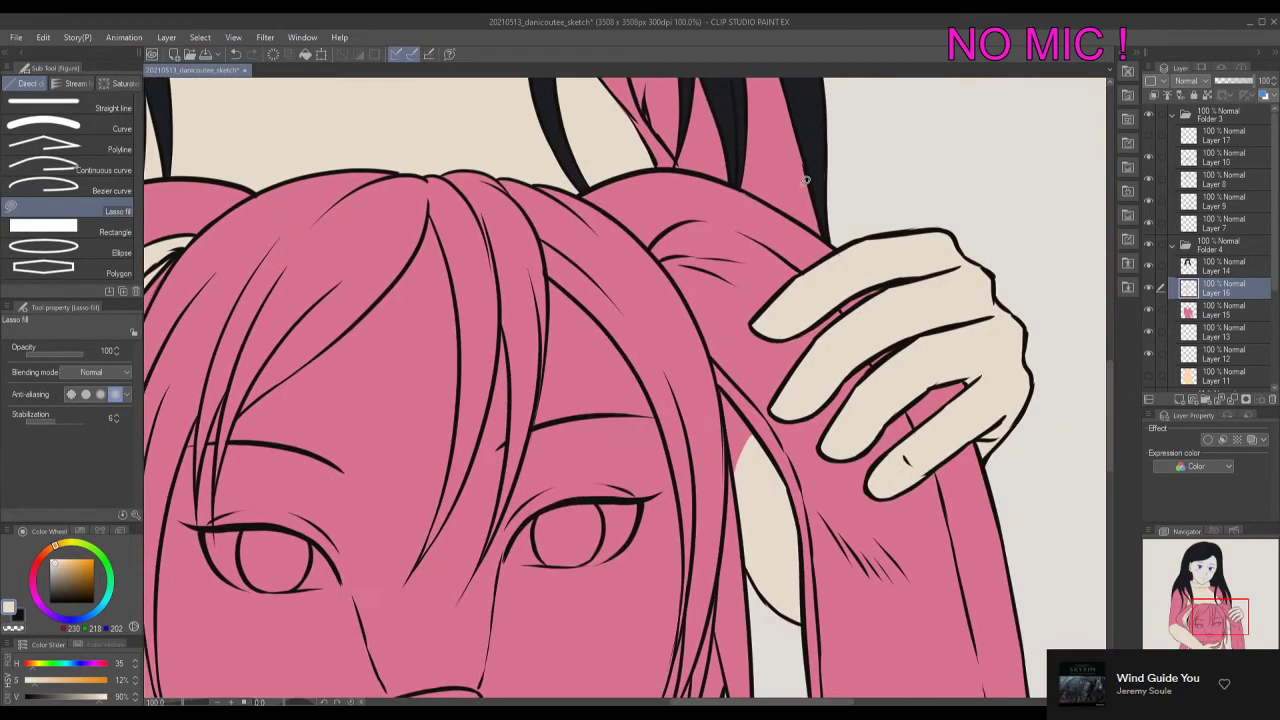
pyautogui.scroll(2, 823, 515)
pyautogui.moveTo(810, 563); pyautogui.dragTo(806, 562)
pyautogui.moveTo(490, 525)
pyautogui.mouseDown()
pyautogui.moveTo(580, 527)
pyautogui.moveTo(496, 535)
pyautogui.moveTo(530, 580)
pyautogui.moveTo(600, 586)
pyautogui.mouseUp()
pyautogui.press('e')
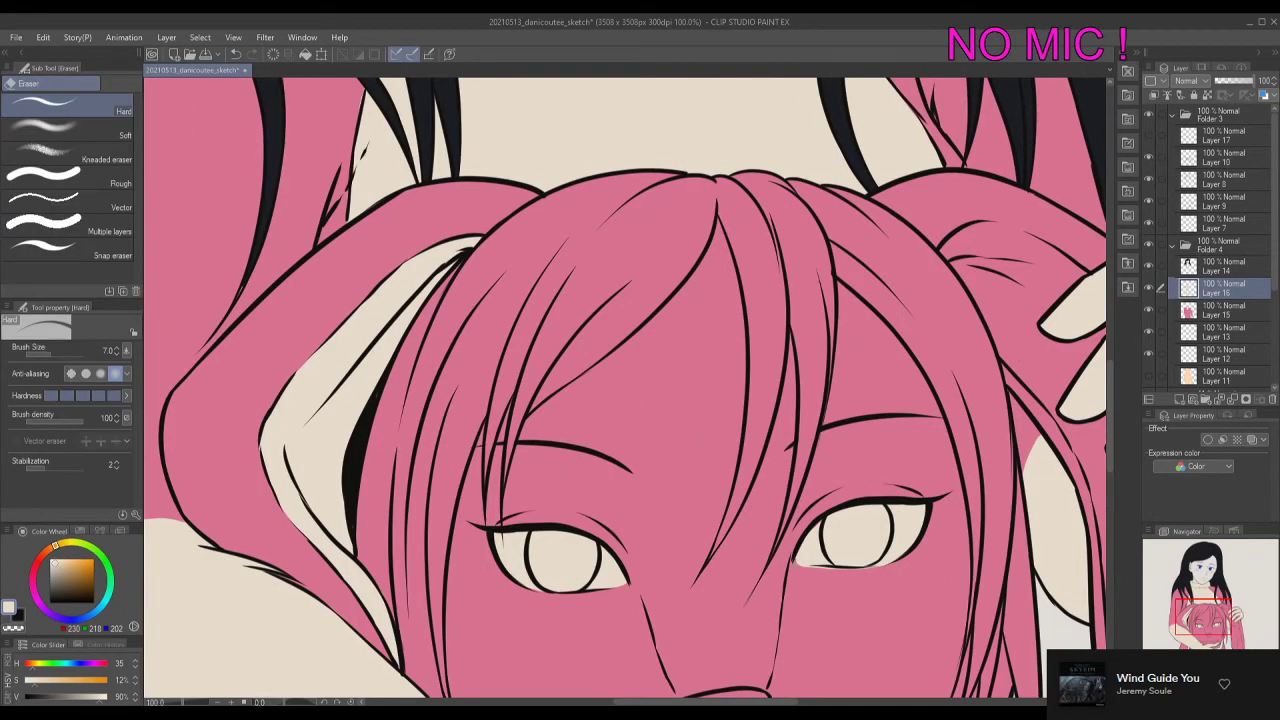
pyautogui.press('u')
# Lasso-fill the upper inner part of the mascot's held ear cream, around and beneath the woman's fingers.
pyautogui.scroll(2, 688, 232)
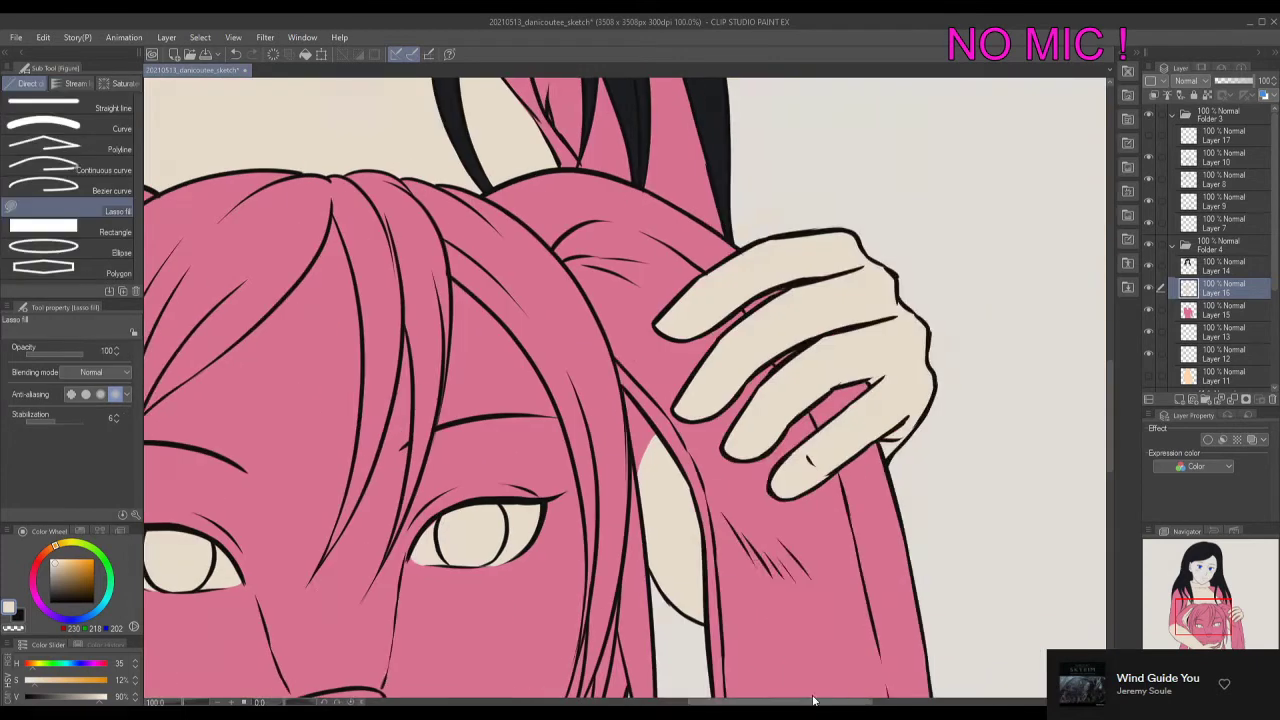
pyautogui.scroll(-2, 688, 232)
pyautogui.moveTo(787, 318)
pyautogui.mouseDown()
pyautogui.moveTo(790, 420)
pyautogui.moveTo(900, 350)
pyautogui.moveTo(817, 451)
pyautogui.moveTo(802, 426)
pyautogui.mouseUp()
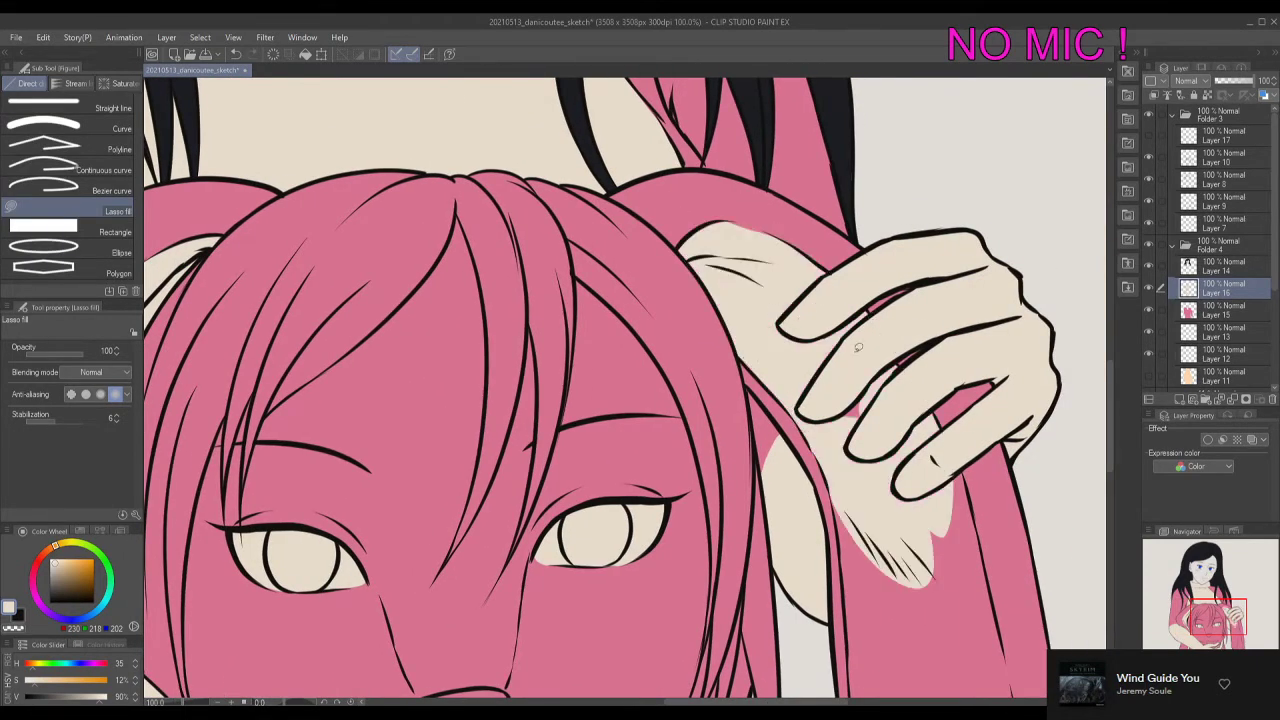
pyautogui.scroll(-3, 802, 426)
pyautogui.press('e')
pyautogui.press('u')
# Extend the cream fill along the inside of the long hanging ear down to its rounded tip.
pyautogui.scroll(-1, 640, 390)
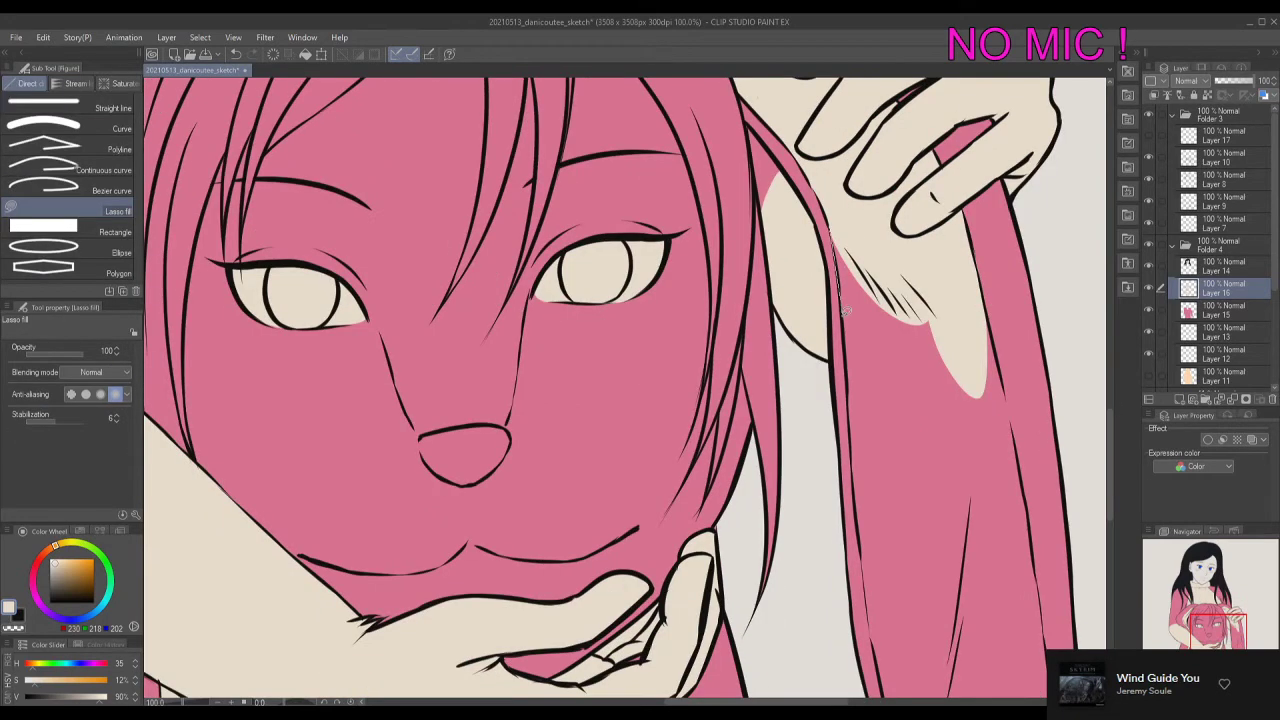
pyautogui.moveTo(835, 240); pyautogui.dragTo(900, 530)
pyautogui.moveTo(950, 300); pyautogui.dragTo(1010, 530)
pyautogui.scroll(1, 1108, 451)
pyautogui.scroll(-1, 1108, 451)
pyautogui.moveTo(852, 235); pyautogui.dragTo(895, 385)
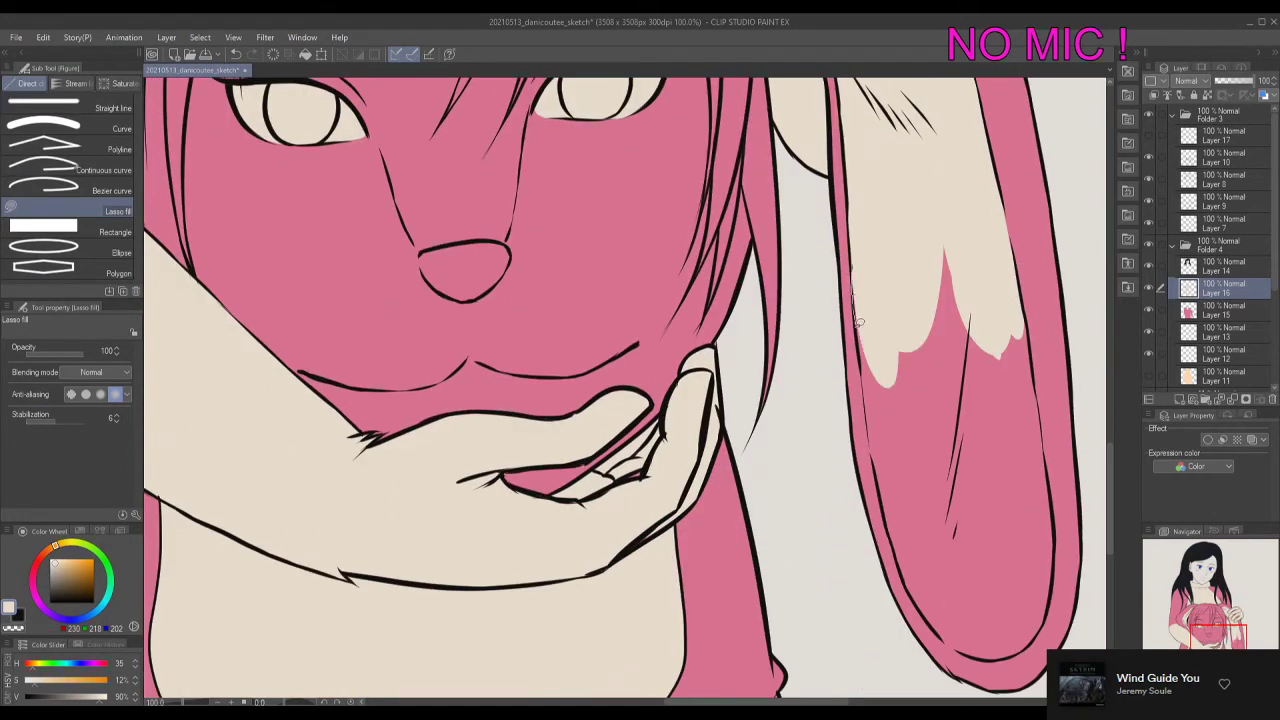
pyautogui.moveTo(935, 251)
pyautogui.mouseDown()
pyautogui.moveTo(870, 495)
pyautogui.moveTo(900, 578)
pyautogui.moveTo(1000, 500)
pyautogui.mouseUp()
pyautogui.moveTo(1030, 362); pyautogui.dragTo(1000, 560)
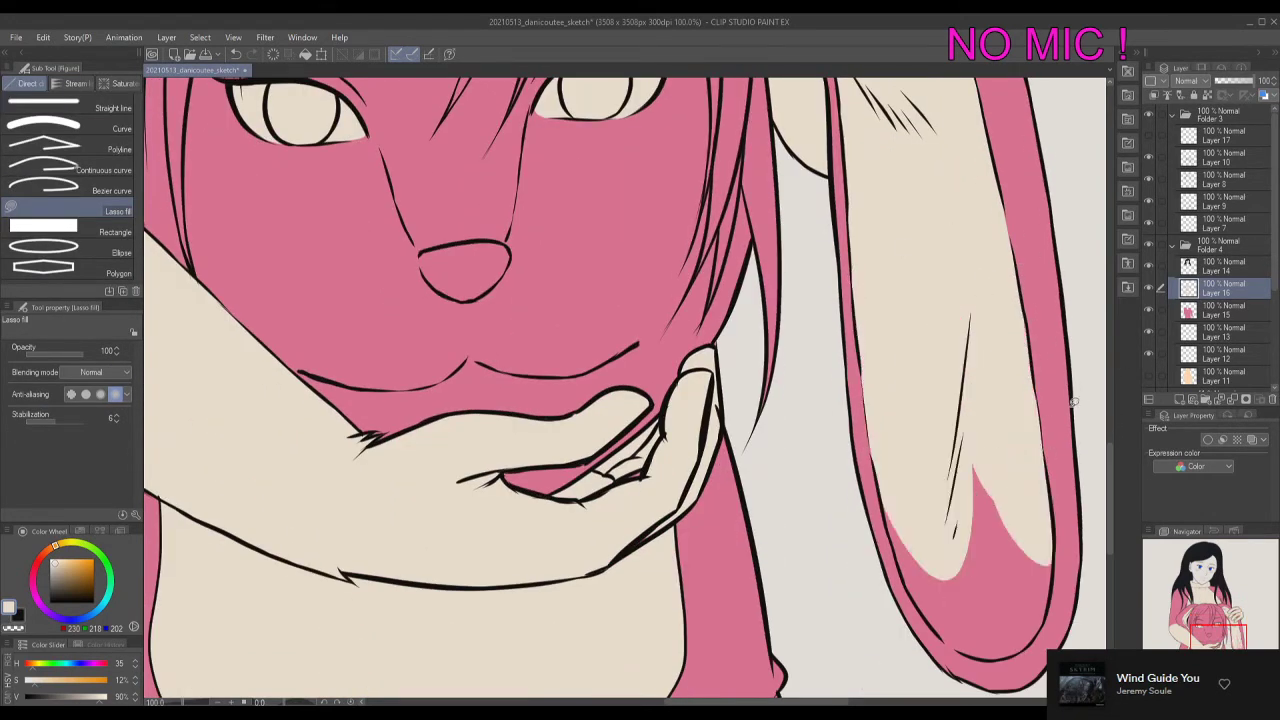
pyautogui.scroll(-2, 1000, 560)
pyautogui.moveTo(935, 410)
pyautogui.mouseDown()
pyautogui.moveTo(929, 520)
pyautogui.moveTo(990, 566)
pyautogui.mouseUp()
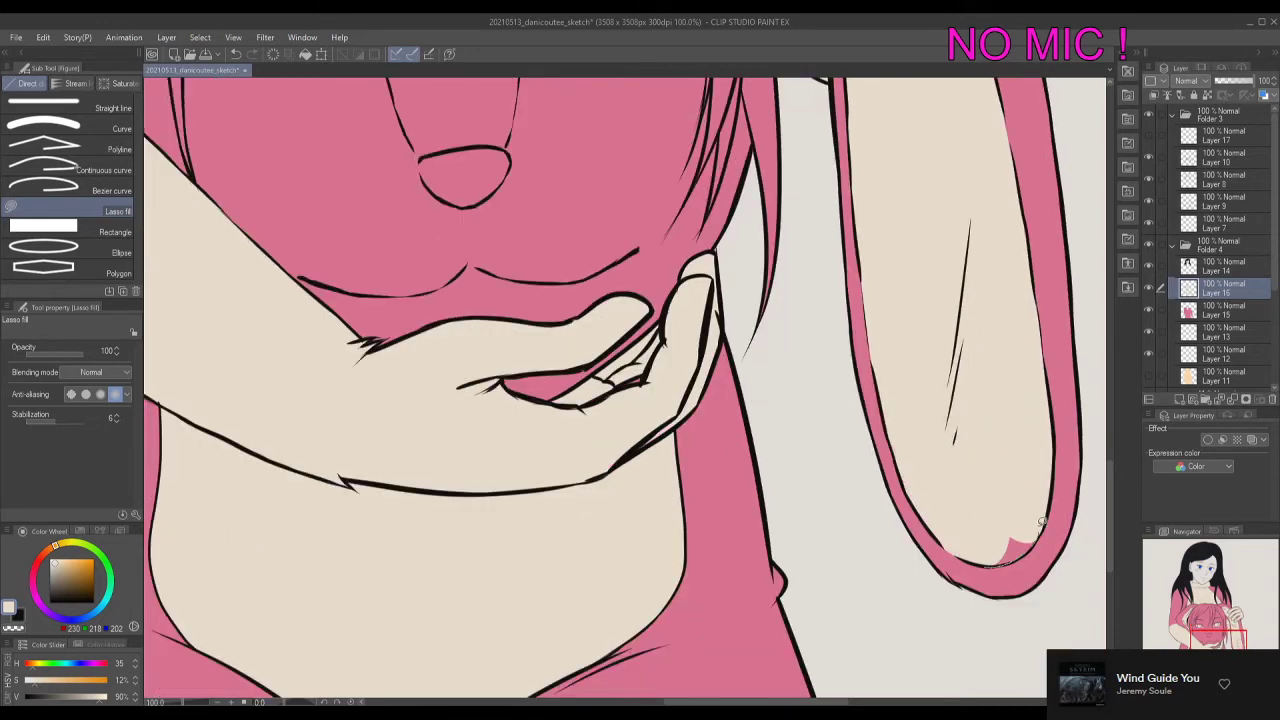
pyautogui.scroll(-1, 900, 566)
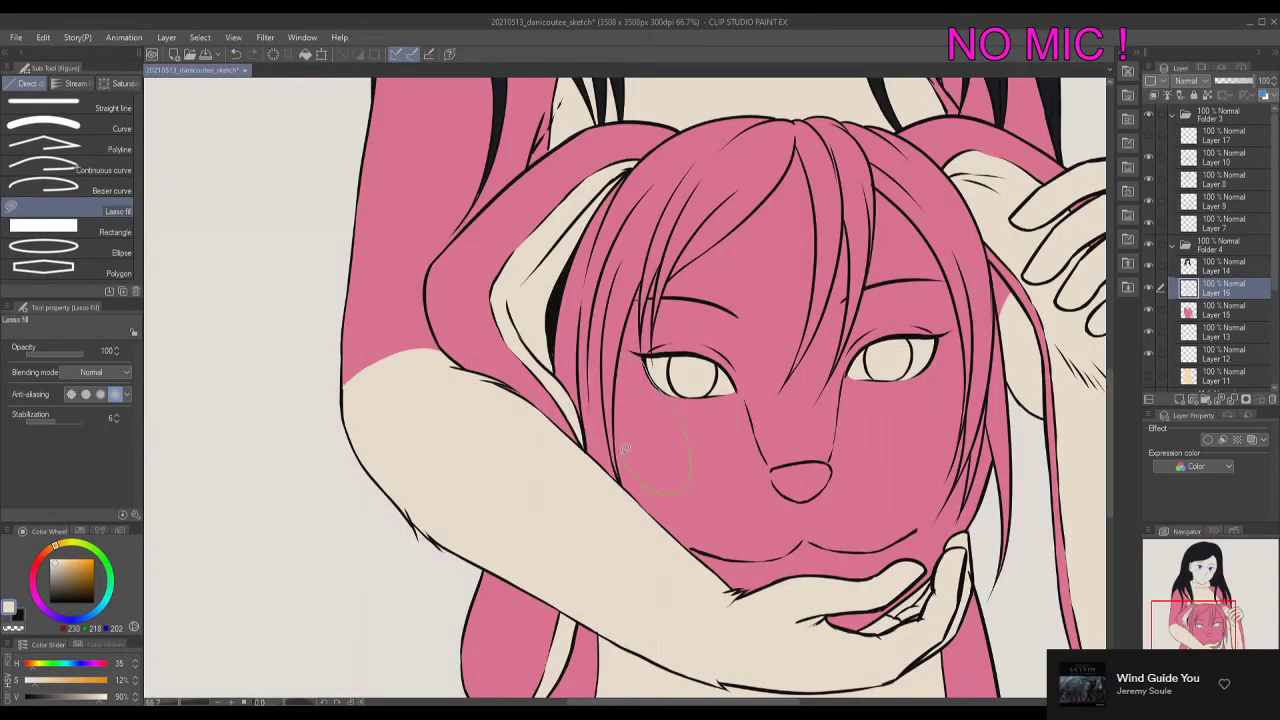
# Lasso-fill the mascot's cheek beside the bent forearm and the muzzle under the nose cream.
pyautogui.moveTo(624, 450); pyautogui.dragTo(618, 345)
pyautogui.moveTo(652, 385)
pyautogui.mouseDown()
pyautogui.moveTo(748, 406)
pyautogui.moveTo(724, 388)
pyautogui.moveTo(755, 428)
pyautogui.mouseUp()
pyautogui.moveTo(773, 470)
pyautogui.mouseDown()
pyautogui.moveTo(633, 494)
pyautogui.moveTo(765, 585)
pyautogui.mouseUp()
pyautogui.moveTo(805, 500); pyautogui.dragTo(857, 503)
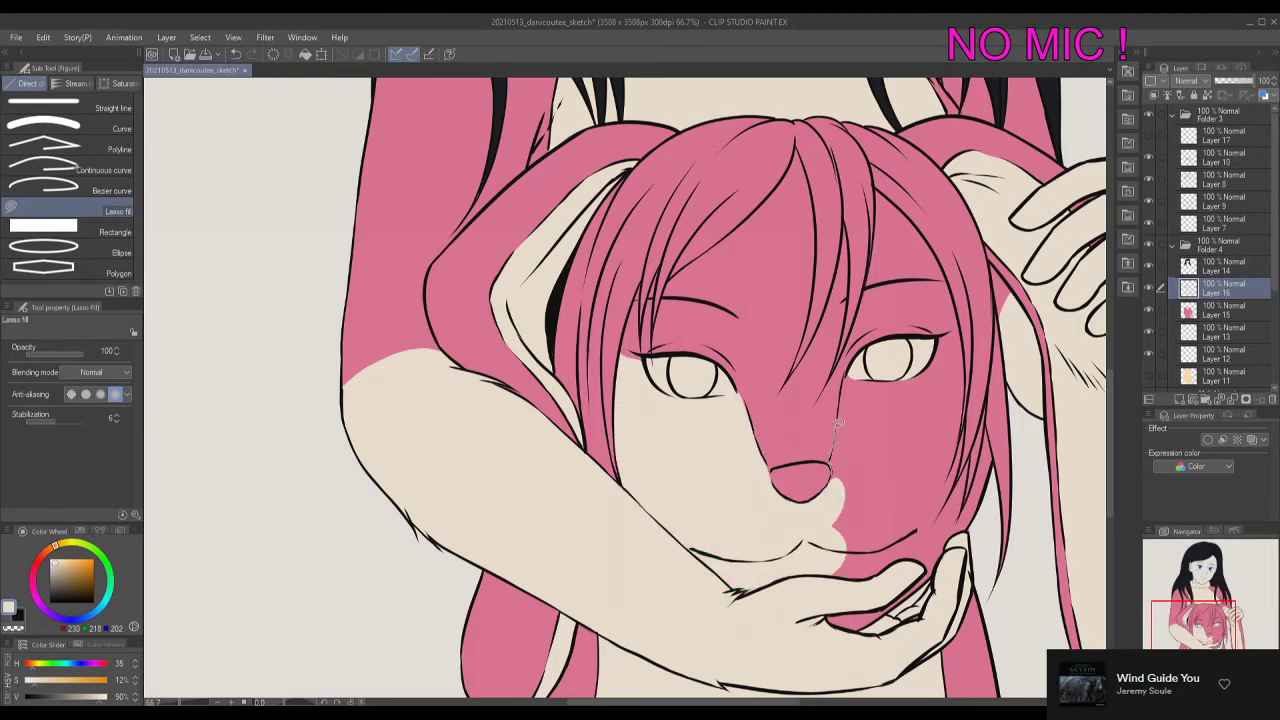
# Fill the mascot's other cheek and the chin area above the supporting hand cream with Lasso fill.
pyautogui.moveTo(966, 365)
pyautogui.mouseDown()
pyautogui.moveTo(962, 332)
pyautogui.moveTo(970, 441)
pyautogui.moveTo(932, 538)
pyautogui.mouseUp()
pyautogui.moveTo(990, 428)
pyautogui.mouseDown()
pyautogui.moveTo(996, 468)
pyautogui.moveTo(975, 500)
pyautogui.mouseUp()
pyautogui.scroll(-3, 1100, 418)
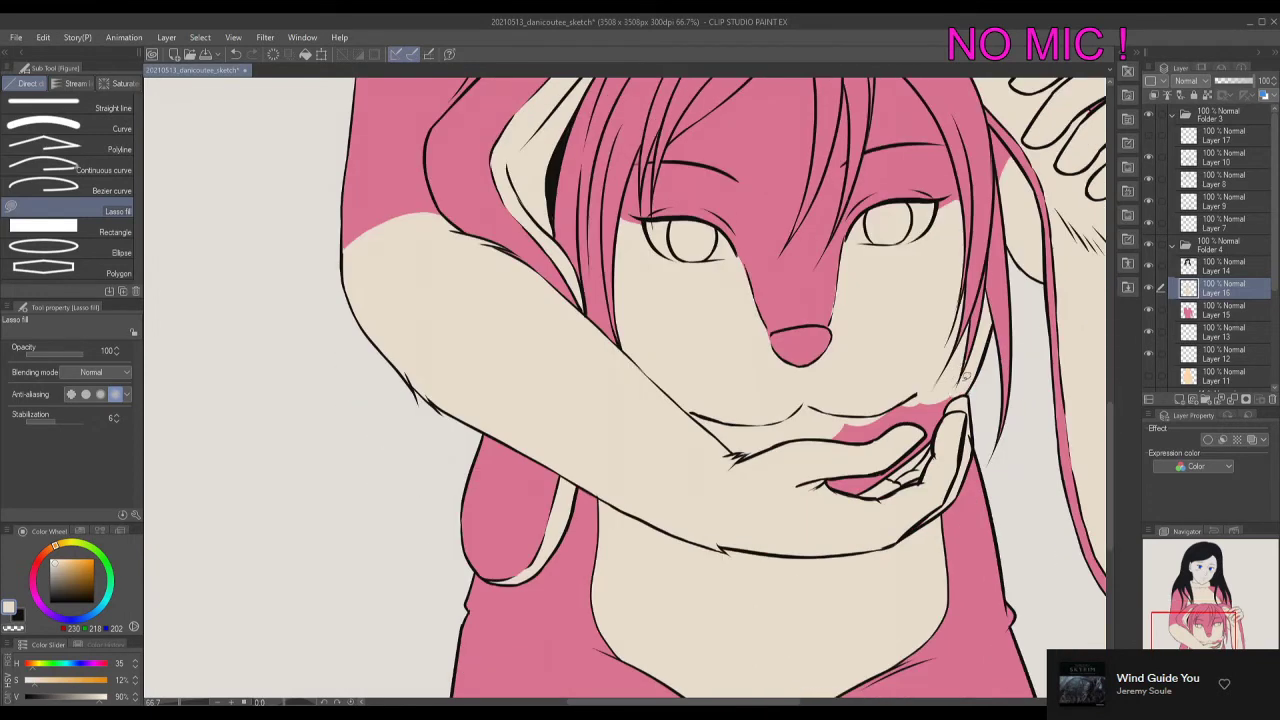
pyautogui.moveTo(820, 434); pyautogui.dragTo(822, 431)
pyautogui.press('e')
pyautogui.press('u')
# On a new layer above the cream layer, fill both of the mascot's irises light blue.
pyautogui.hotkey('ctrl', '-')
pyautogui.hotkey('ctrl', '-')
pyautogui.hotkey('ctrl', '-')
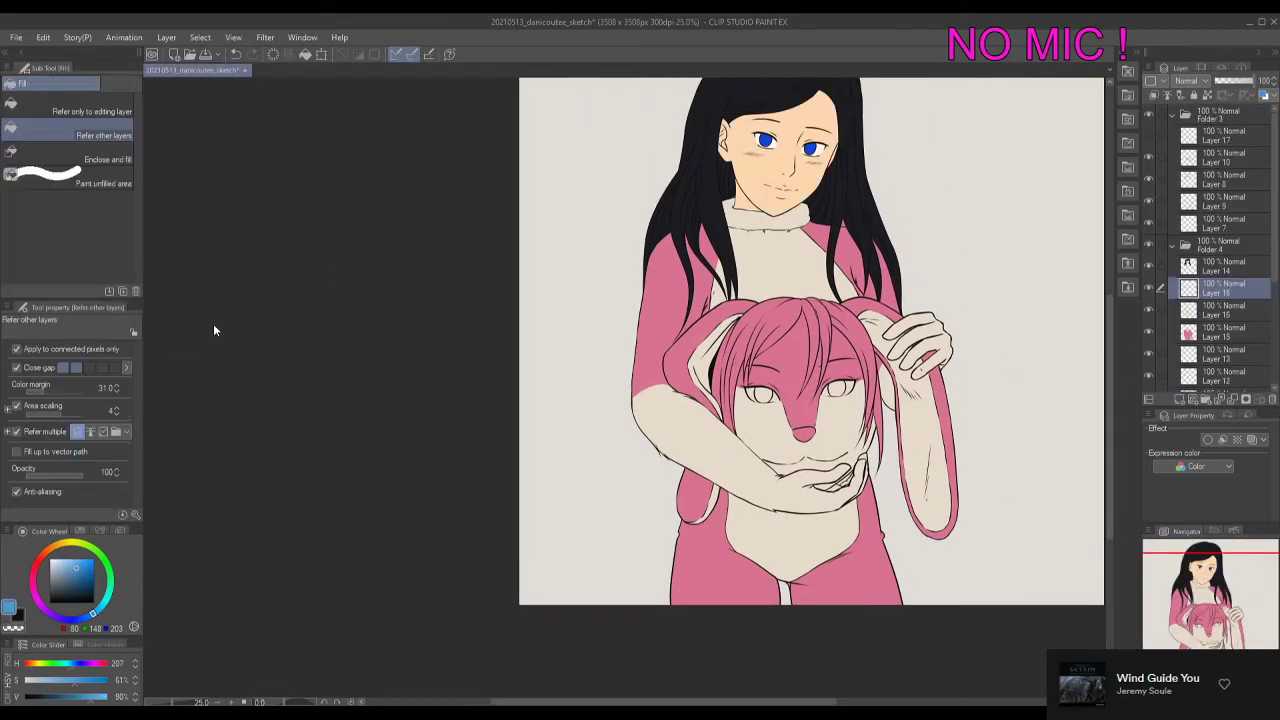
pyautogui.scroll(4, 808, 442)
pyautogui.press('x')
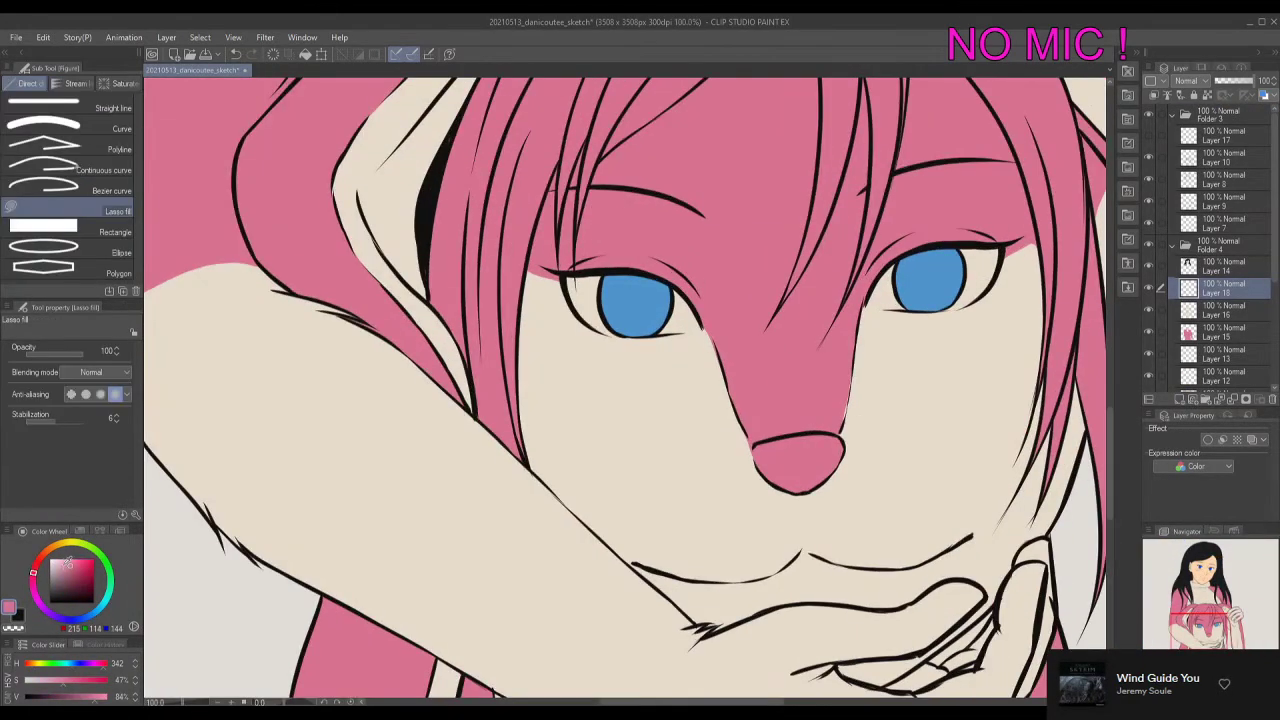
# Recolour the mascot's nose light pink with Lasso fill on the iris layer.
pyautogui.scroll(1, 857, 417)
pyautogui.moveTo(700, 455); pyautogui.dragTo(705, 452)
pyautogui.hotkey('ctrl', '-')
pyautogui.hotkey('ctrl', '-')
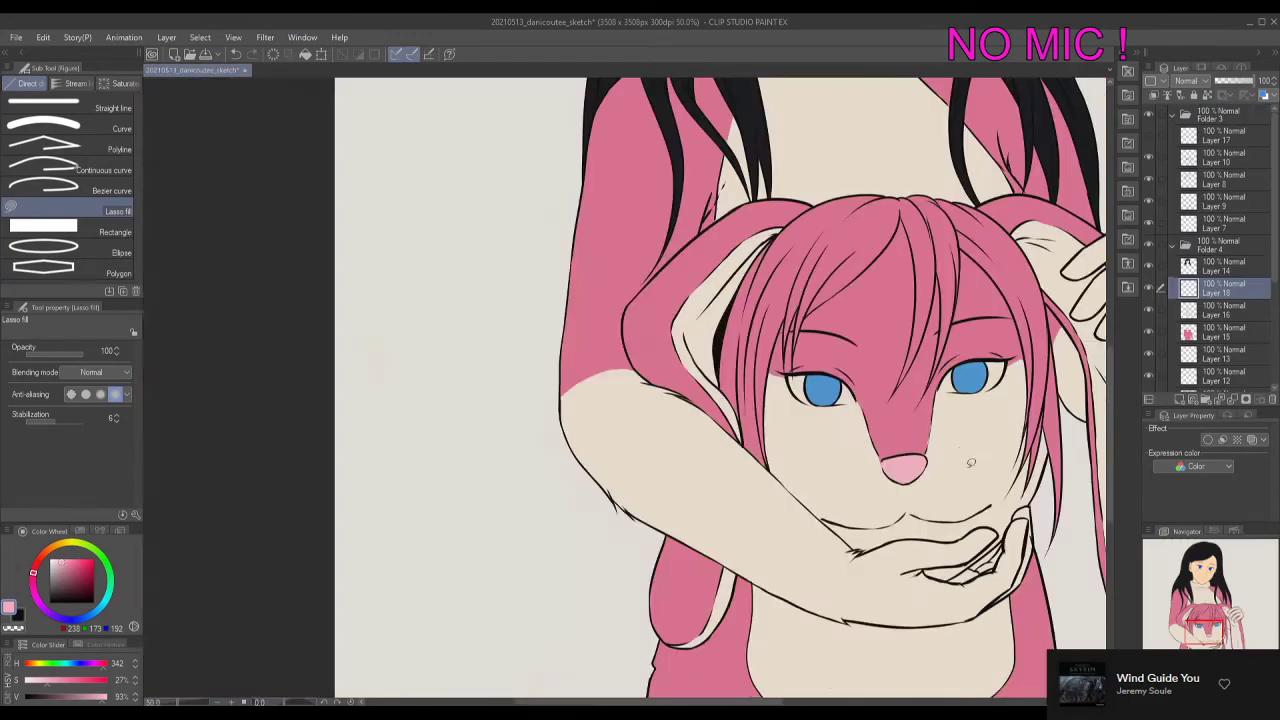
pyautogui.hotkey('ctrl', '+')
pyautogui.press('e')
pyautogui.hotkey('ctrl', '-')
pyautogui.hotkey('ctrl', '-')
pyautogui.hotkey('ctrl', '-')
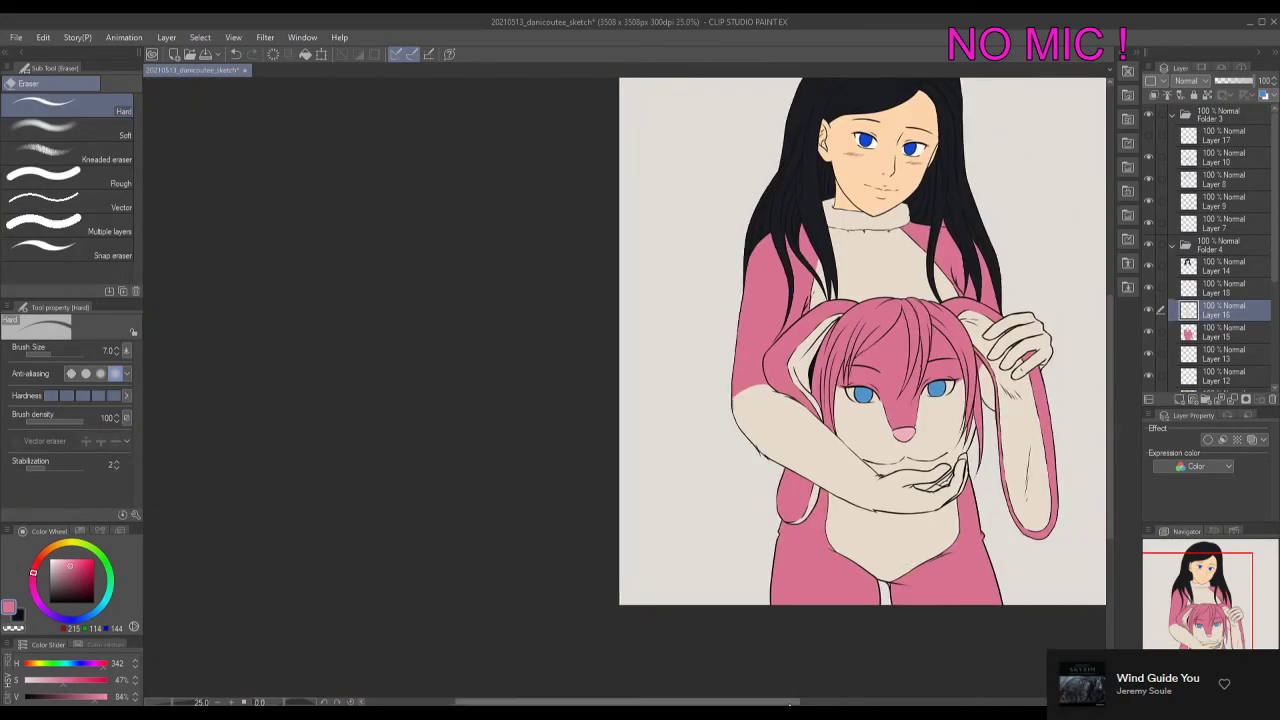
# On a new layer above the irises, fill the mascot's hair salmon pink with the Fill tool, temporarily hiding the suit's pink layer.
pyautogui.hotkey('ctrl', '+')
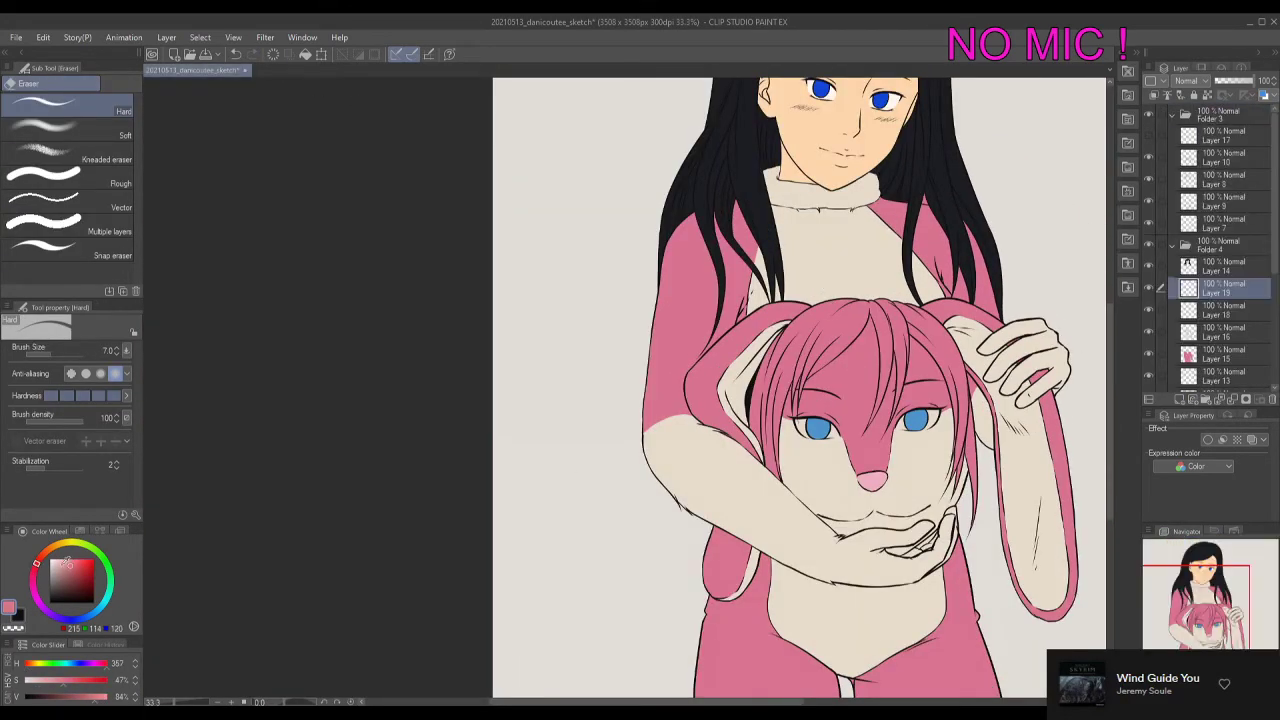
pyautogui.press('g')
pyautogui.hotkey('ctrl', '+')
pyautogui.hotkey('ctrl', '+')
pyautogui.hotkey('ctrl', '-')
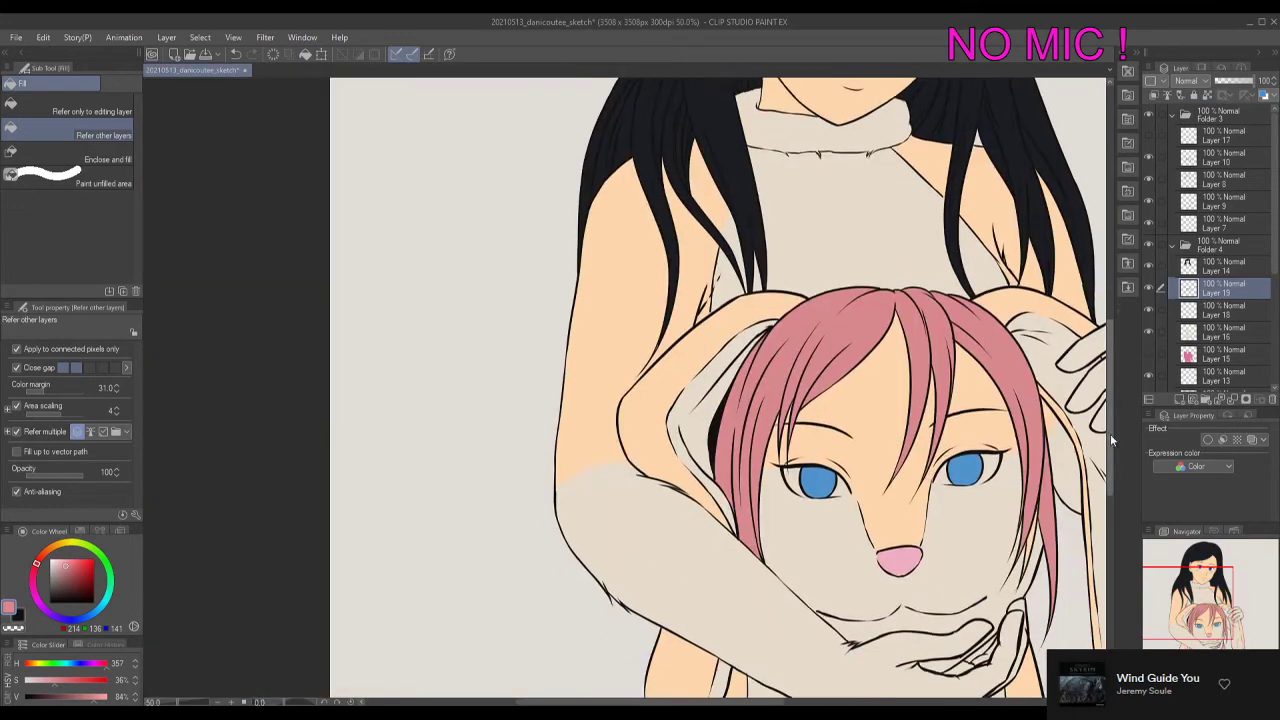
pyautogui.hotkey('ctrl', '-')
pyautogui.hotkey('ctrl', '-')
pyautogui.hotkey('ctrl', '+')
pyautogui.hotkey('ctrl', '+')
# Complete the salmon pink on the mascot's fringe and side strand tips with Lasso fill.
pyautogui.press('u')
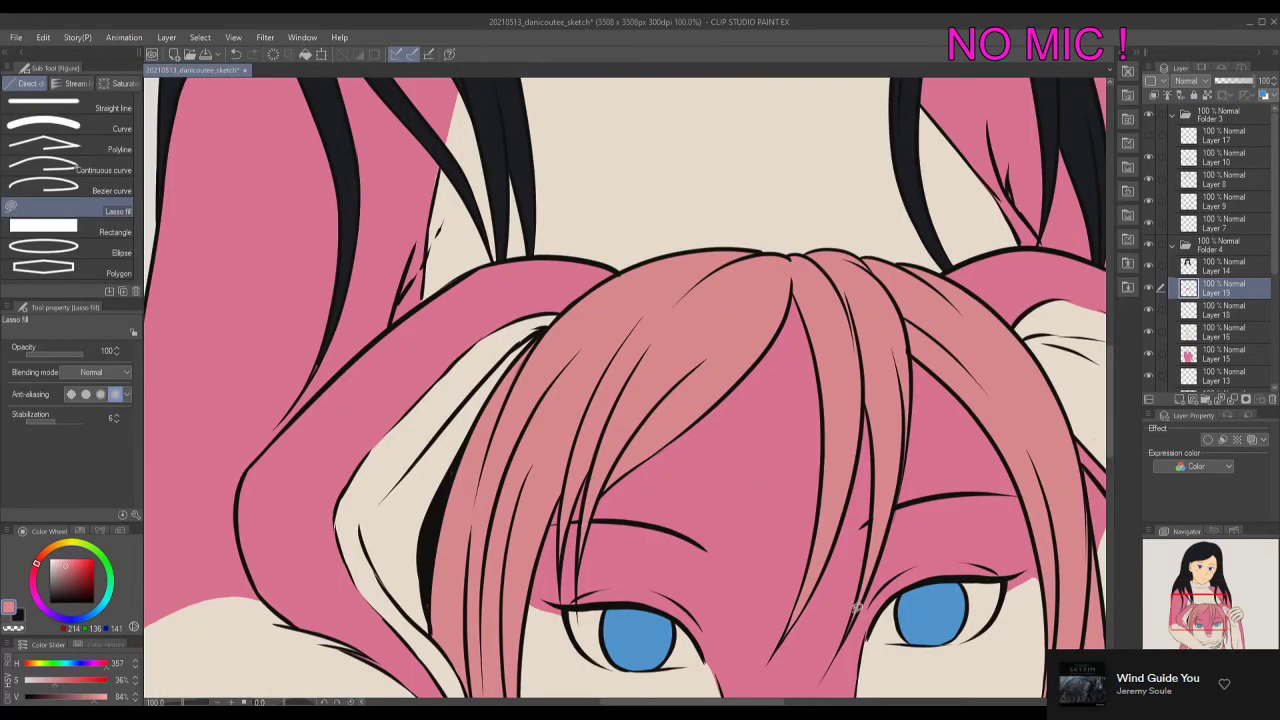
pyautogui.hotkey('ctrl', '+')
pyautogui.hotkey('ctrl', '-')
pyautogui.hotkey('ctrl', '+')
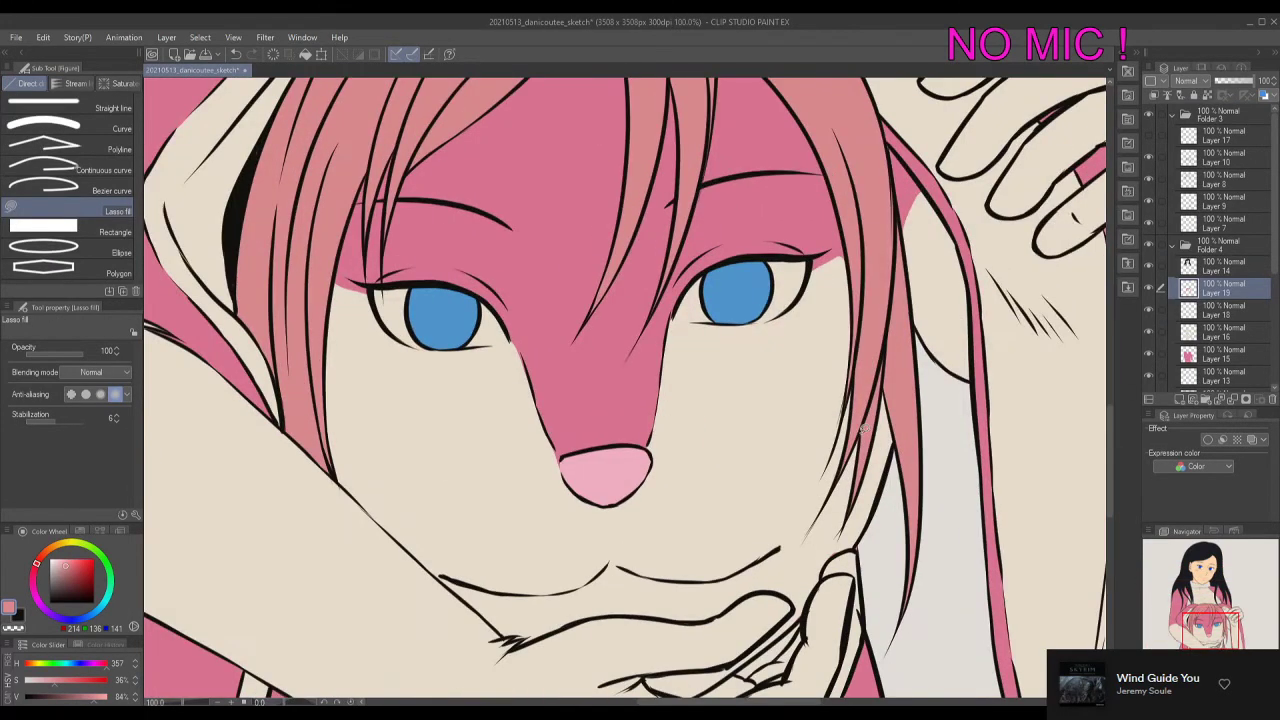
pyautogui.hotkey('ctrl', '-')
pyautogui.hotkey('ctrl', '-')
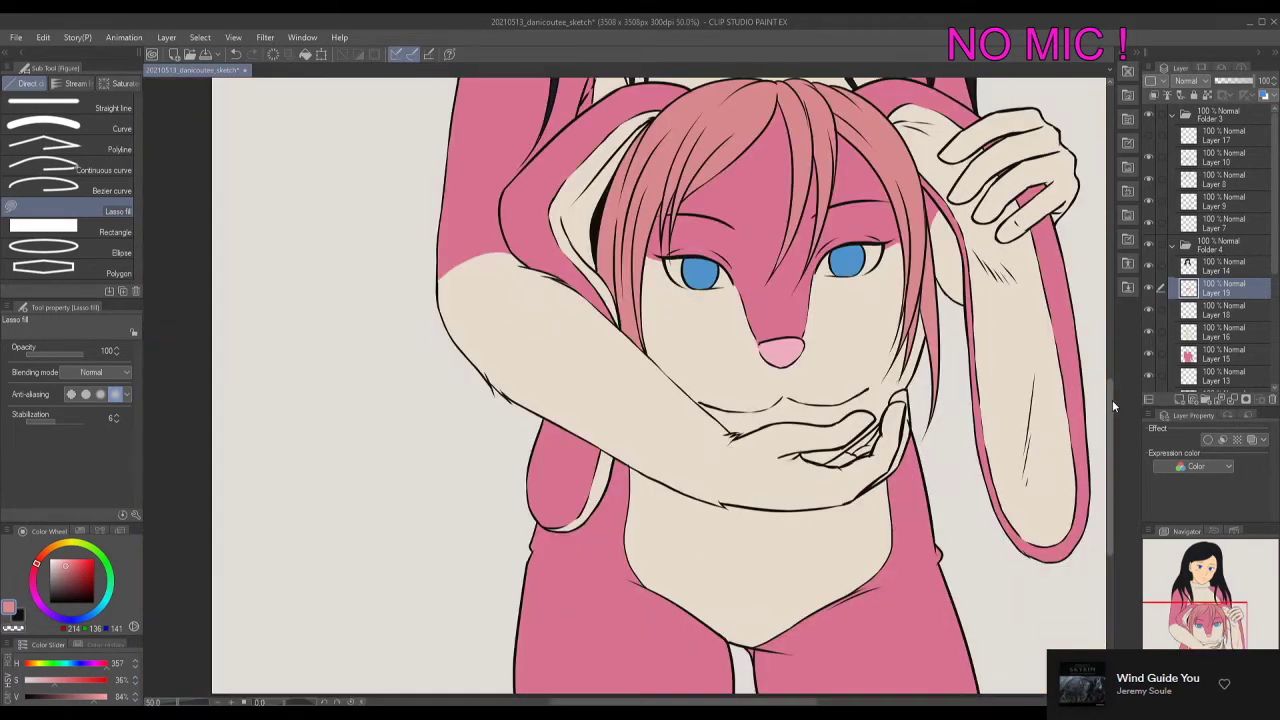
# In a new folder beneath the flat colours, fill a new layer with muted green as the background and save the file.
pyautogui.hotkey('ctrl', '-')
pyautogui.hotkey('ctrl', '-')
pyautogui.scroll(-3, 1210, 280)
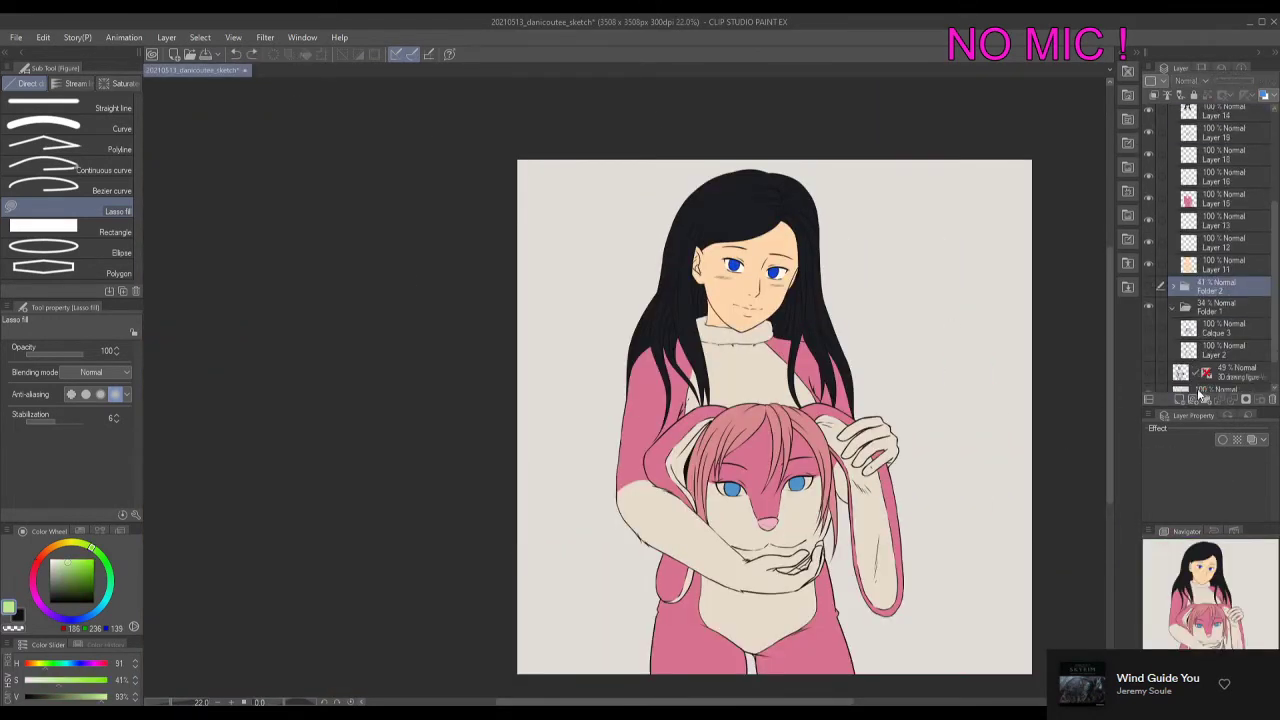
pyautogui.click(1225, 307)
pyautogui.hotkey('alt', 'BackSpace')
pyautogui.hotkey('ctrl', 'z')
pyautogui.hotkey('alt', 'BackSpace')
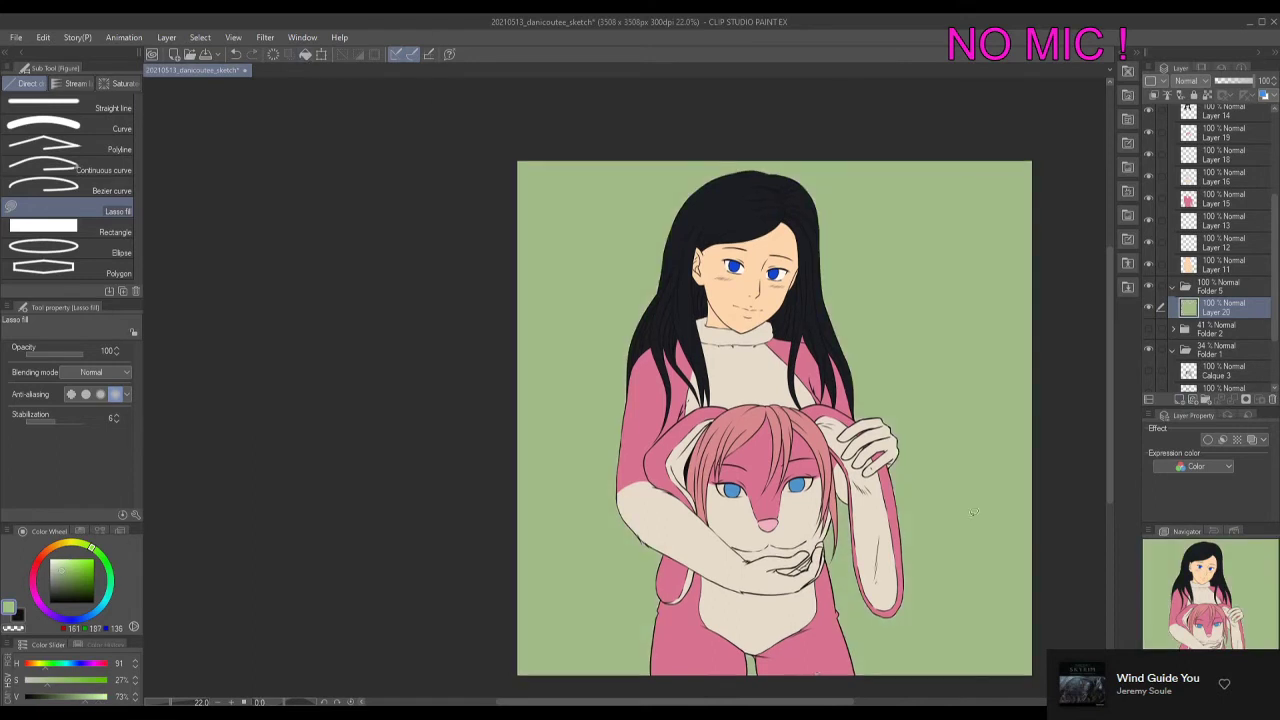
pyautogui.hotkey('ctrl', 's')
# On a new layer clipped to the skin base, brush soft light-tan shading around the woman's face, reducing the brush size to 70.
pyautogui.scroll(-1, 766, 418)
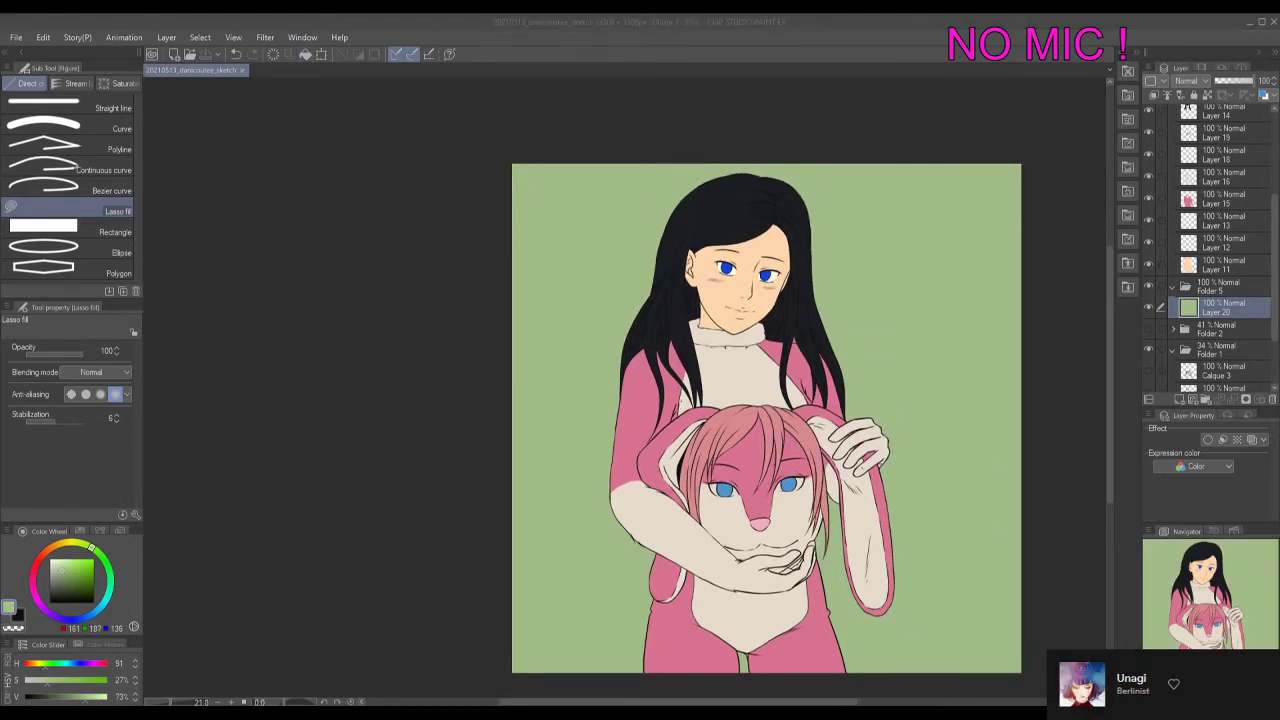
pyautogui.moveTo(1071, 386); pyautogui.dragTo(1041, 358)
pyautogui.click(1222, 264)
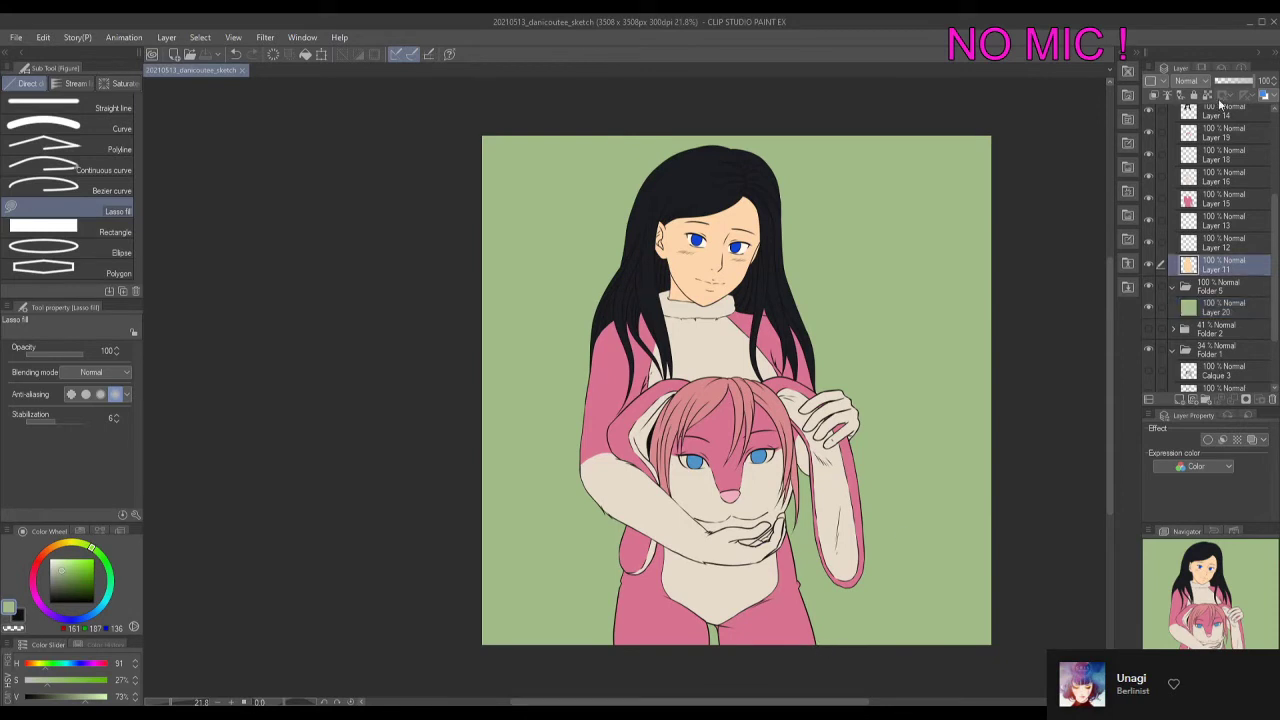
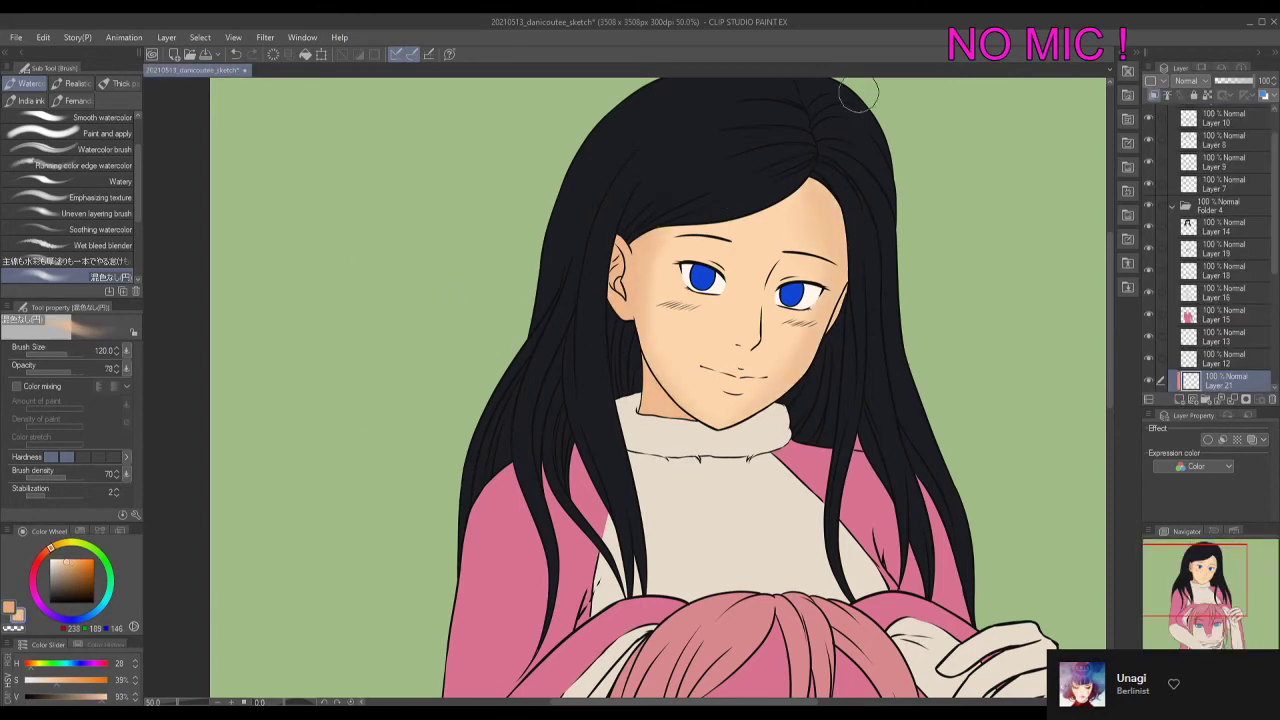
pyautogui.press('[')
pyautogui.press('[')
pyautogui.press('[')
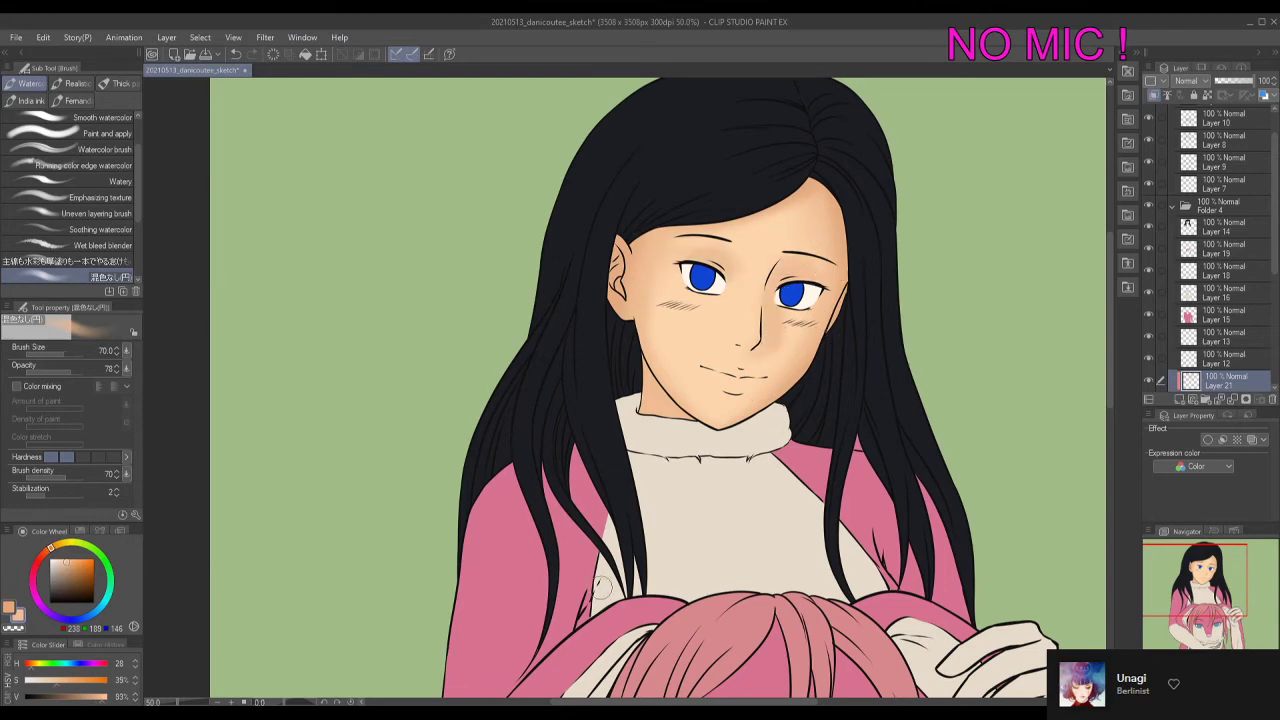
# Shade the woman's neck under the jaw, the nose bridge and the eye sockets with a deeper tan and a smaller brush.
pyautogui.keyDown('alt'); pyautogui.click(806, 246); pyautogui.keyUp('alt')
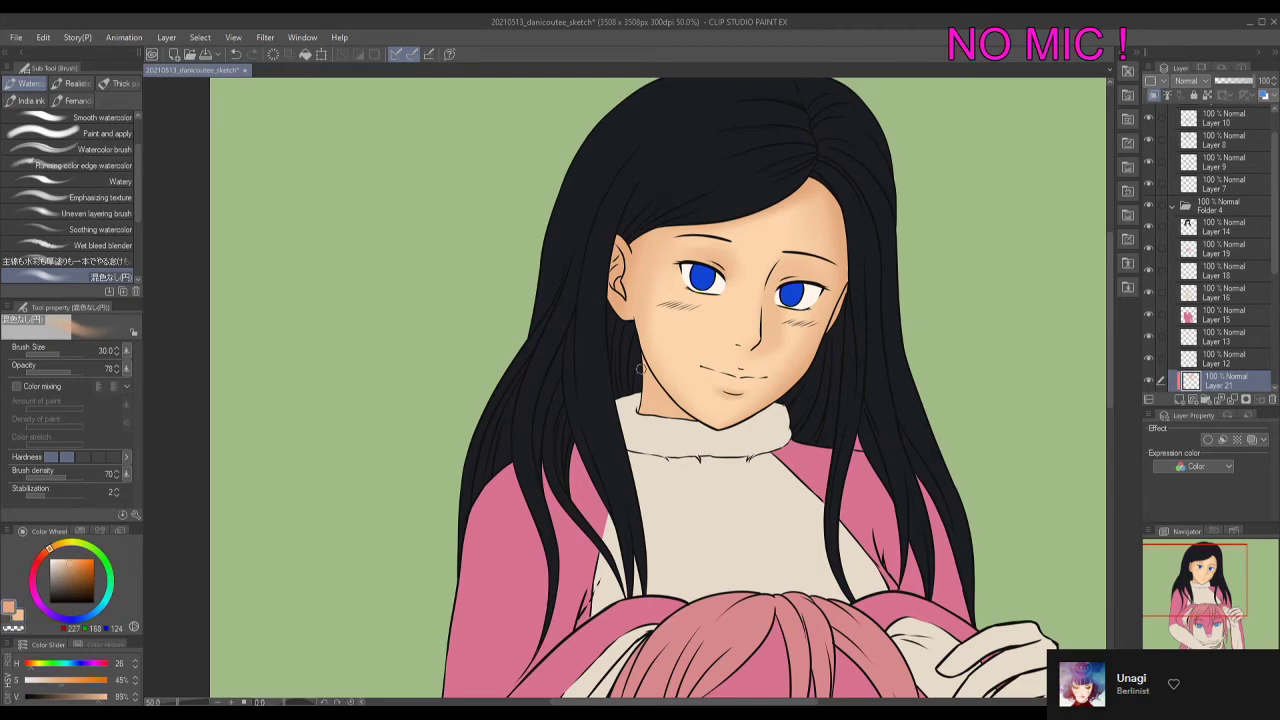
pyautogui.moveTo(640, 368); pyautogui.dragTo(668, 414)
pyautogui.moveTo(772, 322); pyautogui.dragTo(781, 267)
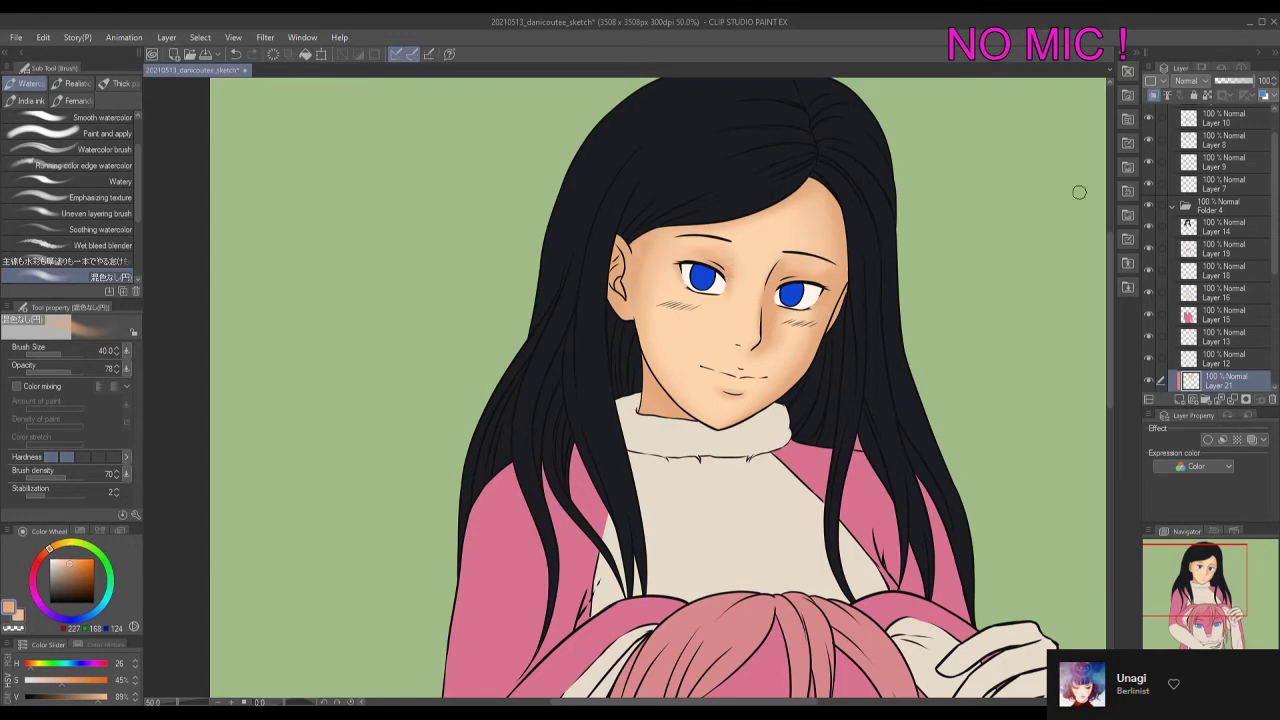
# Return to the woman's hair layer and touch up its flat fill with the sampled hair colour using Lasso fill.
pyautogui.keyDown('ctrl'); pyautogui.keyDown('shift'); pyautogui.click(643, 166); pyautogui.keyUp('shift'); pyautogui.keyUp('ctrl')
pyautogui.scroll(3, 643, 166)
pyautogui.press('u')
pyautogui.keyDown('alt'); pyautogui.click(634, 268); pyautogui.keyUp('alt')
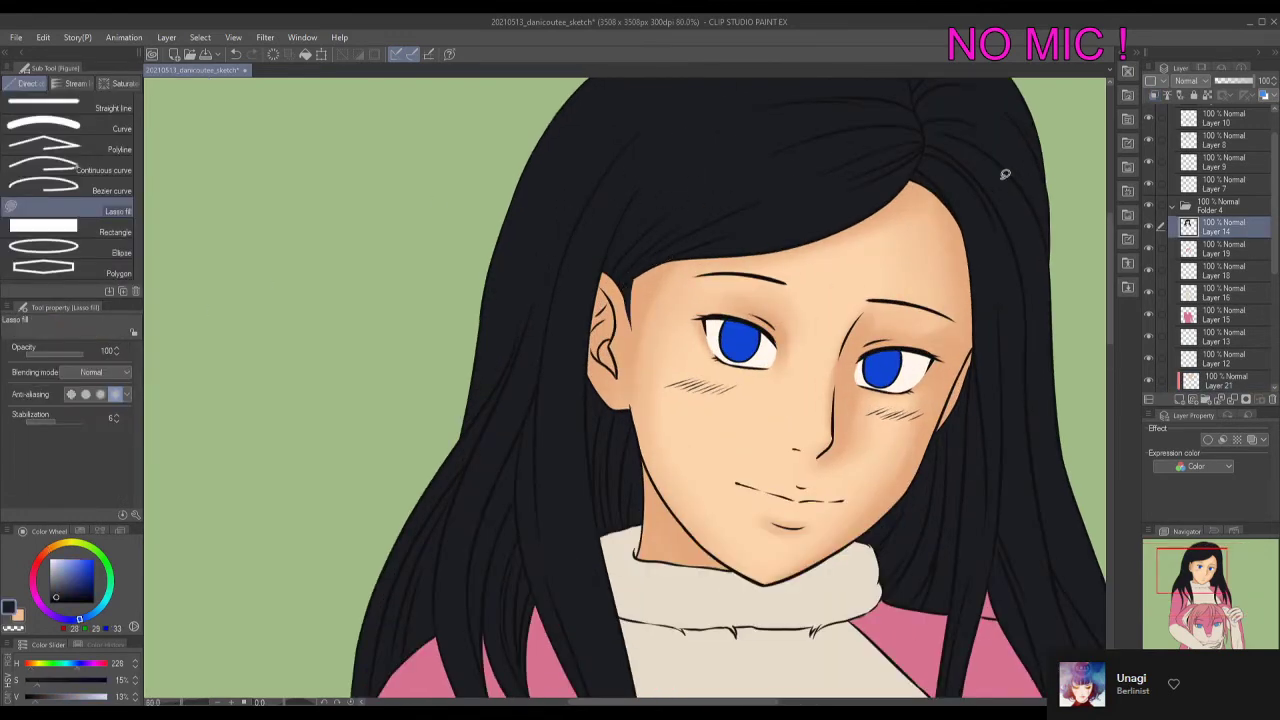
pyautogui.scroll(-1, 615, 105)
# Deepen the skin shading from the ear to the far side of the face, and tidy the eye whites with the Hard eraser.
pyautogui.keyDown('ctrl'); pyautogui.keyDown('shift'); pyautogui.click(434, 525); pyautogui.keyUp('shift'); pyautogui.keyUp('ctrl')
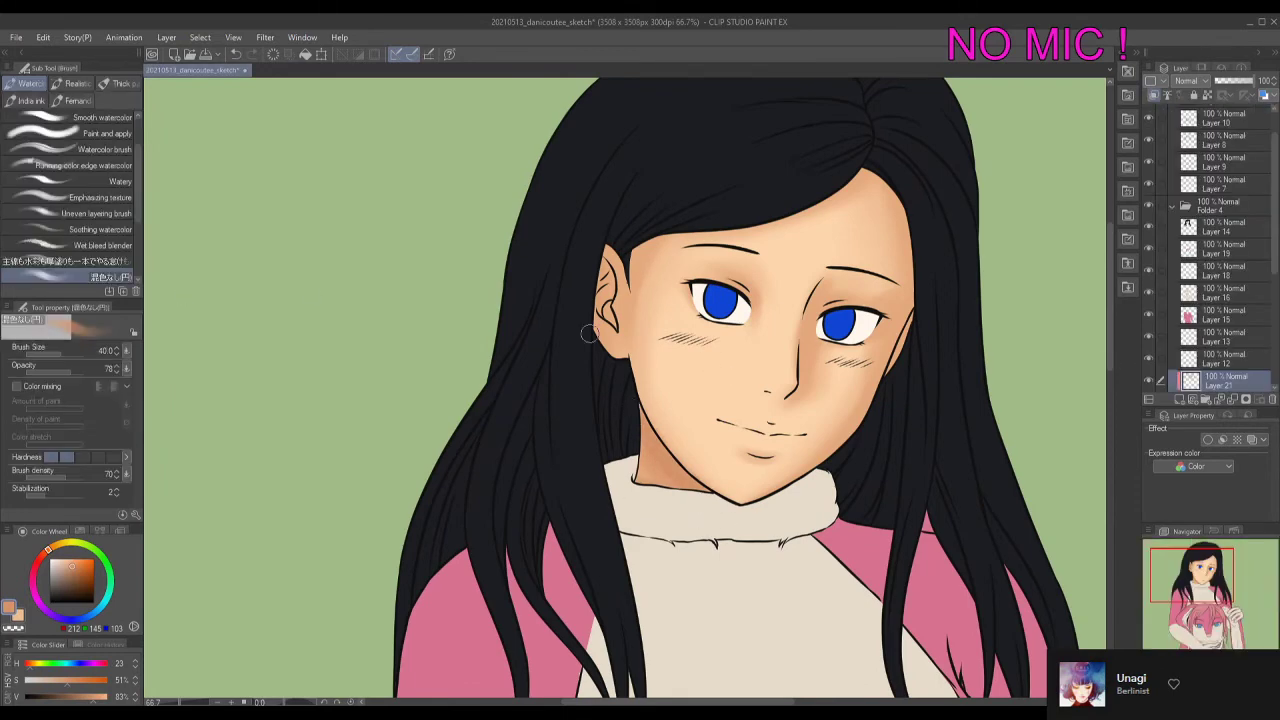
pyautogui.moveTo(590, 333)
pyautogui.mouseDown()
pyautogui.moveTo(640, 250)
pyautogui.moveTo(869, 149)
pyautogui.moveTo(906, 332)
pyautogui.moveTo(885, 320)
pyautogui.mouseUp()
pyautogui.click(1225, 358)
pyautogui.press('e')
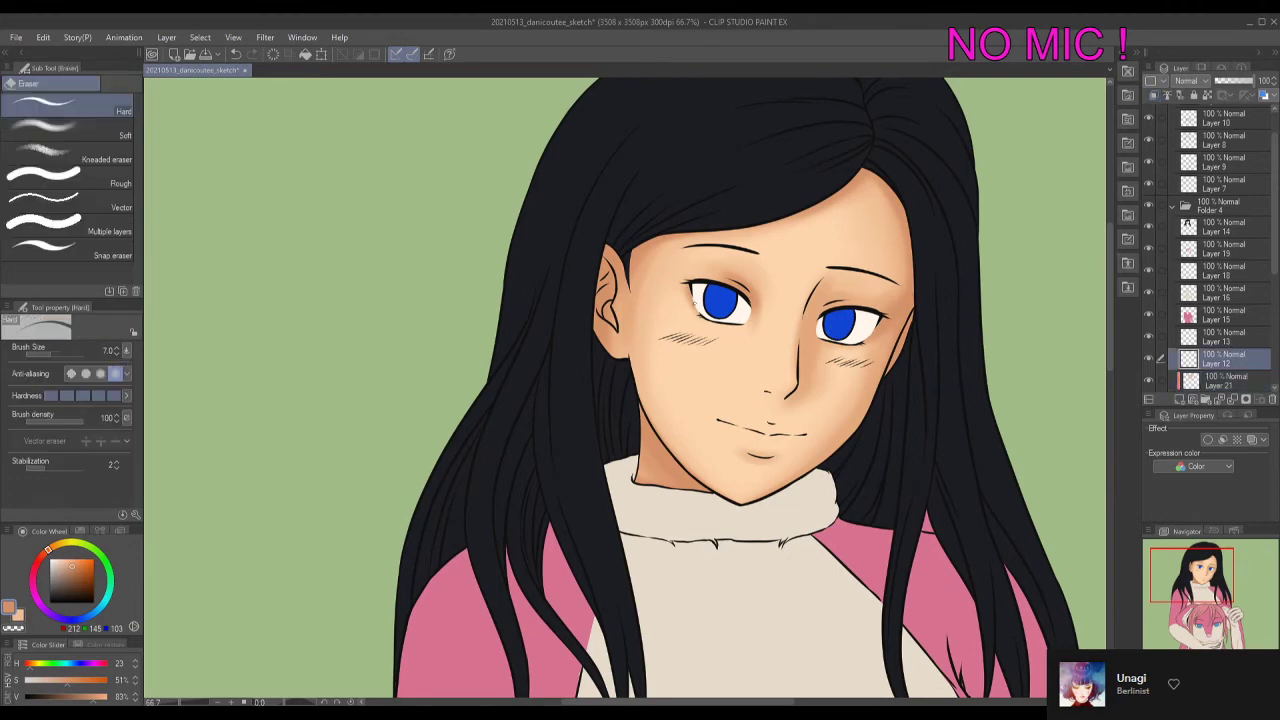
# Back on the skin shading layer, add darker reddish-brown shadows on the neck, inside the ear, along the hairline and beside the nose.
pyautogui.hotkey('alt', '[')
pyautogui.press('b')
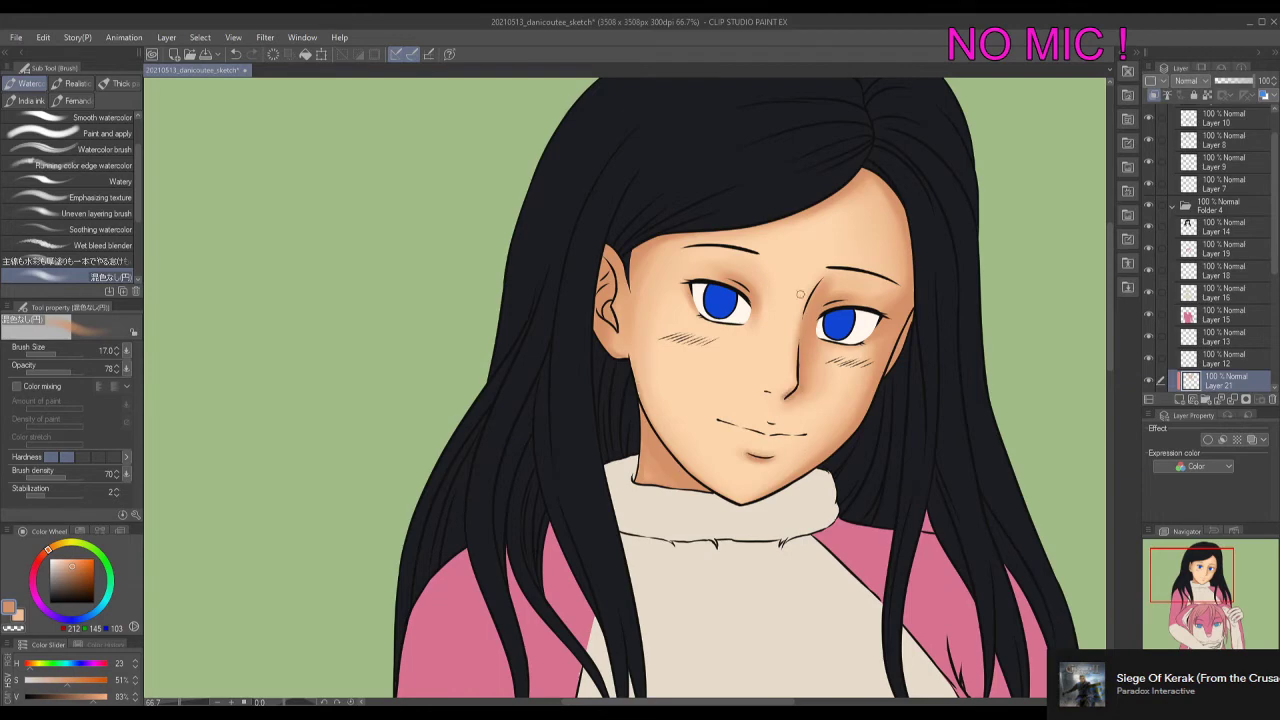
pyautogui.keyDown('alt'); pyautogui.click(650, 430); pyautogui.keyUp('alt')
pyautogui.moveTo(650, 430); pyautogui.dragTo(709, 491)
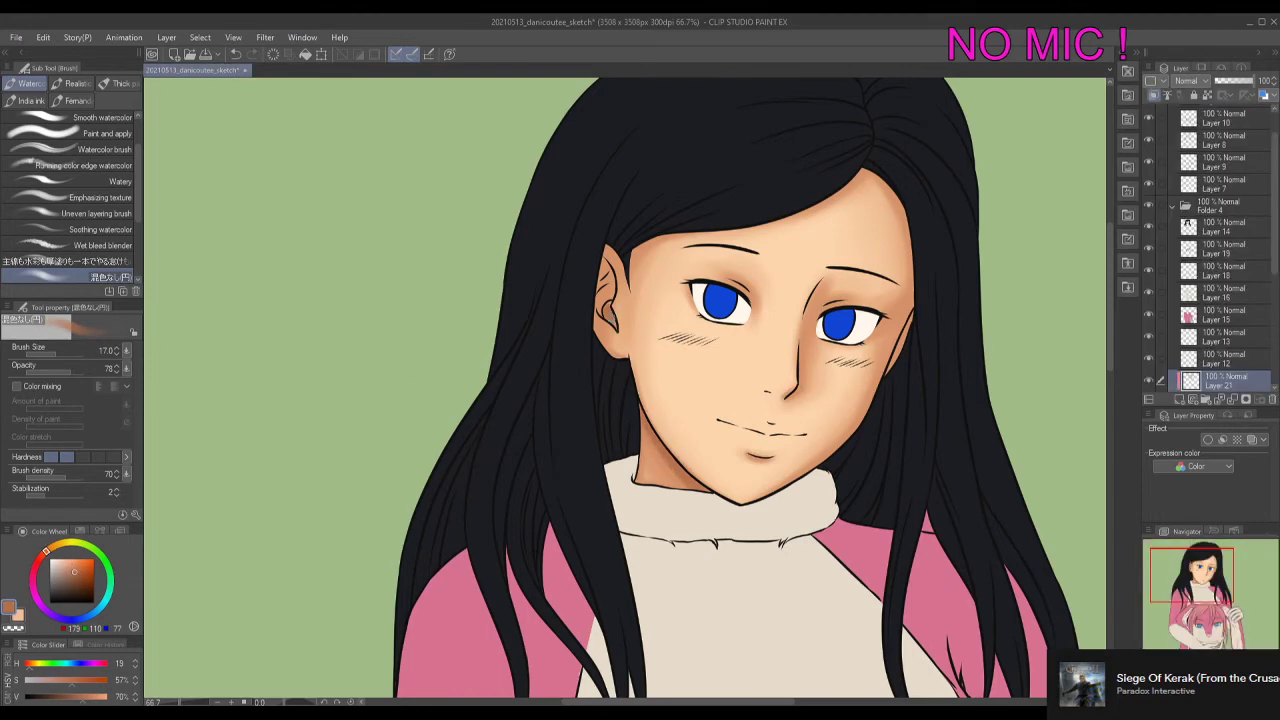
pyautogui.moveTo(600, 326)
pyautogui.mouseDown()
pyautogui.moveTo(610, 230)
pyautogui.moveTo(617, 330)
pyautogui.mouseUp()
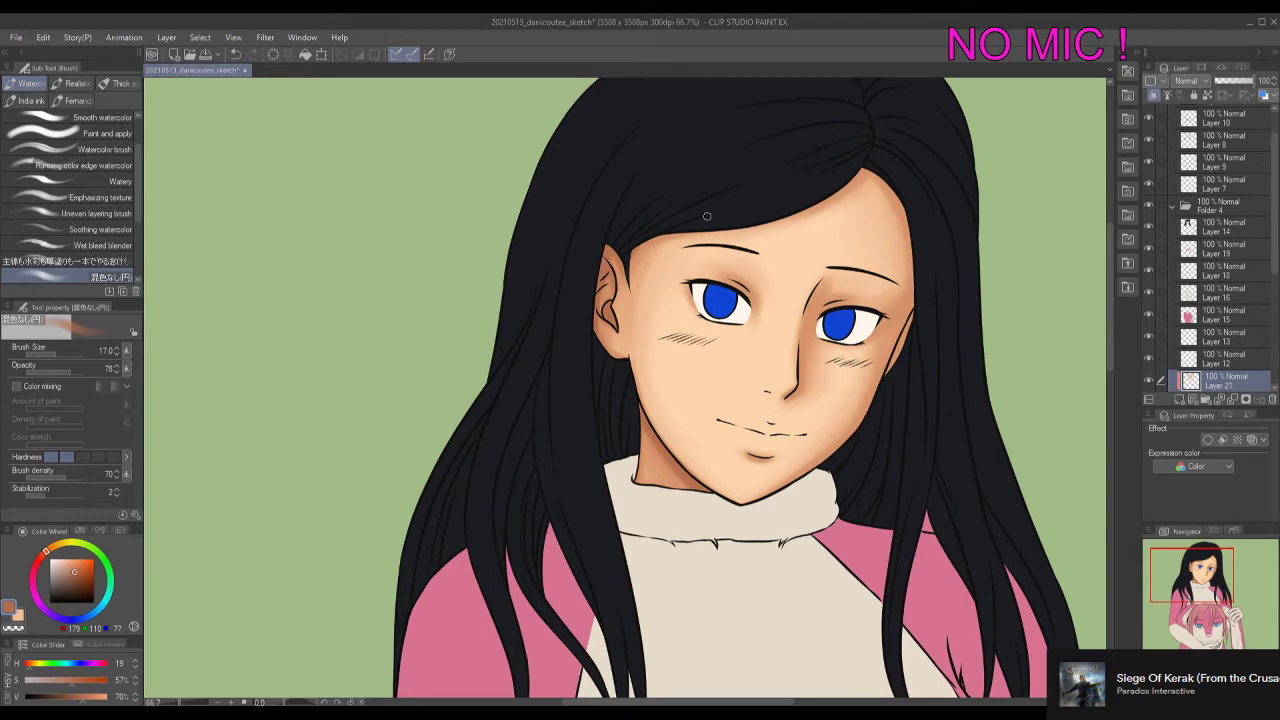
pyautogui.moveTo(845, 168)
pyautogui.mouseDown()
pyautogui.moveTo(880, 215)
pyautogui.moveTo(905, 370)
pyautogui.mouseUp()
pyautogui.moveTo(786, 395)
pyautogui.mouseDown()
pyautogui.moveTo(814, 280)
pyautogui.moveTo(884, 306)
pyautogui.moveTo(856, 423)
pyautogui.mouseUp()
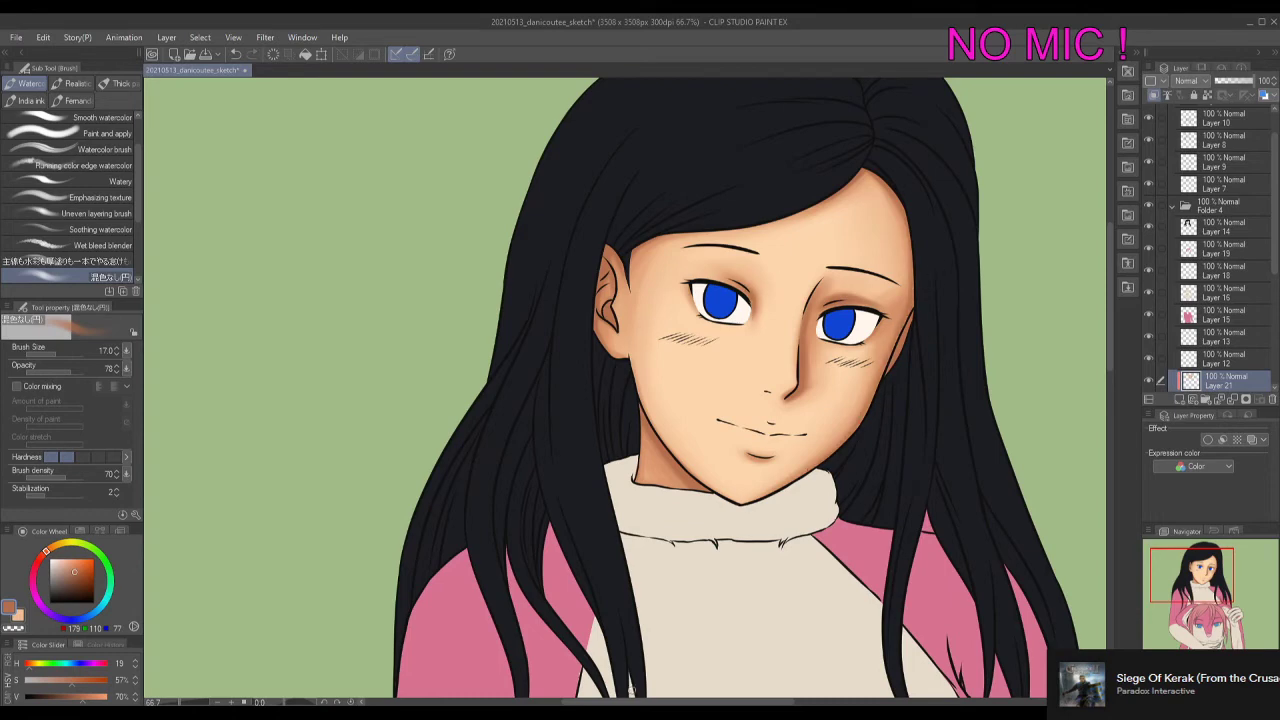
# On a new clipped layer above the skin shading, paint reddish blush over the hatch marks on both cheeks.
pyautogui.click(1184, 399)
pyautogui.hotkey('ctrl', '+')
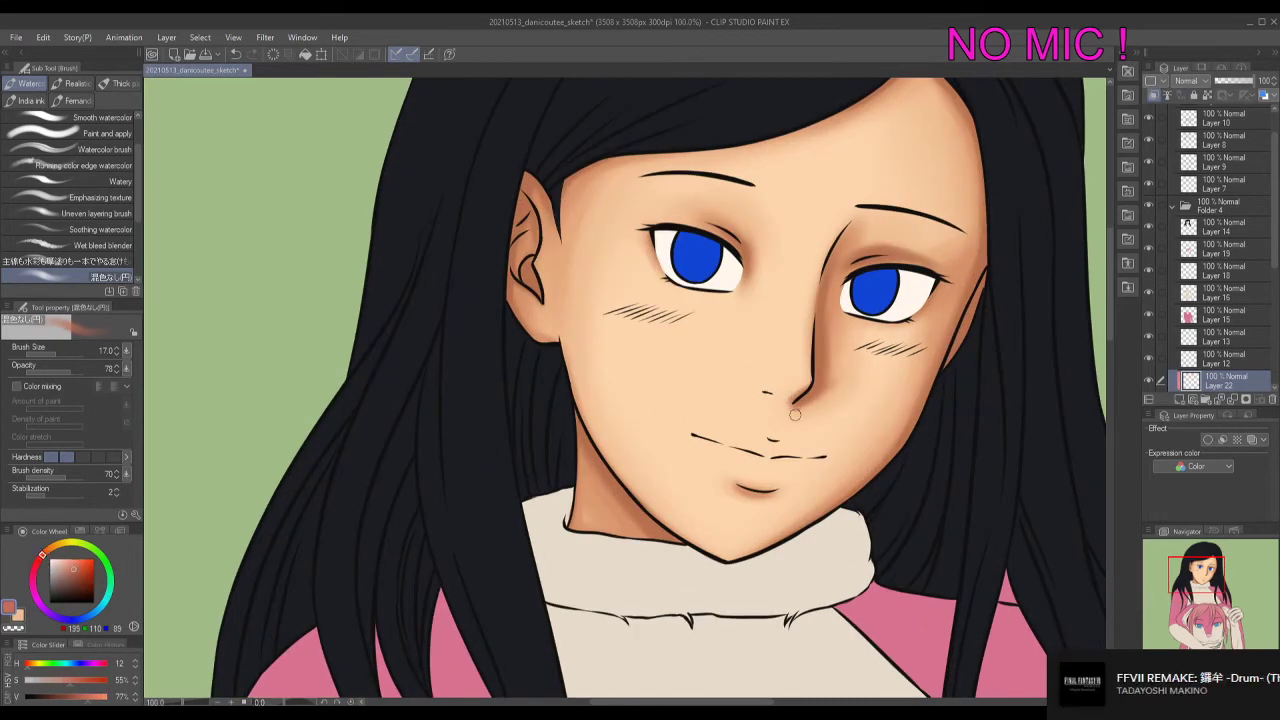
pyautogui.moveTo(600, 305); pyautogui.dragTo(690, 325)
pyautogui.moveTo(845, 340); pyautogui.dragTo(935, 372)
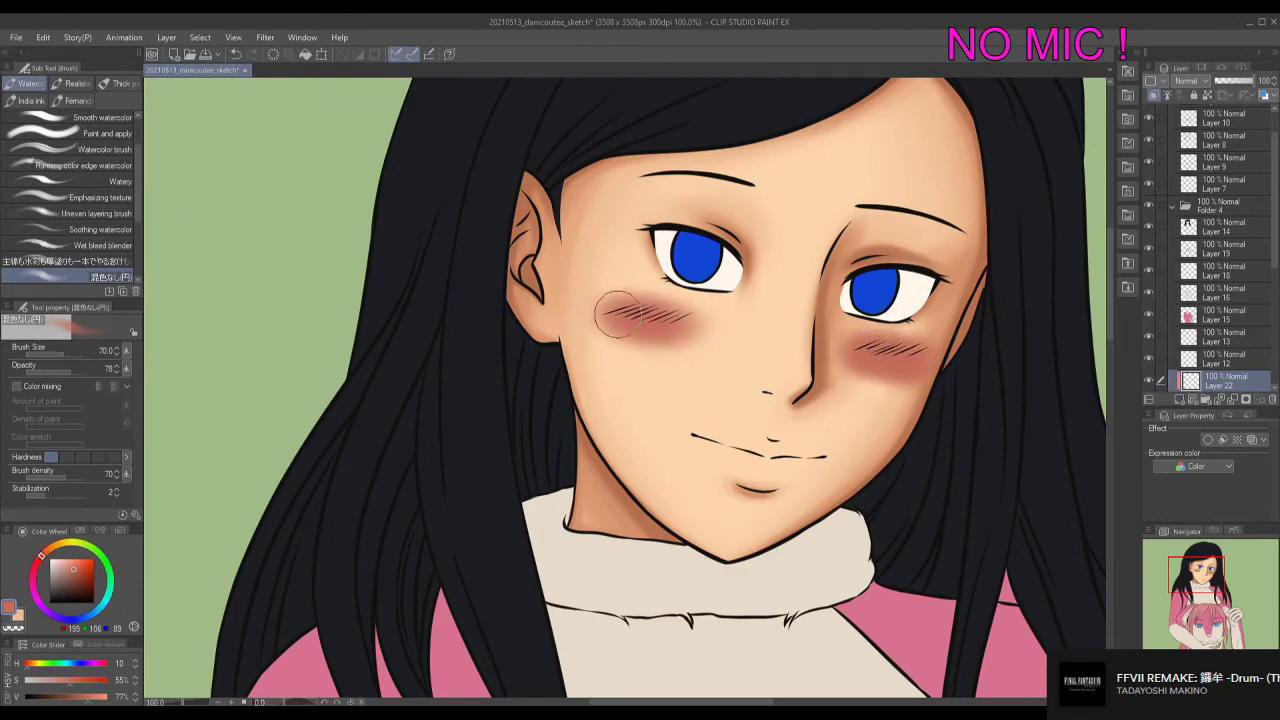
# Soften the blush on both cheeks with the Blur tool.
pyautogui.press('j')
pyautogui.moveTo(600, 300)
pyautogui.mouseDown()
pyautogui.moveTo(700, 330)
pyautogui.moveTo(690, 325)
pyautogui.mouseUp()
pyautogui.moveTo(845, 340); pyautogui.dragTo(925, 372)
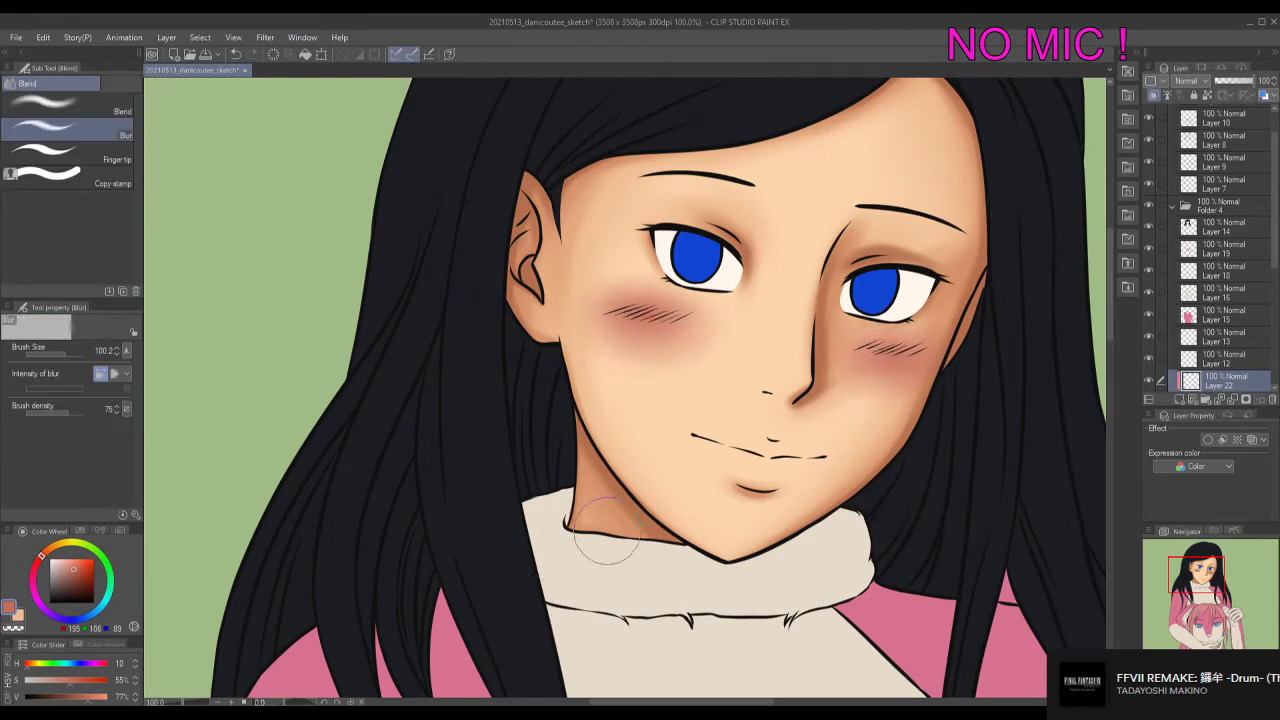
pyautogui.hotkey('ctrl', '-')
pyautogui.hotkey('ctrl', '-')
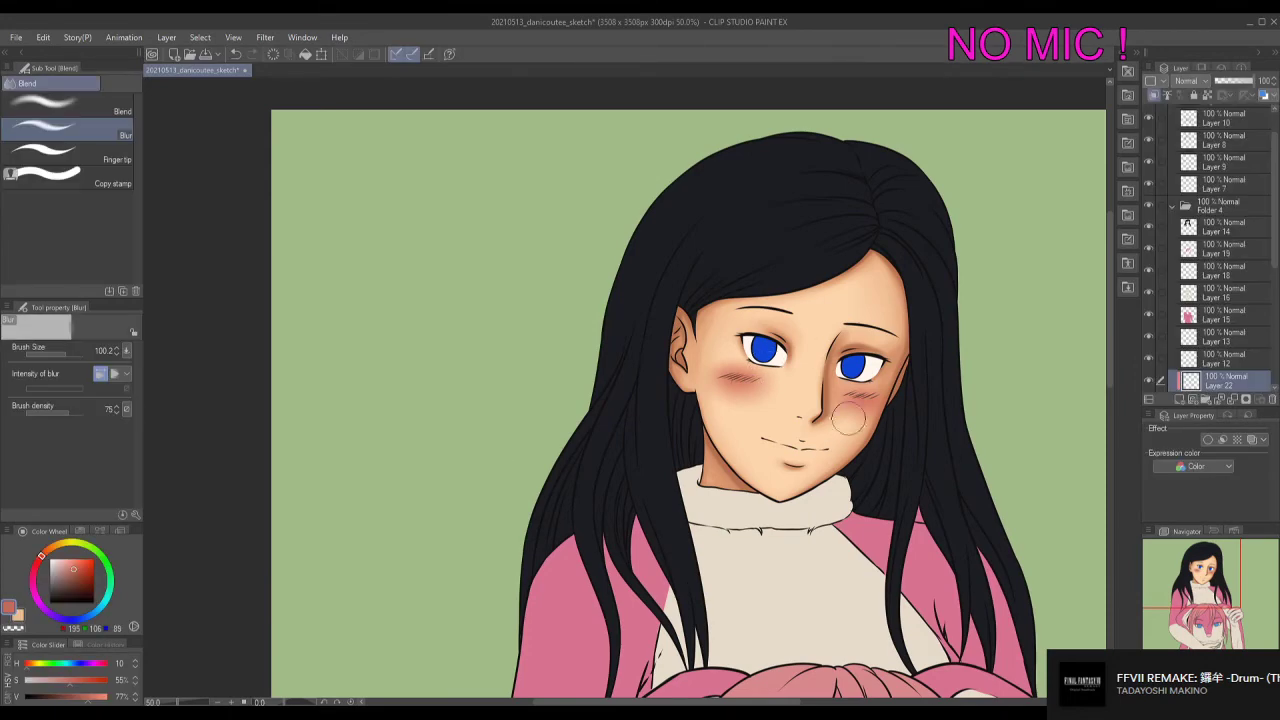
# Paint the woman's upper lip a muted pinkish brown on the blush layer with a size 15 brush.
pyautogui.hotkey('ctrl', '+')
pyautogui.hotkey('ctrl', '+')
pyautogui.hotkey('ctrl', '+')
pyautogui.press('b')
pyautogui.press('[')
pyautogui.press('[')
pyautogui.press('[')
pyautogui.press('[')
pyautogui.press('[')
pyautogui.moveTo(705, 418); pyautogui.dragTo(765, 425)
pyautogui.moveTo(668, 410); pyautogui.dragTo(842, 434)
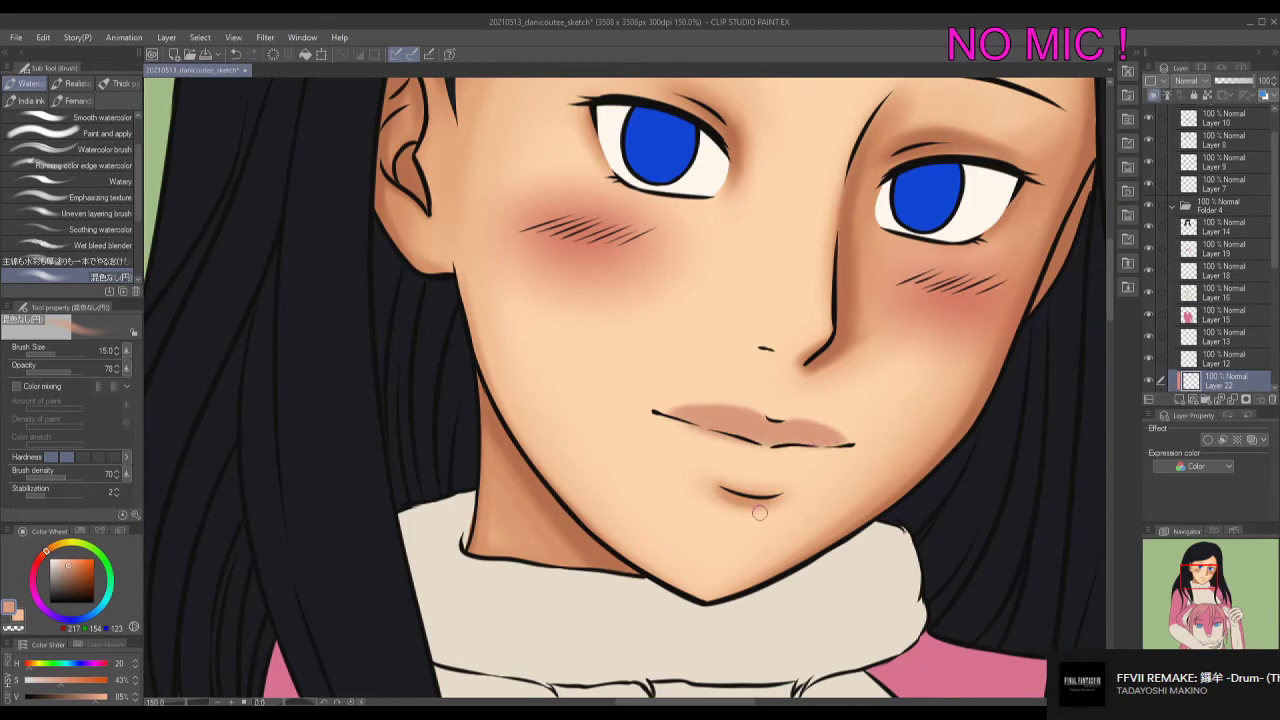
# Fill in the lower lip with the same muted pinkish brown and clean its edge with the Soft eraser.
pyautogui.moveTo(680, 440)
pyautogui.mouseDown()
pyautogui.moveTo(725, 479)
pyautogui.moveTo(692, 431)
pyautogui.moveTo(792, 467)
pyautogui.moveTo(800, 489)
pyautogui.moveTo(840, 445)
pyautogui.mouseUp()
pyautogui.moveTo(760, 478); pyautogui.dragTo(826, 448)
pyautogui.press('e')
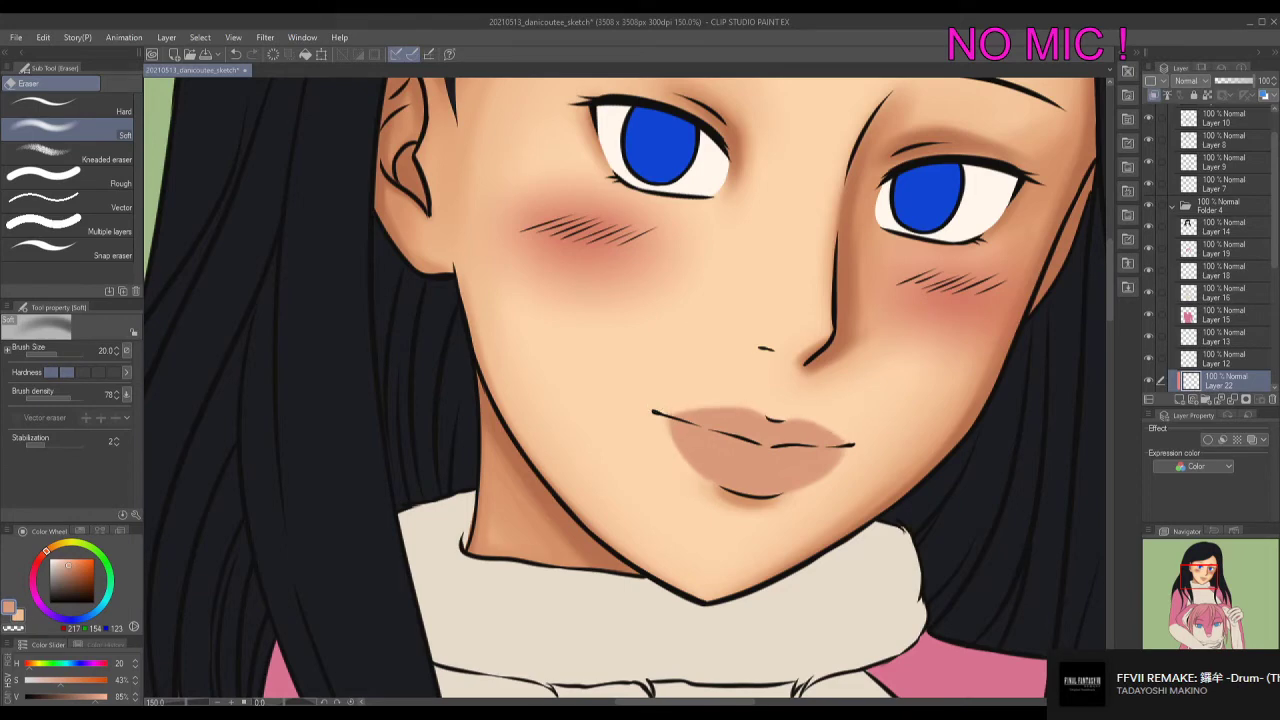
# Lock the blush layer's transparent pixels and shade the upper lip and mouth line with darker reddish brown.
pyautogui.scroll(-3, 671, 591)
pyautogui.press('b')
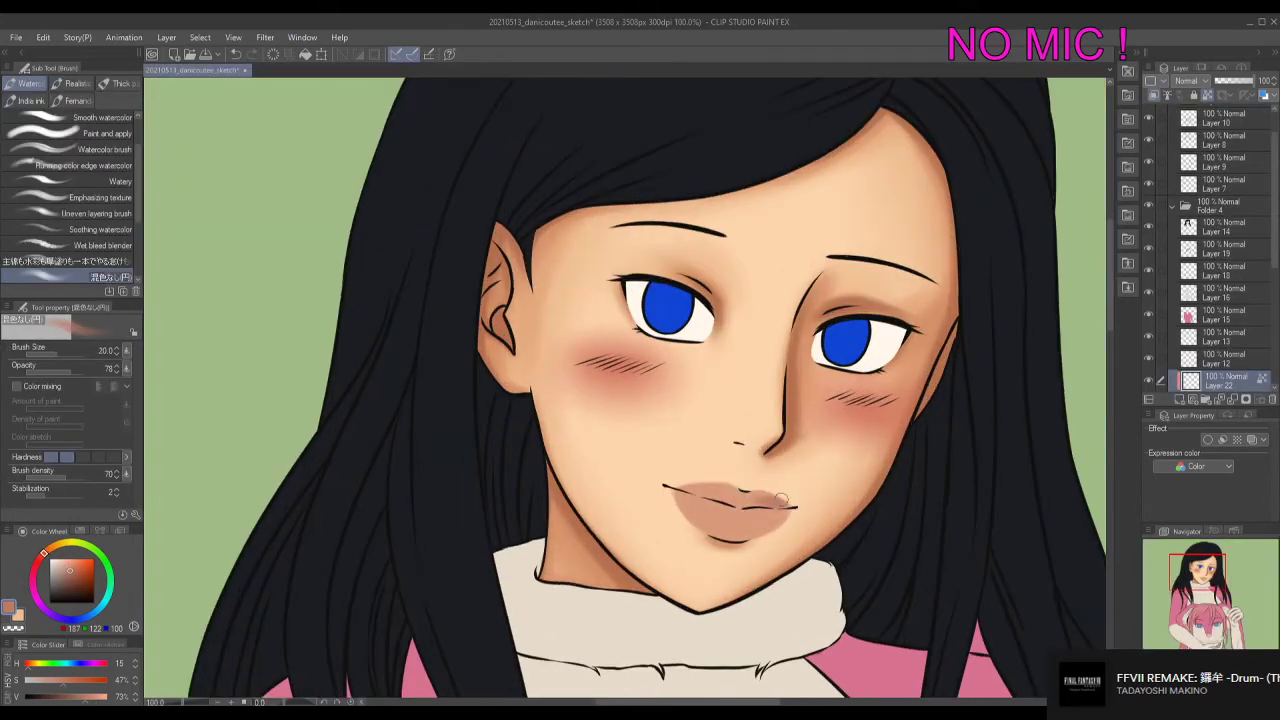
pyautogui.moveTo(780, 497)
pyautogui.mouseDown()
pyautogui.moveTo(700, 495)
pyautogui.moveTo(765, 515)
pyautogui.moveTo(737, 510)
pyautogui.mouseUp()
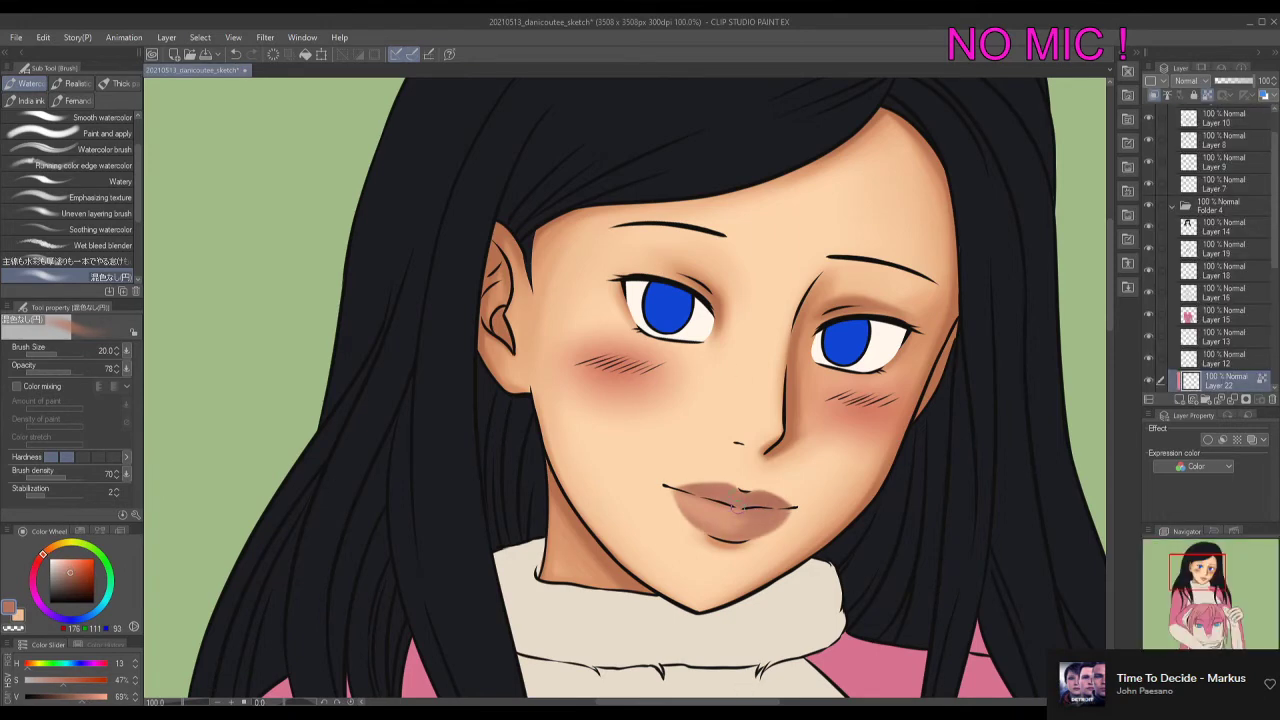
pyautogui.keyDown('alt'); pyautogui.click(752, 505); pyautogui.keyUp('alt')
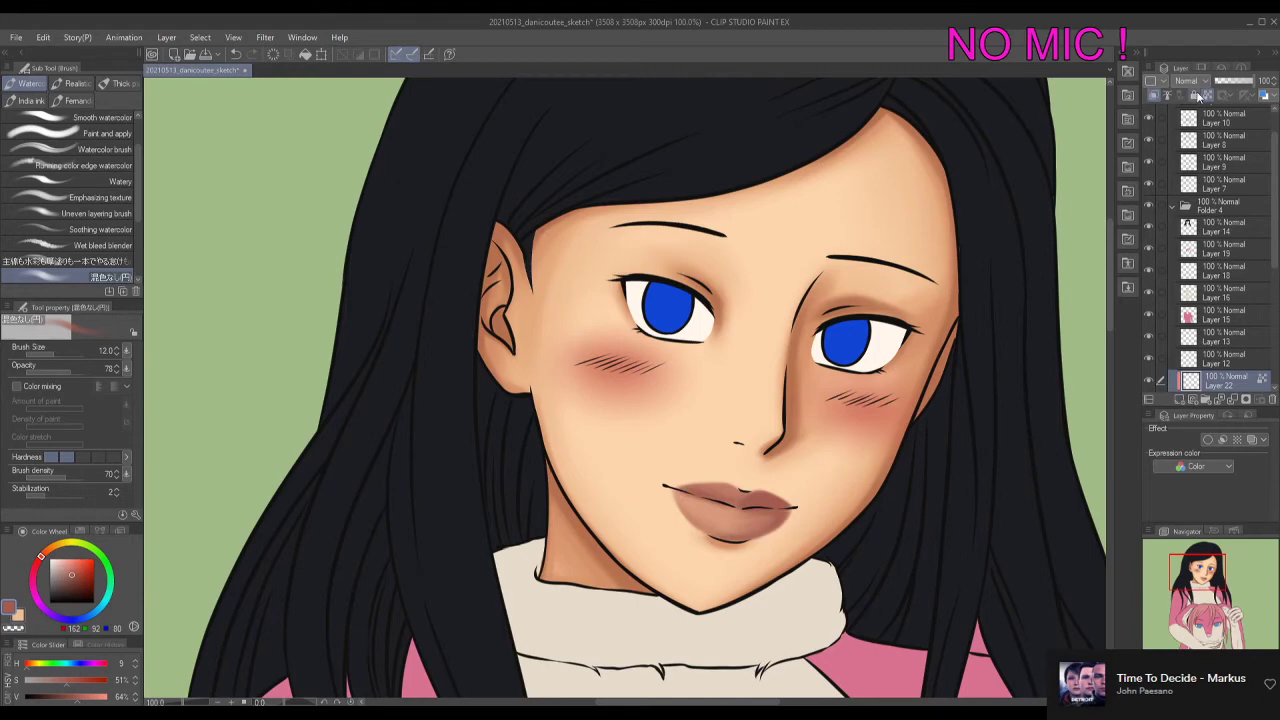
# Unlock the layer's transparent pixels and soften the edges of the lips with the Blur tool.
pyautogui.press('j')
pyautogui.scroll(2, 767, 413)
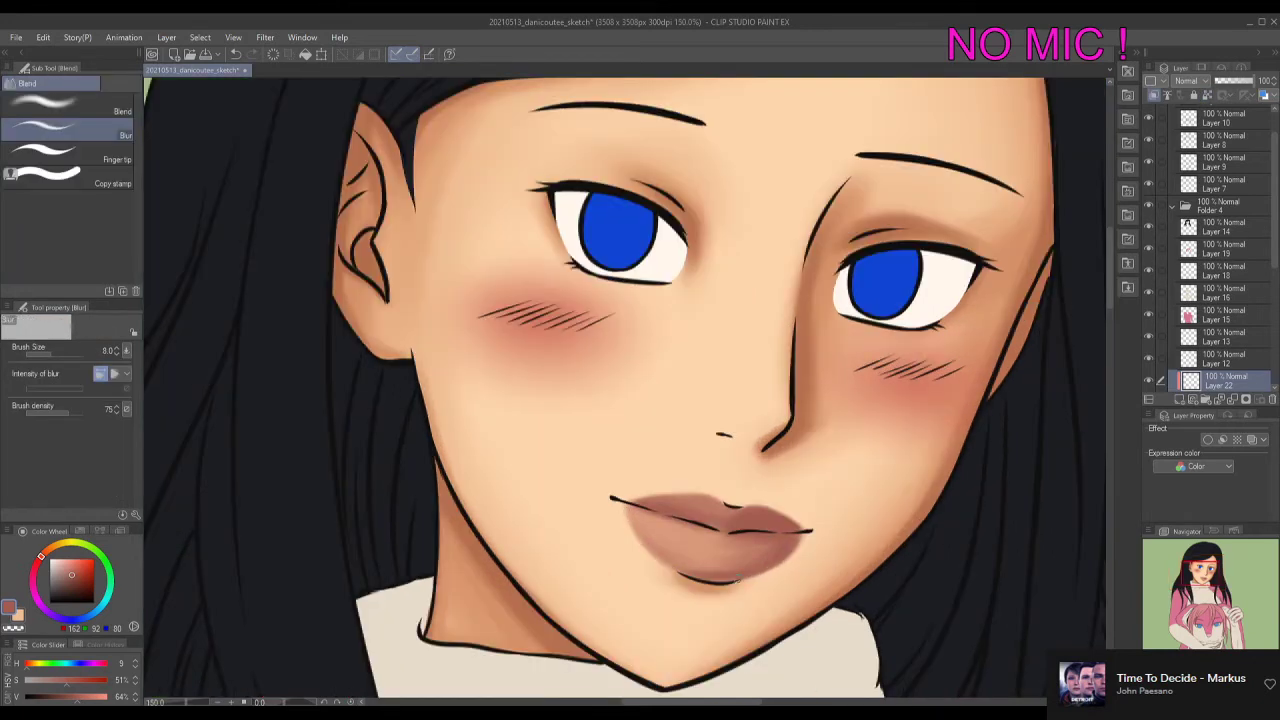
pyautogui.scroll(-4, 869, 443)
pyautogui.scroll(3, 731, 525)
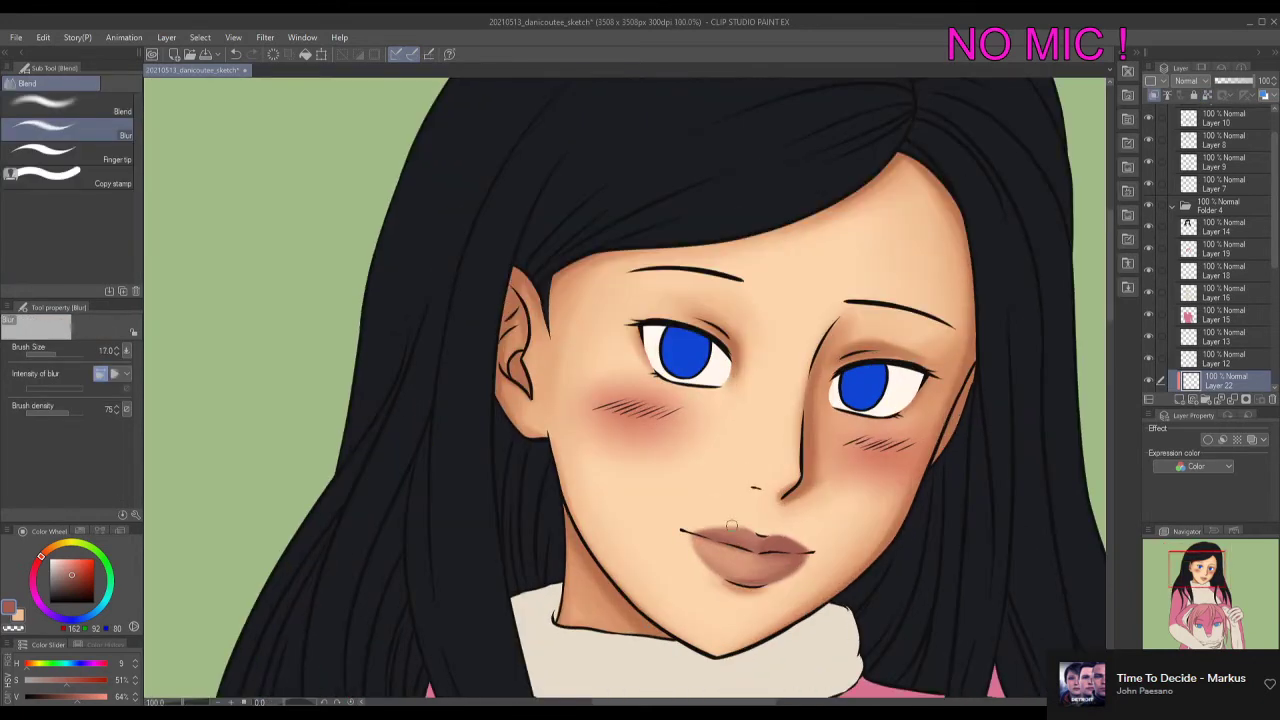
# Shade the whites of both eyes on Layer 12 with greyish beige using a size 30 brush, picking colours from the image.
pyautogui.scroll(-2, 778, 541)
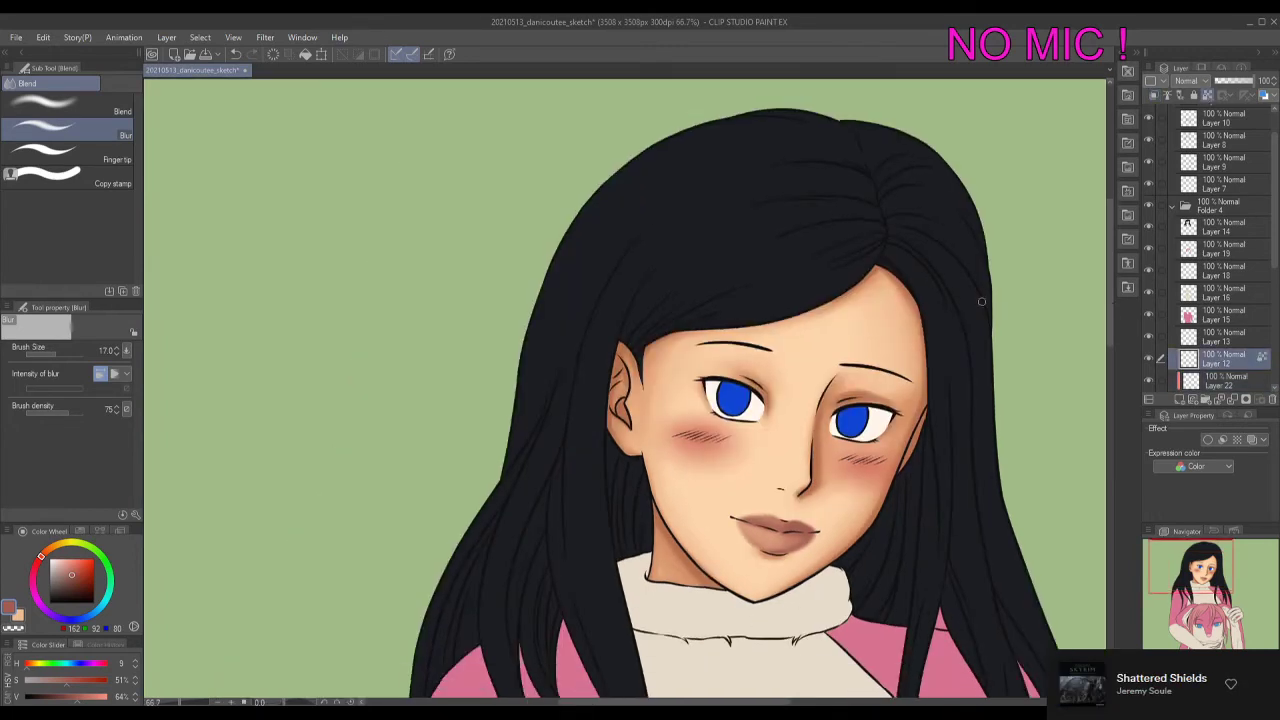
pyautogui.press('b')
pyautogui.scroll(1, 858, 363)
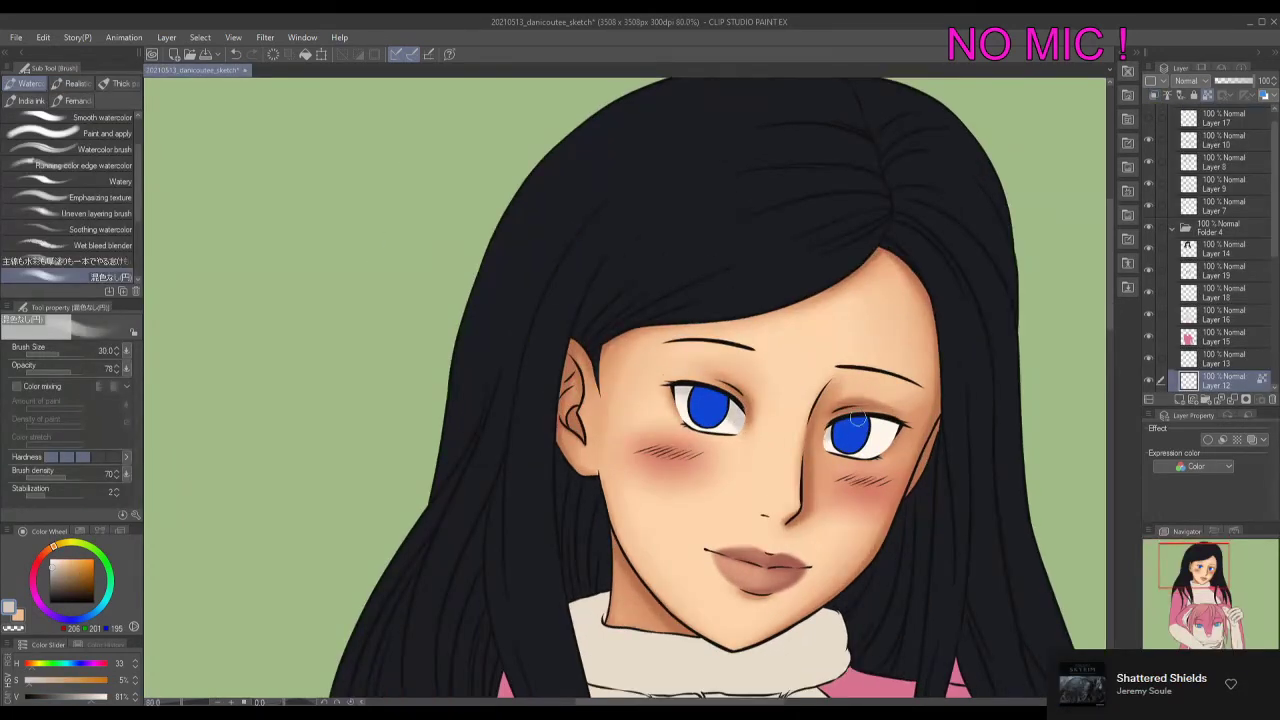
pyautogui.hotkey('ctrl', 'Tab')
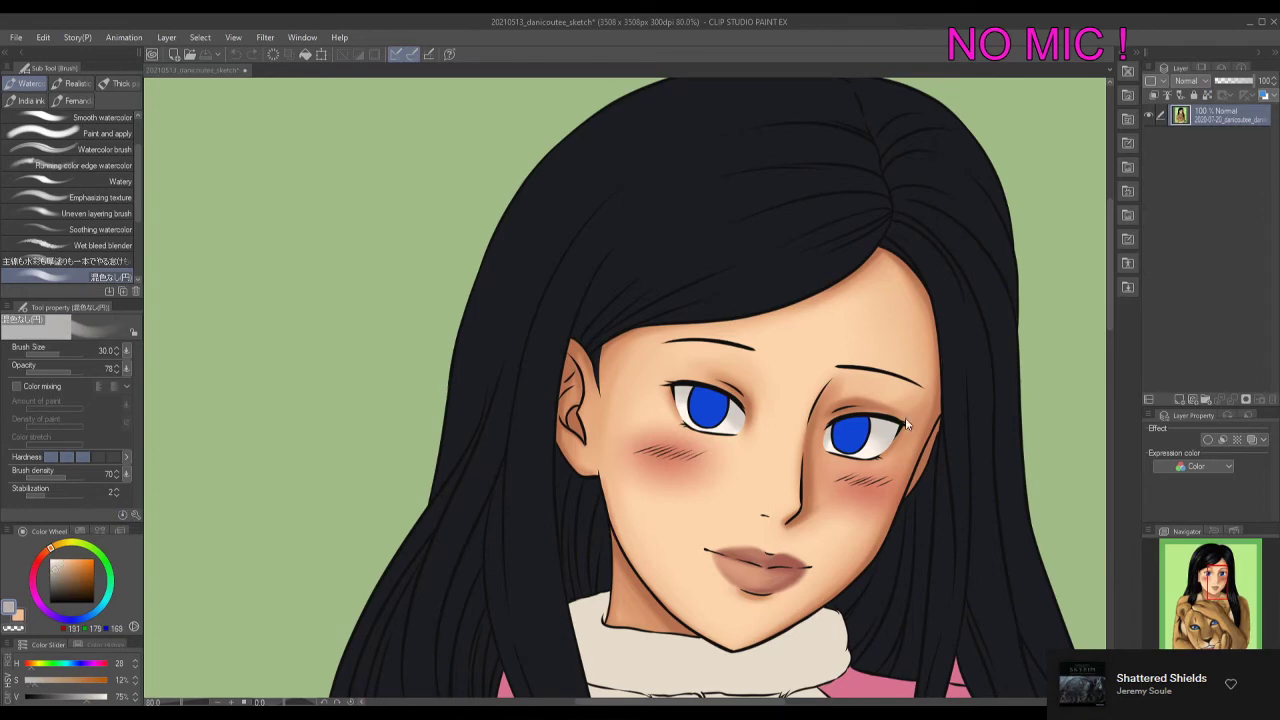
pyautogui.hotkey('ctrl', 'Tab')
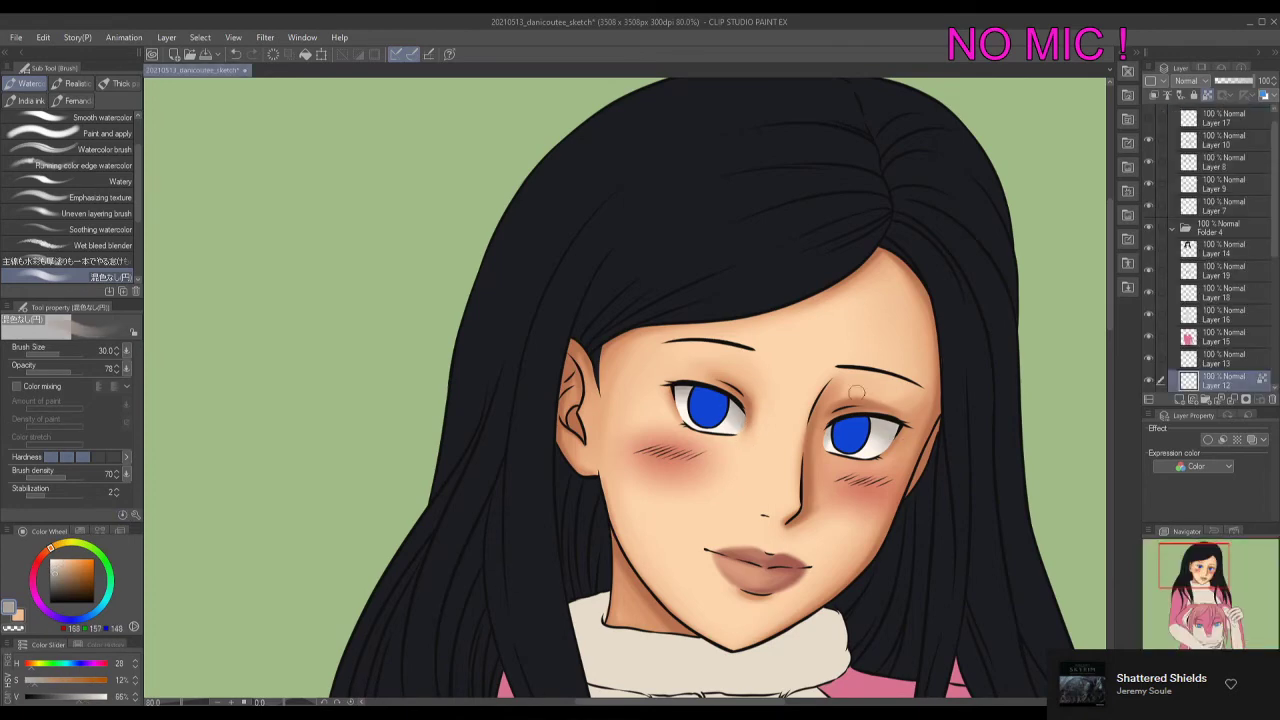
pyautogui.keyDown('alt'); pyautogui.click(908, 448); pyautogui.keyUp('alt')
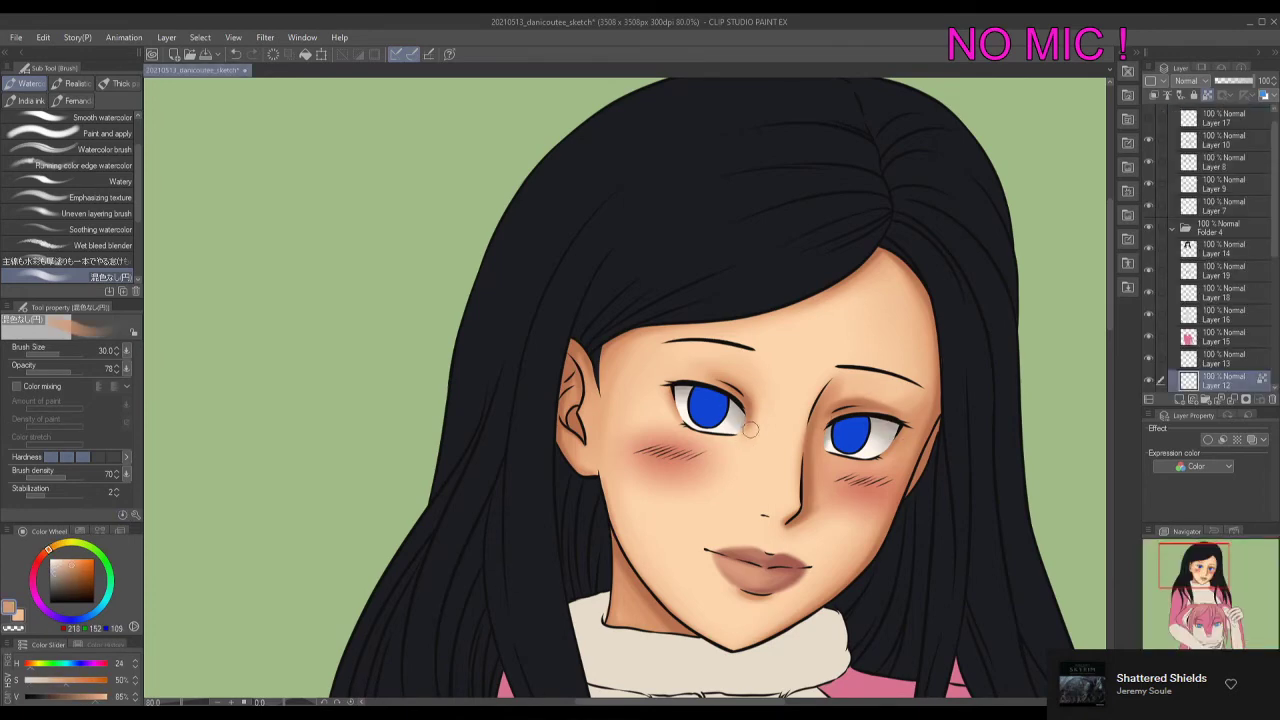
pyautogui.keyDown('alt'); pyautogui.click(908, 426); pyautogui.keyUp('alt')
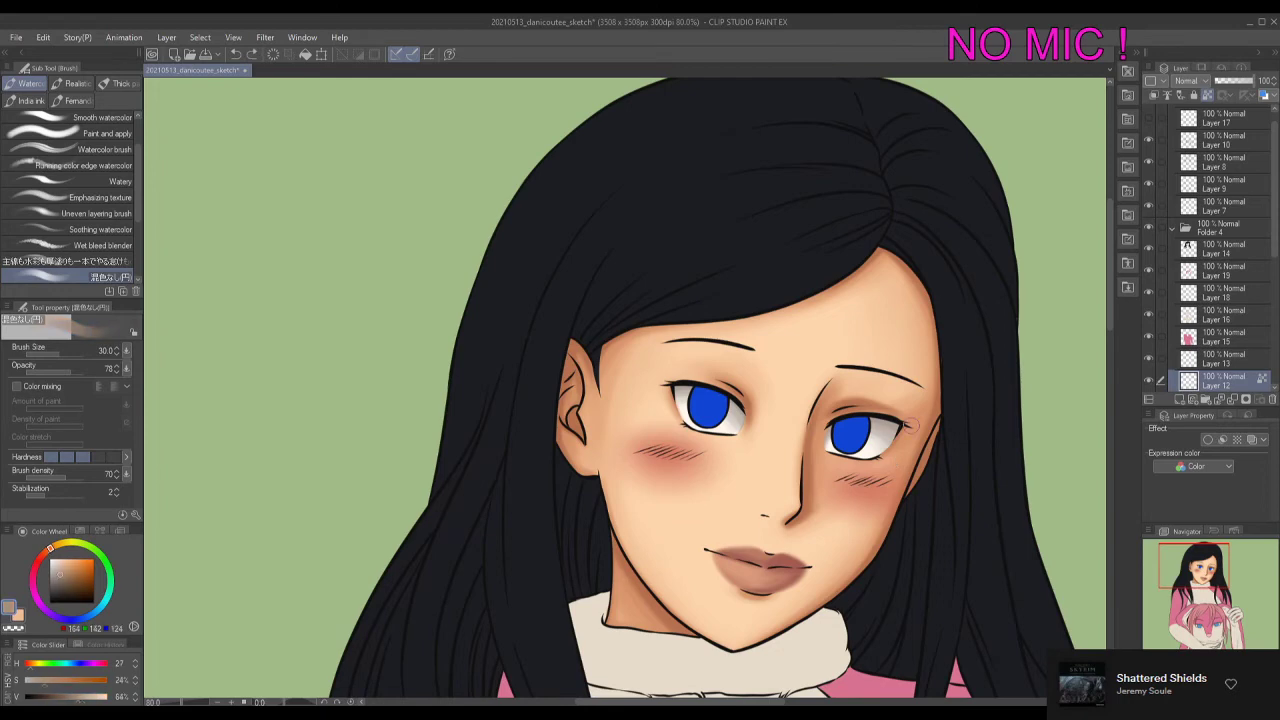
# Shade the upper irises on Layer 13 with darker blue and dab dark navy at the centre of each iris.
pyautogui.keyDown('alt'); pyautogui.click(712, 411); pyautogui.keyUp('alt')
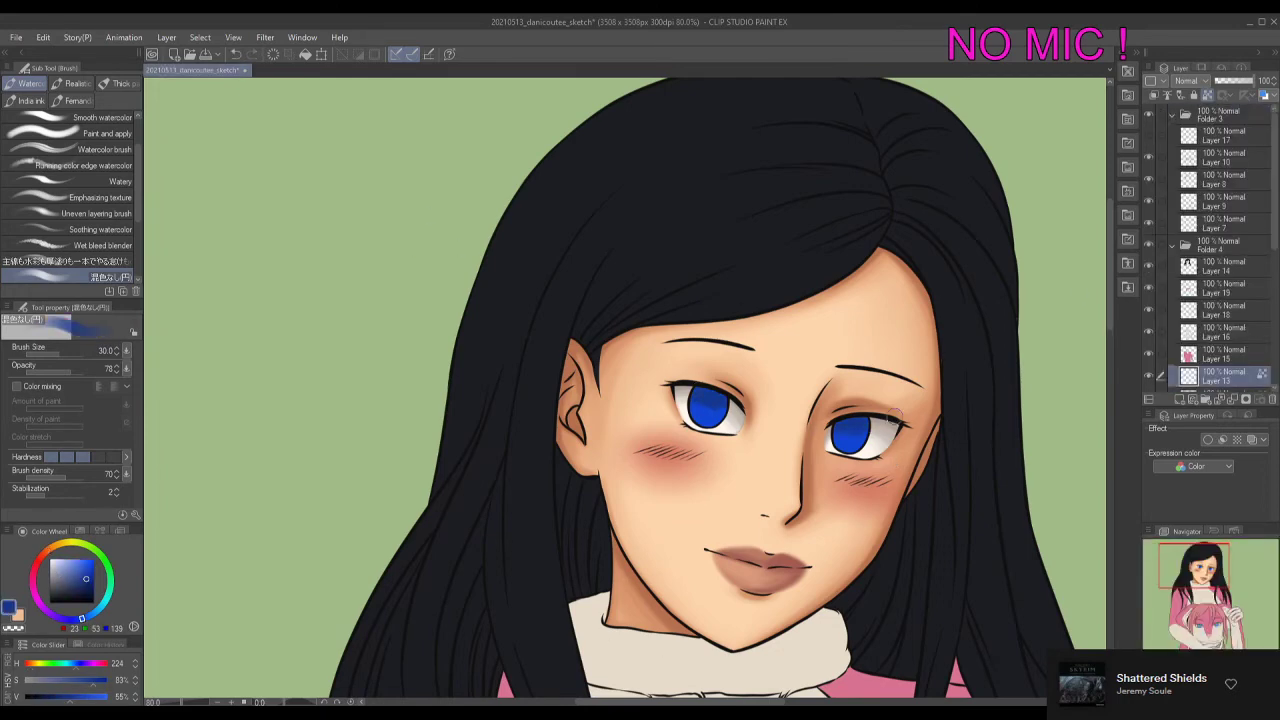
pyautogui.scroll(4, 700, 395)
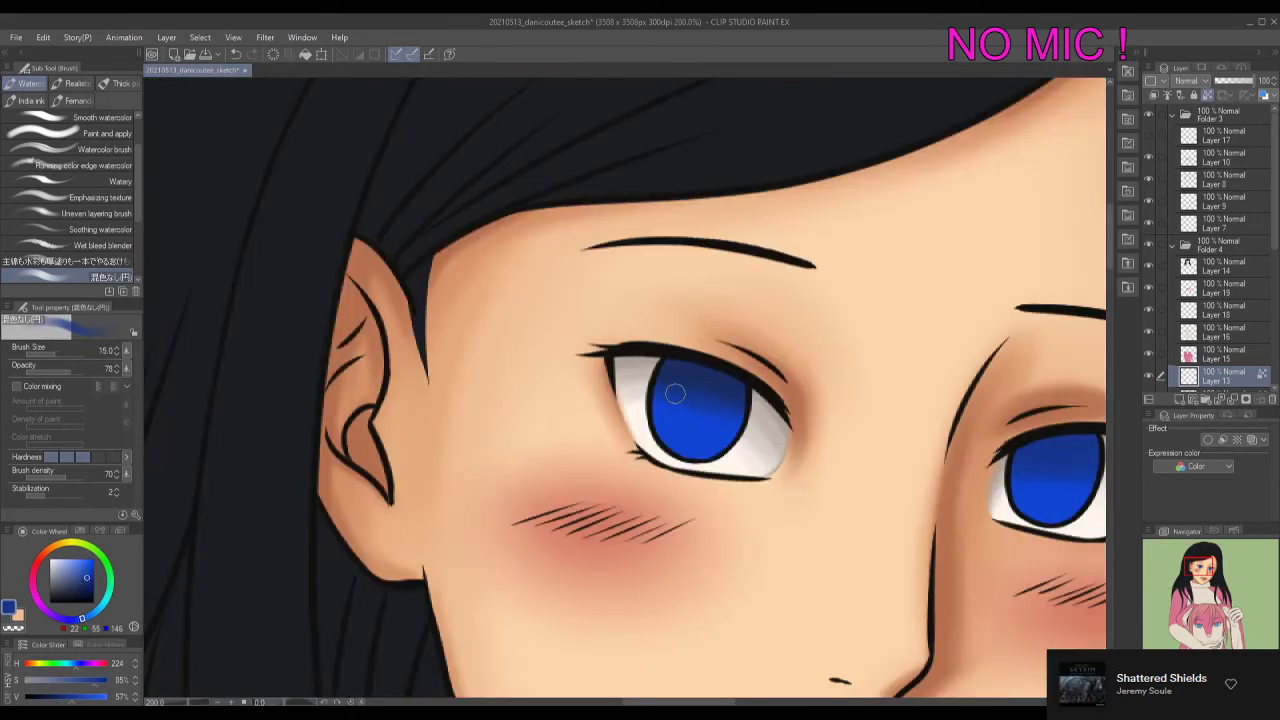
pyautogui.click(708, 410)
pyautogui.keyDown('alt'); pyautogui.click(704, 380); pyautogui.keyUp('alt')
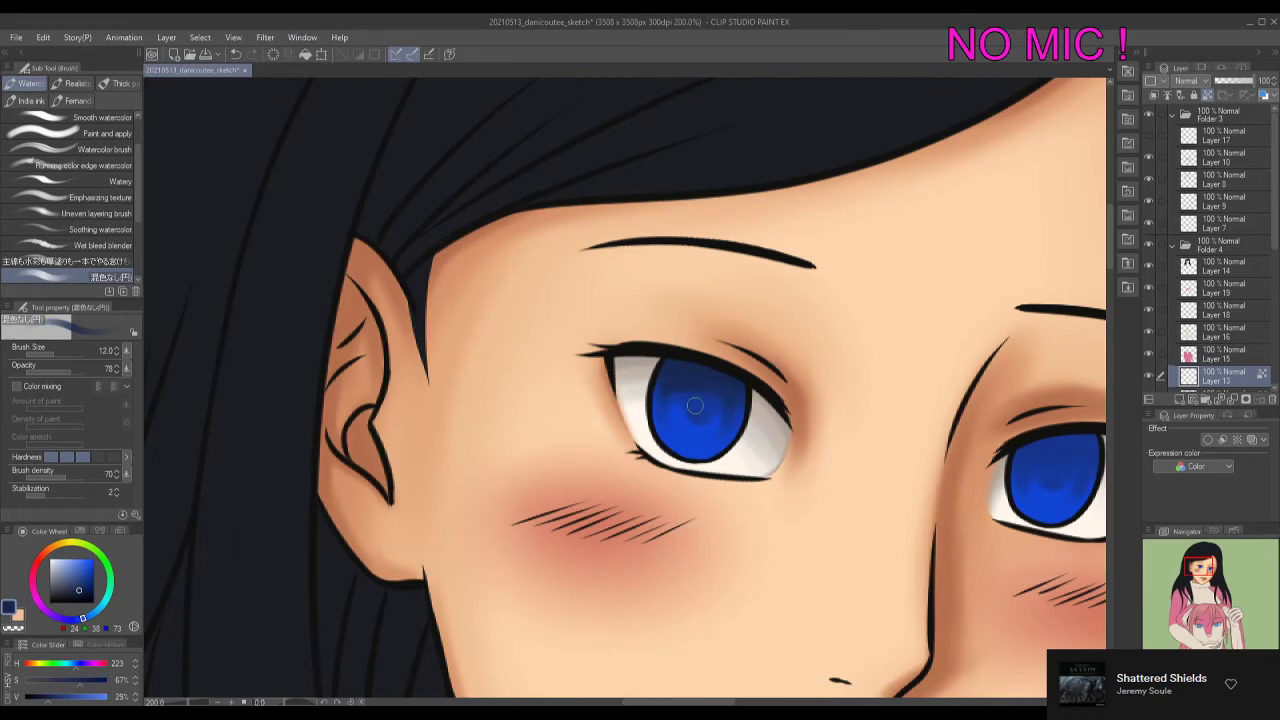
pyautogui.moveTo(1045, 455); pyautogui.dragTo(670, 405)
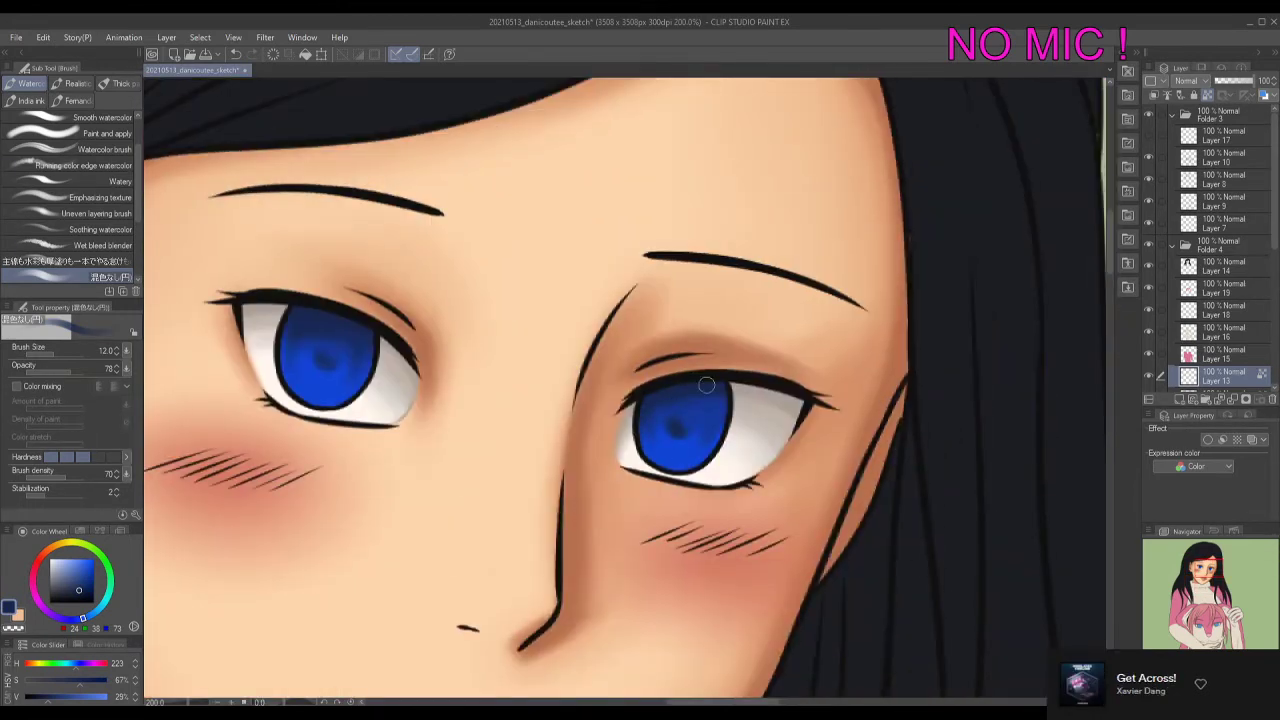
# Deepen the dark navy shading around the pupils and upper iris edges of both eyes with a size 7 to 8 brush.
pyautogui.moveTo(740, 367); pyautogui.dragTo(919, 404)
pyautogui.press('[')
pyautogui.press('[')
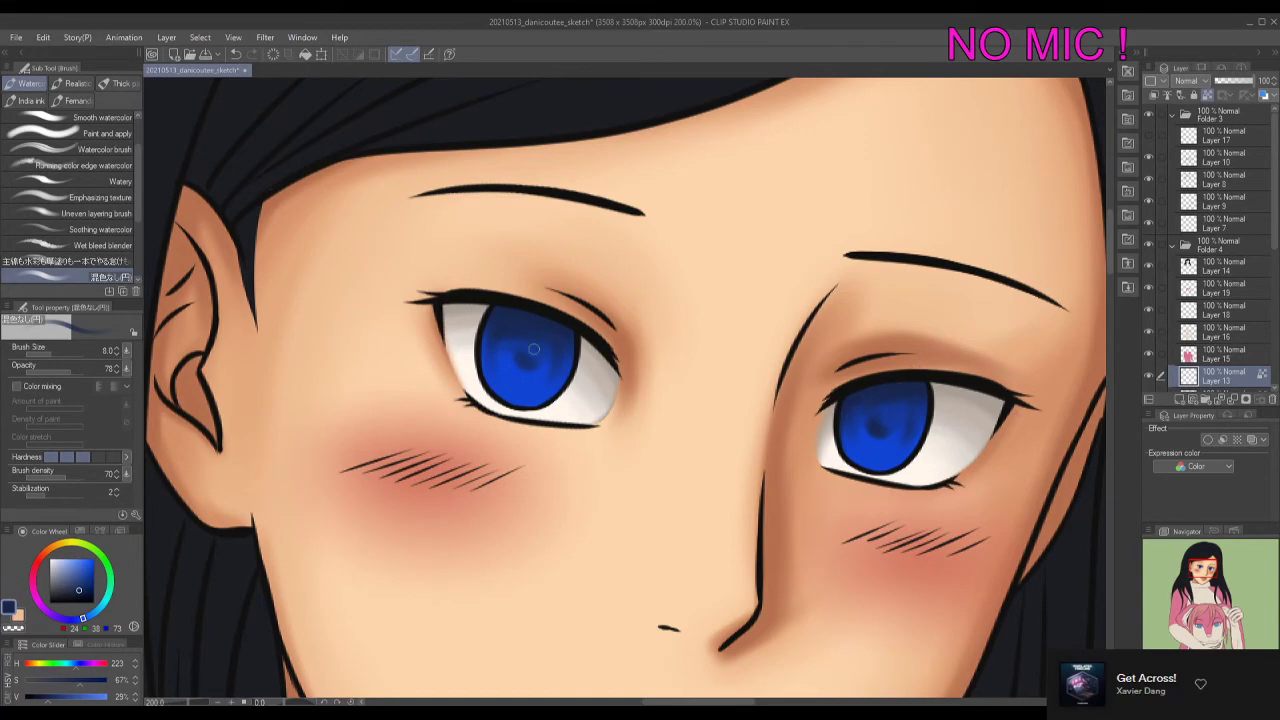
pyautogui.scroll(-2, 533, 348)
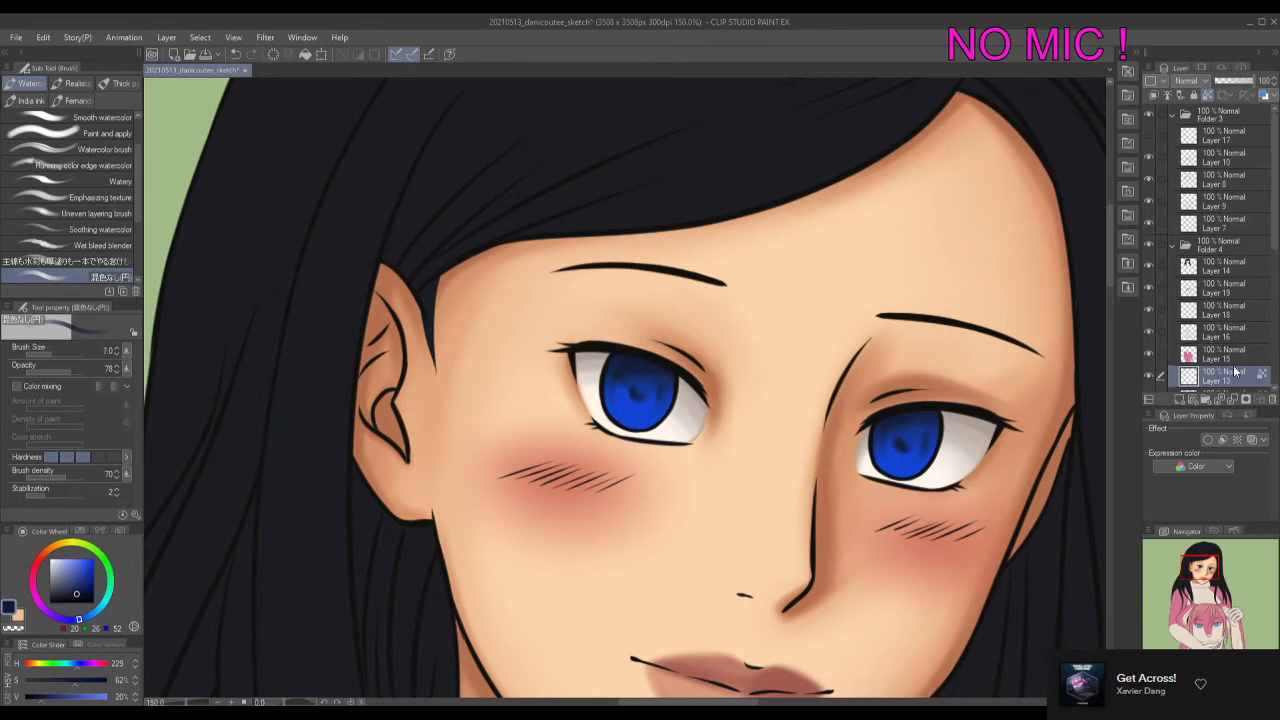
# Brighten the lower part of both irises with light blue strokes using a size 10 brush.
pyautogui.keyDown('alt'); pyautogui.click(640, 425); pyautogui.keyUp('alt')
pyautogui.press(']')
pyautogui.press(']')
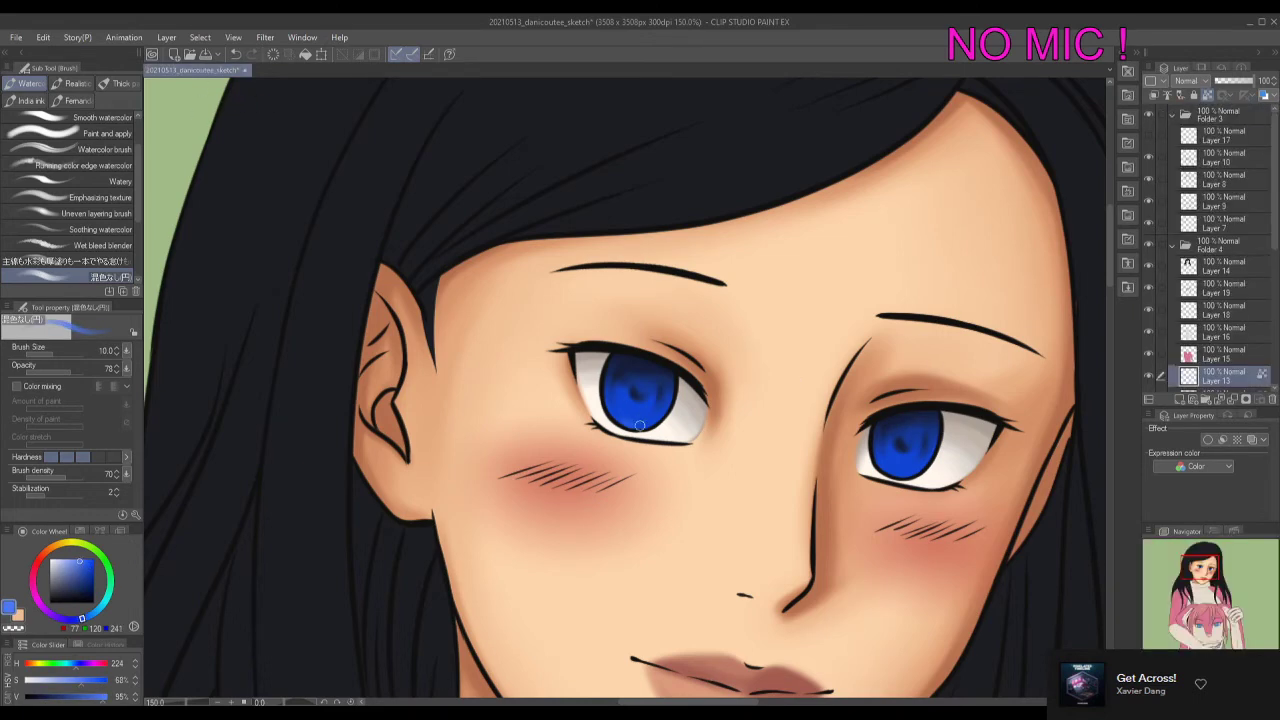
pyautogui.moveTo(640, 425); pyautogui.dragTo(622, 396)
pyautogui.moveTo(886, 472)
pyautogui.mouseDown()
pyautogui.moveTo(920, 470)
pyautogui.moveTo(918, 458)
pyautogui.mouseUp()
pyautogui.scroll(-1, 968, 426)
pyautogui.scroll(1, 725, 212)
# Add a new clipped layer above the irises and paint near-black pupils in both eyes, reducing the brush to size 6.
pyautogui.hotkey('ctrl', 'shift', 'n')
pyautogui.keyDown('alt'); pyautogui.click(725, 212); pyautogui.keyUp('alt')
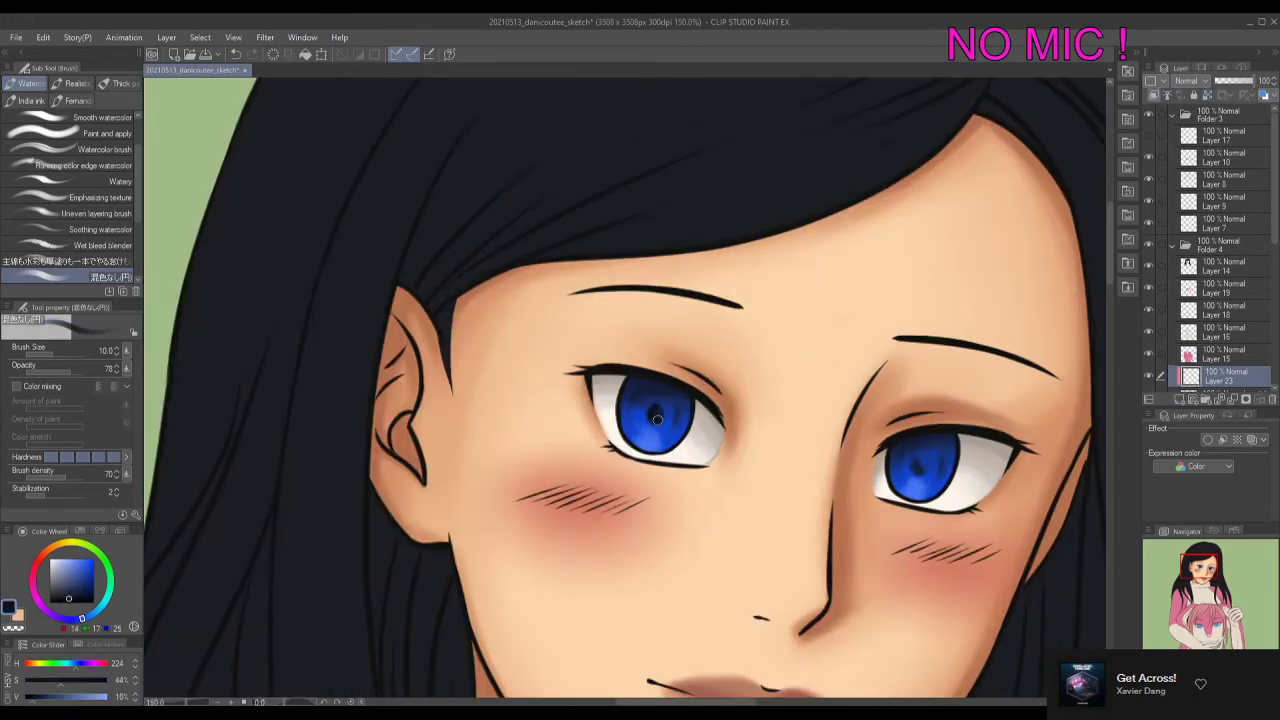
pyautogui.moveTo(921, 458); pyautogui.dragTo(922, 462)
pyautogui.moveTo(654, 428); pyautogui.dragTo(658, 403)
pyautogui.press('[')
pyautogui.press('[')
pyautogui.press('[')
# Add another clipped layer and paint pale bluish highlights in both irises with a size 12 brush.
pyautogui.hotkey('ctrl', 'shift', 'n')
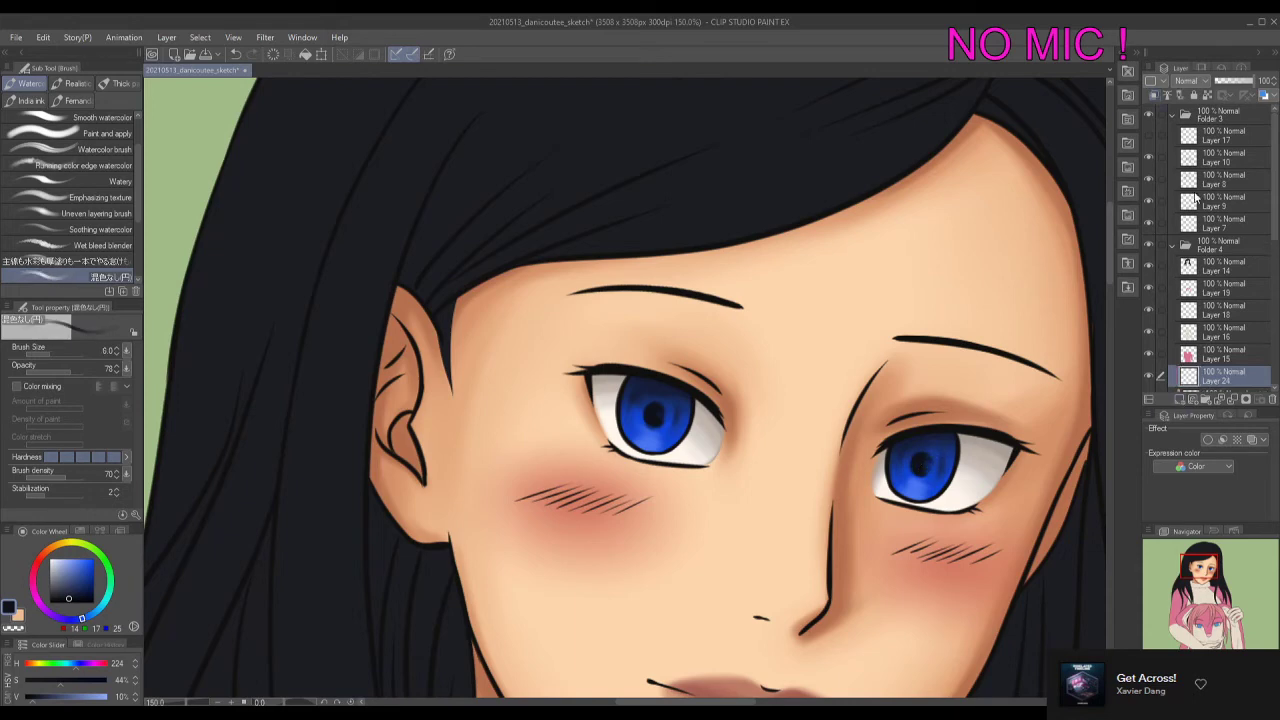
pyautogui.keyDown('alt'); pyautogui.click(706, 425); pyautogui.keyUp('alt')
pyautogui.press(']')
pyautogui.press(']')
pyautogui.press(']')
pyautogui.press(']')
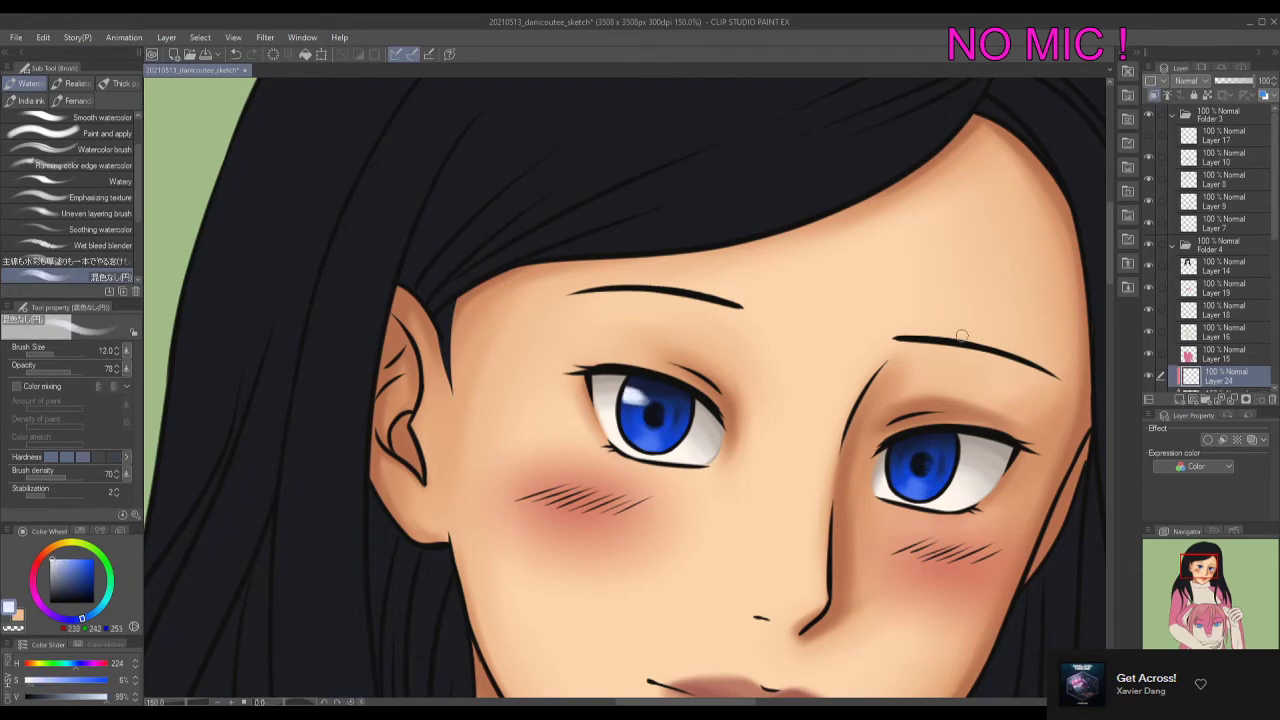
pyautogui.keyDown('alt'); pyautogui.click(664, 430); pyautogui.keyUp('alt')
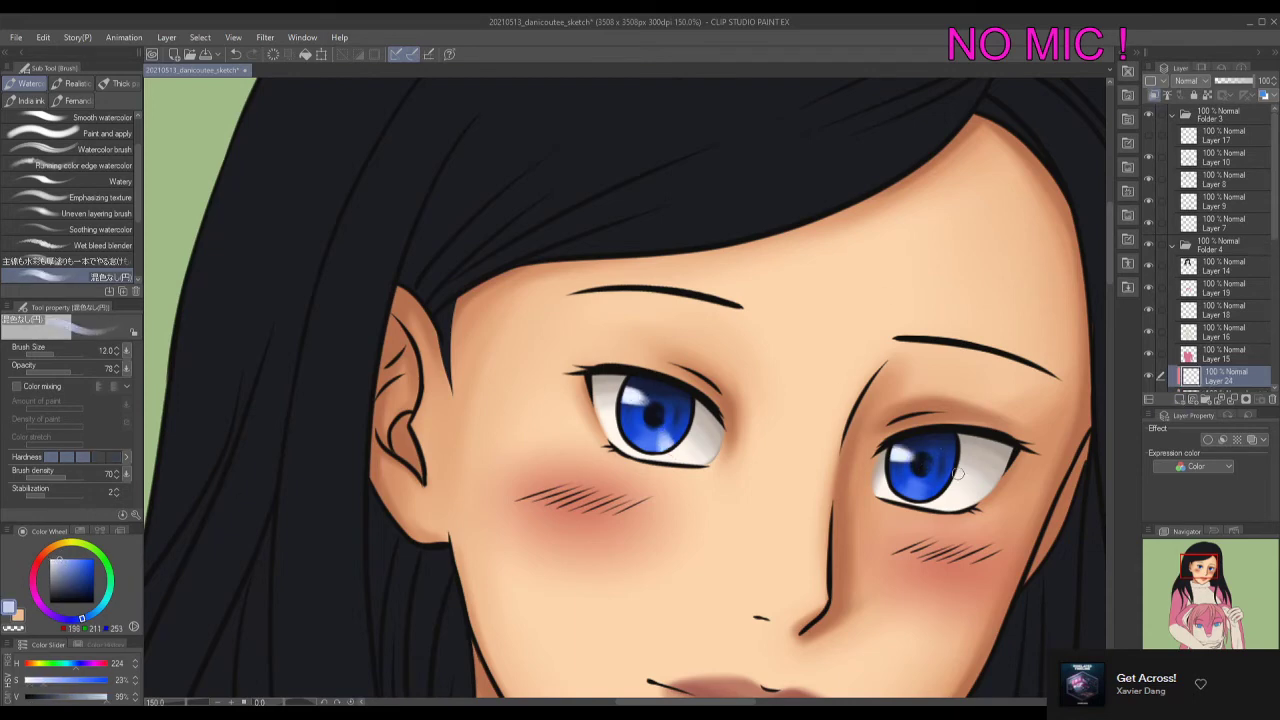
pyautogui.scroll(-5, 944, 465)
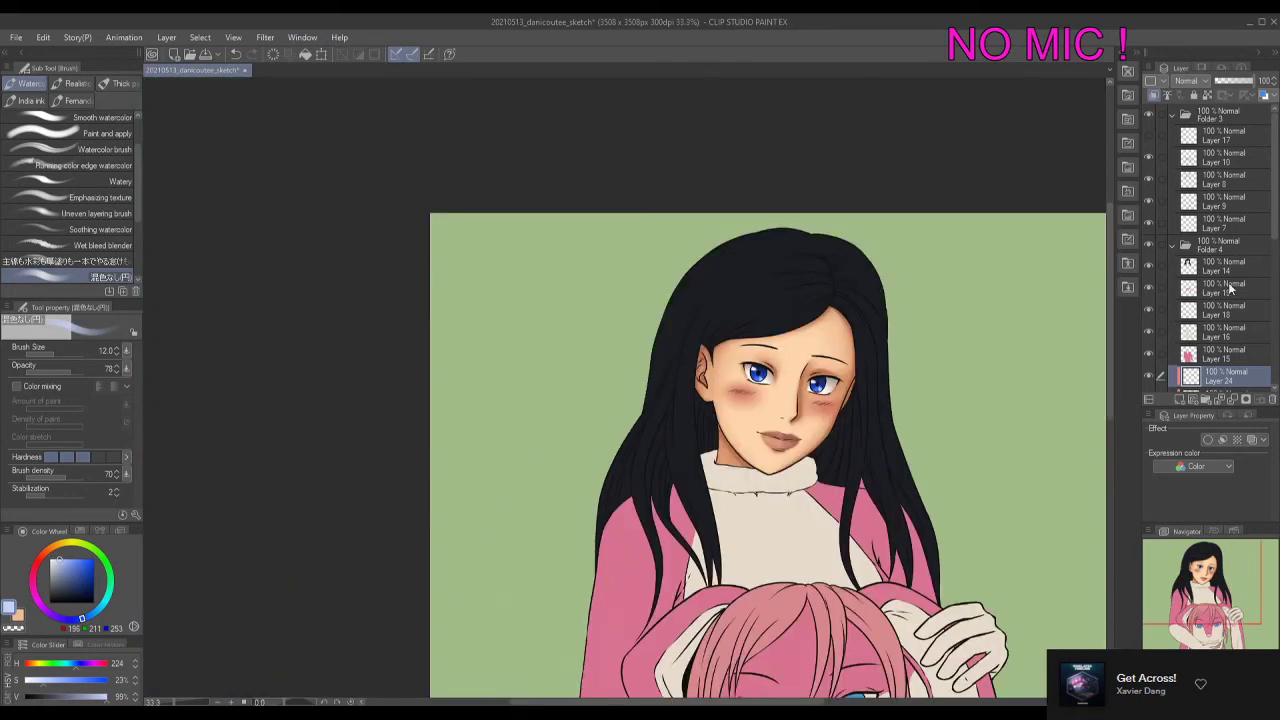
# Set Folder 3 to Multiply and shade the hair beside the neck and shoulder near-black on transparency-locked Layer 14, up to brush size 25.
pyautogui.click(1225, 266)
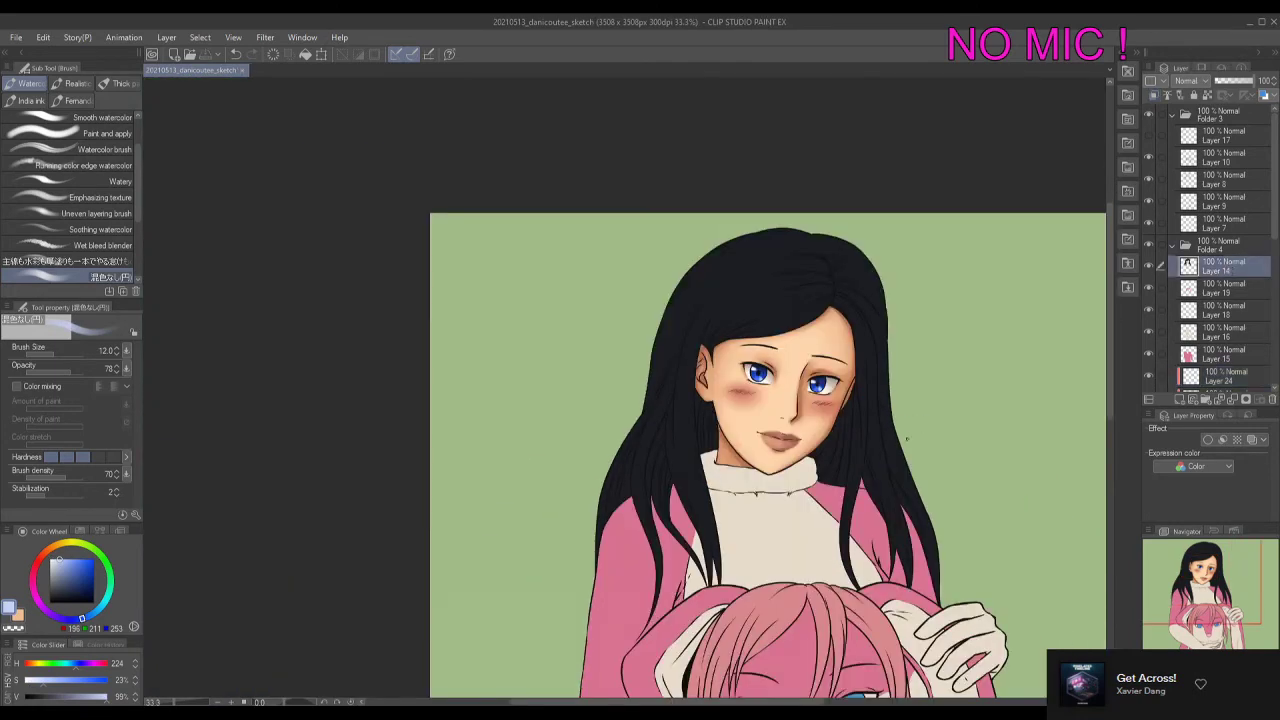
pyautogui.moveTo(1110, 346); pyautogui.dragTo(1110, 360)
pyautogui.scroll(2, 700, 340)
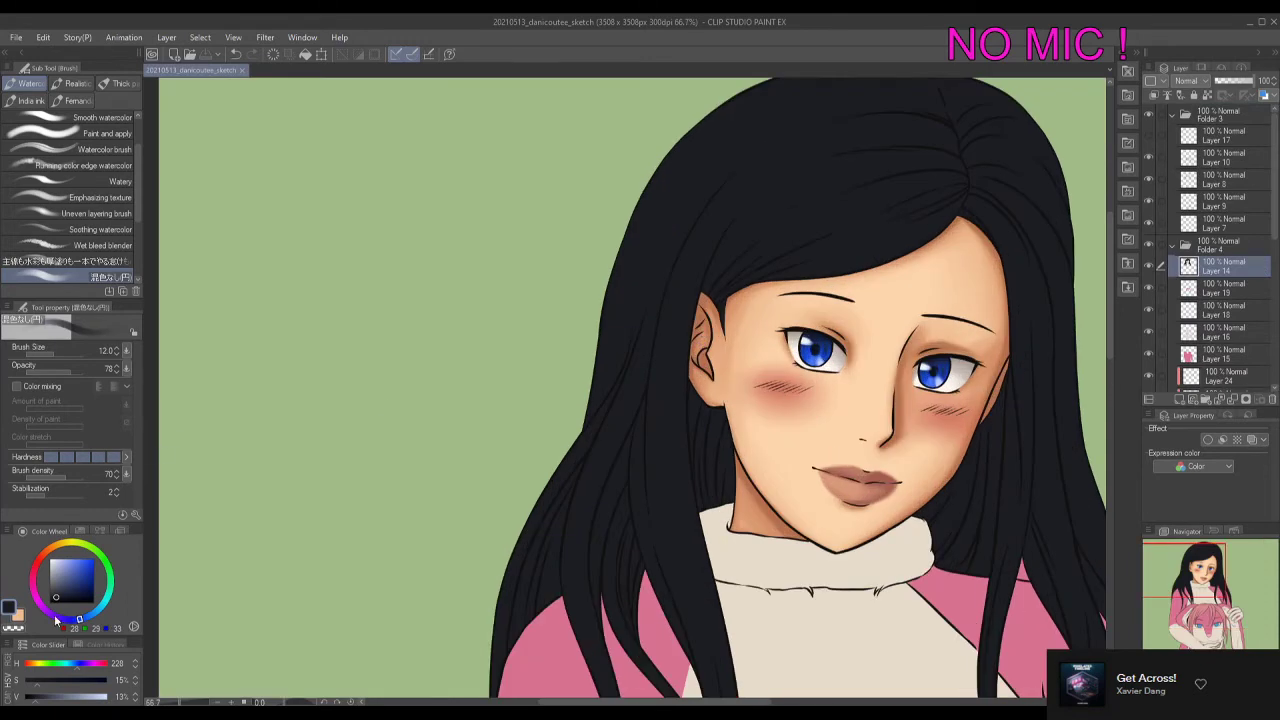
pyautogui.click(58, 597)
pyautogui.click(55, 600)
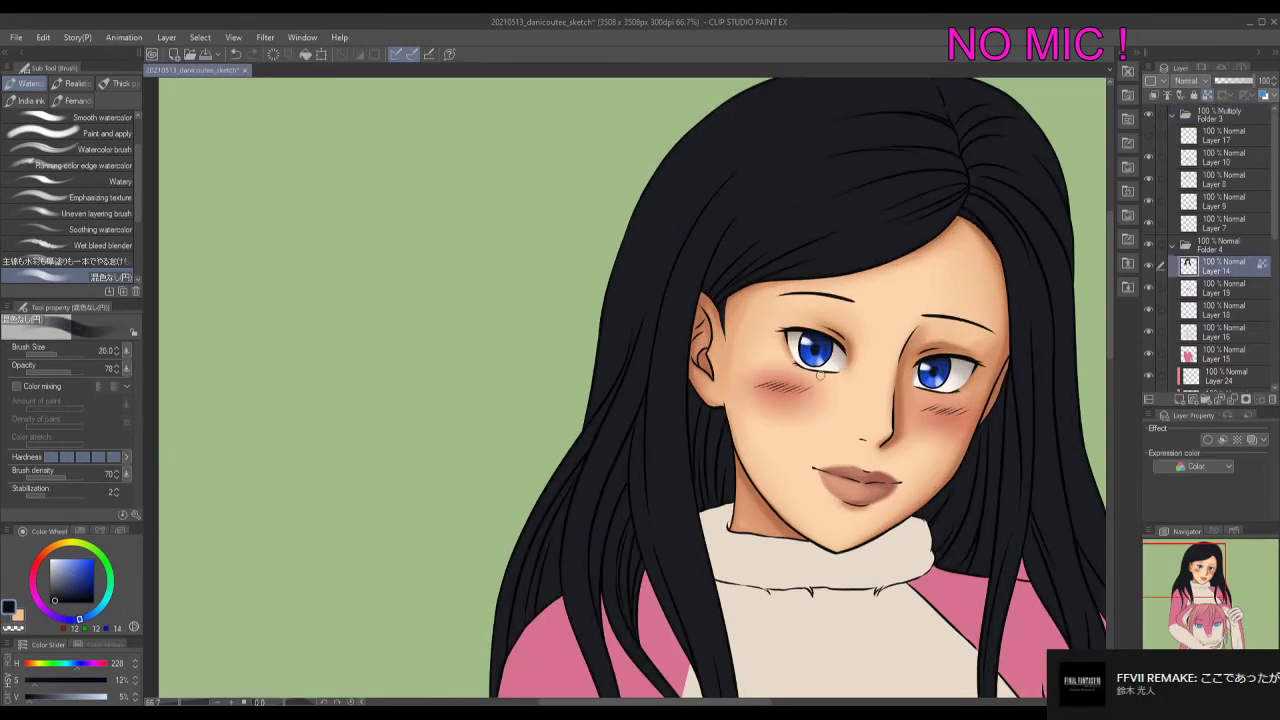
pyautogui.moveTo(930, 540)
pyautogui.mouseDown()
pyautogui.moveTo(955, 470)
pyautogui.moveTo(988, 575)
pyautogui.mouseUp()
pyautogui.moveTo(632, 575)
pyautogui.mouseDown()
pyautogui.moveTo(648, 355)
pyautogui.moveTo(598, 600)
pyautogui.mouseUp()
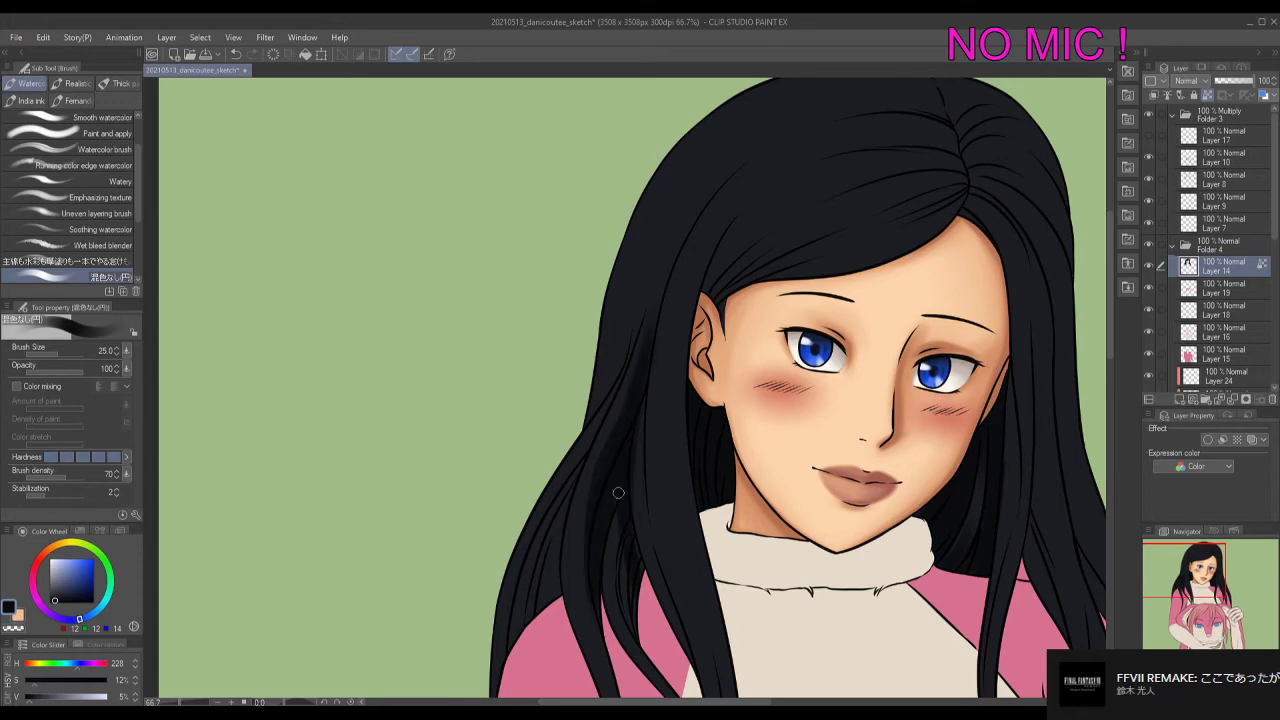
pyautogui.moveTo(620, 488); pyautogui.dragTo(606, 598)
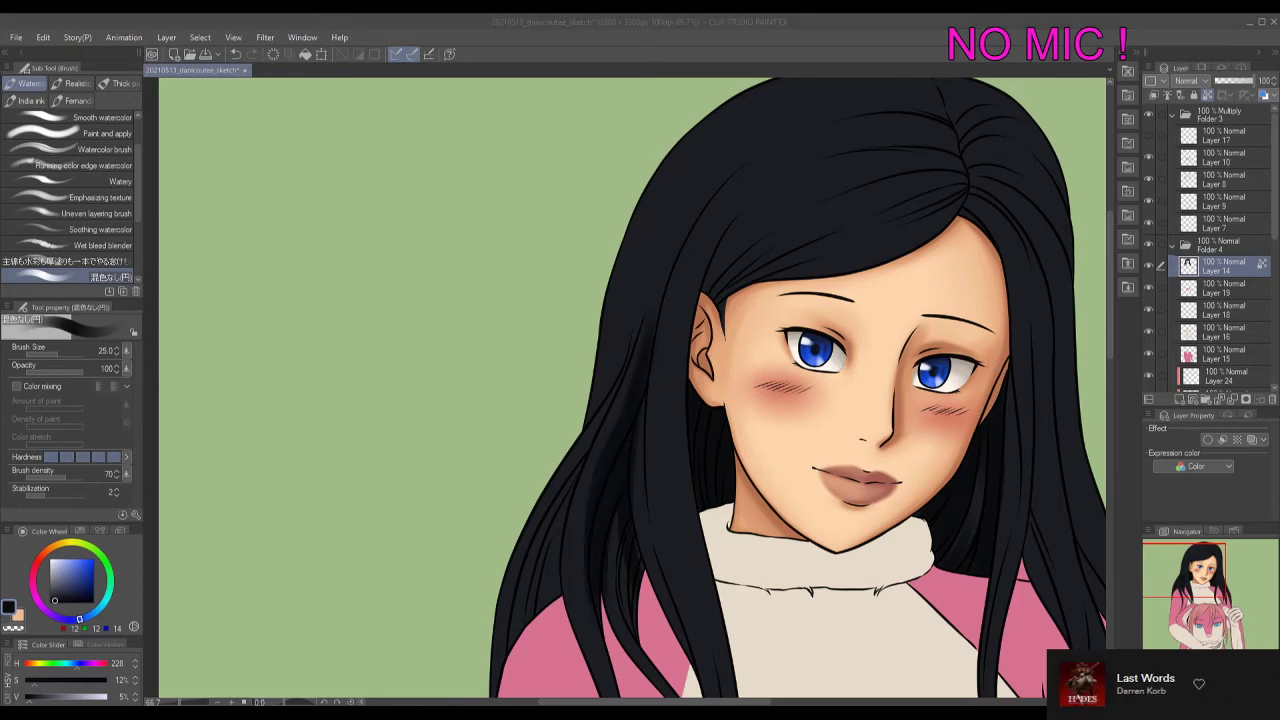
# Paint near-black strand shading across the fringe, crown and parting of the hair with a size 17 brush.
pyautogui.scroll(3, 789, 469)
pyautogui.press('[')
pyautogui.press('[')
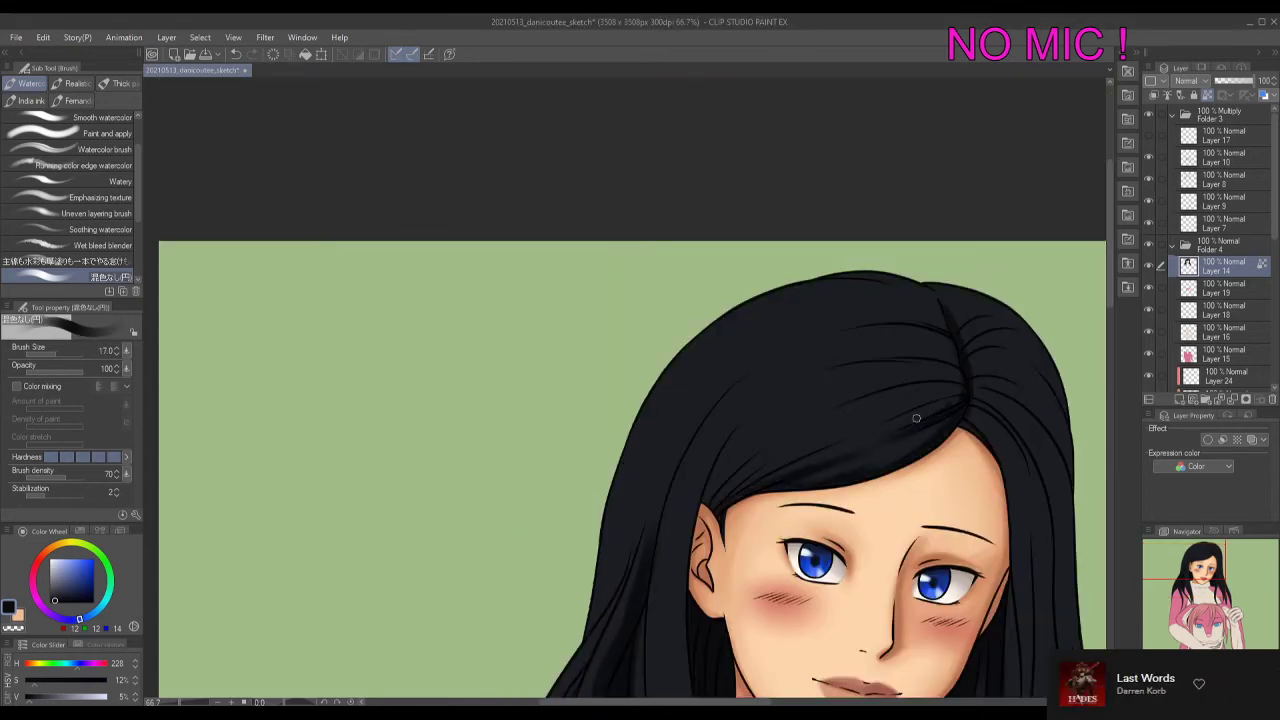
pyautogui.moveTo(745, 480)
pyautogui.mouseDown()
pyautogui.moveTo(960, 390)
pyautogui.moveTo(712, 495)
pyautogui.moveTo(762, 405)
pyautogui.moveTo(879, 369)
pyautogui.moveTo(951, 325)
pyautogui.moveTo(961, 335)
pyautogui.moveTo(785, 300)
pyautogui.moveTo(847, 279)
pyautogui.moveTo(726, 383)
pyautogui.moveTo(754, 349)
pyautogui.moveTo(700, 470)
pyautogui.moveTo(645, 475)
pyautogui.moveTo(620, 560)
pyautogui.moveTo(645, 440)
pyautogui.mouseUp()
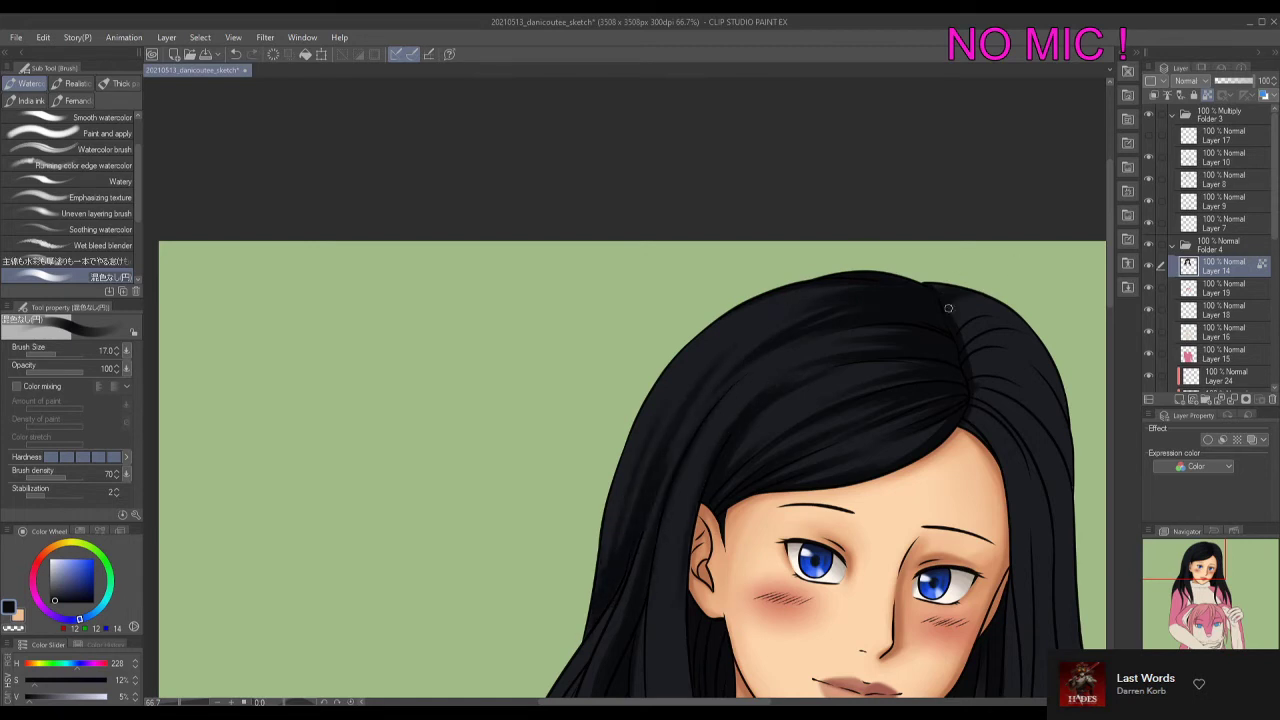
pyautogui.moveTo(1016, 321)
pyautogui.mouseDown()
pyautogui.moveTo(911, 321)
pyautogui.moveTo(925, 409)
pyautogui.moveTo(891, 349)
pyautogui.moveTo(935, 470)
pyautogui.moveTo(906, 496)
pyautogui.moveTo(907, 372)
pyautogui.moveTo(886, 313)
pyautogui.moveTo(958, 355)
pyautogui.moveTo(966, 407)
pyautogui.moveTo(966, 229)
pyautogui.mouseUp()
pyautogui.moveTo(905, 470); pyautogui.dragTo(896, 685)
# Shade the long hair strands falling on the right side of the face near-black with a size 12 brush.
pyautogui.press('[')
pyautogui.press('[')
pyautogui.moveTo(914, 290)
pyautogui.mouseDown()
pyautogui.moveTo(902, 470)
pyautogui.moveTo(950, 525)
pyautogui.mouseUp()
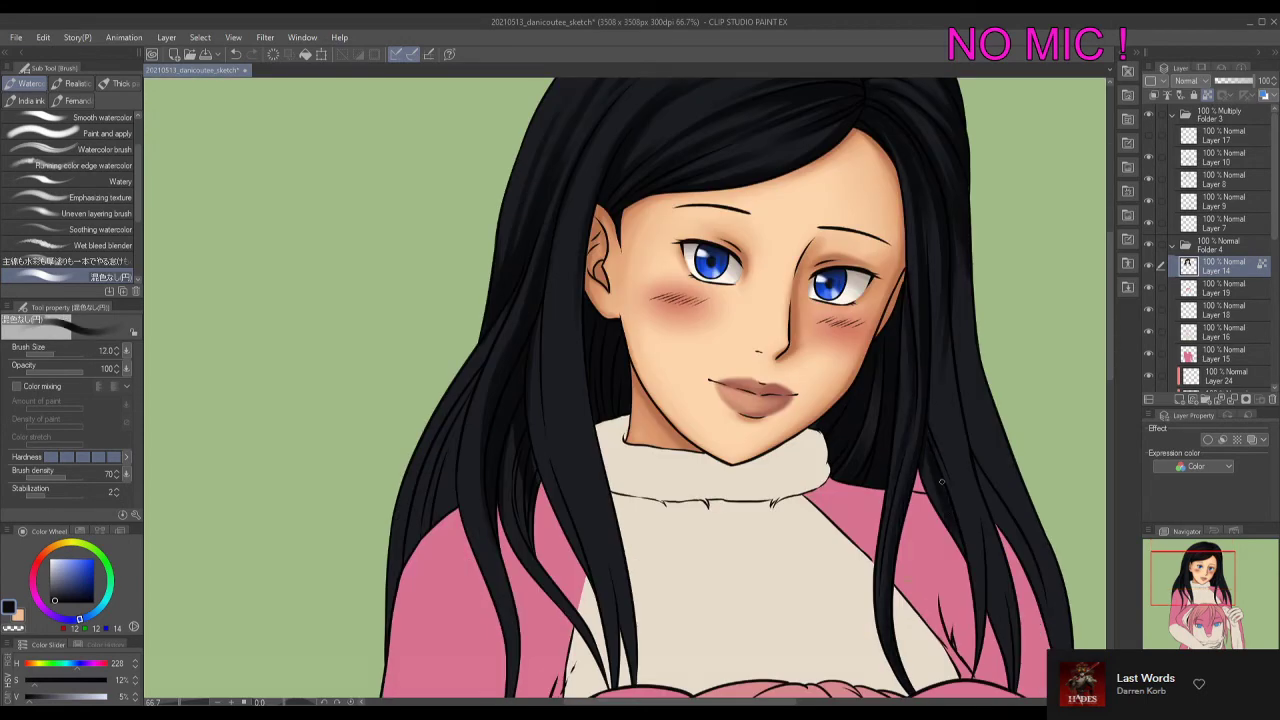
pyautogui.moveTo(941, 481)
pyautogui.mouseDown()
pyautogui.moveTo(934, 400)
pyautogui.moveTo(955, 420)
pyautogui.moveTo(968, 480)
pyautogui.moveTo(1015, 458)
pyautogui.mouseUp()
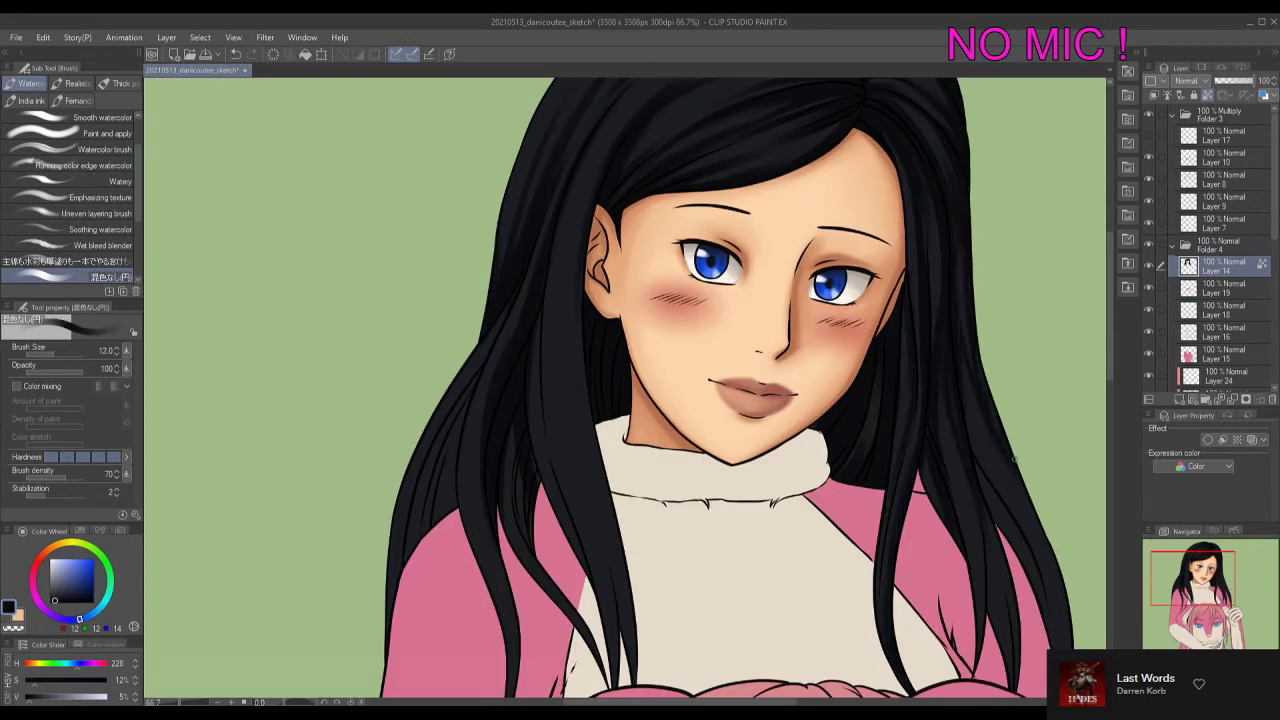
pyautogui.moveTo(996, 412); pyautogui.dragTo(1056, 646)
# Continue the near-black strand shading down to the lower hair ends over the right-hand shoulder.
pyautogui.moveTo(1050, 640); pyautogui.dragTo(1050, 490)
pyautogui.moveTo(978, 358); pyautogui.dragTo(1016, 530)
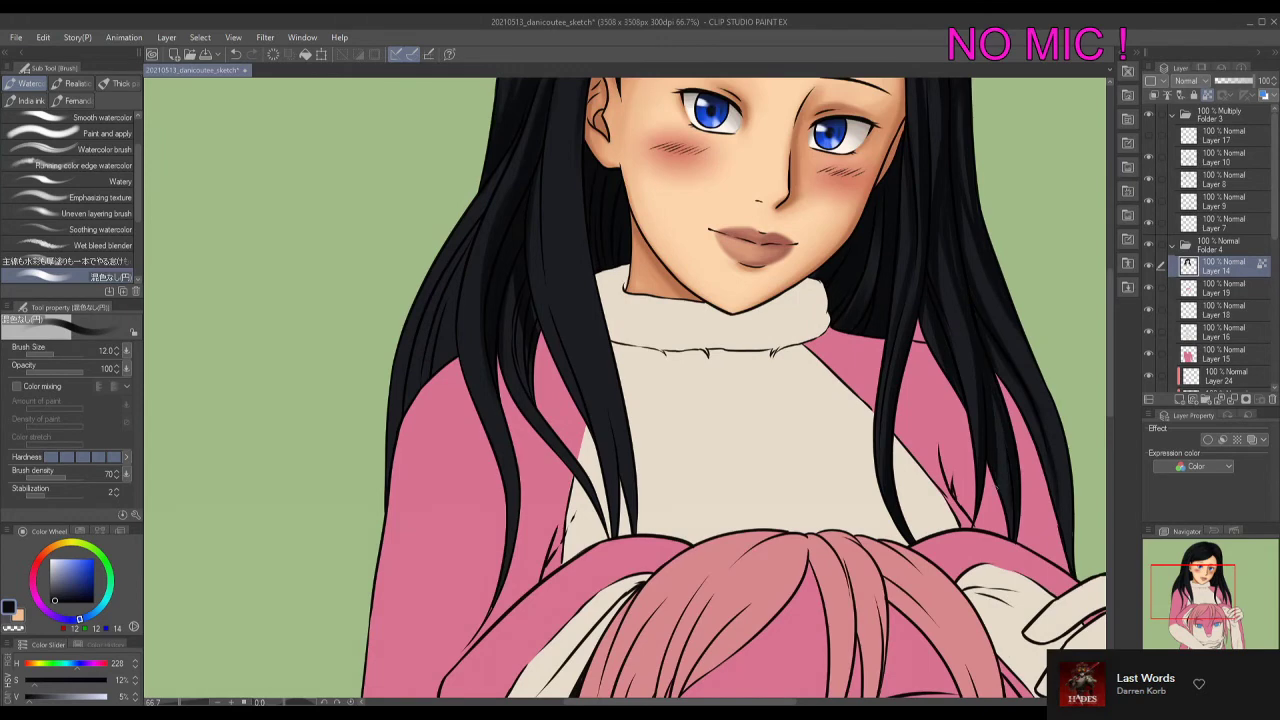
pyautogui.moveTo(1000, 458)
pyautogui.mouseDown()
pyautogui.moveTo(1008, 536)
pyautogui.moveTo(875, 500)
pyautogui.moveTo(820, 500)
pyautogui.mouseUp()
pyautogui.moveTo(845, 345)
pyautogui.mouseDown()
pyautogui.moveTo(875, 515)
pyautogui.moveTo(870, 462)
pyautogui.mouseUp()
pyautogui.moveTo(790, 210); pyautogui.dragTo(822, 322)
pyautogui.moveTo(828, 316); pyautogui.dragTo(856, 400)
# Shade the outer hair locks over the left-hand shoulder with near-black strokes.
pyautogui.scroll(-1, 700, 430)
pyautogui.moveTo(642, 340); pyautogui.dragTo(636, 412)
pyautogui.moveTo(638, 340); pyautogui.dragTo(604, 433)
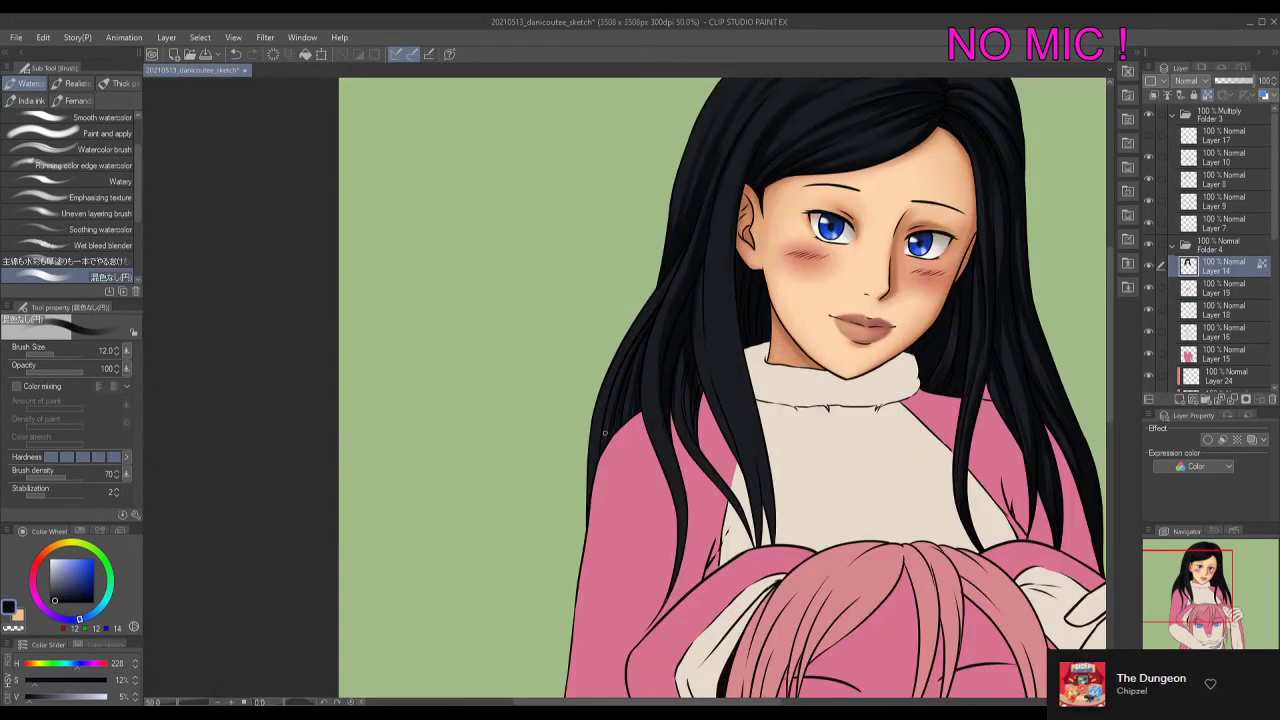
pyautogui.moveTo(620, 370); pyautogui.dragTo(603, 446)
pyautogui.moveTo(660, 290); pyautogui.dragTo(633, 336)
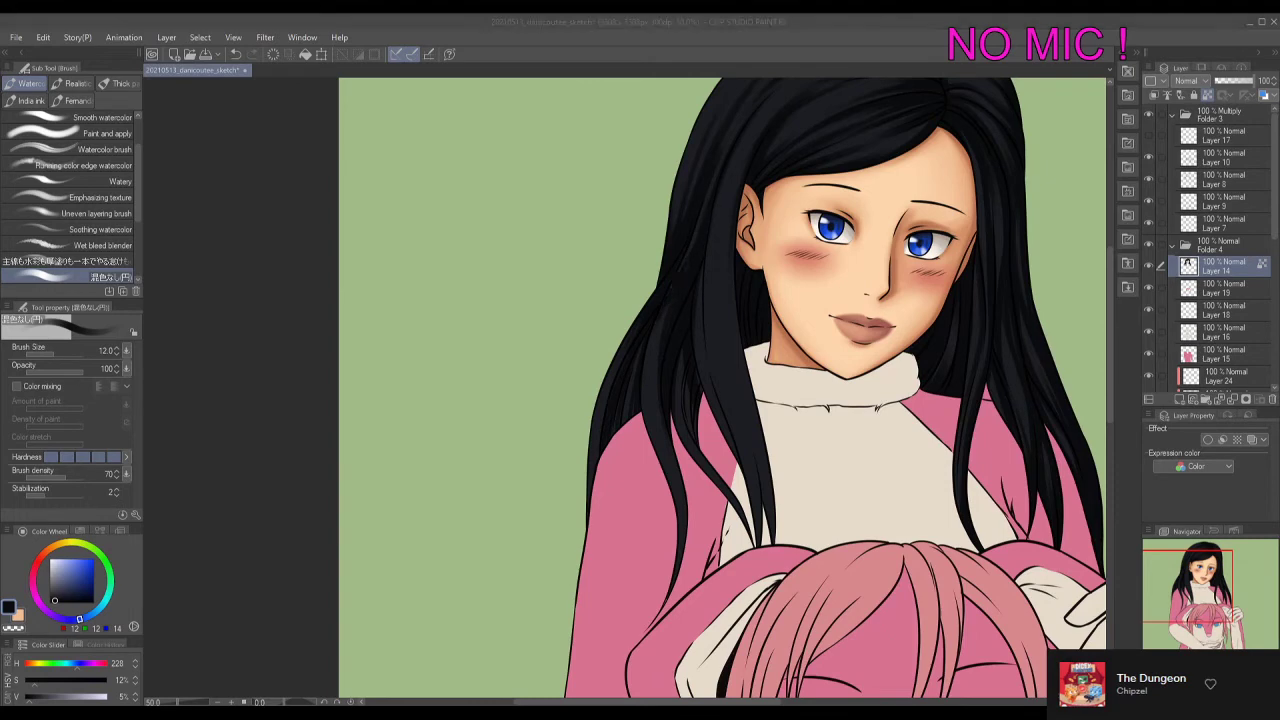
# Add near-black strand shading along the long front lock hanging below the ear on the left-hand side.
pyautogui.scroll(-1, 672, 422)
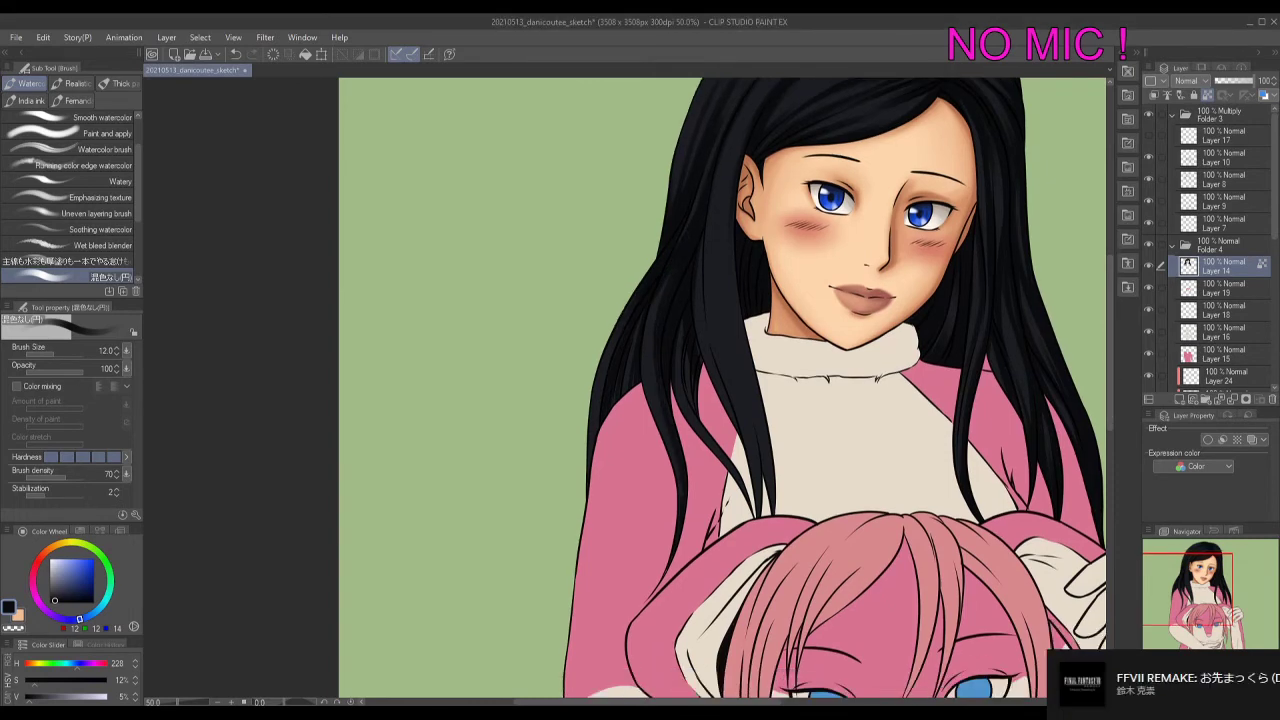
pyautogui.moveTo(700, 250); pyautogui.dragTo(715, 373)
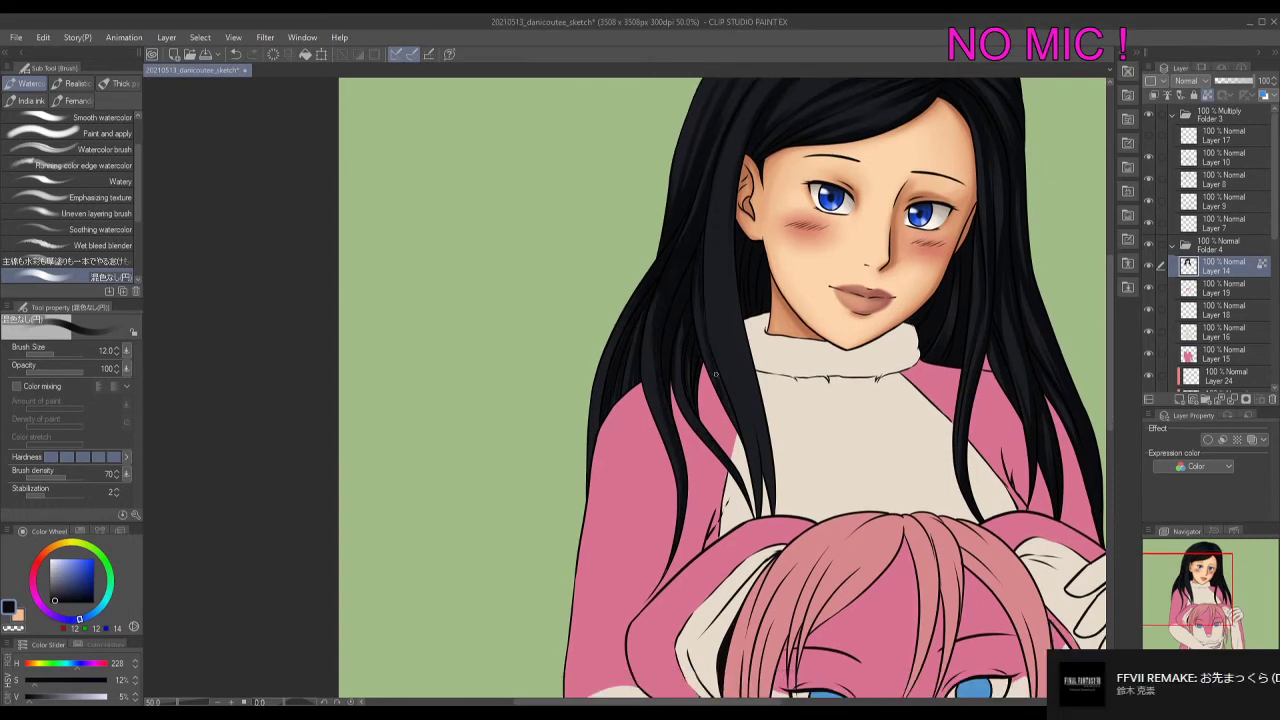
pyautogui.moveTo(730, 226); pyautogui.dragTo(764, 456)
pyautogui.moveTo(720, 234)
pyautogui.mouseDown()
pyautogui.moveTo(758, 479)
pyautogui.moveTo(724, 332)
pyautogui.mouseUp()
# Add a clipped layer above the hair colour layer and prepare a muted grey-blue highlight colour with a size 8 brush.
pyautogui.scroll(3, 821, 226)
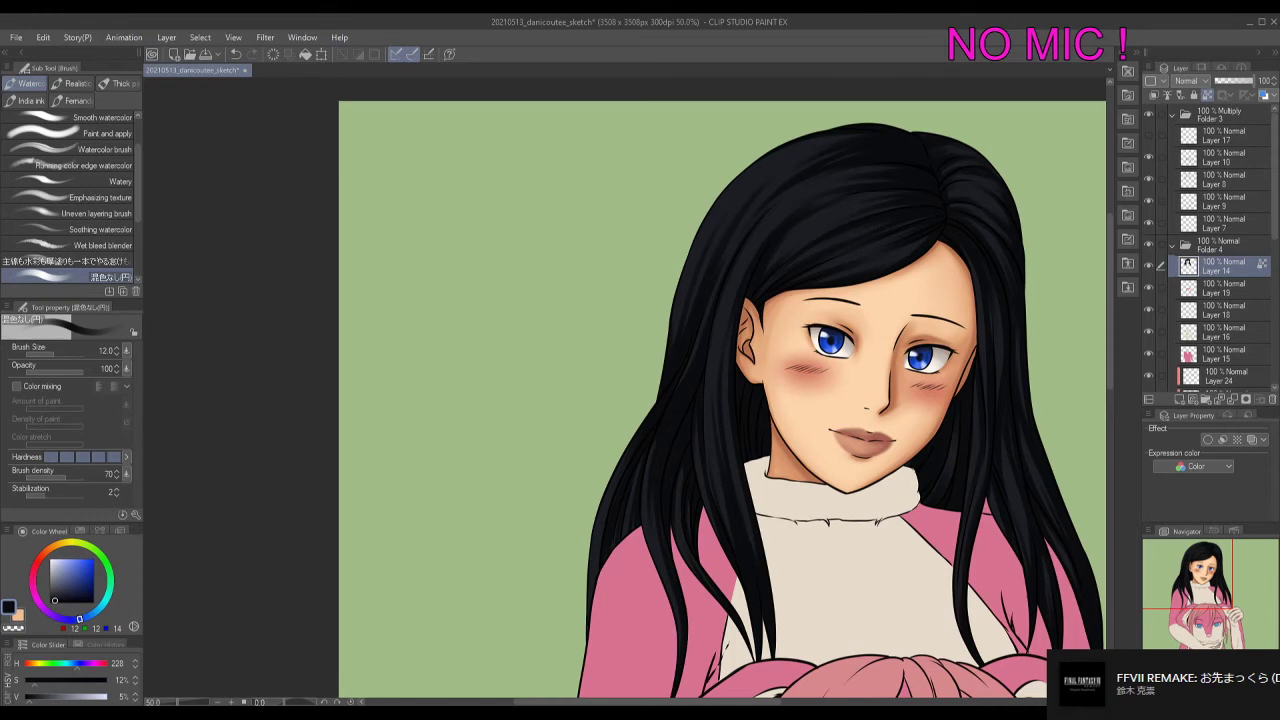
pyautogui.hotkey('ctrl', 'shift', 'n')
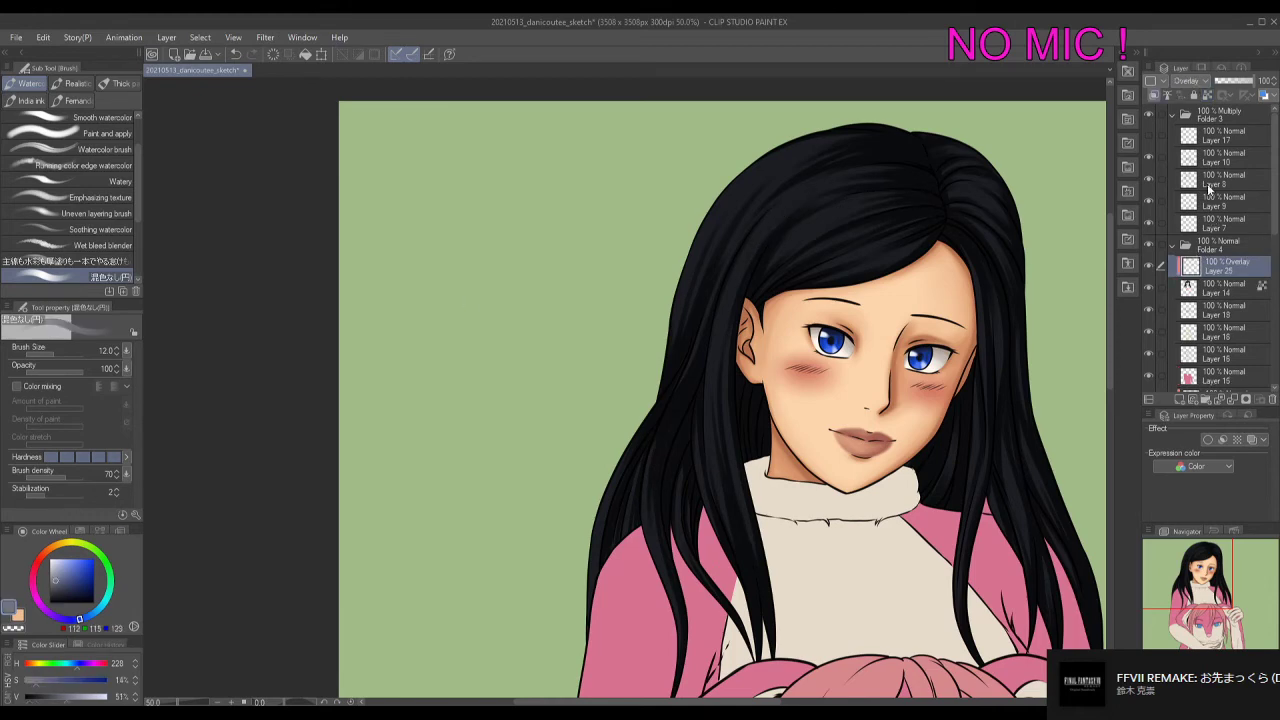
pyautogui.scroll(2, 805, 167)
pyautogui.click(73, 697)
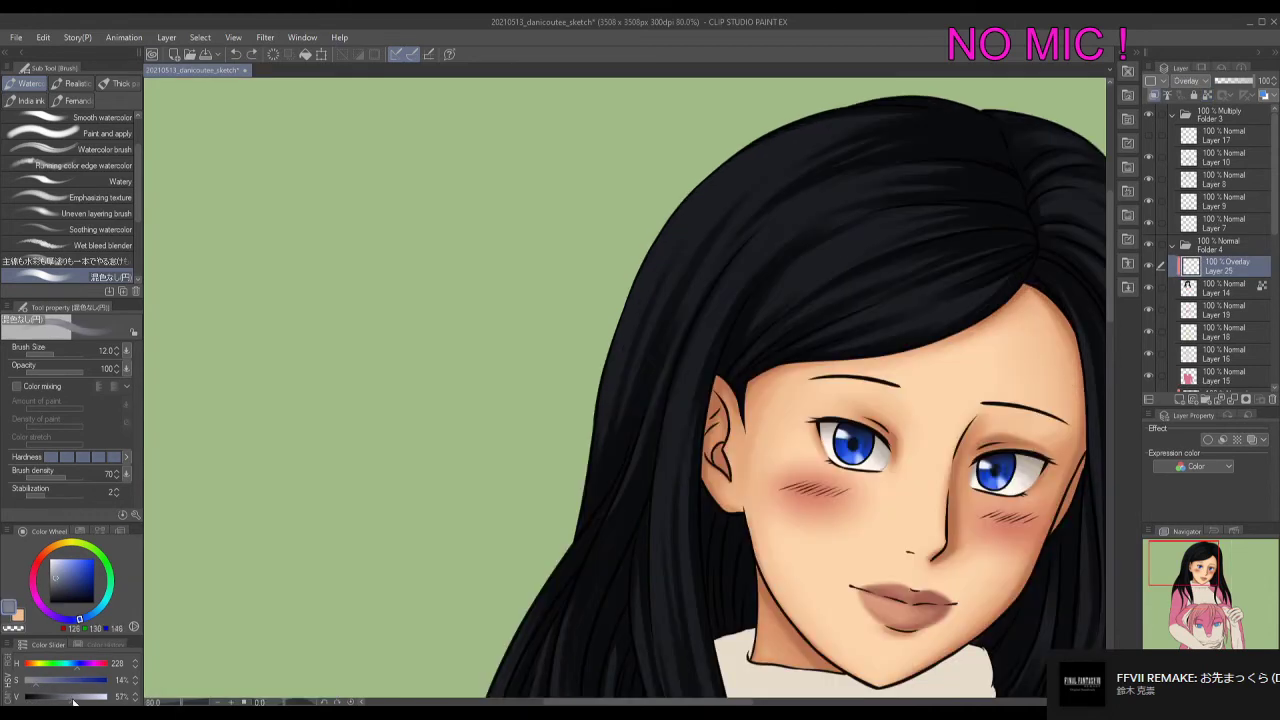
pyautogui.press('[')
pyautogui.press('[')
# Paint grey-blue highlight strands in Color dodge mode across the crown and the swept fringe of the hair.
pyautogui.moveTo(790, 232); pyautogui.dragTo(712, 320)
pyautogui.moveTo(764, 262); pyautogui.dragTo(718, 326)
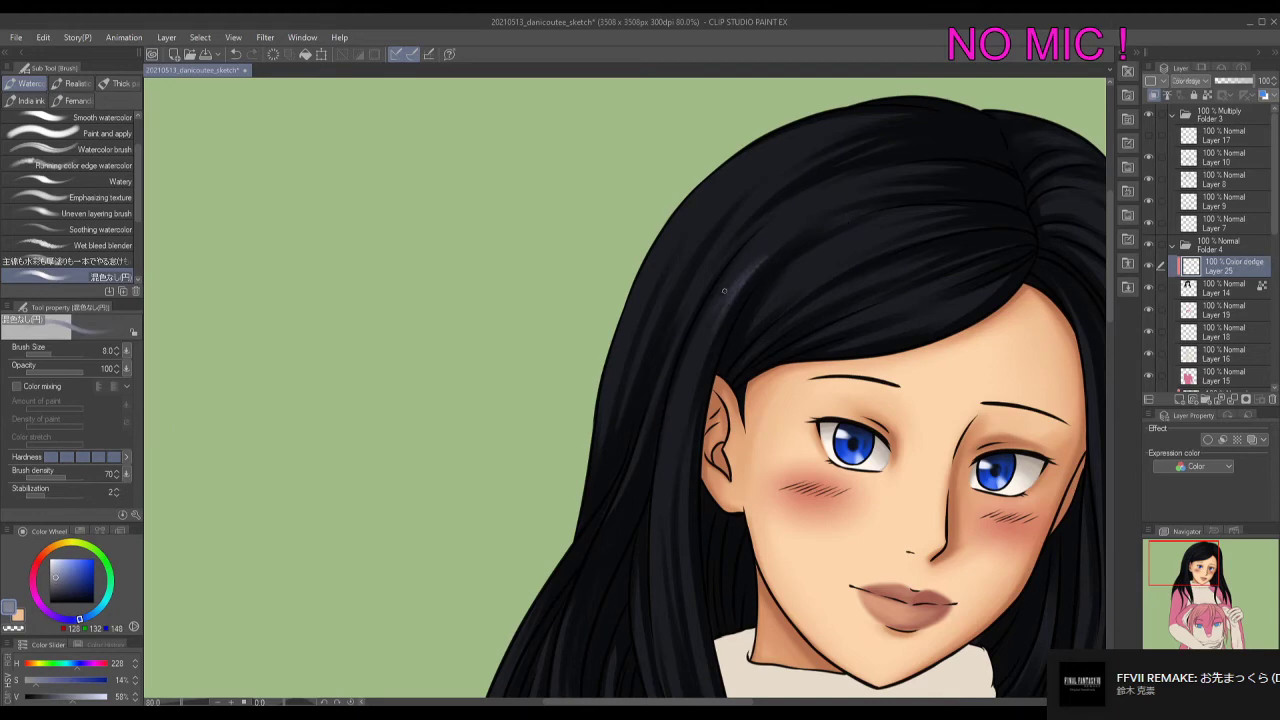
pyautogui.moveTo(772, 230); pyautogui.dragTo(714, 302)
pyautogui.moveTo(730, 246); pyautogui.dragTo(698, 298)
pyautogui.moveTo(748, 206)
pyautogui.mouseDown()
pyautogui.moveTo(700, 278)
pyautogui.moveTo(672, 290)
pyautogui.mouseUp()
pyautogui.moveTo(712, 196); pyautogui.dragTo(655, 252)
pyautogui.moveTo(826, 246)
pyautogui.mouseDown()
pyautogui.moveTo(772, 306)
pyautogui.moveTo(788, 298)
pyautogui.mouseUp()
pyautogui.moveTo(855, 272); pyautogui.dragTo(803, 312)
pyautogui.moveTo(909, 285); pyautogui.dragTo(836, 326)
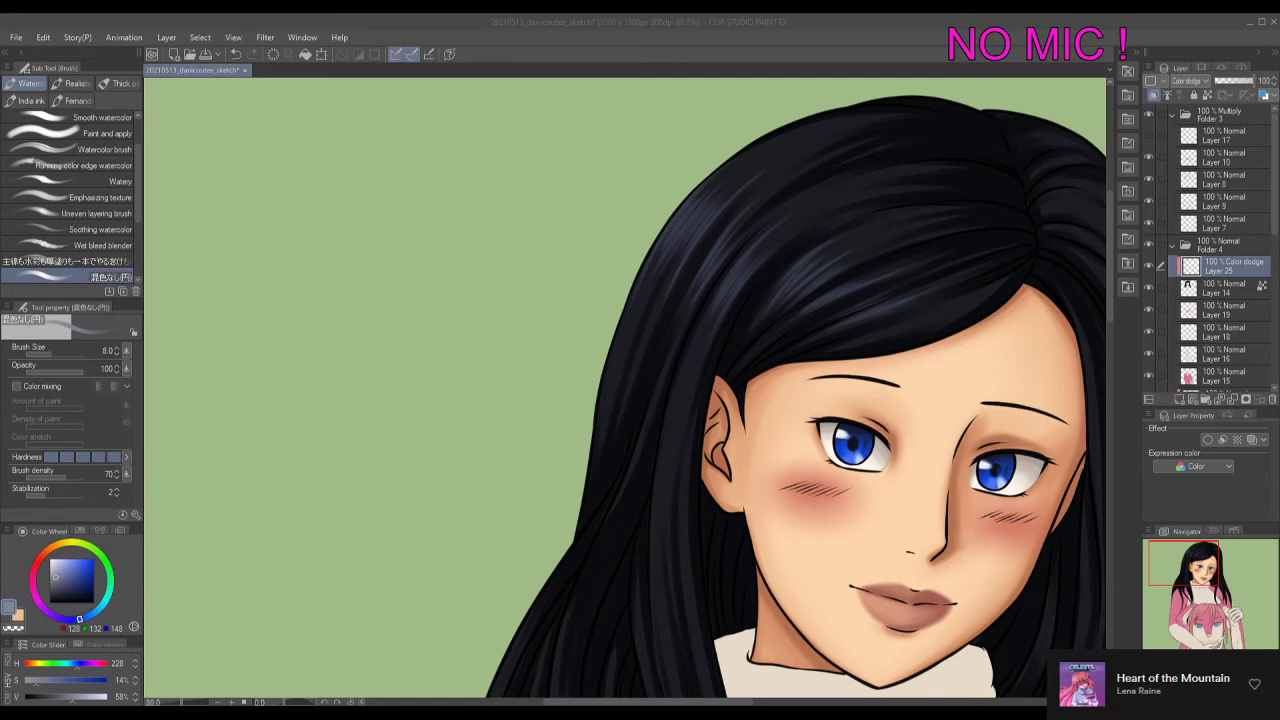
# Switch the hair highlight layer to Add at 56% opacity and highlight the long locks over the left-hand shoulder.
pyautogui.scroll(-1, 693, 535)
pyautogui.moveTo(662, 418); pyautogui.dragTo(654, 512)
pyautogui.moveTo(658, 464); pyautogui.dragTo(651, 572)
pyautogui.moveTo(667, 438); pyautogui.dragTo(657, 512)
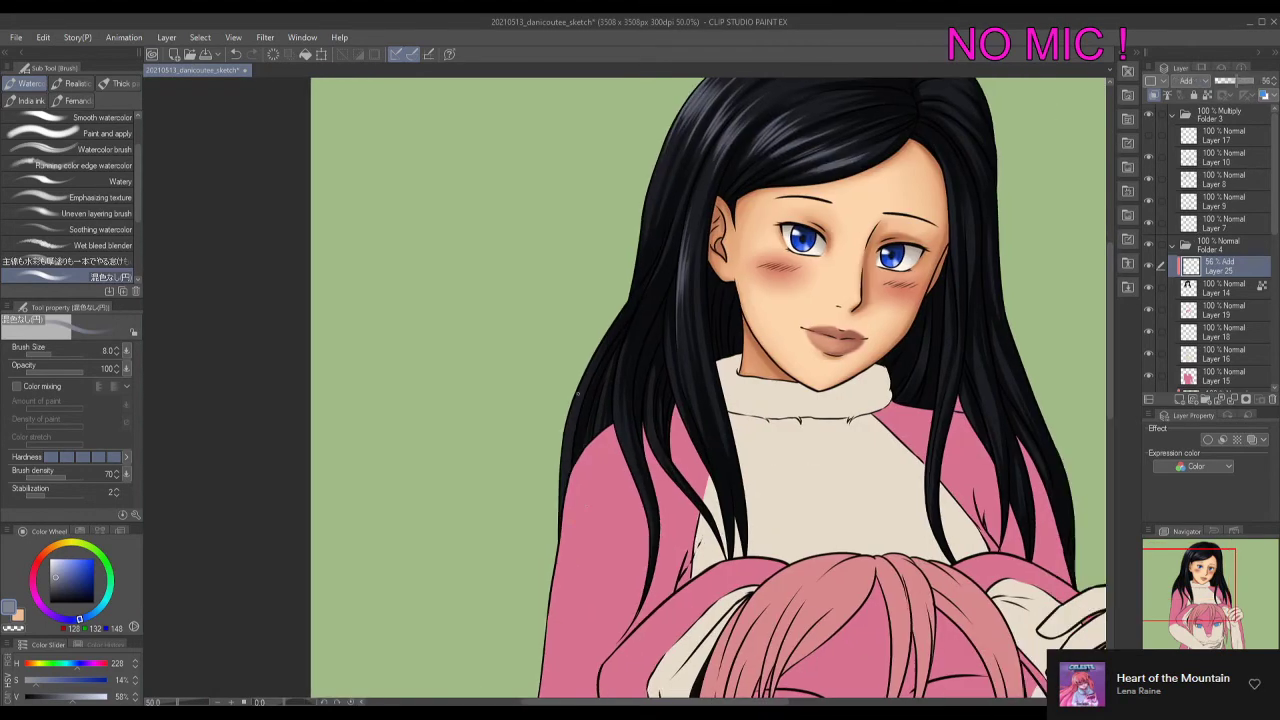
pyautogui.scroll(3, 632, 452)
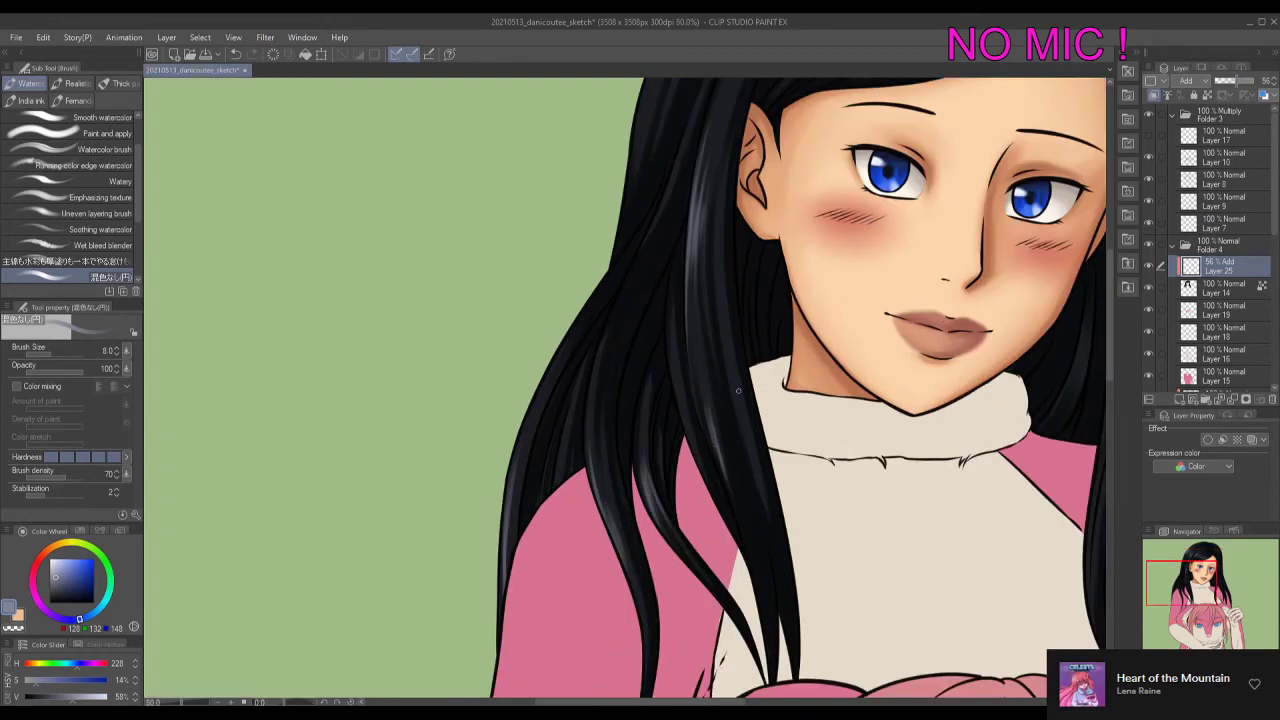
pyautogui.moveTo(738, 390); pyautogui.dragTo(748, 448)
pyautogui.moveTo(742, 406); pyautogui.dragTo(750, 446)
# Paint highlight strands on the long locks falling over the right-hand shoulder.
pyautogui.hscroll(5, 800, 420)
pyautogui.moveTo(840, 312); pyautogui.dragTo(848, 390)
pyautogui.moveTo(848, 318); pyautogui.dragTo(866, 422)
pyautogui.moveTo(896, 390)
pyautogui.mouseDown()
pyautogui.moveTo(910, 470)
pyautogui.moveTo(916, 452)
pyautogui.mouseUp()
pyautogui.moveTo(934, 372); pyautogui.dragTo(960, 436)
pyautogui.moveTo(876, 446); pyautogui.dragTo(888, 470)
pyautogui.scroll(-1, 1075, 447)
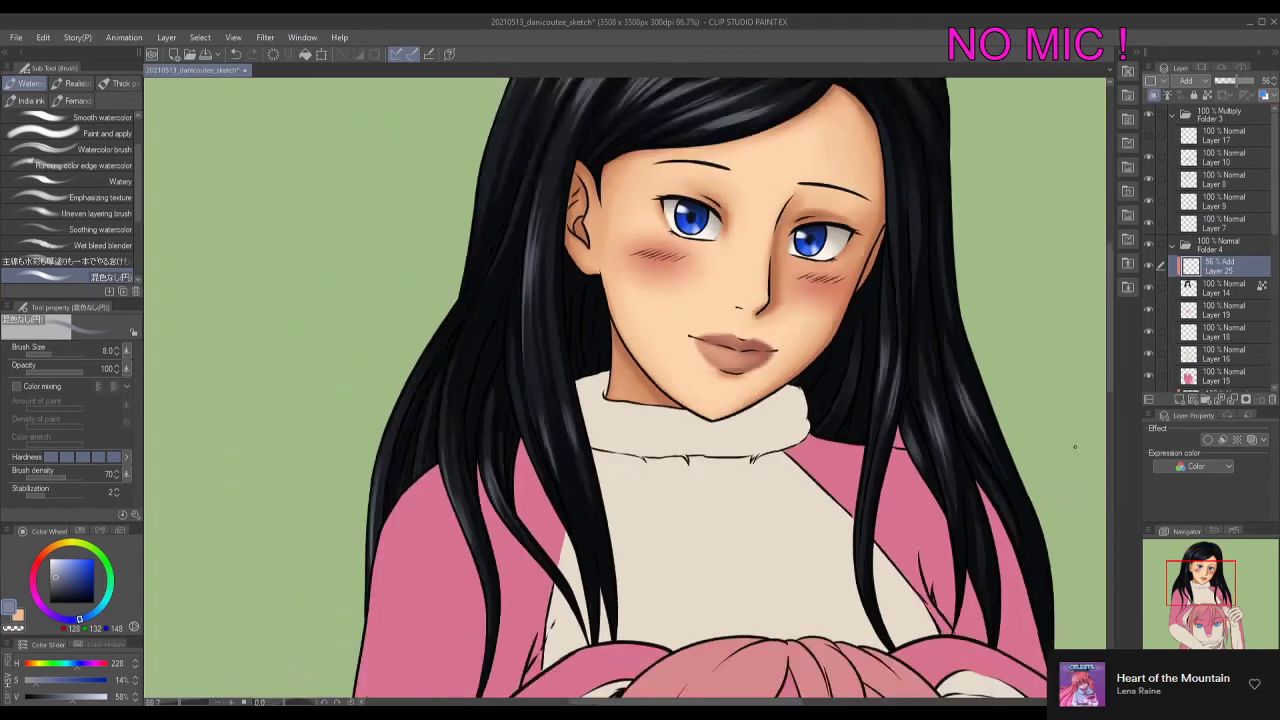
# Finish the highlights around the hair parting and set the highlight layer's opacity to 65%.
pyautogui.scroll(5, 1020, 300)
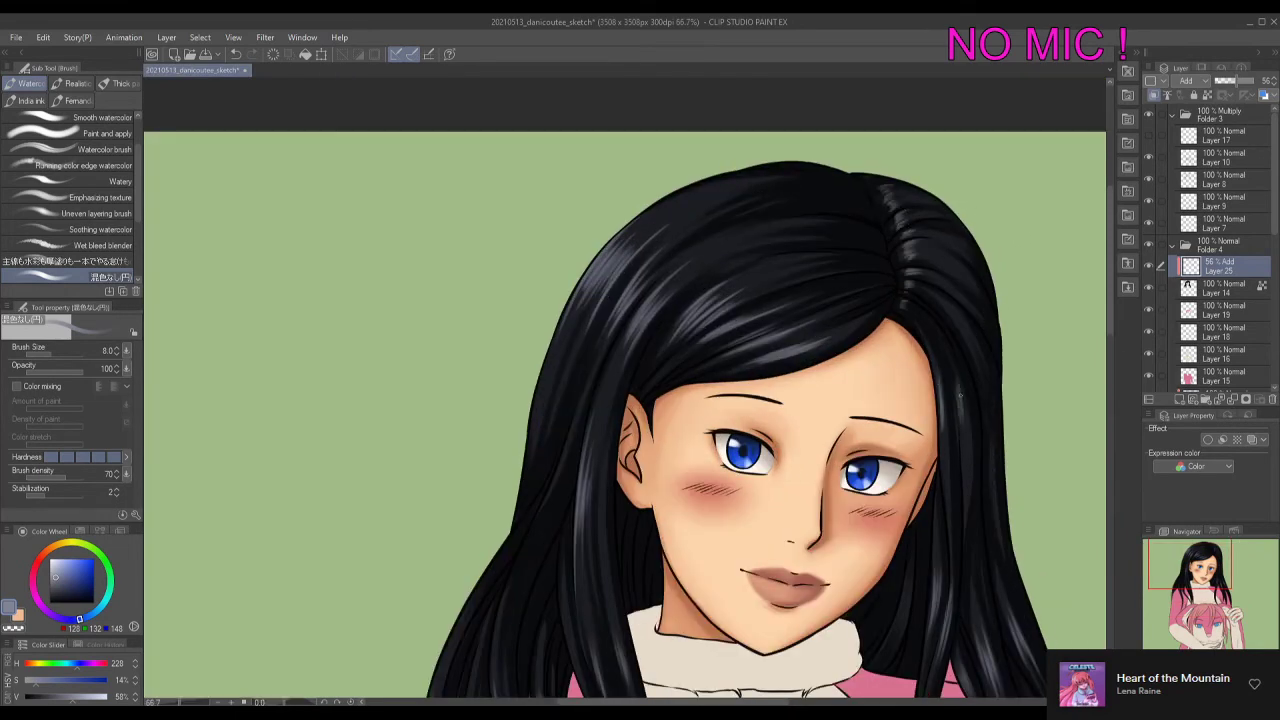
pyautogui.scroll(1, 960, 395)
pyautogui.scroll(-3, 650, 470)
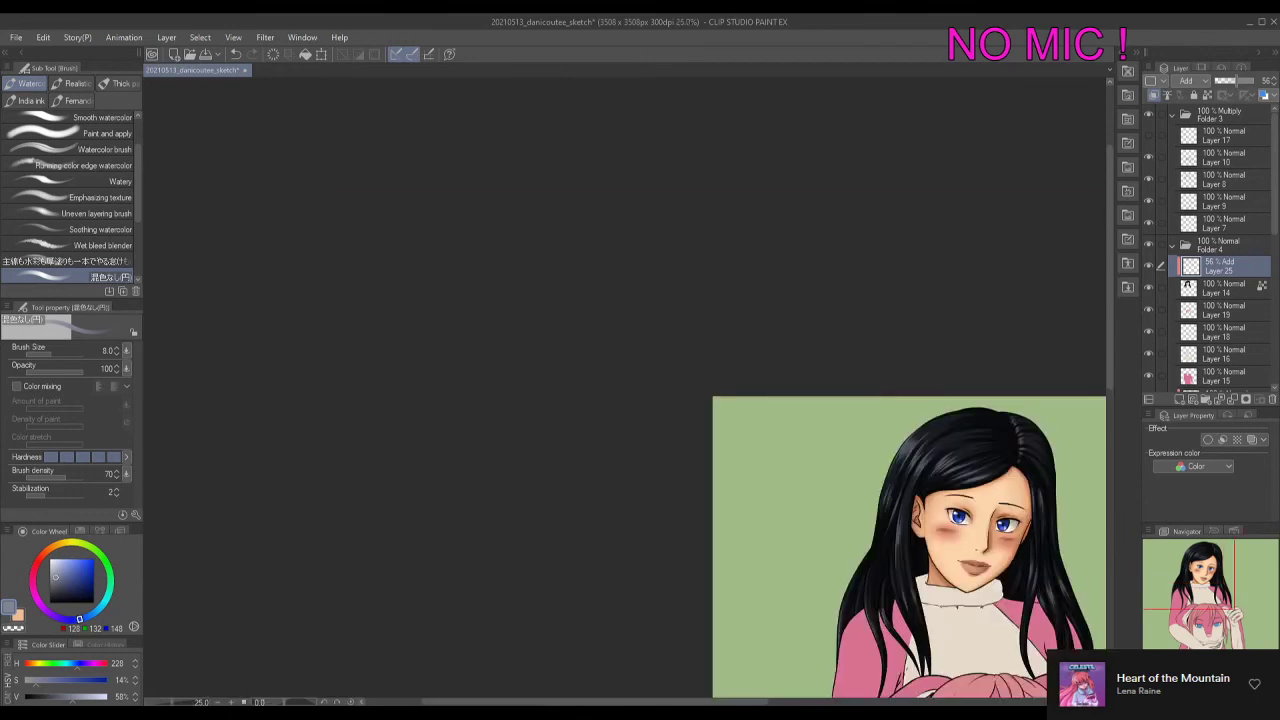
pyautogui.scroll(-2, 1063, 449)
pyautogui.scroll(-1, 985, 493)
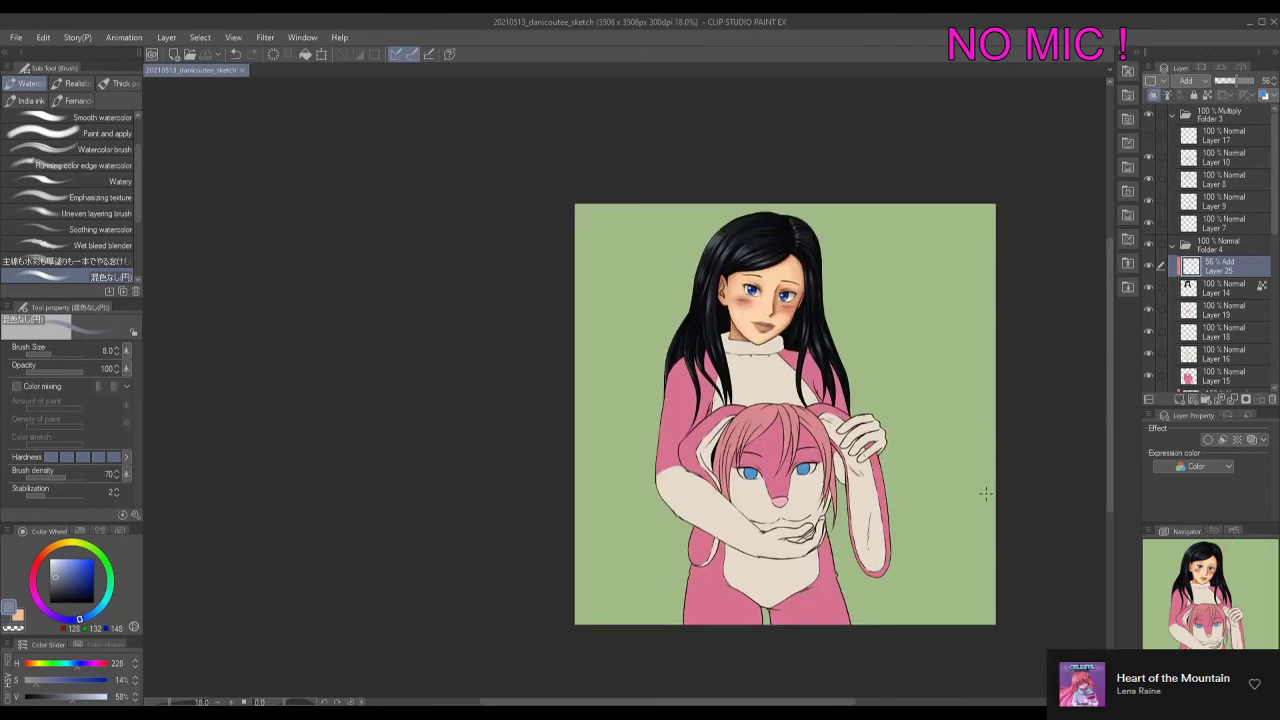
pyautogui.click(1275, 82)
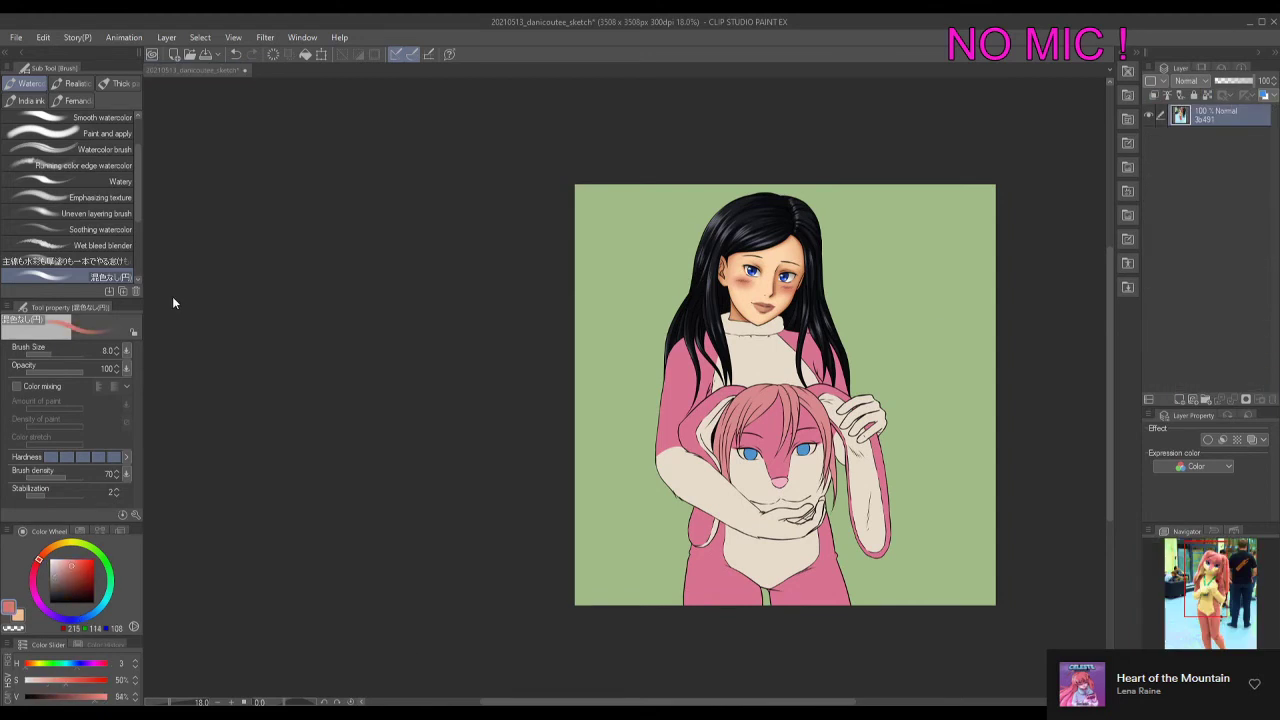
# Shade the left-hand pink sleeve just above the cream cuff on Layer 15 in darker pink, using the Fur - 1 brush at size 60.
pyautogui.click(75, 100)
pyautogui.click(113, 250)
pyautogui.scroll(2, 670, 430)
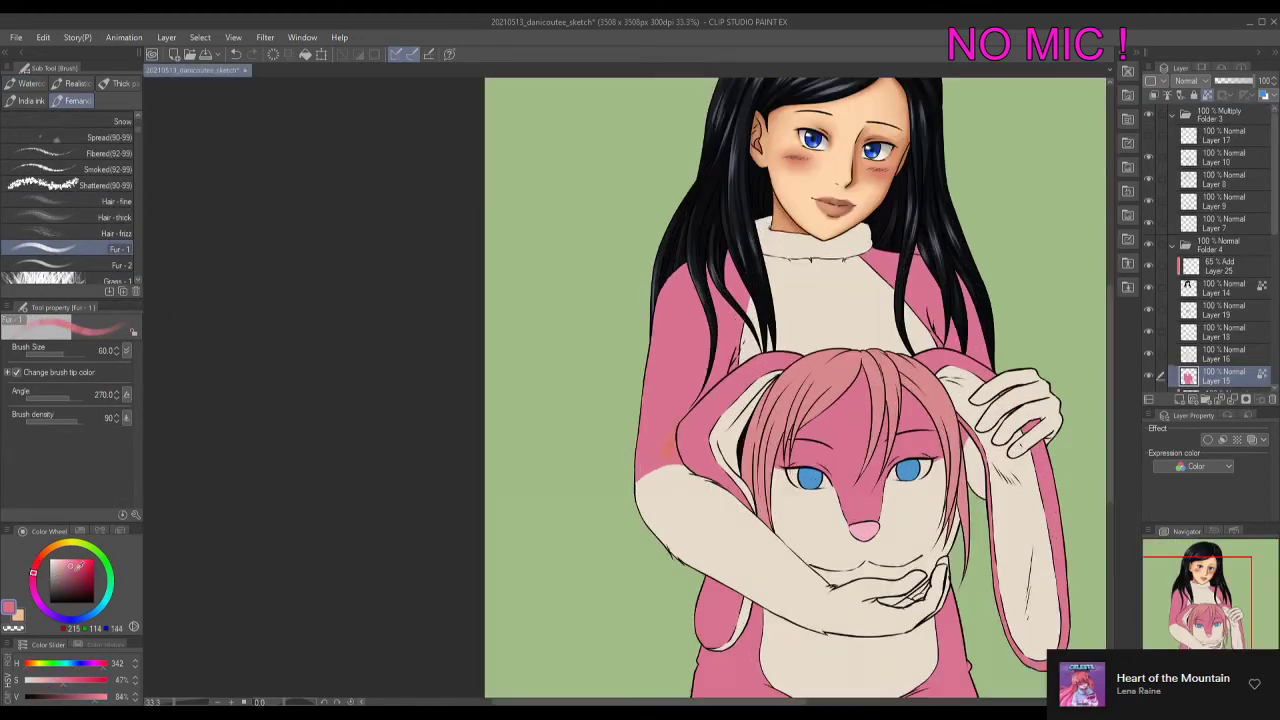
pyautogui.moveTo(676, 436); pyautogui.dragTo(640, 476)
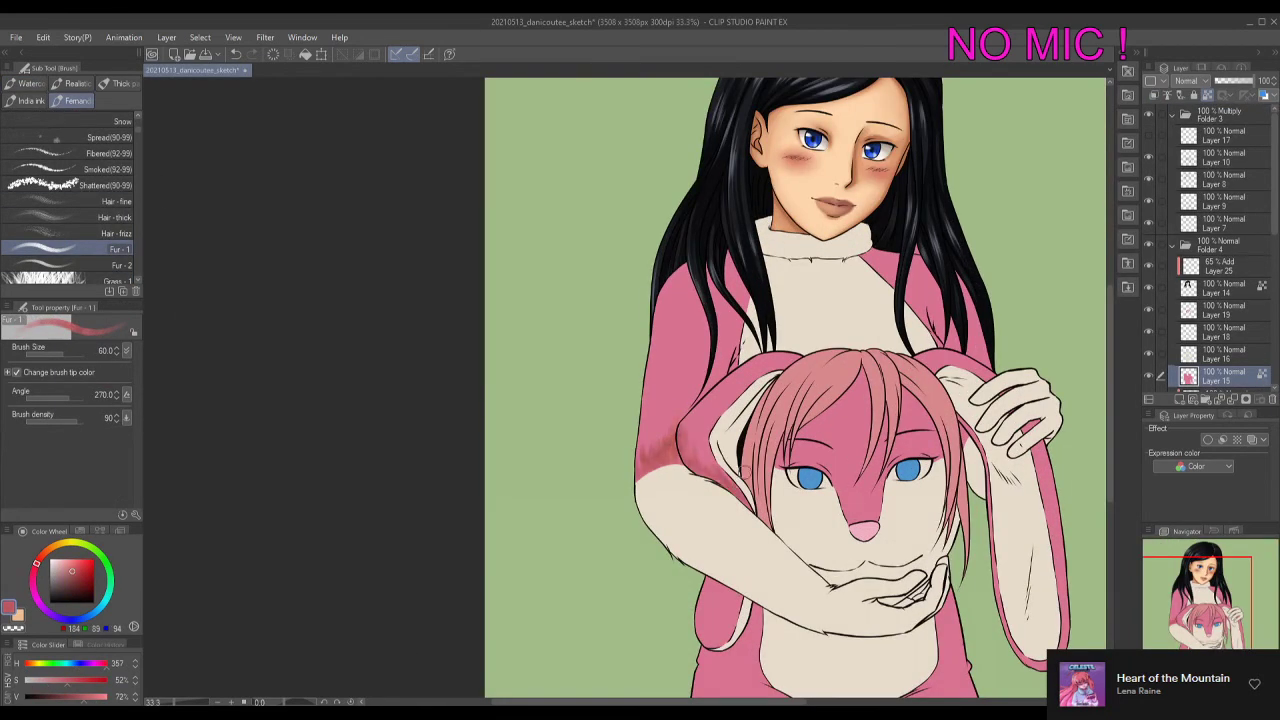
pyautogui.moveTo(71, 571); pyautogui.dragTo(72, 566)
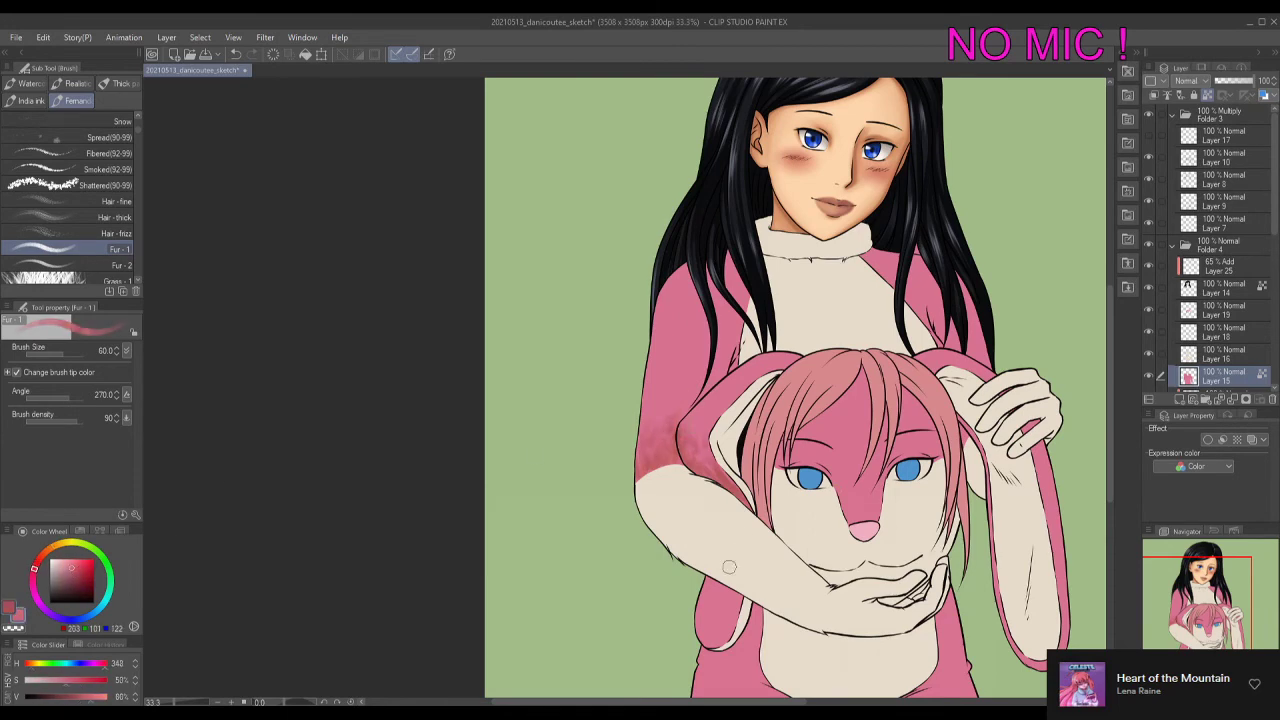
# Extend the darker pink fur shading along the sleeve's inner edge under the hair locks and deepen it above the cuff.
pyautogui.scroll(2, 687, 411)
pyautogui.moveTo(720, 300); pyautogui.dragTo(680, 420)
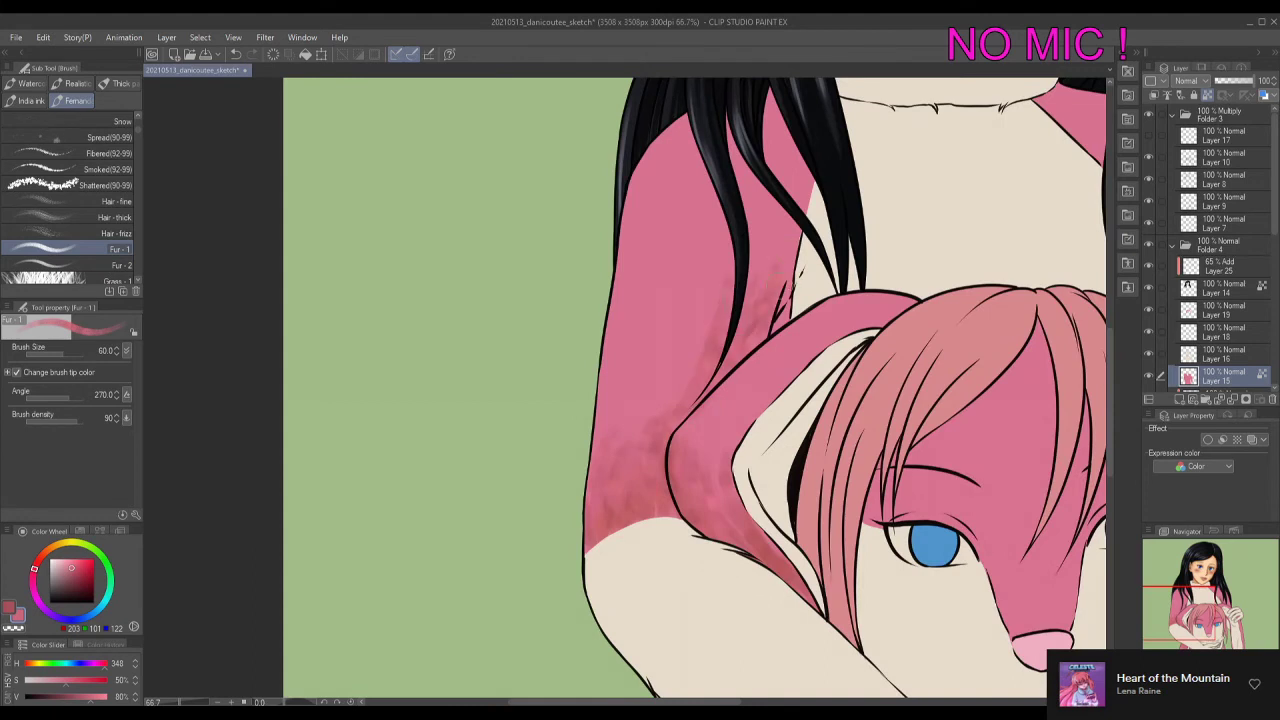
pyautogui.moveTo(785, 105); pyautogui.dragTo(760, 290)
pyautogui.moveTo(755, 175)
pyautogui.mouseDown()
pyautogui.moveTo(776, 275)
pyautogui.moveTo(792, 205)
pyautogui.mouseUp()
pyautogui.moveTo(672, 472); pyautogui.dragTo(600, 540)
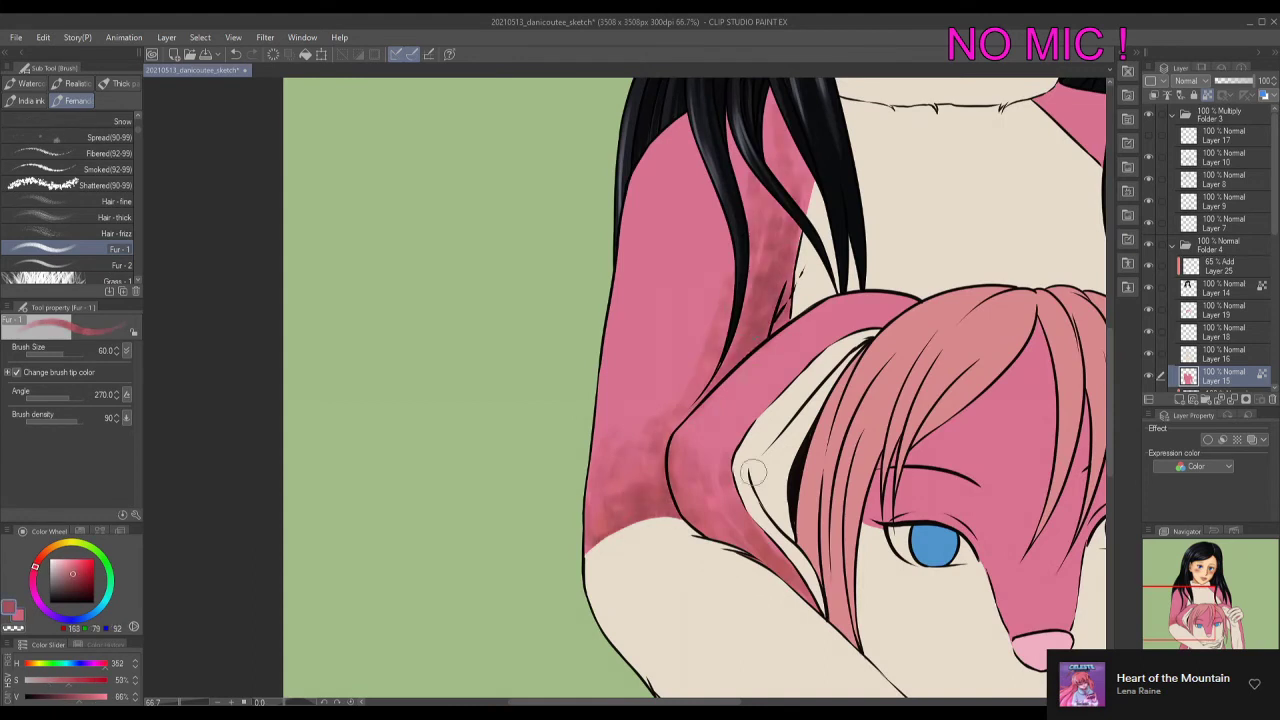
# Show the brush tip colour variation settings and shade the mascot's folded left-hand ear with the fur brush at size 40.
pyautogui.click(7, 372)
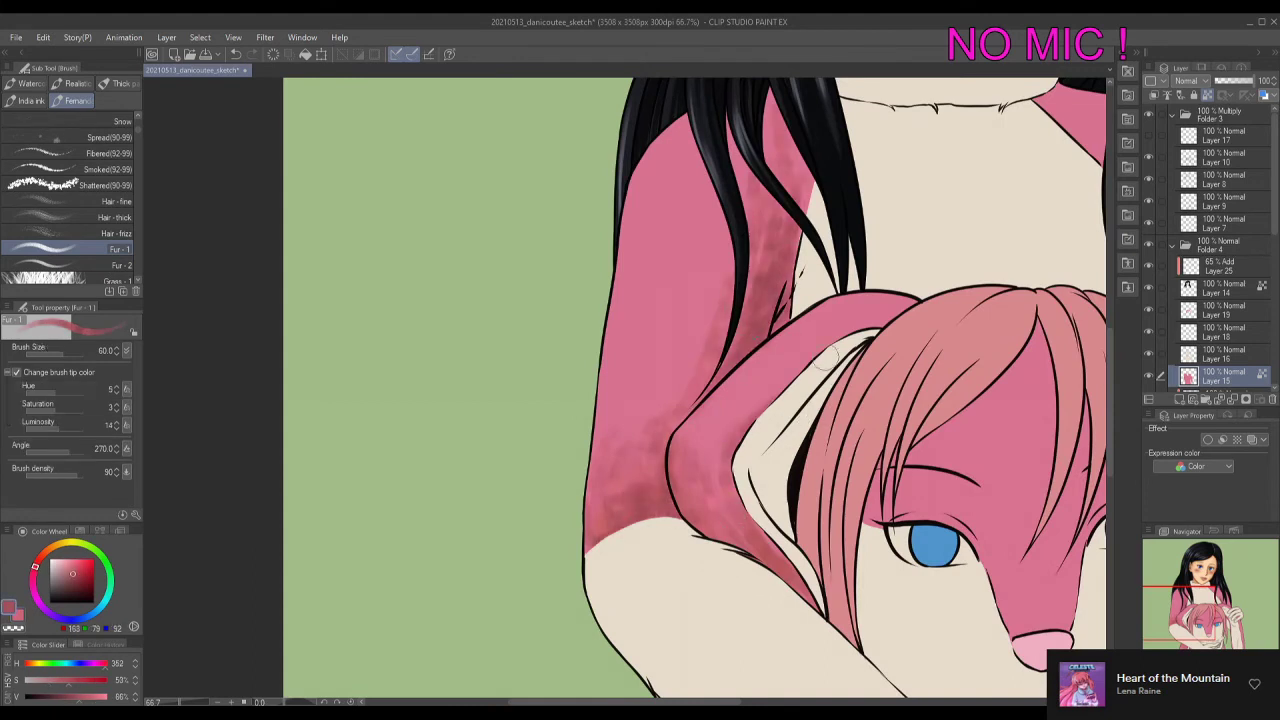
pyautogui.moveTo(785, 390)
pyautogui.mouseDown()
pyautogui.moveTo(905, 300)
pyautogui.moveTo(830, 305)
pyautogui.mouseUp()
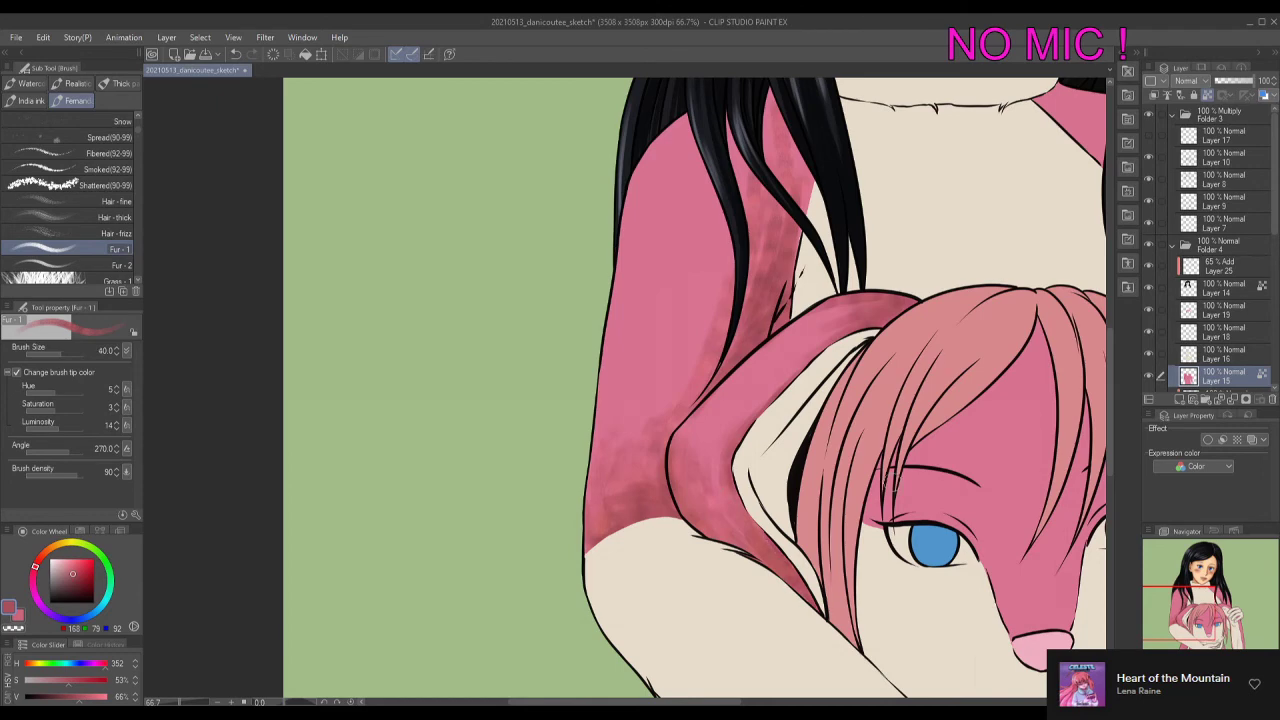
pyautogui.scroll(-1, 795, 325)
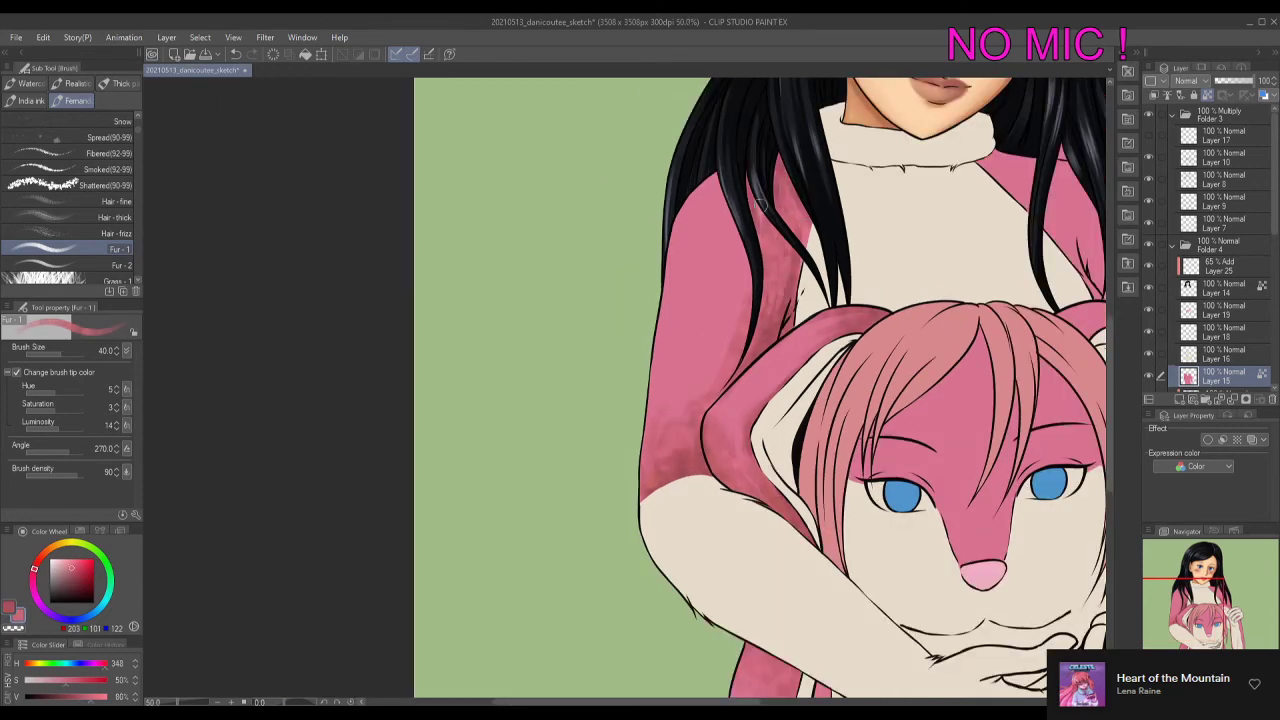
# Blend the left-hand sleeve's shading into the base pink, enlarging the fur brush to about 251.7 for broad strokes.
pyautogui.moveTo(759, 205); pyautogui.dragTo(745, 320)
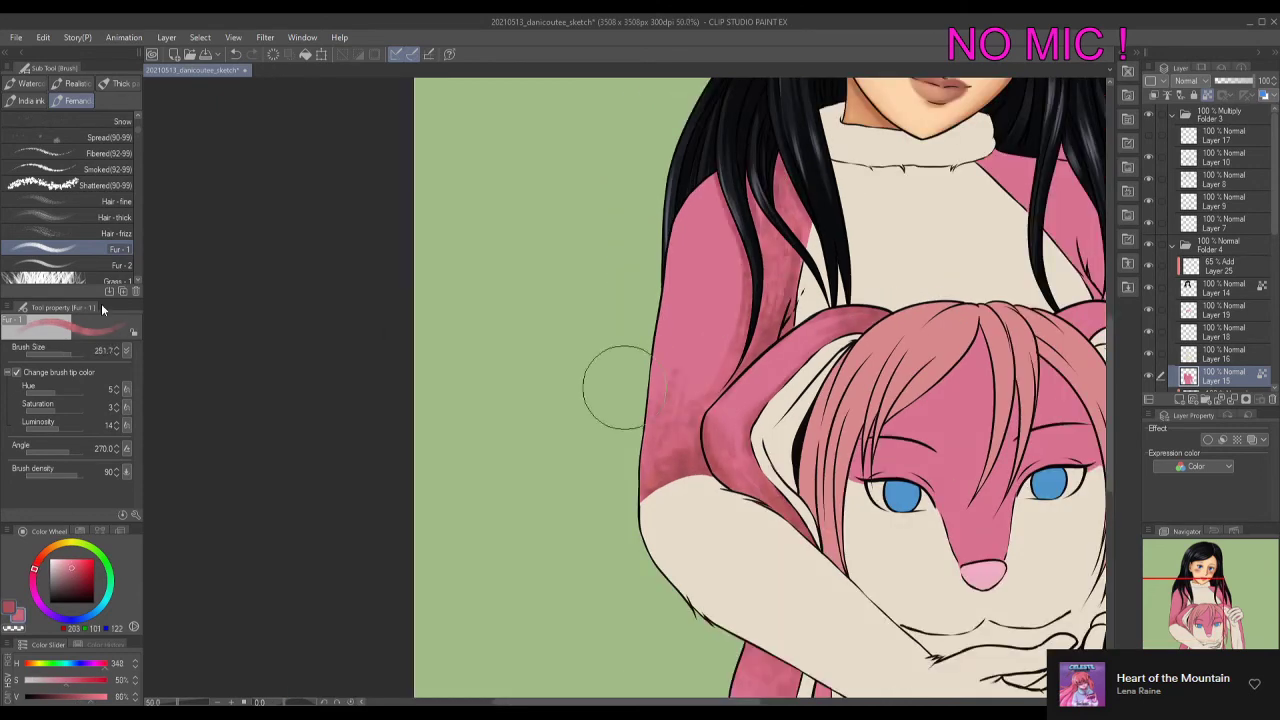
pyautogui.moveTo(620, 386)
pyautogui.mouseDown()
pyautogui.moveTo(703, 258)
pyautogui.moveTo(720, 306)
pyautogui.mouseUp()
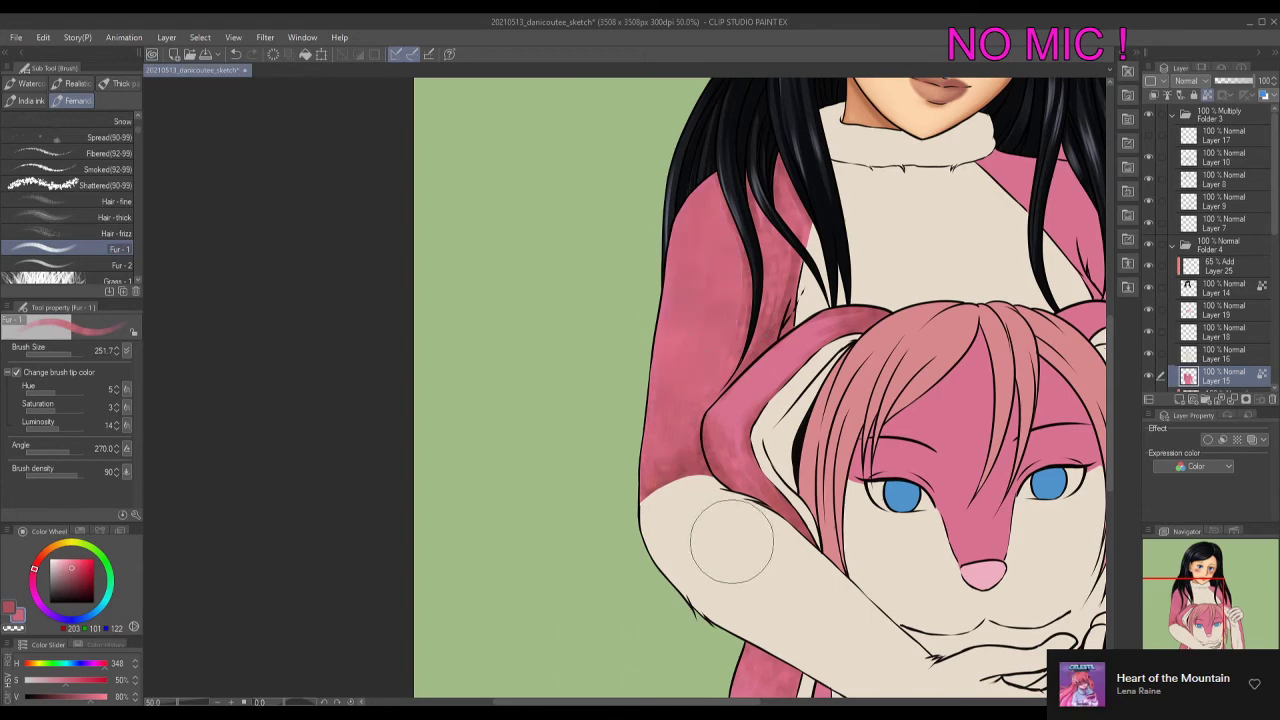
pyautogui.moveTo(729, 543); pyautogui.dragTo(486, 543)
# Add broad fur texture to the mascot's pink face markings and the suit's legs, darkening the legs with deep pink.
pyautogui.scroll(-2, 1029, 303)
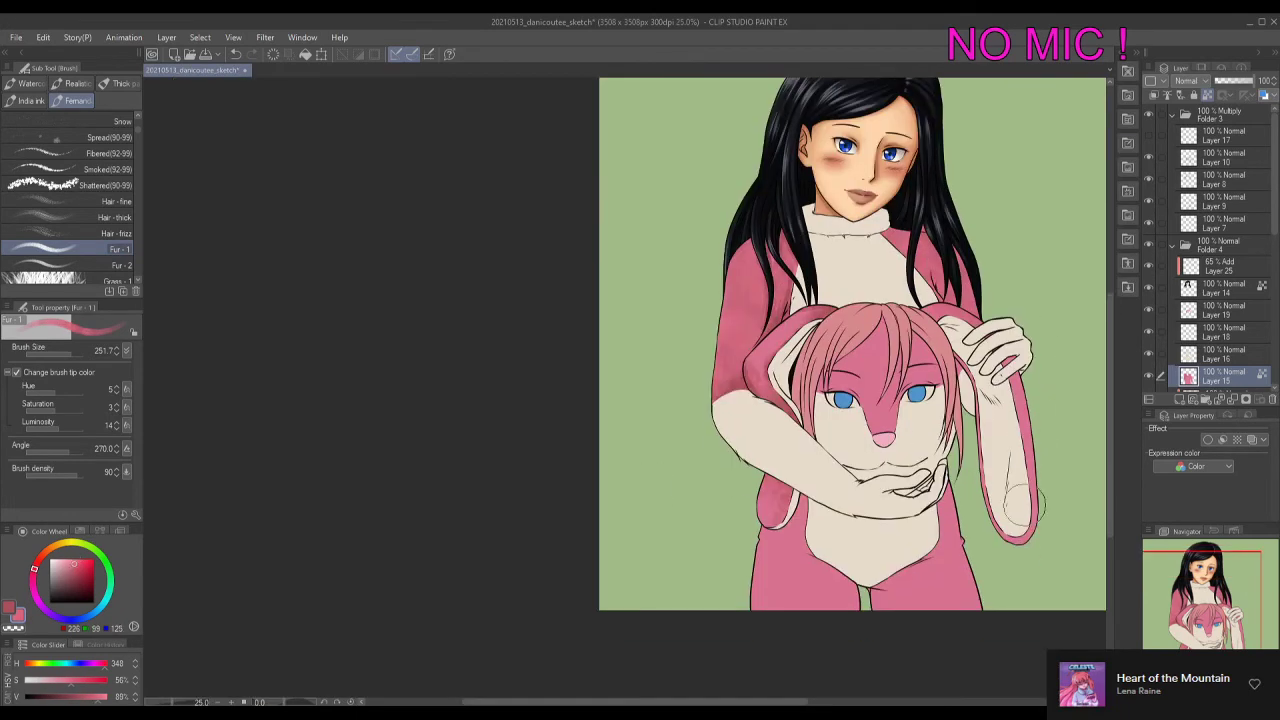
pyautogui.moveTo(845, 405)
pyautogui.mouseDown()
pyautogui.moveTo(903, 435)
pyautogui.moveTo(818, 550)
pyautogui.moveTo(803, 605)
pyautogui.moveTo(828, 595)
pyautogui.moveTo(838, 620)
pyautogui.moveTo(917, 622)
pyautogui.mouseUp()
pyautogui.keyDown('alt'); pyautogui.click(972, 516); pyautogui.keyUp('alt')
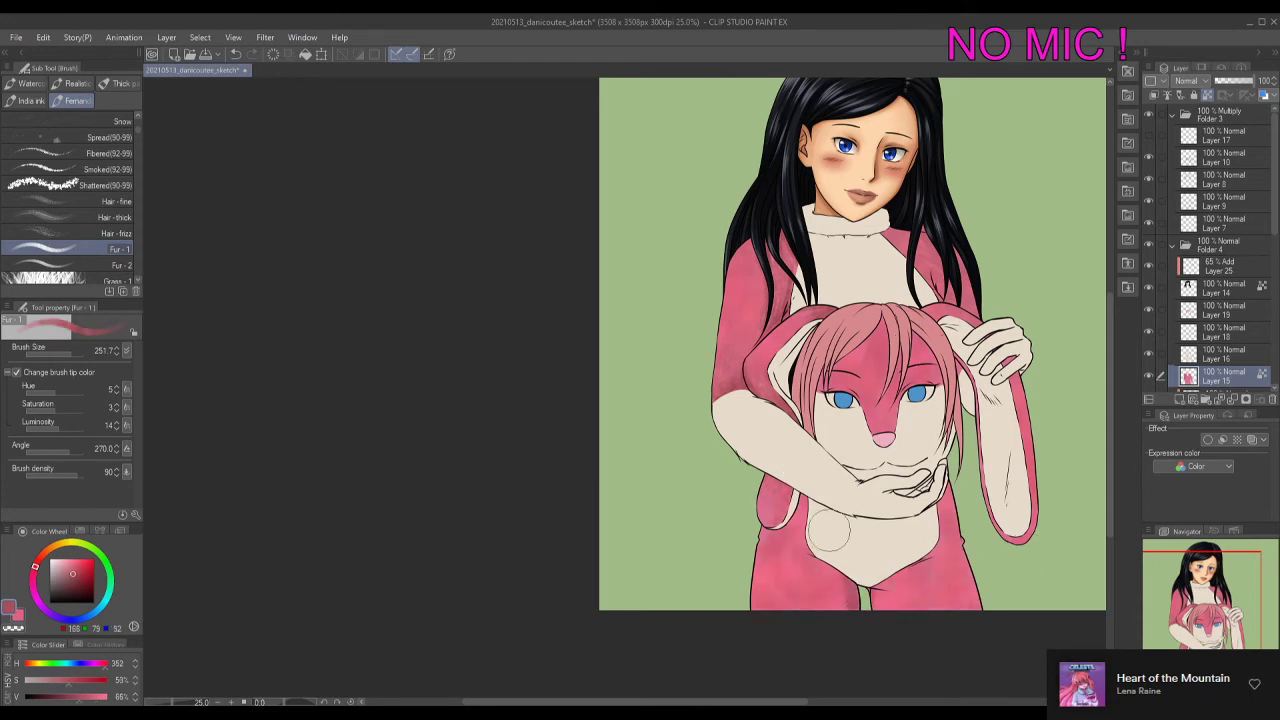
pyautogui.moveTo(830, 530)
pyautogui.mouseDown()
pyautogui.moveTo(842, 634)
pyautogui.moveTo(875, 622)
pyautogui.mouseUp()
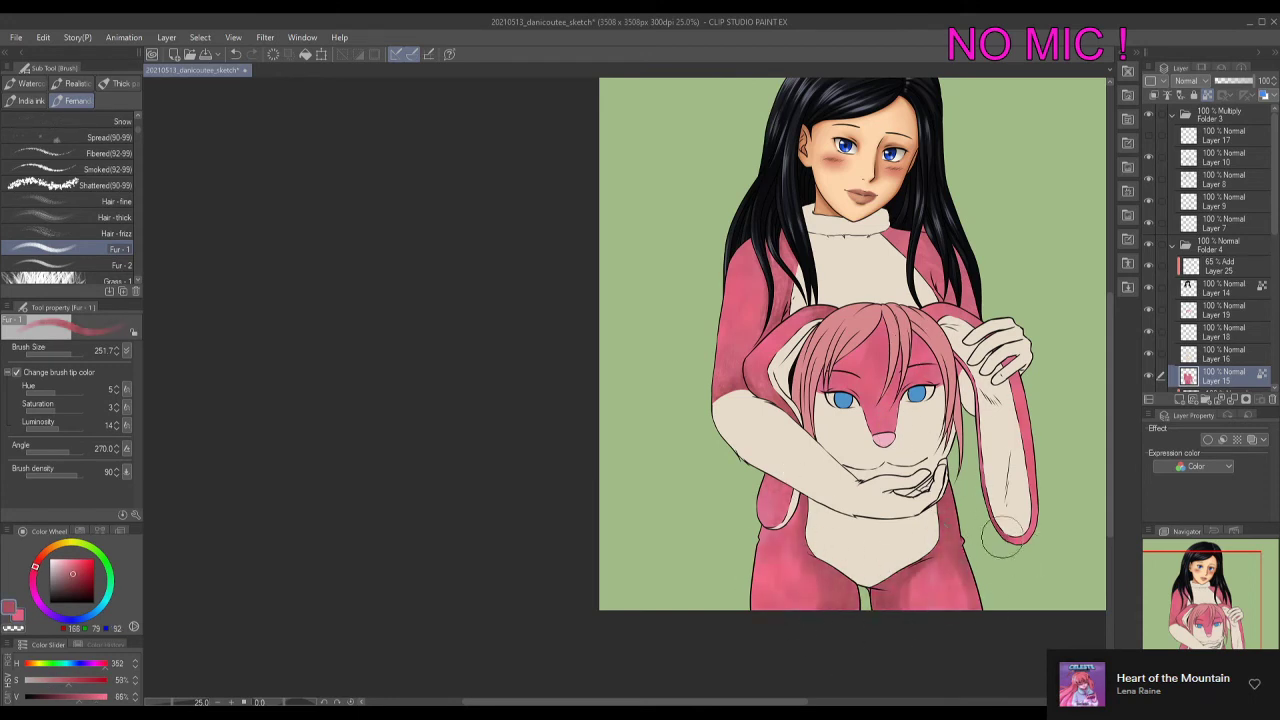
# Shade the pink forehead and nose bridge of the mascot head in dark pink, reducing the fur brush to size 70.
pyautogui.press('[')
pyautogui.press('[')
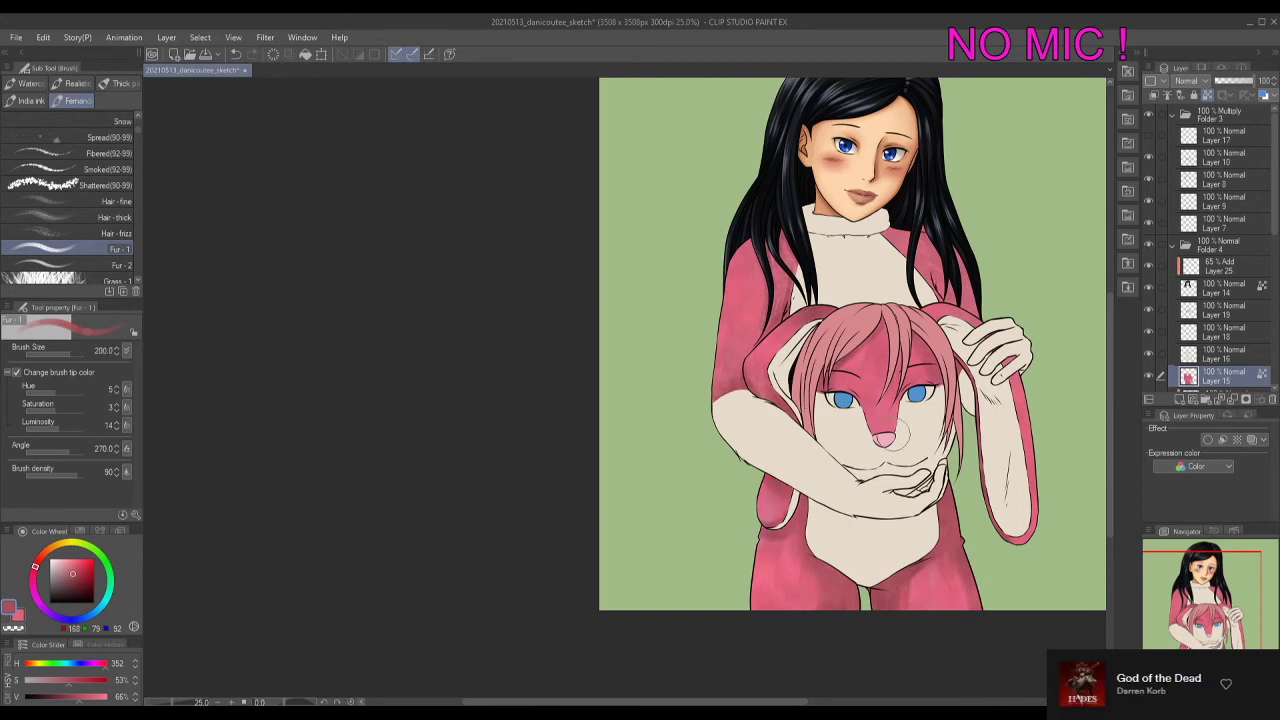
pyautogui.press('[')
pyautogui.press('[')
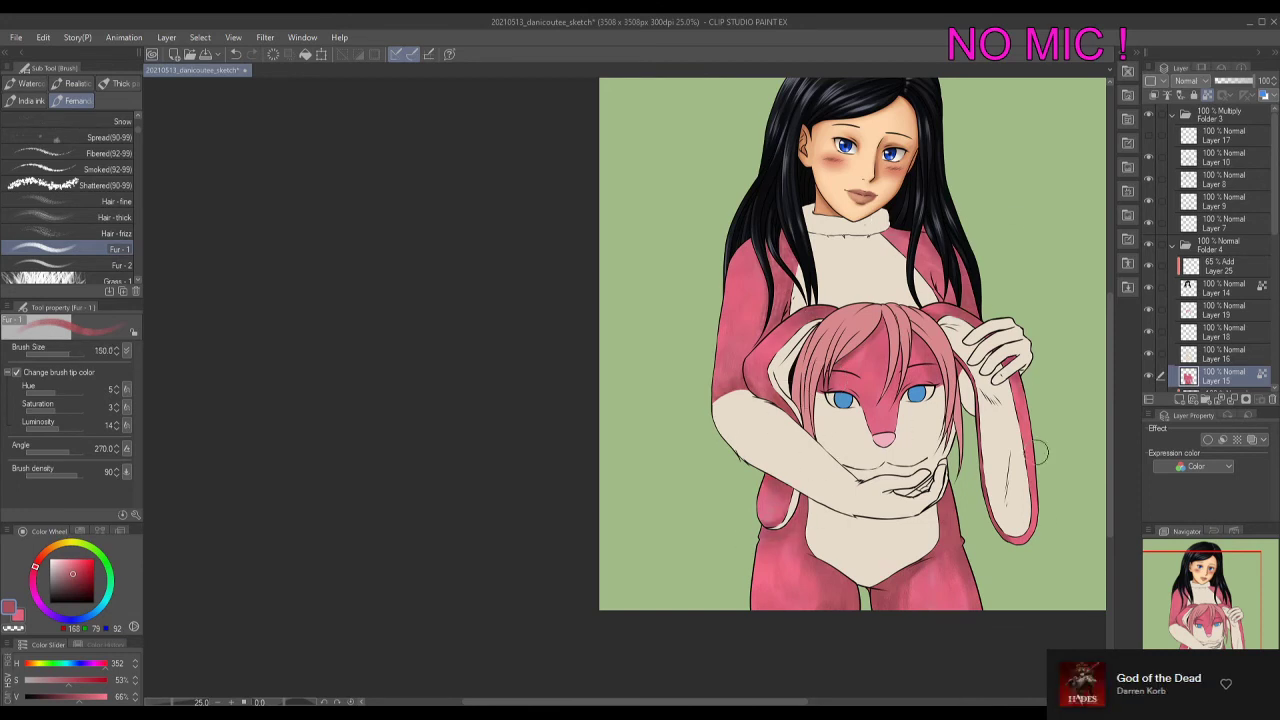
pyautogui.moveTo(900, 342); pyautogui.dragTo(895, 428)
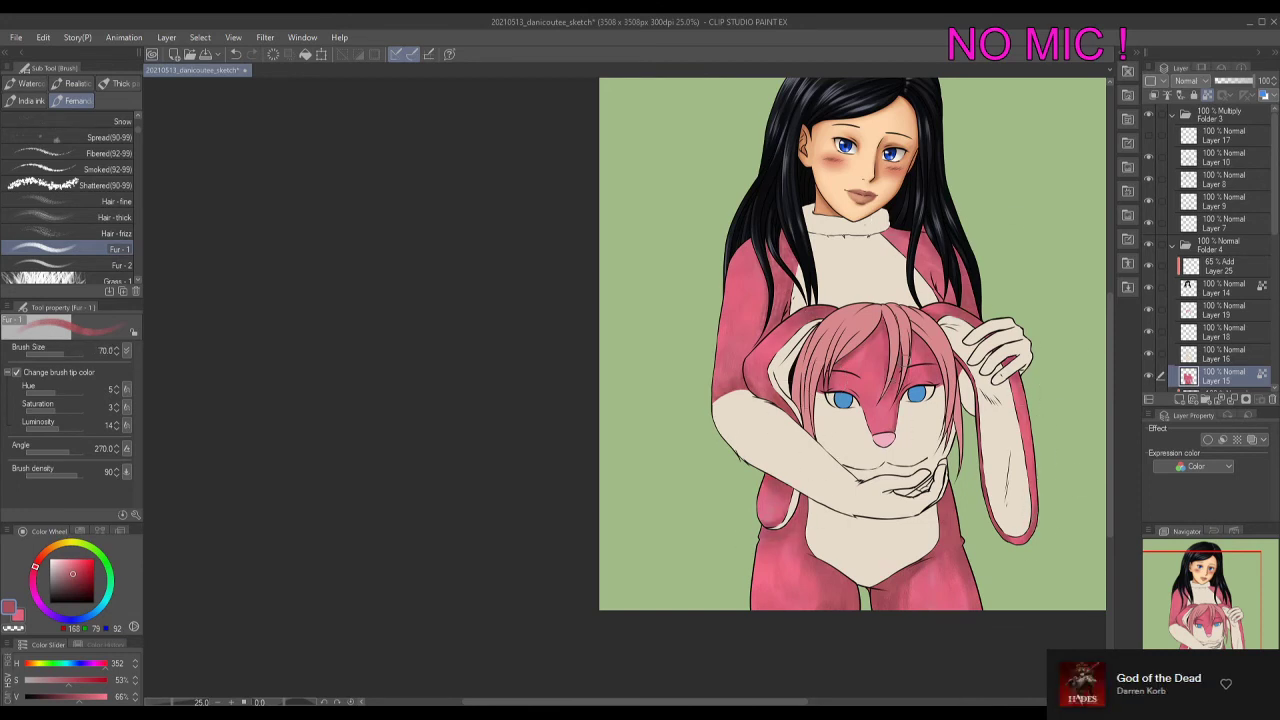
# Brush lighter pink fur highlights onto the legs, both sleeves and the hanging ear at about size 150.
pyautogui.scroll(5, 940, 266)
pyautogui.press('e')
pyautogui.scroll(-5, 943, 214)
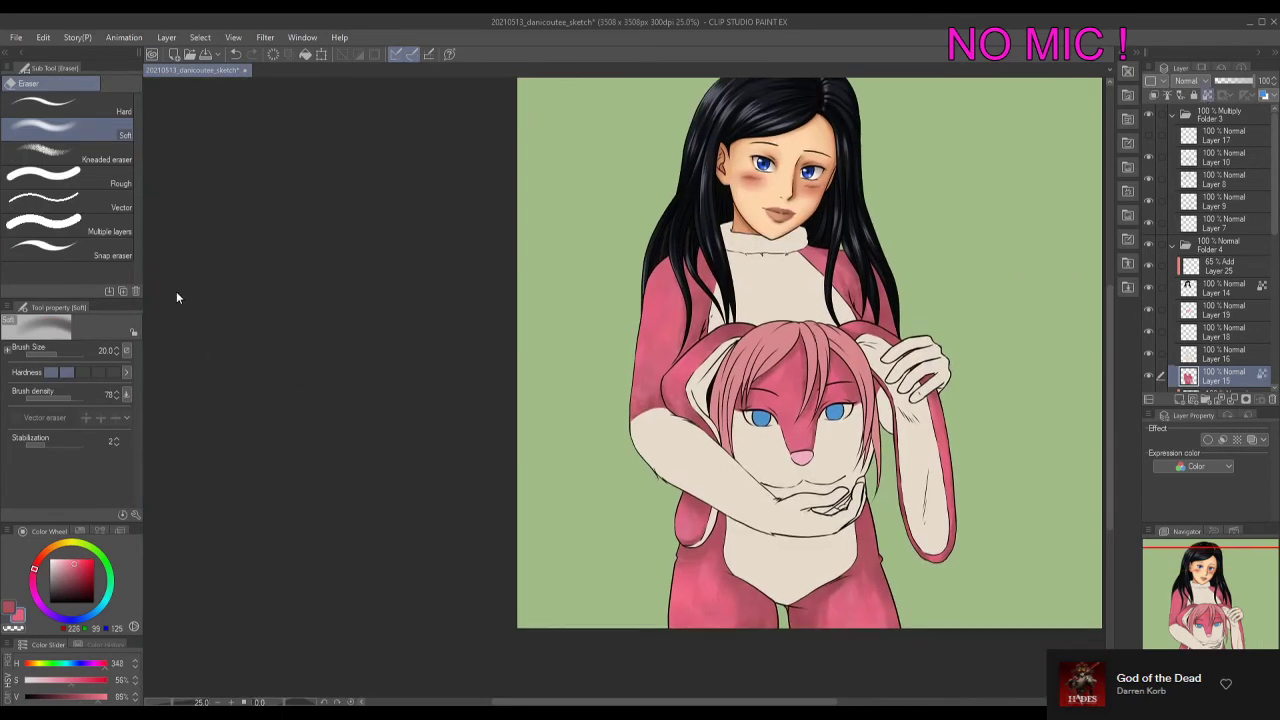
pyautogui.press('b')
pyautogui.moveTo(685, 628); pyautogui.dragTo(669, 606)
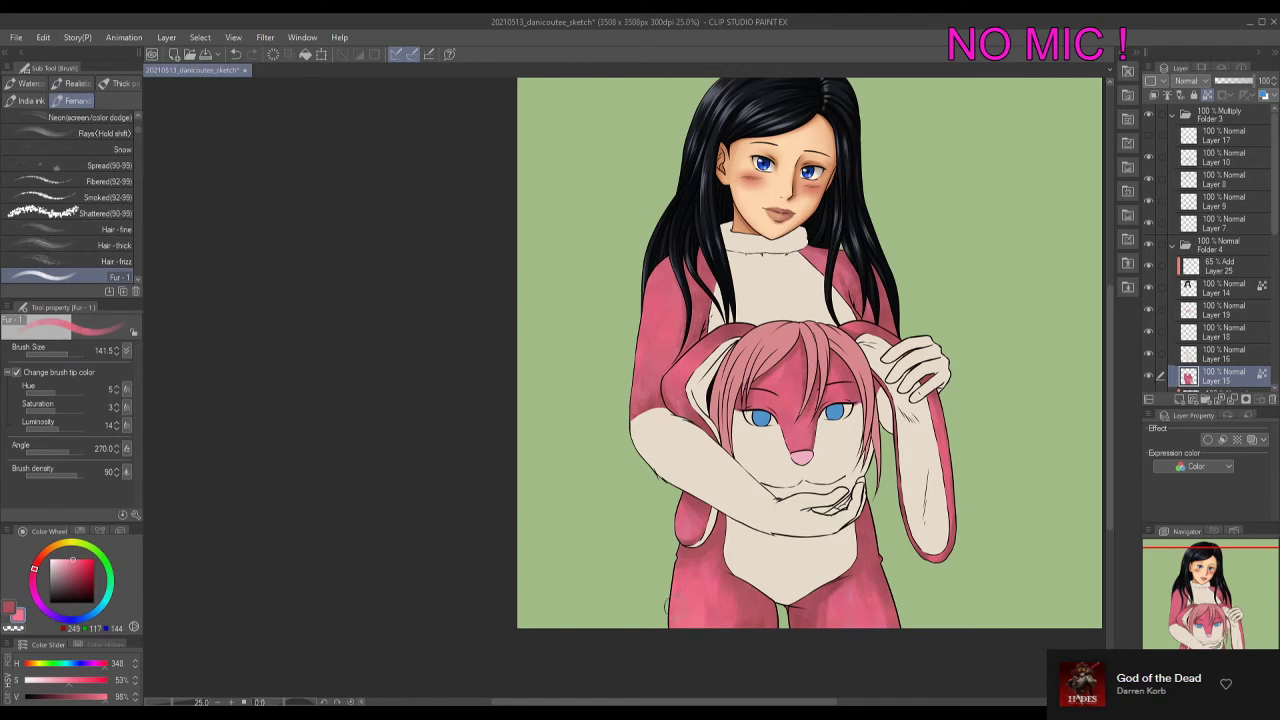
pyautogui.moveTo(660, 268); pyautogui.dragTo(647, 370)
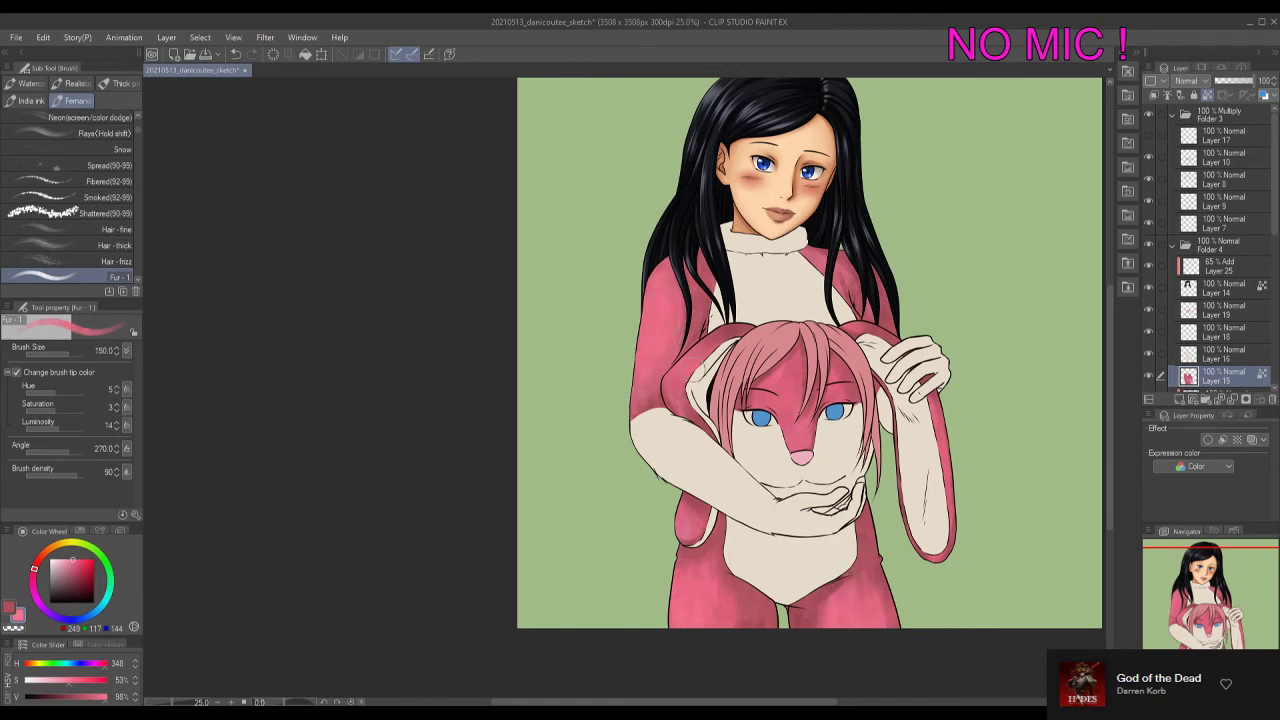
pyautogui.moveTo(870, 284); pyautogui.dragTo(897, 348)
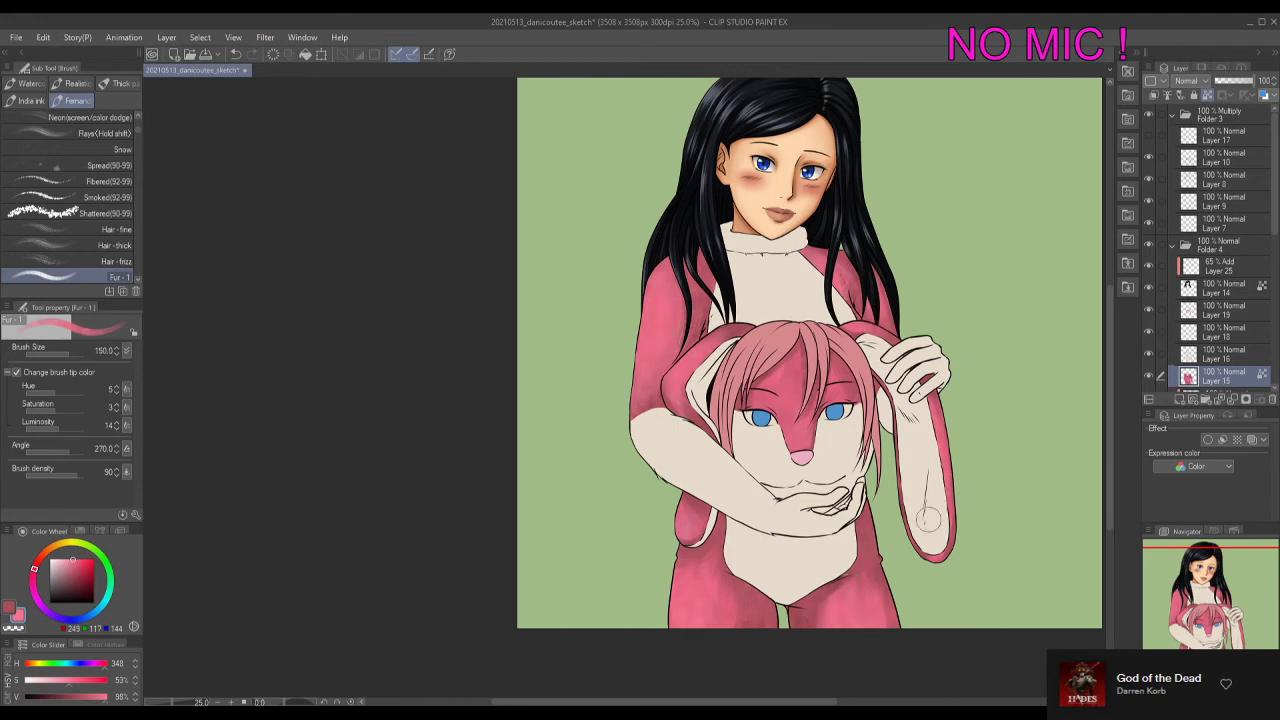
pyautogui.moveTo(928, 517); pyautogui.dragTo(938, 556)
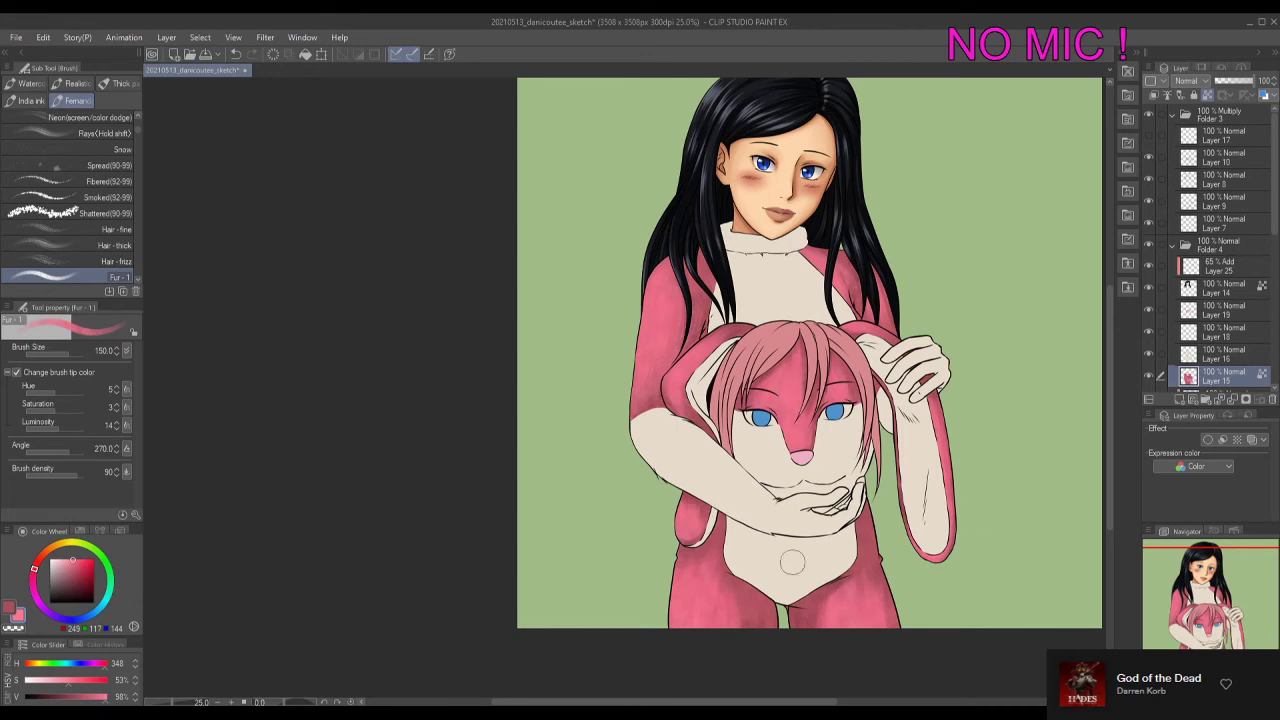
# Shade the pink fur of the sleeves, mascot face and legs with sampled pinks and darker red, reducing the fur brush from 200 to 100.
pyautogui.keyDown('alt'); pyautogui.click(655, 300); pyautogui.keyUp('alt')
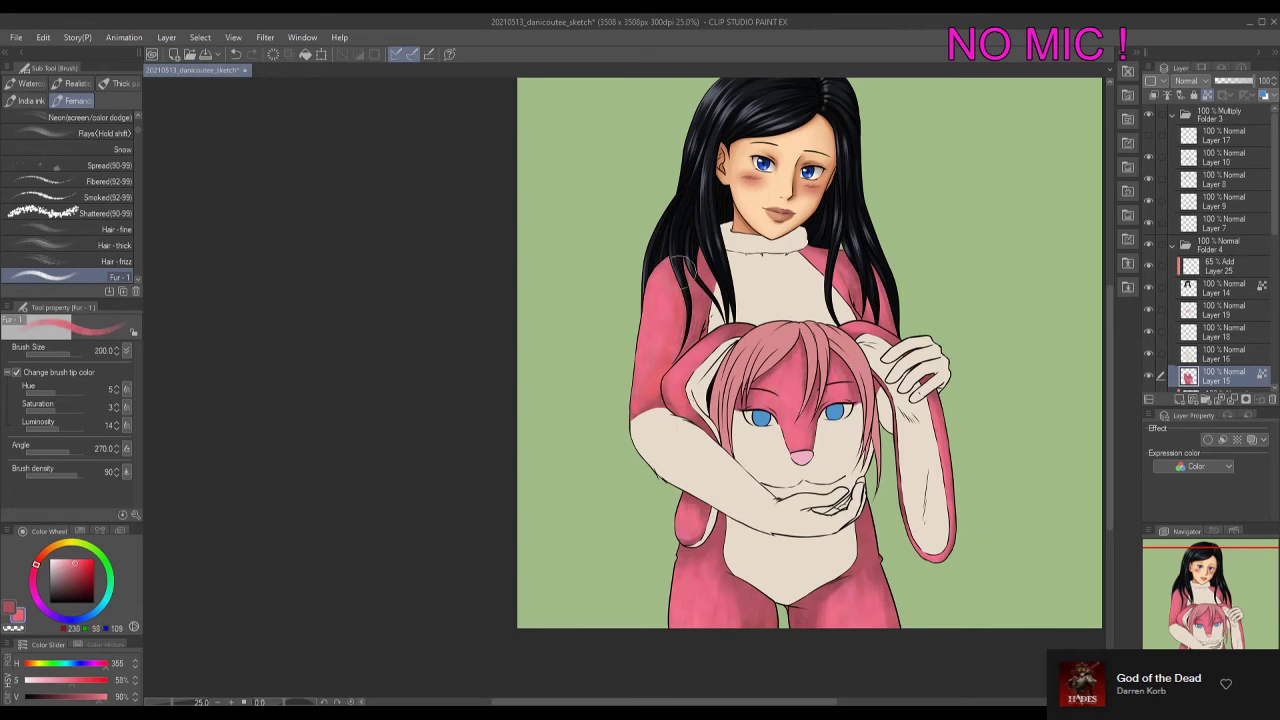
pyautogui.keyDown('alt'); pyautogui.click(815, 606); pyautogui.keyUp('alt')
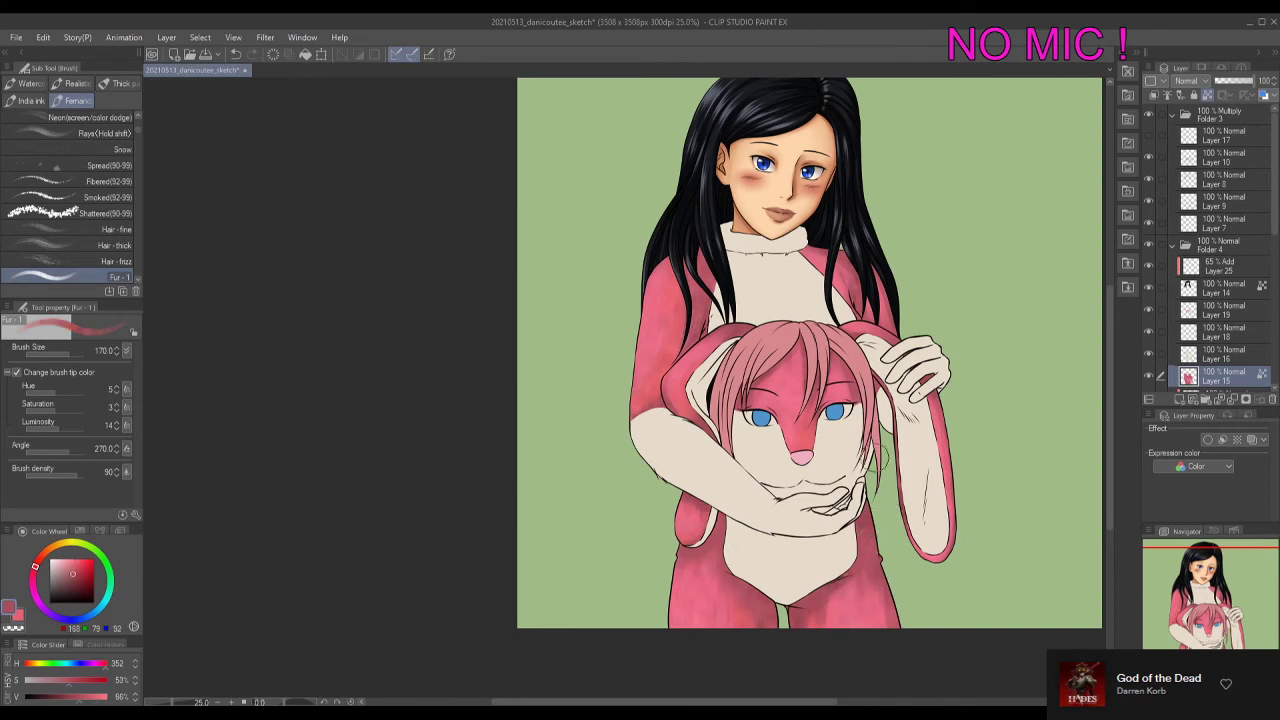
pyautogui.click(75, 577)
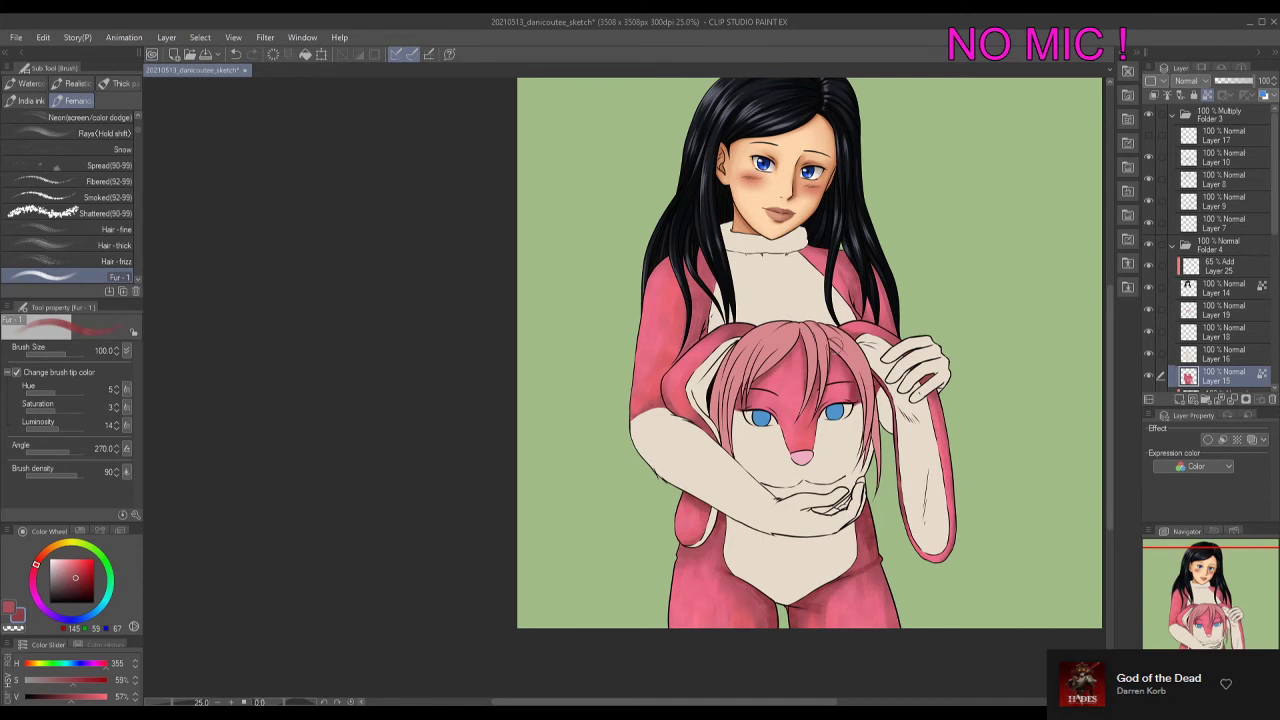
pyautogui.moveTo(895, 335); pyautogui.dragTo(868, 253)
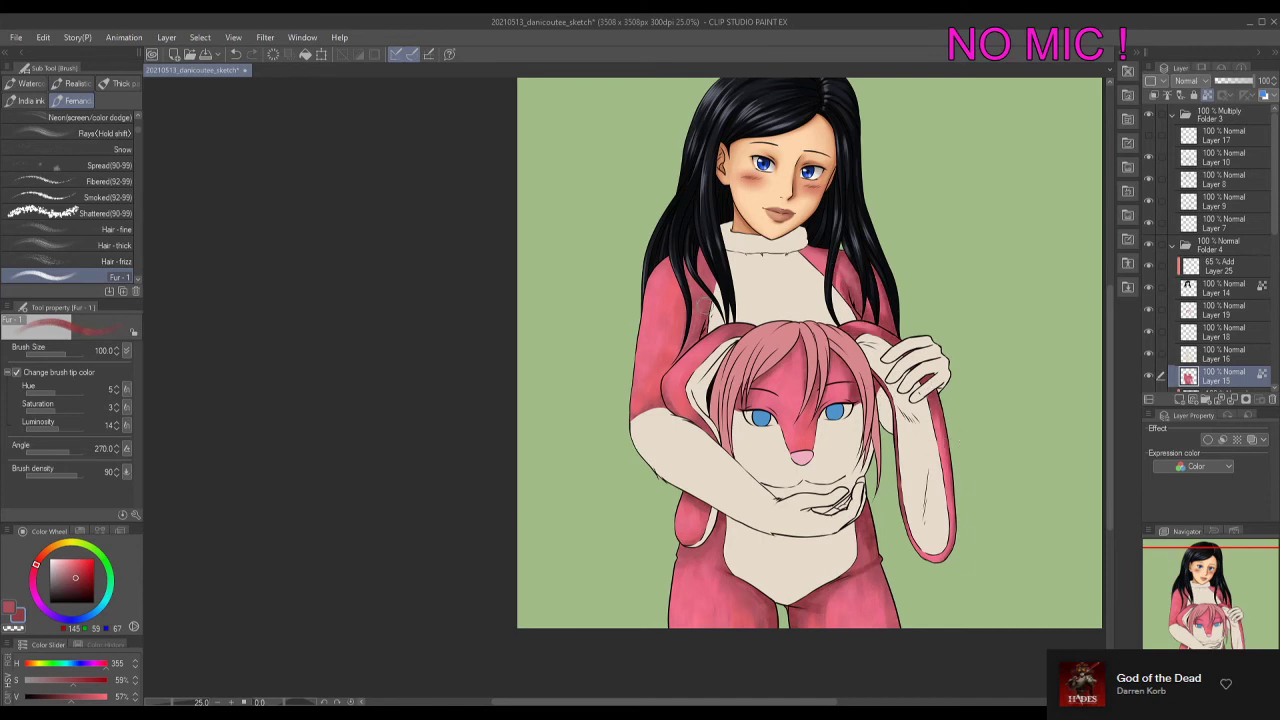
pyautogui.moveTo(716, 300); pyautogui.dragTo(668, 370)
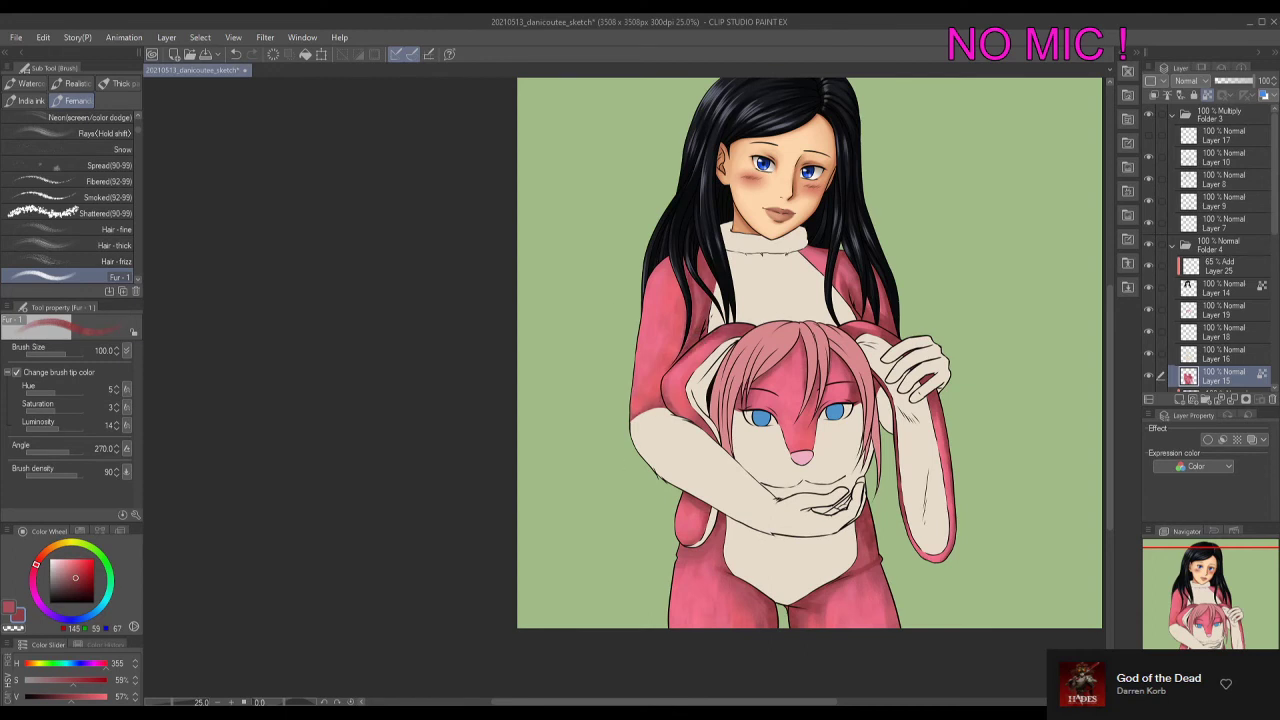
# Blend lighter sampled pinks over the sleeves and legs with the fur brush at size 100.
pyautogui.moveTo(772, 524); pyautogui.dragTo(738, 524)
pyautogui.keyDown('alt'); pyautogui.click(612, 300); pyautogui.keyUp('alt')
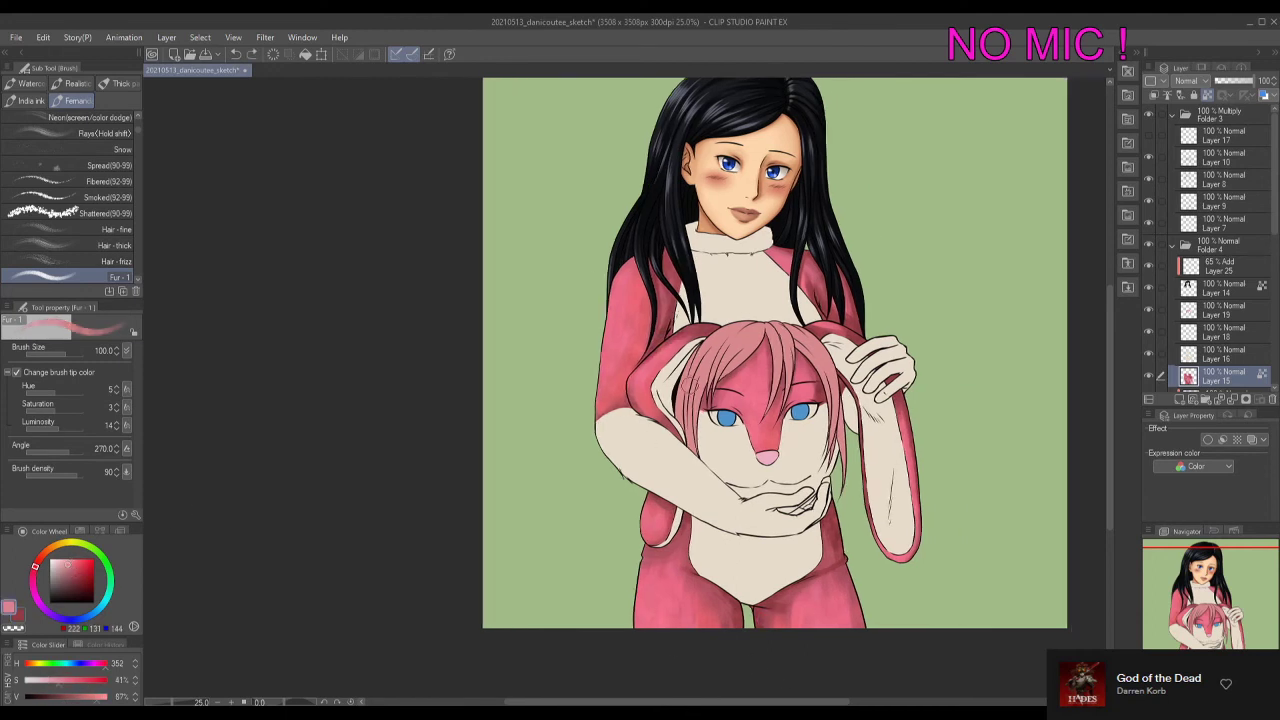
pyautogui.keyDown('alt'); pyautogui.click(662, 592); pyautogui.keyUp('alt')
pyautogui.scroll(-2, 813, 692)
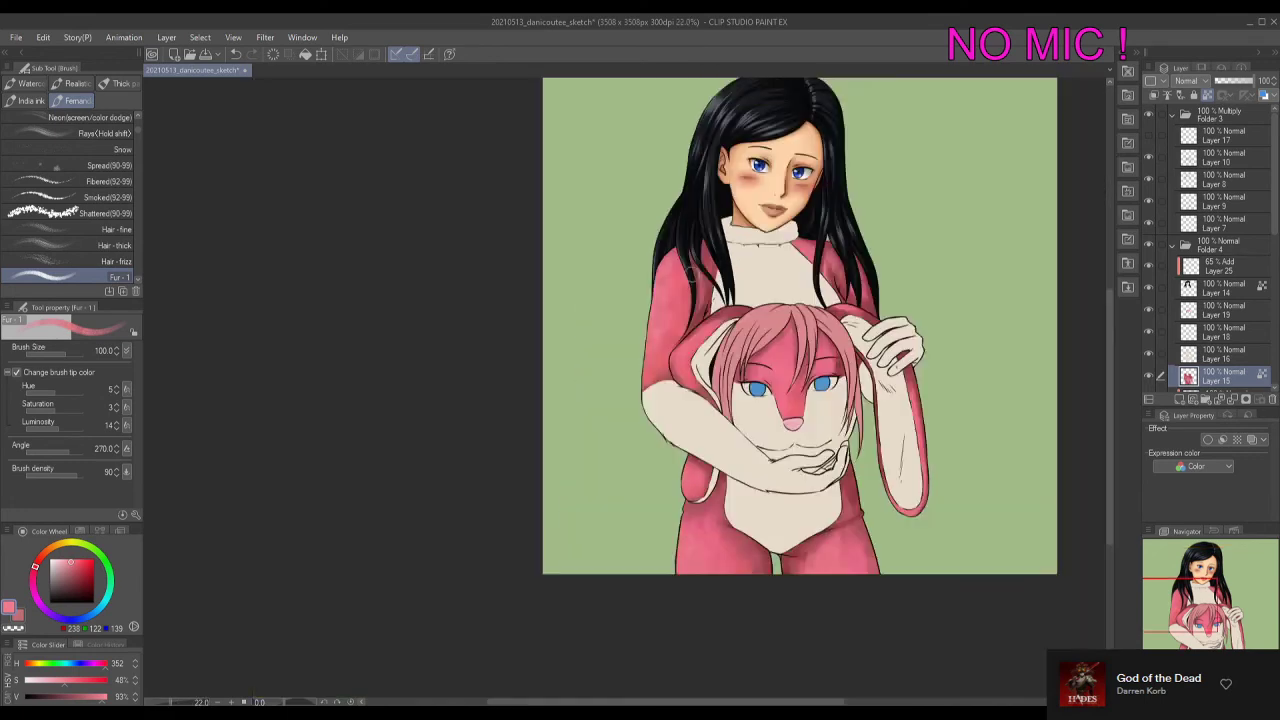
# On the cream fur layer, add beige fur texture to the forearms, chest, belly and mascot face at brush size 200.
pyautogui.hotkey('alt', ']')
pyautogui.scroll(1, 763, 601)
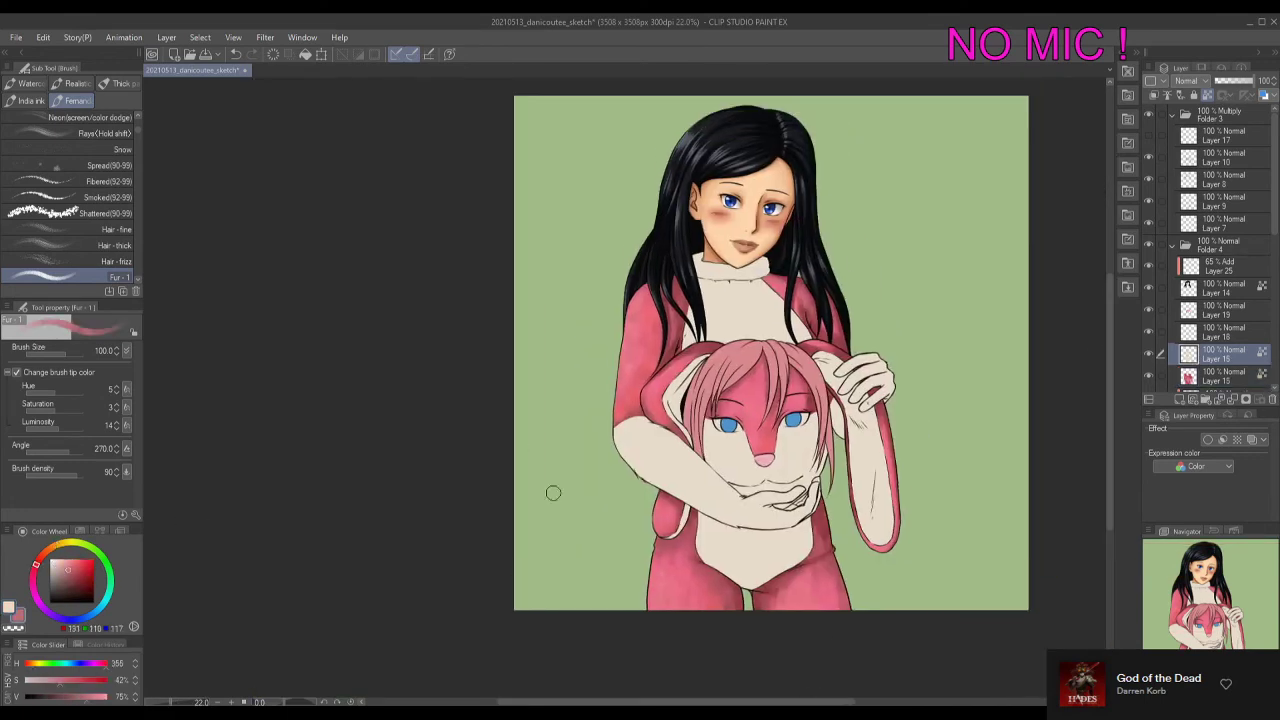
pyautogui.keyDown('alt'); pyautogui.click(707, 499); pyautogui.keyUp('alt')
pyautogui.keyDown('alt'); pyautogui.click(700, 470); pyautogui.keyUp('alt')
pyautogui.press(']')
pyautogui.press(']')
pyautogui.press(']')
pyautogui.press(']')
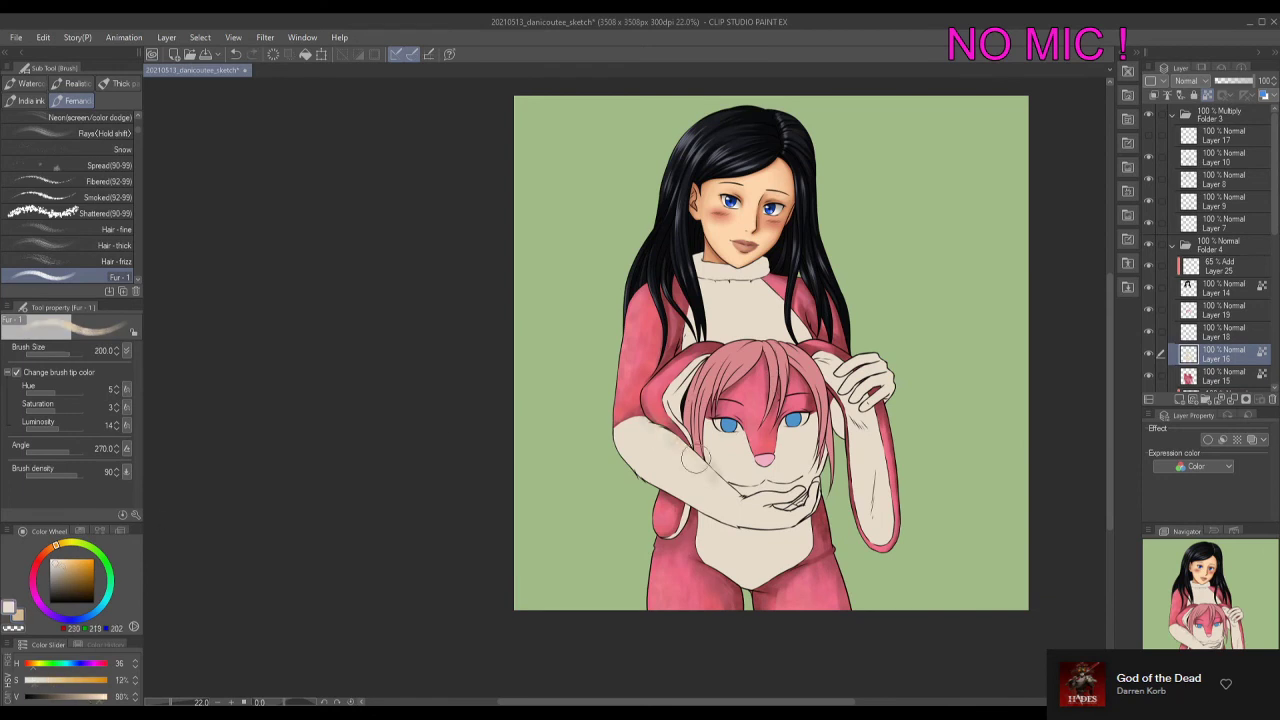
pyautogui.moveTo(722, 553)
pyautogui.mouseDown()
pyautogui.moveTo(779, 574)
pyautogui.moveTo(783, 525)
pyautogui.mouseUp()
pyautogui.moveTo(767, 293)
pyautogui.mouseDown()
pyautogui.moveTo(770, 326)
pyautogui.moveTo(806, 340)
pyautogui.mouseUp()
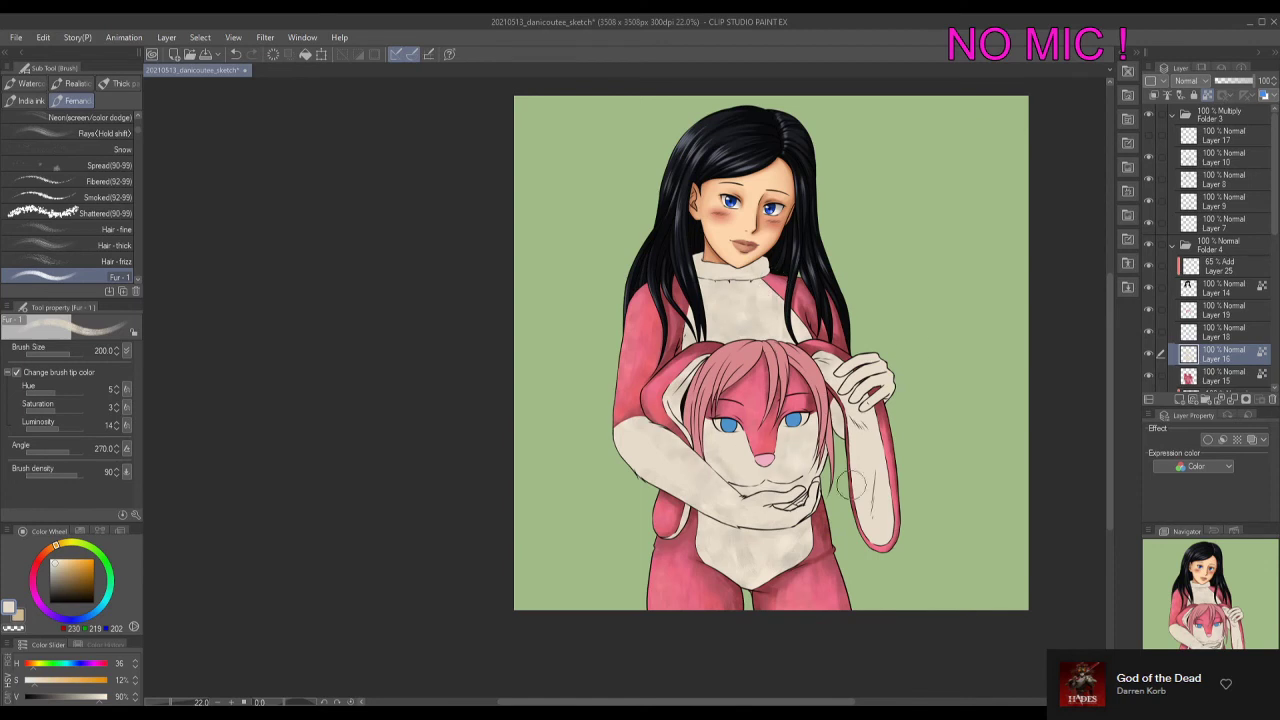
# Shade the cream collar and upper chest in a deeper beige with the fur brush at size 100.
pyautogui.keyDown('alt'); pyautogui.click(729, 492); pyautogui.keyUp('alt')
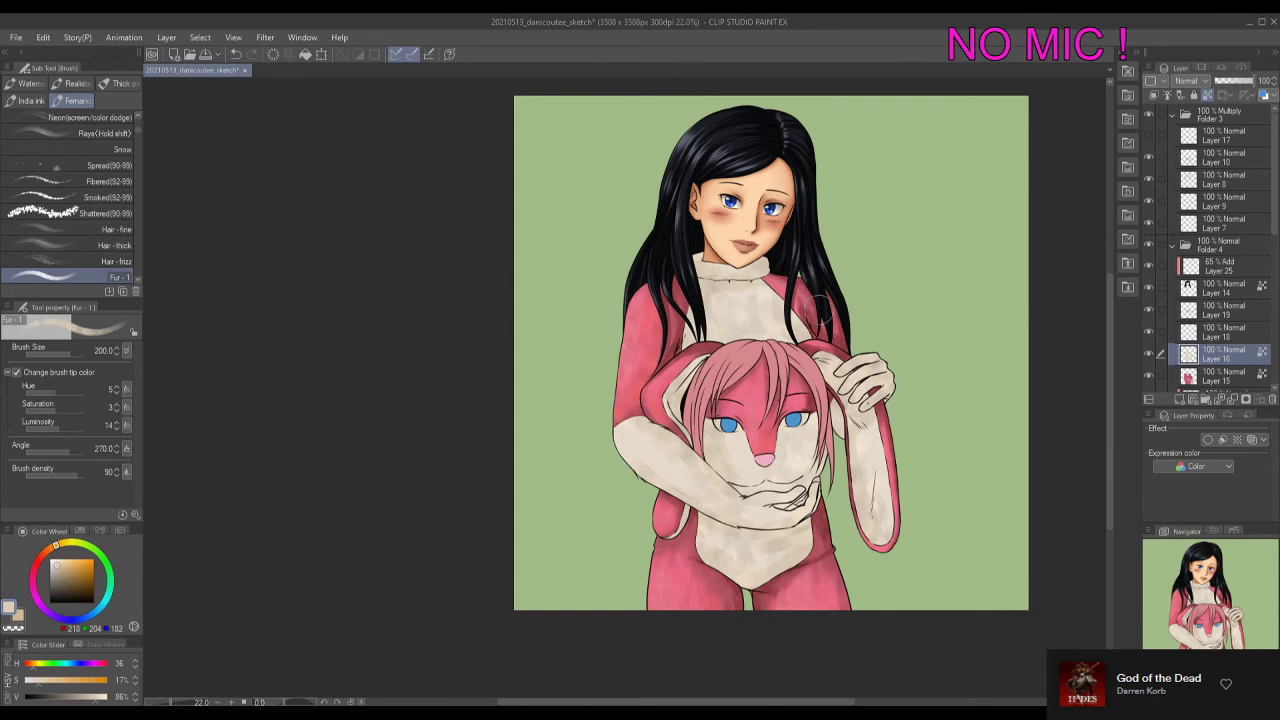
pyautogui.press('x')
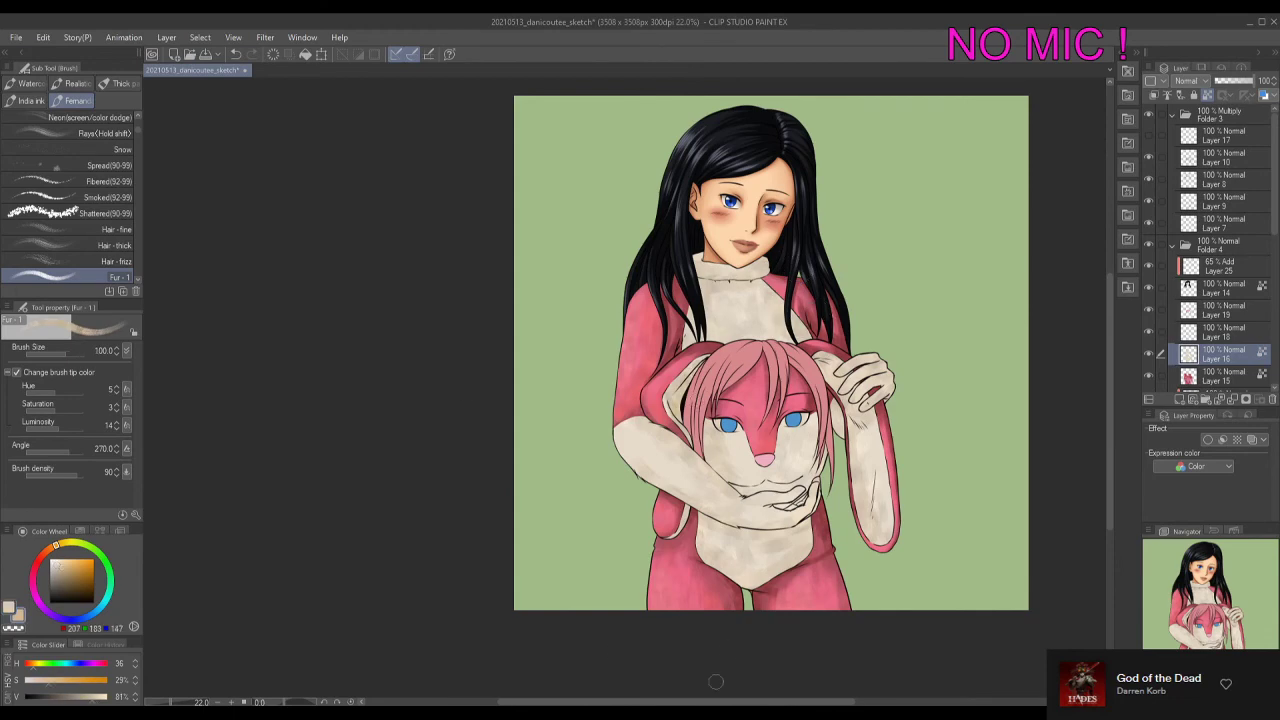
pyautogui.scroll(3, 758, 245)
pyautogui.press('[')
pyautogui.press('[')
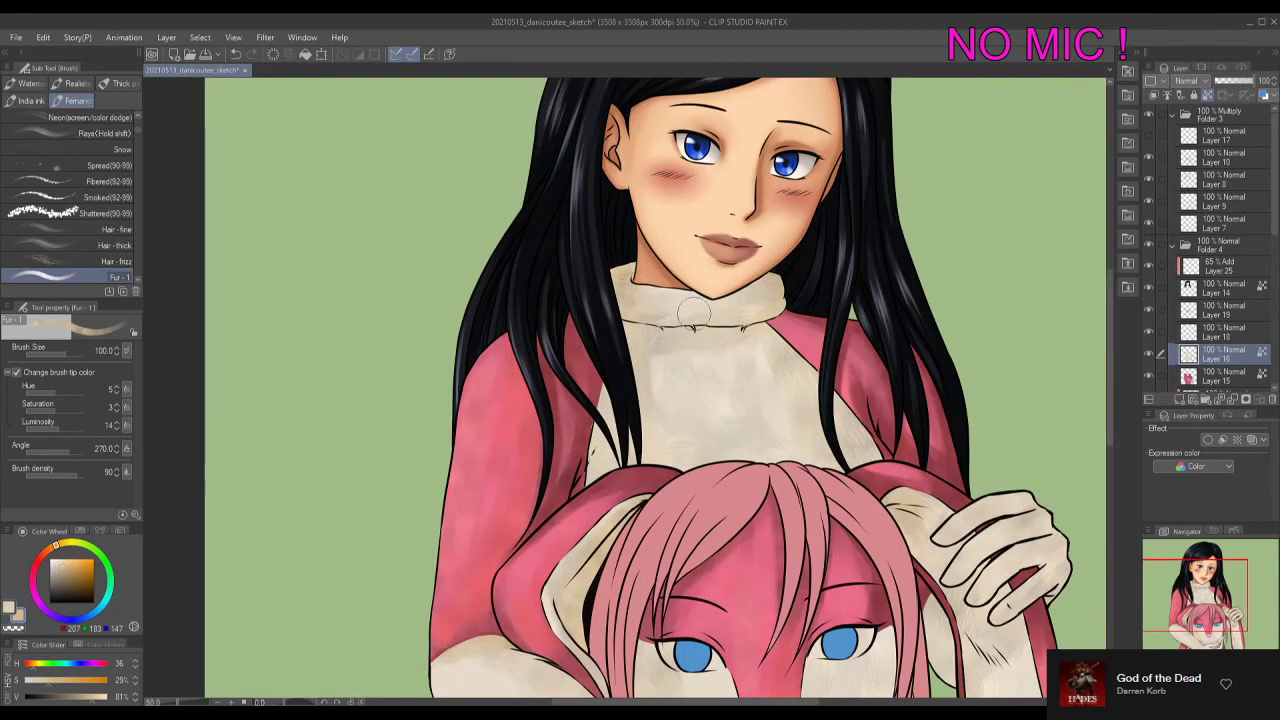
pyautogui.scroll(-3, 718, 480)
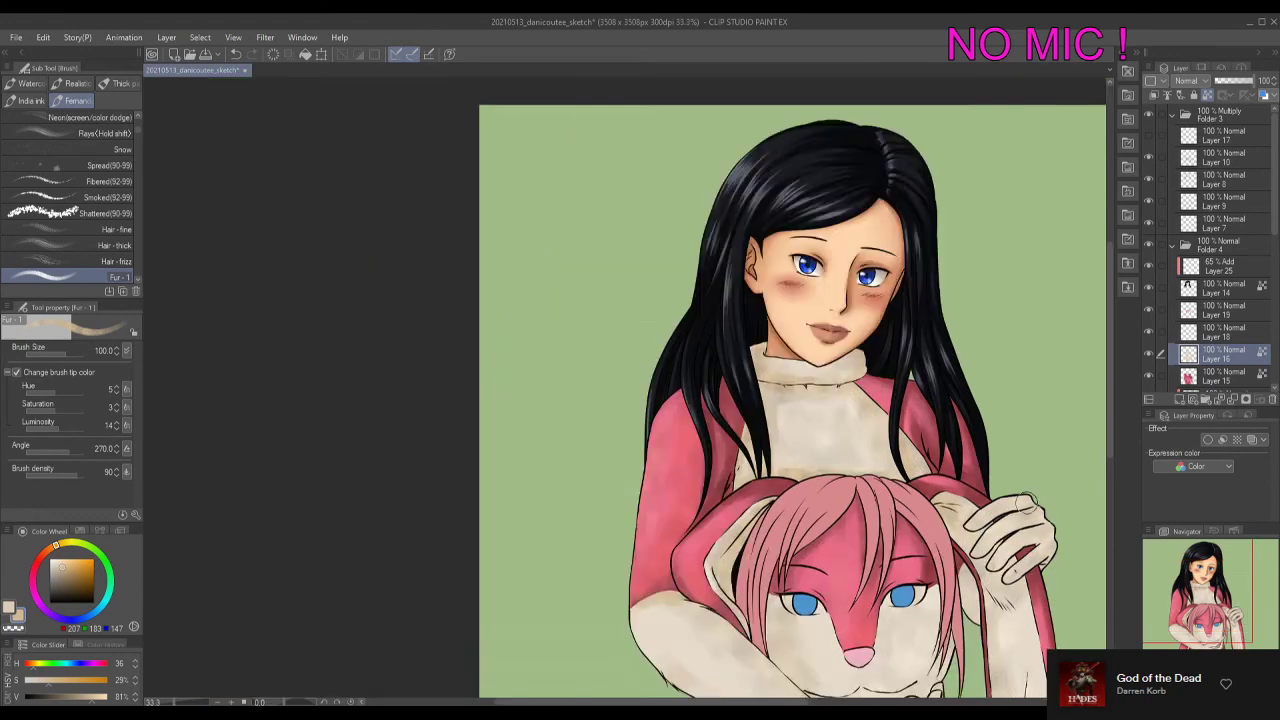
# Shade the edges of the cream forearms, belly and inner hanging ear in beige at brush size 150.
pyautogui.scroll(4, 676, 566)
pyautogui.press(']')
pyautogui.press(']')
pyautogui.scroll(-2, 676, 566)
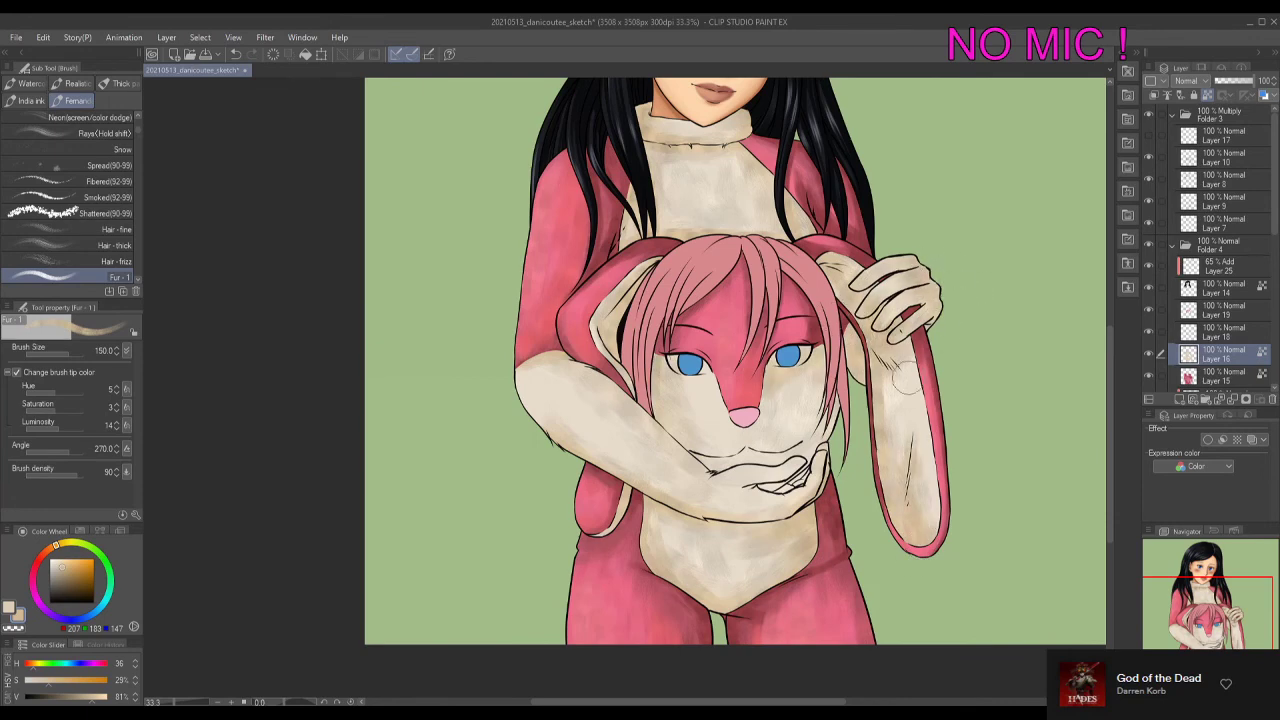
# Darken the mascot's cream muzzle and cheek around the nose with a sampled beige at brush size 80.
pyautogui.keyDown('alt'); pyautogui.click(660, 415); pyautogui.keyUp('alt')
pyautogui.press('[')
pyautogui.press('[')
pyautogui.press('[')
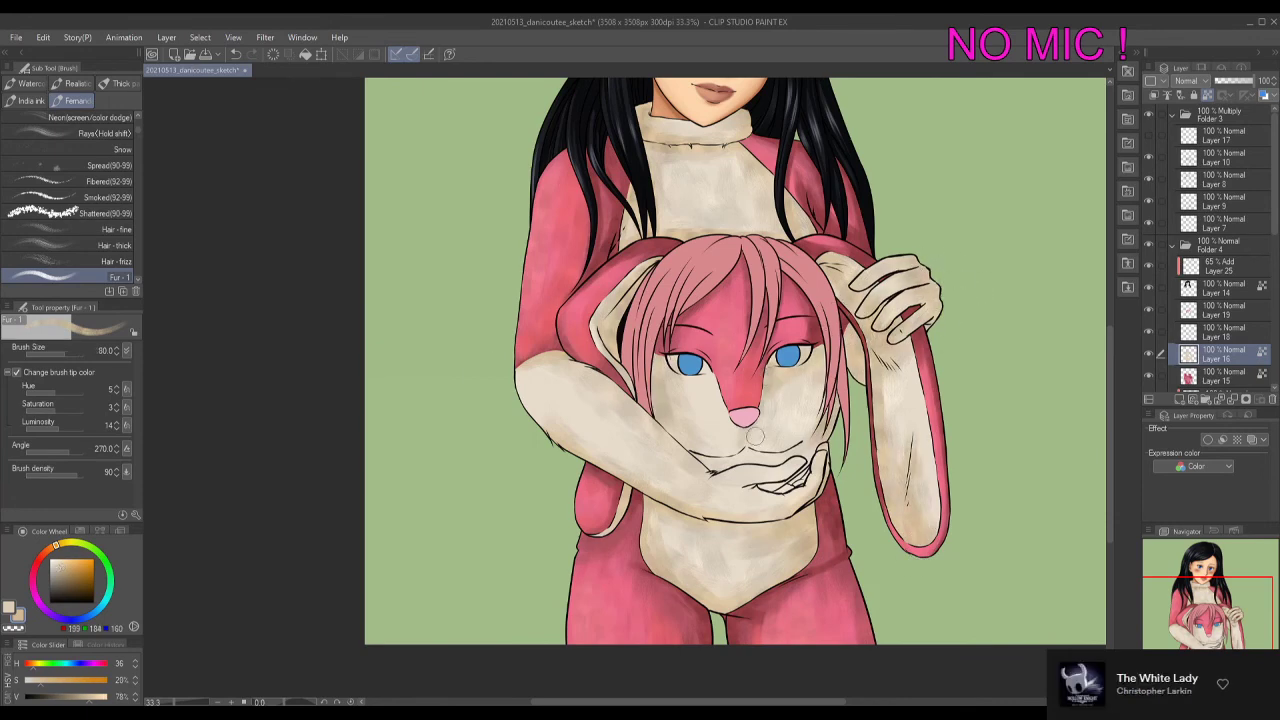
pyautogui.moveTo(752, 436)
pyautogui.mouseDown()
pyautogui.moveTo(875, 288)
pyautogui.moveTo(733, 418)
pyautogui.moveTo(757, 442)
pyautogui.moveTo(703, 459)
pyautogui.moveTo(800, 395)
pyautogui.mouseUp()
# Shade the cream belly and the hand under the mascot's chin in beige, adjusting the fur brush from 150 to 120.
pyautogui.press(']')
pyautogui.press(']')
pyautogui.press(']')
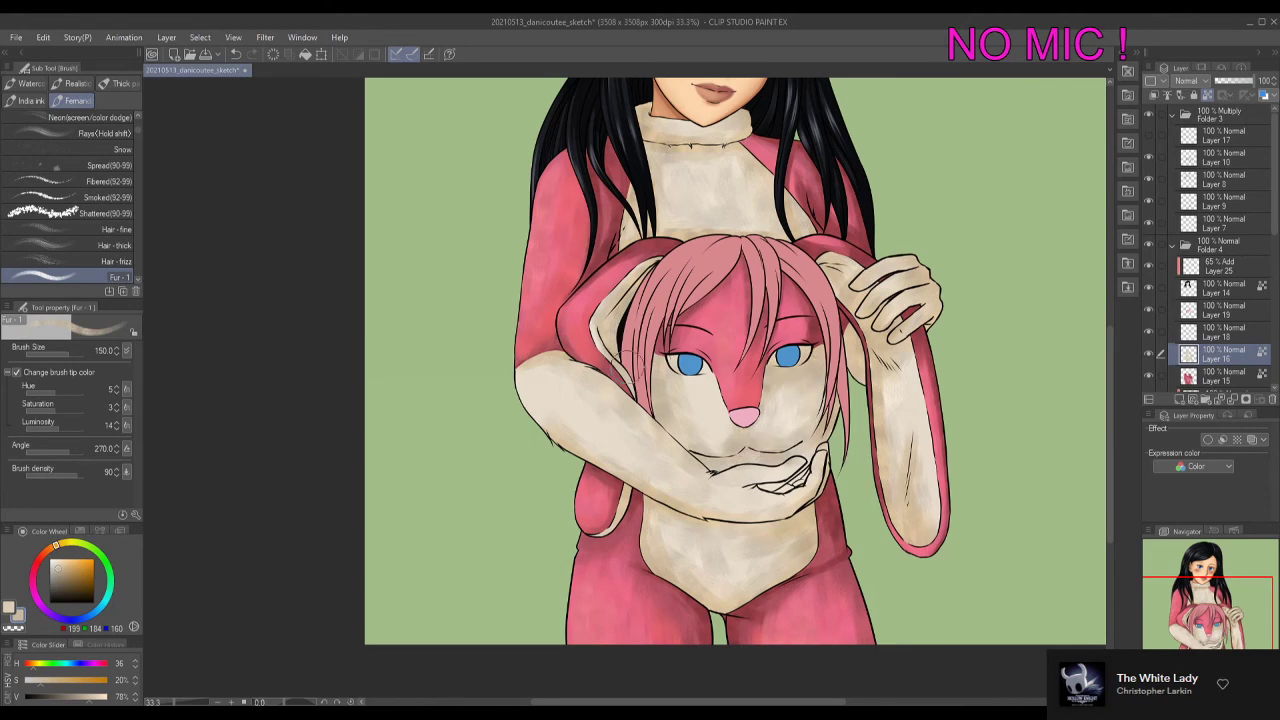
pyautogui.press('[')
pyautogui.moveTo(812, 522)
pyautogui.mouseDown()
pyautogui.moveTo(830, 505)
pyautogui.moveTo(760, 465)
pyautogui.mouseUp()
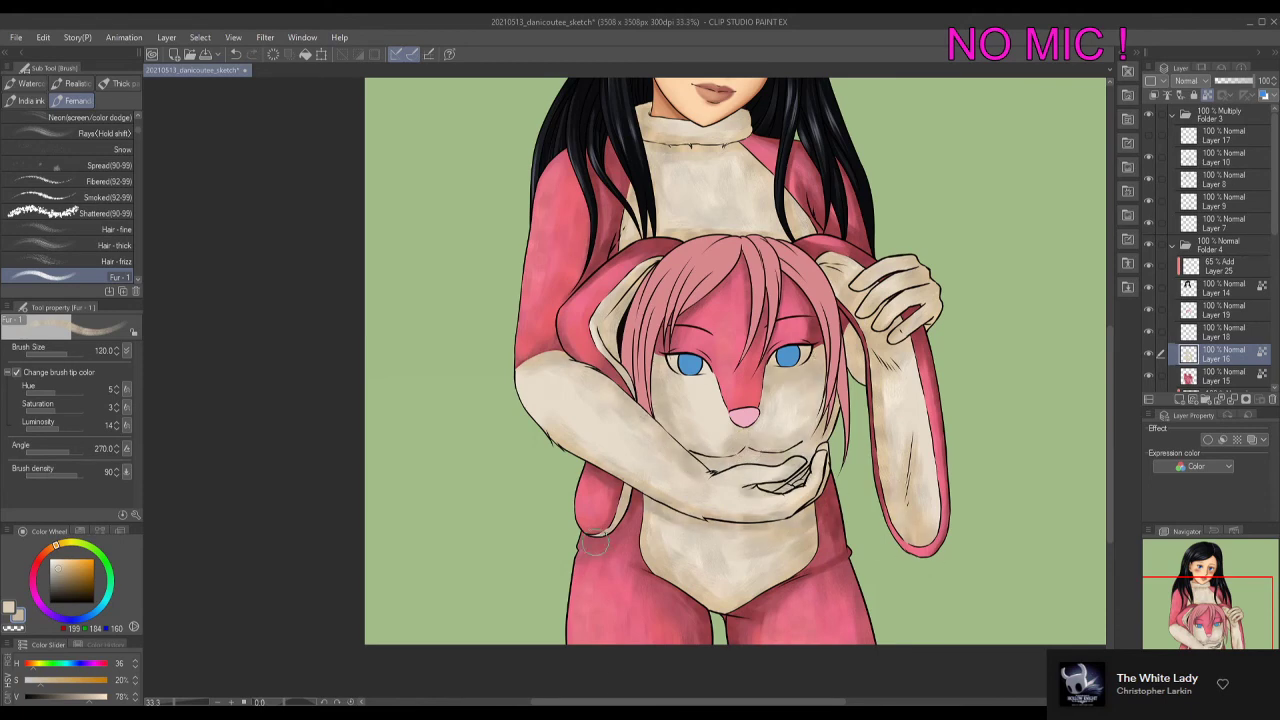
# Refine the shadows on the cream collar and chest in a darker beige at brush size 80.
pyautogui.scroll(3, 835, 272)
pyautogui.scroll(2, 643, 285)
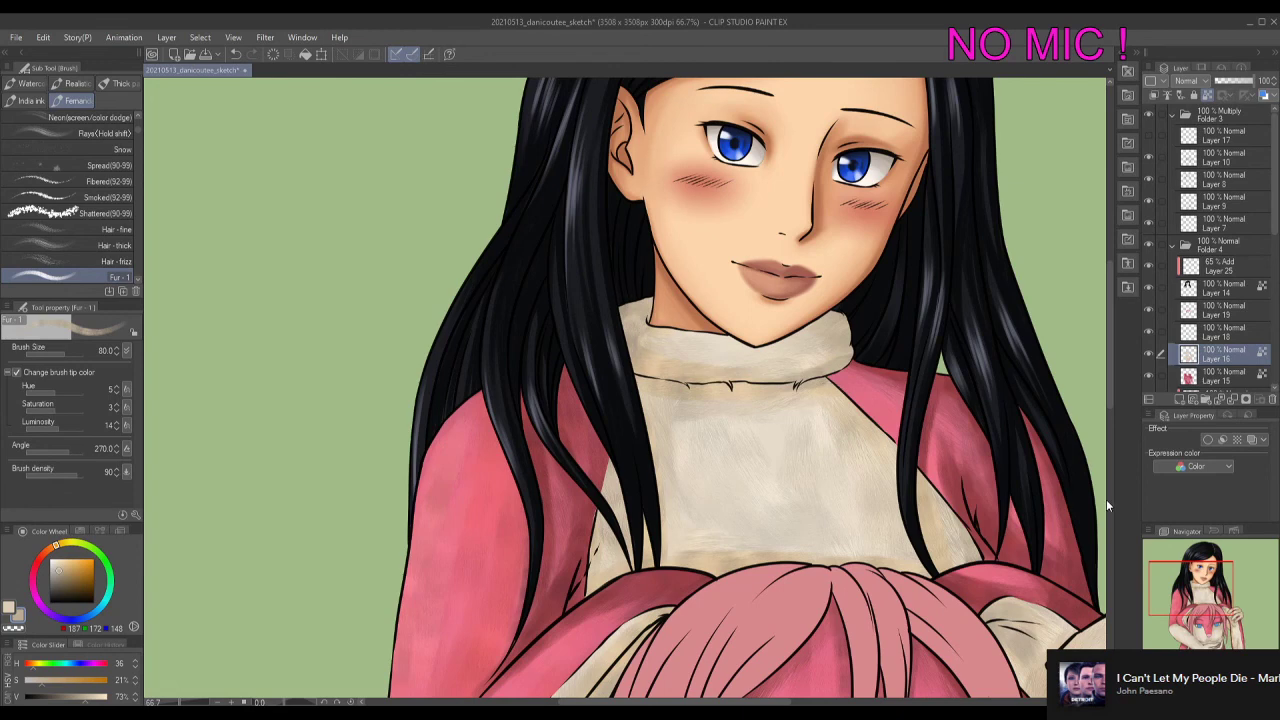
pyautogui.scroll(-2, 941, 298)
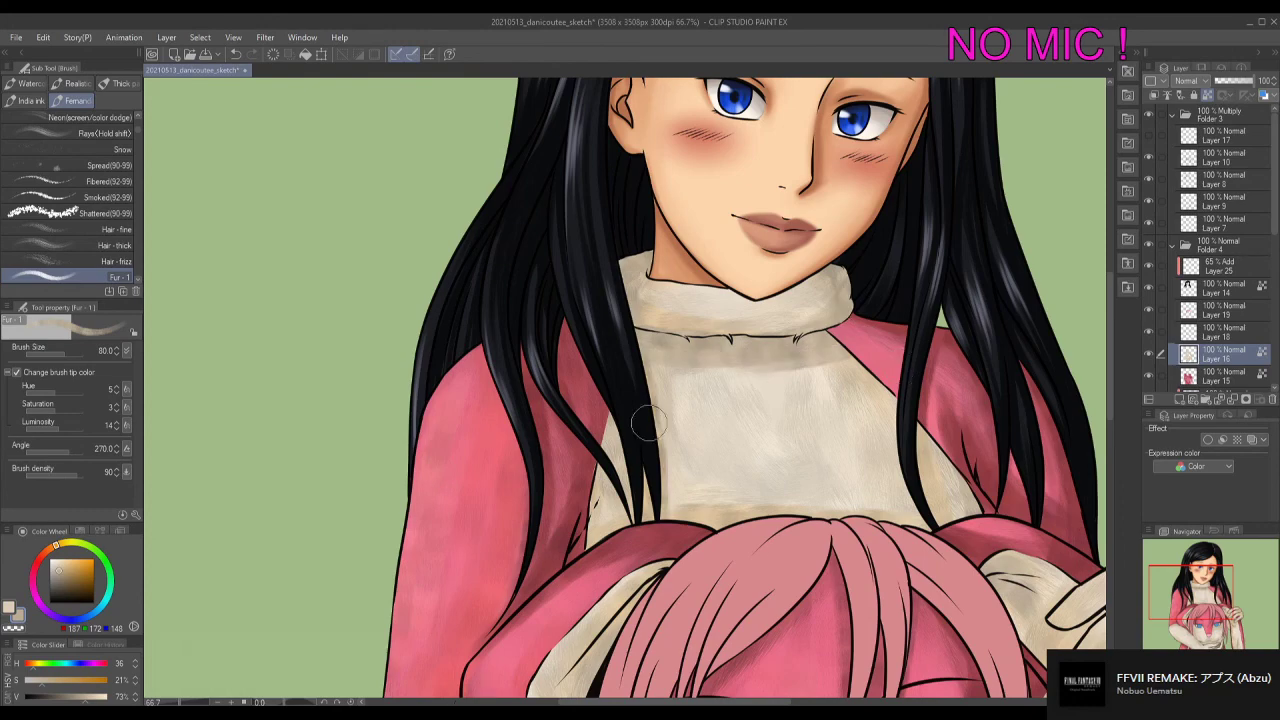
pyautogui.scroll(-2, 970, 505)
# Deepen the beige fur shading on the mascot's cheek and the cream forearm at brush size 80.
pyautogui.scroll(1, 895, 420)
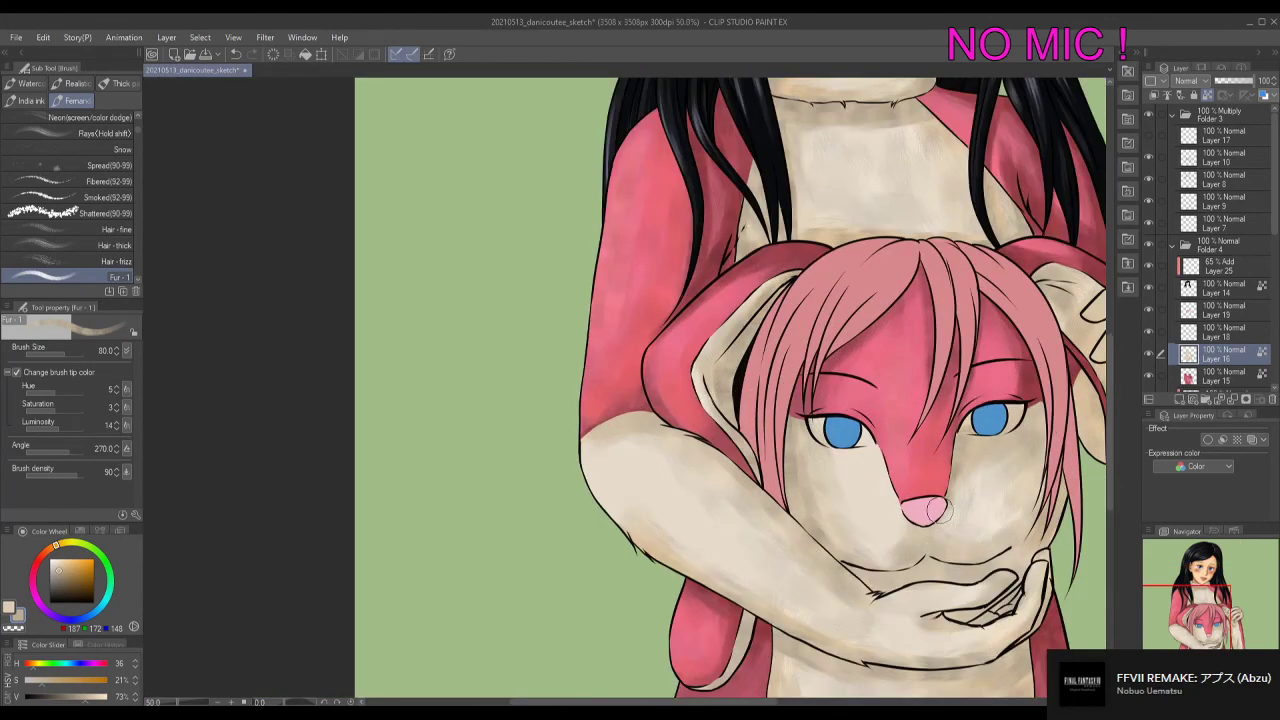
pyautogui.moveTo(1044, 412); pyautogui.dragTo(1030, 540)
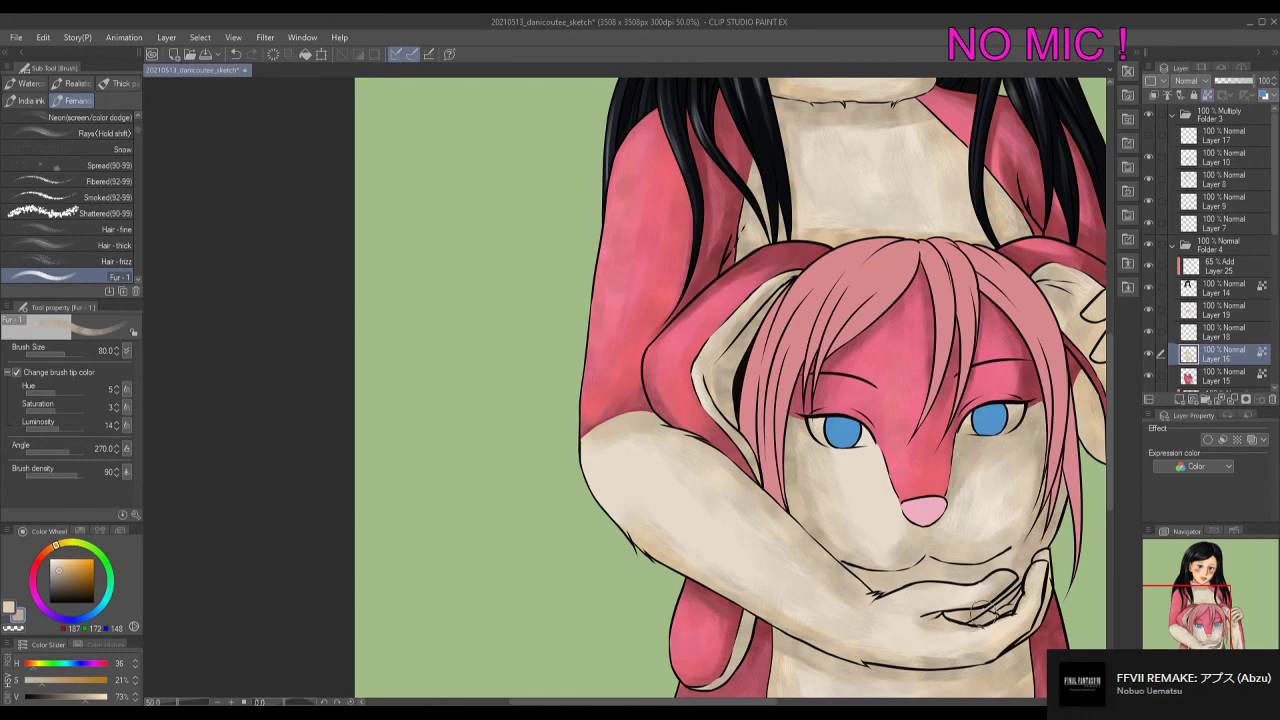
pyautogui.moveTo(640, 418); pyautogui.dragTo(745, 442)
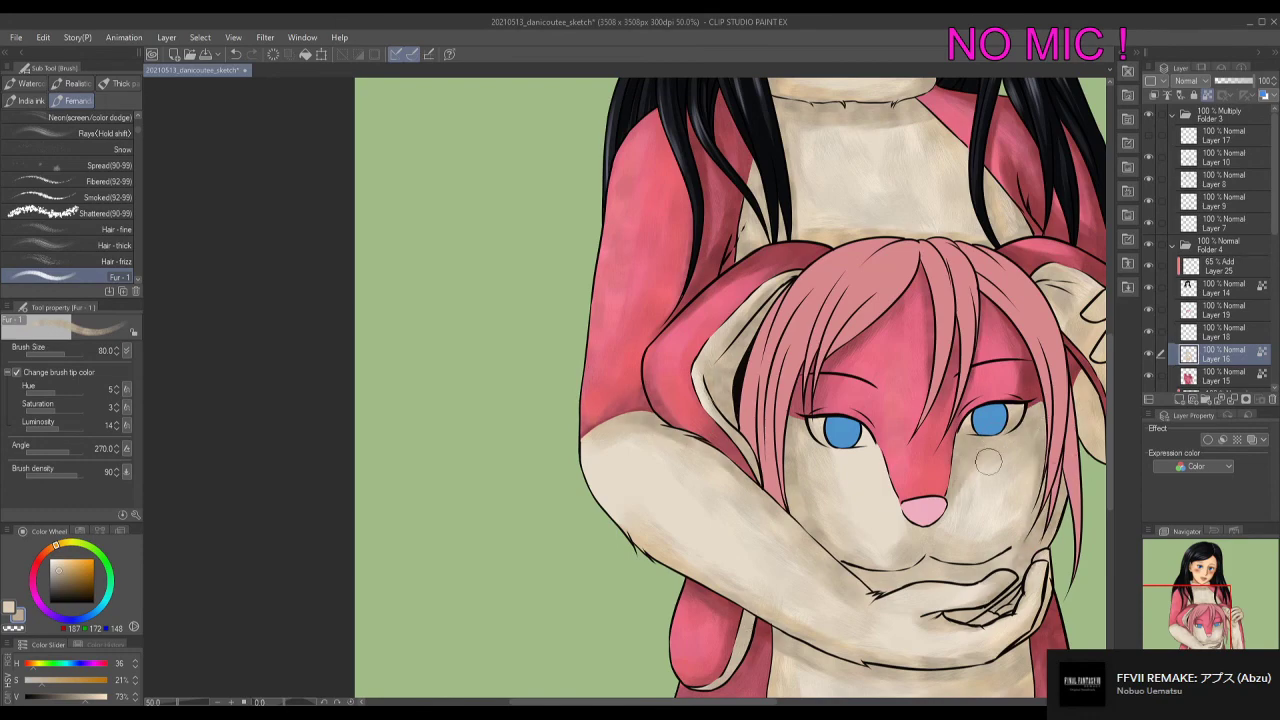
pyautogui.moveTo(988, 461); pyautogui.dragTo(588, 261)
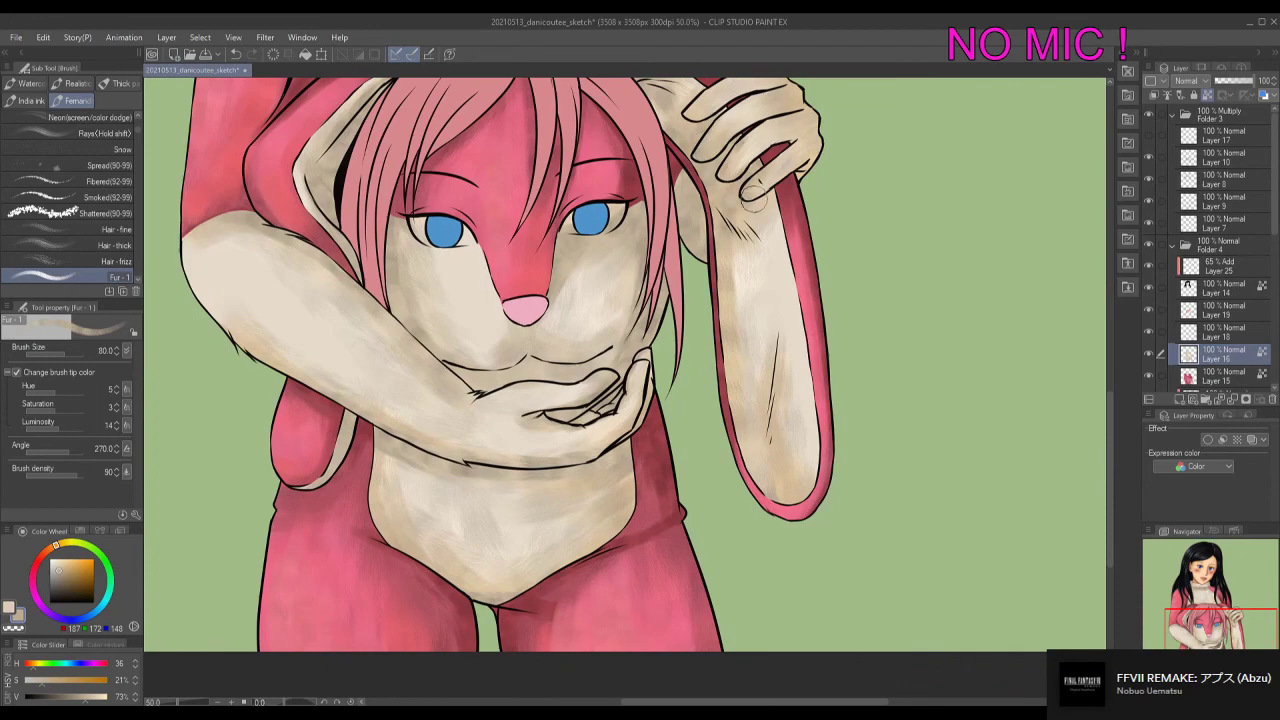
pyautogui.scroll(5, 983, 440)
pyautogui.scroll(-2, 1000, 445)
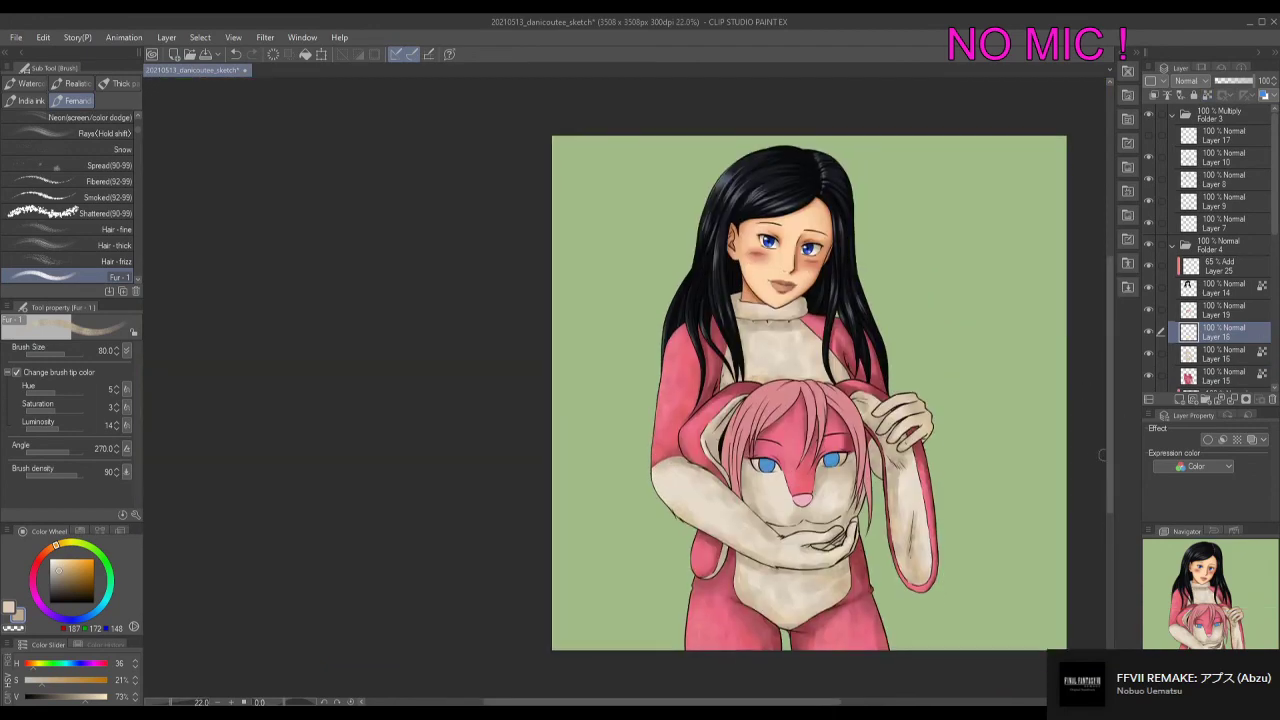
# On the mascot's hair layer, paint darker pink shadow strands along the fringe and side locks with the 混色なし(円) watercolor brush at size 17.
pyautogui.click(1230, 310)
pyautogui.click(30, 83)
pyautogui.scroll(4, 790, 415)
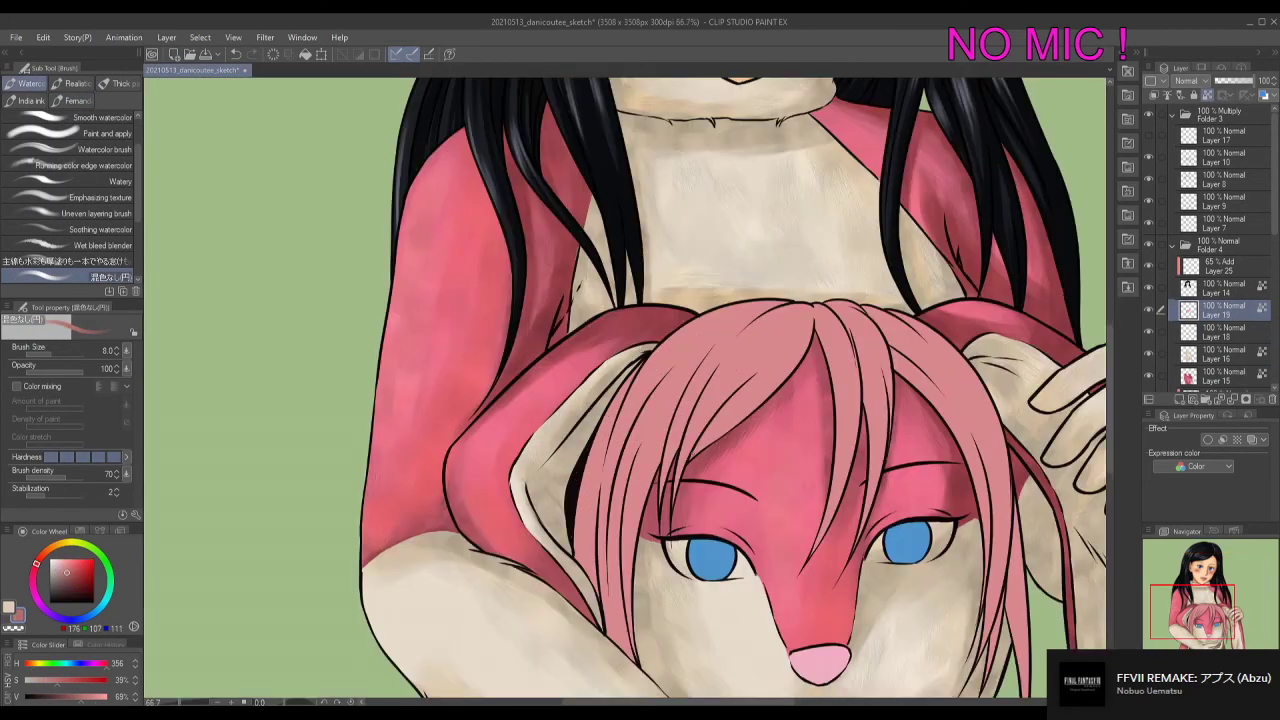
pyautogui.moveTo(715, 443)
pyautogui.mouseDown()
pyautogui.moveTo(776, 339)
pyautogui.moveTo(726, 369)
pyautogui.moveTo(642, 370)
pyautogui.moveTo(621, 437)
pyautogui.moveTo(621, 630)
pyautogui.moveTo(642, 552)
pyautogui.moveTo(622, 598)
pyautogui.mouseUp()
pyautogui.moveTo(670, 405); pyautogui.dragTo(630, 585)
pyautogui.moveTo(850, 305); pyautogui.dragTo(820, 500)
pyautogui.moveTo(830, 330); pyautogui.dragTo(840, 550)
pyautogui.moveTo(870, 305)
pyautogui.mouseDown()
pyautogui.moveTo(890, 380)
pyautogui.moveTo(880, 540)
pyautogui.mouseUp()
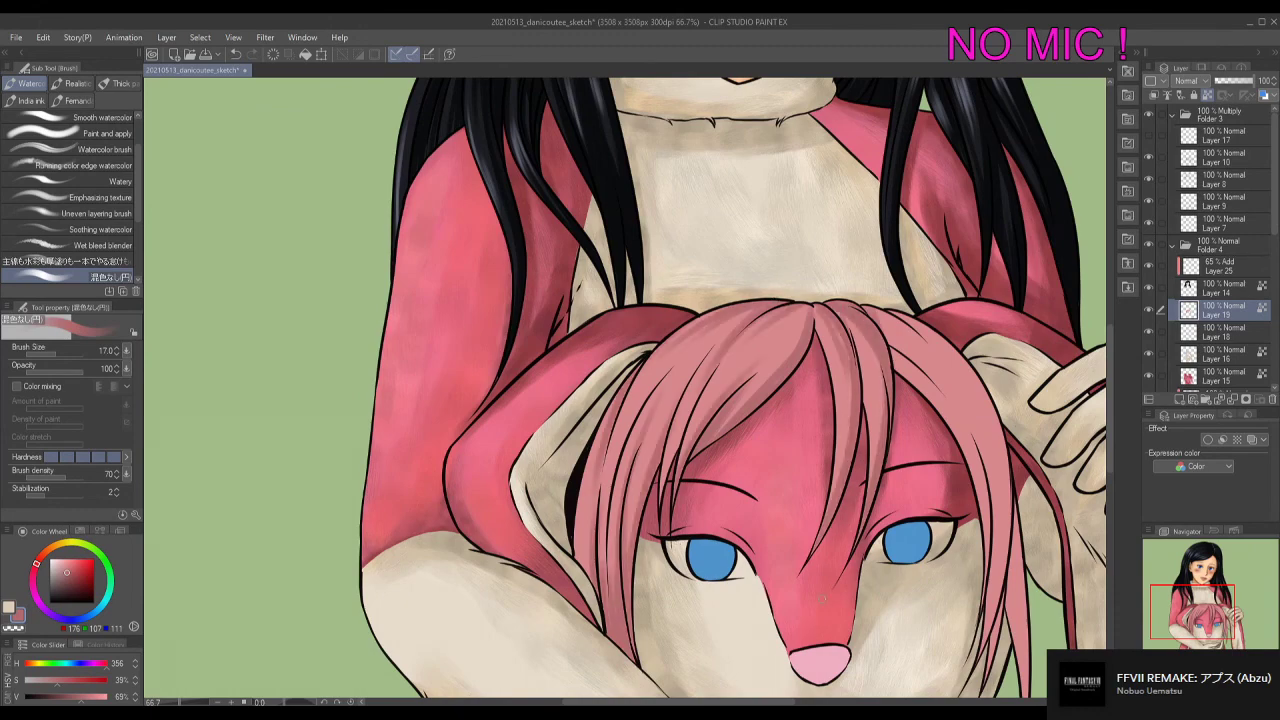
pyautogui.moveTo(870, 400); pyautogui.dragTo(870, 490)
pyautogui.moveTo(893, 347)
pyautogui.mouseDown()
pyautogui.moveTo(690, 347)
pyautogui.moveTo(740, 430)
pyautogui.moveTo(700, 330)
pyautogui.moveTo(790, 620)
pyautogui.moveTo(839, 335)
pyautogui.mouseUp()
pyautogui.moveTo(655, 647); pyautogui.dragTo(668, 532)
# On the layer holding the mascot's facial details, shade the nose and add a pale pink highlight at brush size 17.
pyautogui.hotkey('alt', '[')
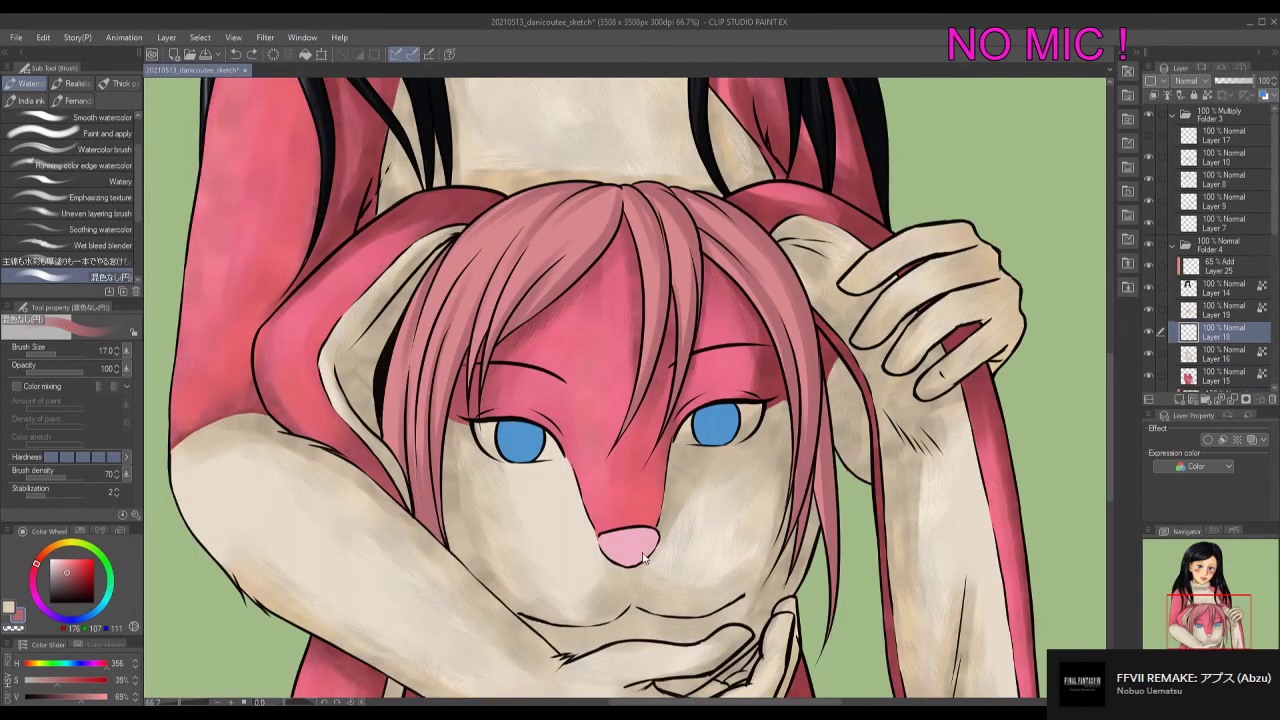
pyautogui.keyDown('alt'); pyautogui.click(668, 532); pyautogui.keyUp('alt')
pyautogui.moveTo(40, 354); pyautogui.dragTo(75, 354)
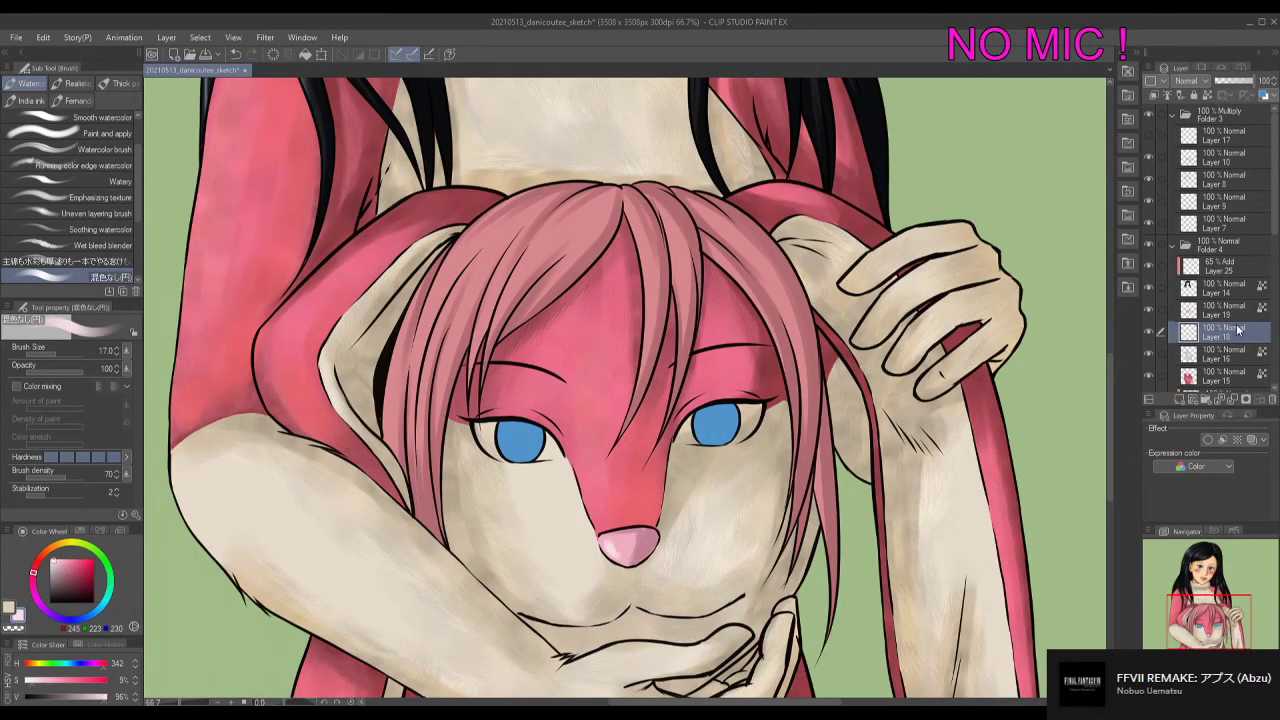
# Darken the centre and upper part of both mascot irises in dark blue with a softer brush at size 40.
pyautogui.scroll(1, 620, 400)
pyautogui.click(78, 580)
pyautogui.click(715, 427)
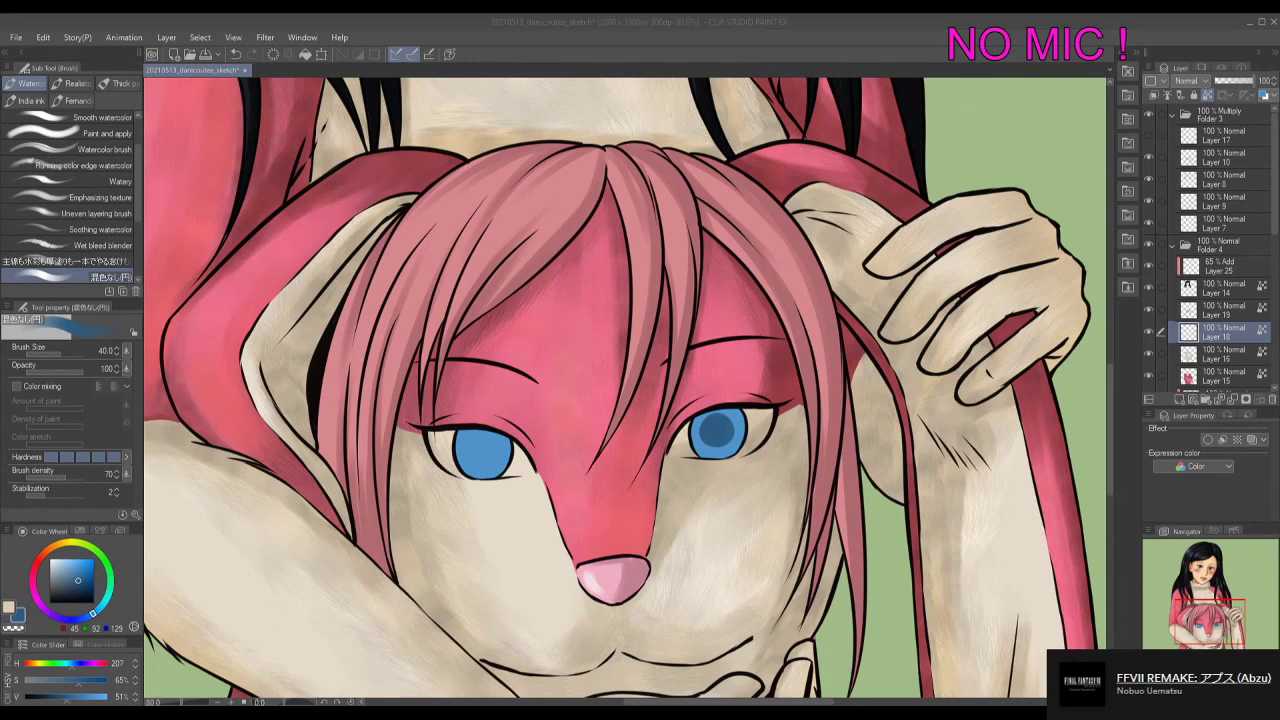
pyautogui.scroll(-1, 723, 384)
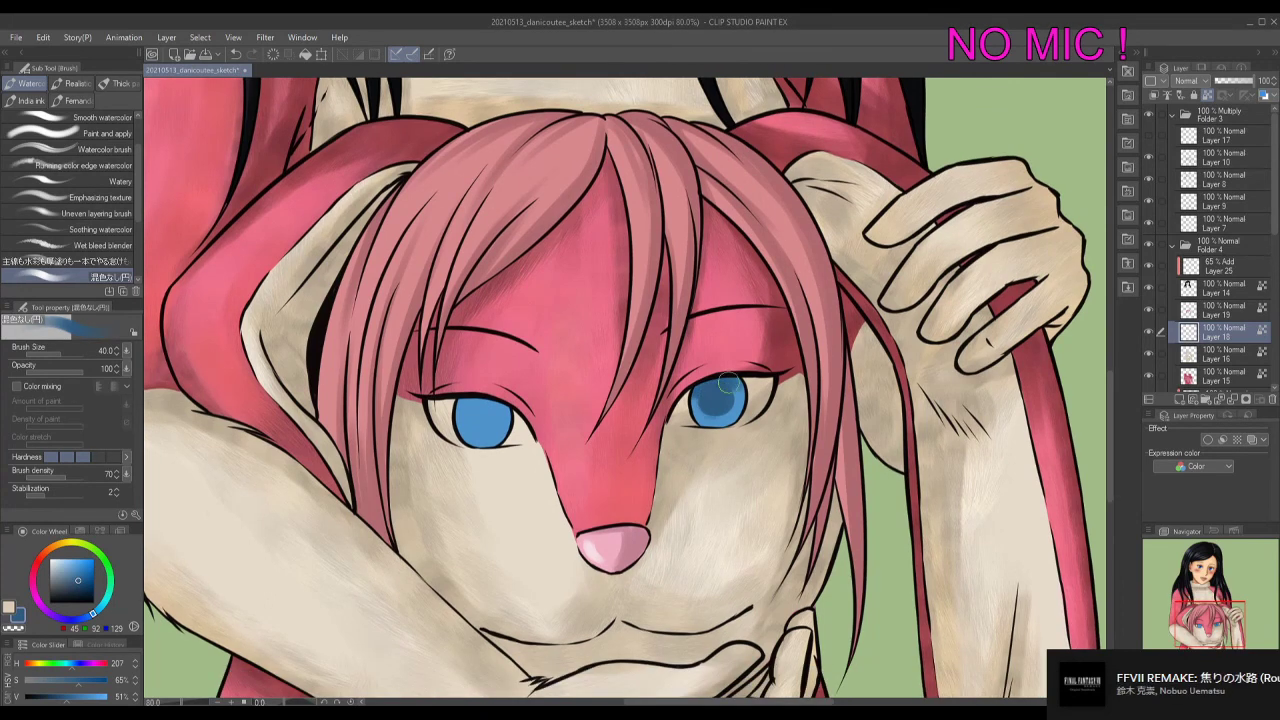
pyautogui.hscroll(-1, 522, 405)
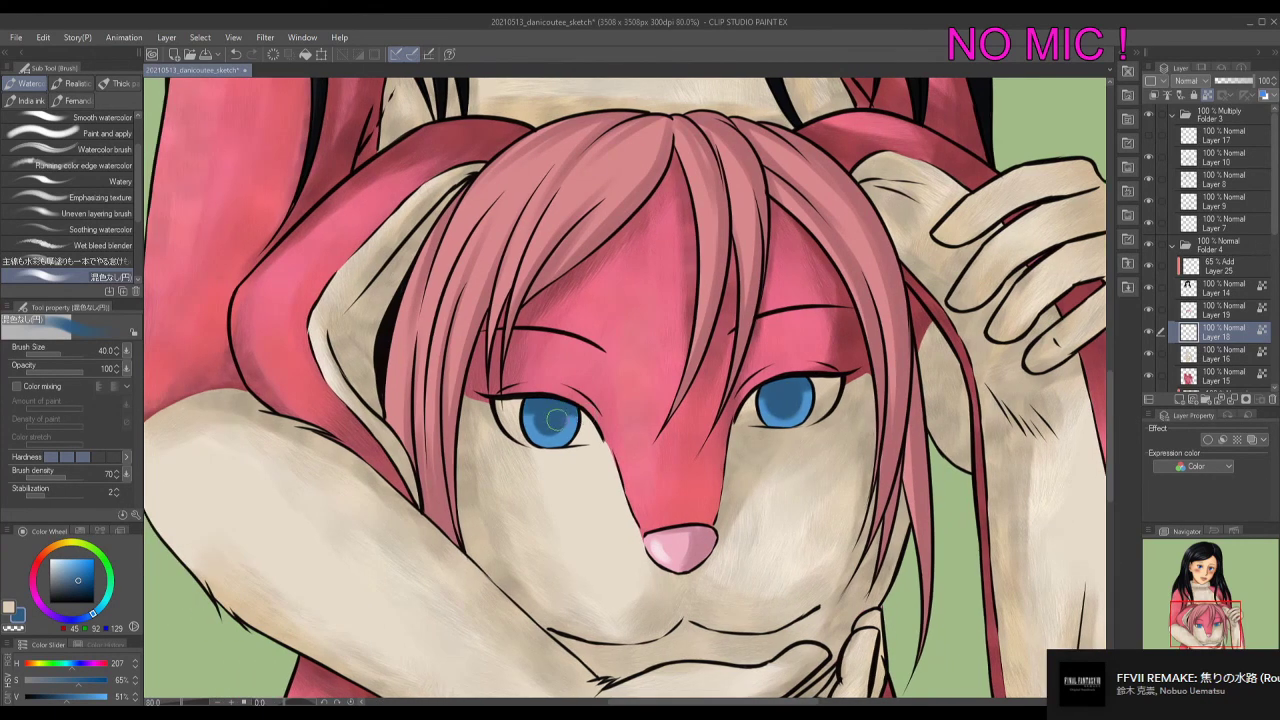
# Paint navy pupils in both mascot eyes at brush size 30 and brighten the lower irises with vivid blue.
pyautogui.keyDown('alt'); pyautogui.click(545, 420); pyautogui.keyUp('alt')
pyautogui.press('[')
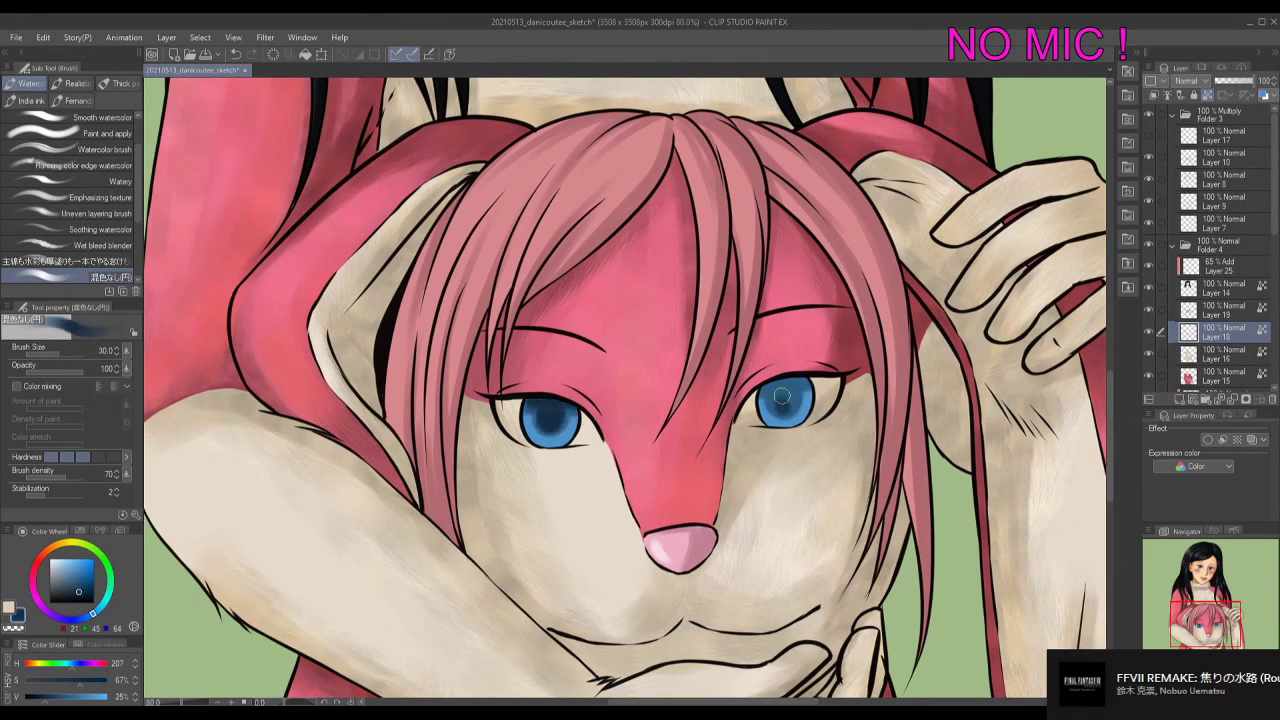
pyautogui.moveTo(782, 397); pyautogui.dragTo(800, 390)
pyautogui.keyDown('alt'); pyautogui.click(545, 425); pyautogui.keyUp('alt')
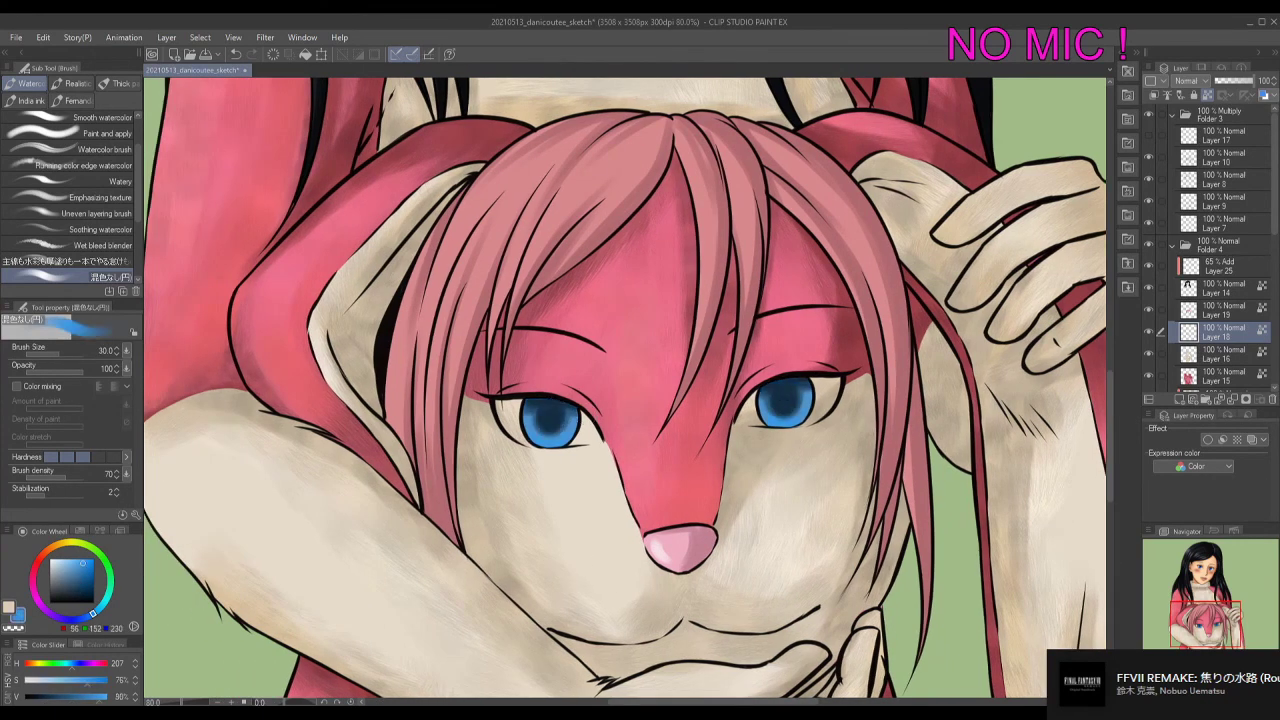
# On a new clipped layer above the mascot's facial details, deepen the pupils in near-black navy, reducing the brush from size 30 to 20.
pyautogui.hotkey('ctrl', 'shift', 'n')
pyautogui.keyDown('alt'); pyautogui.click(545, 420); pyautogui.keyUp('alt')
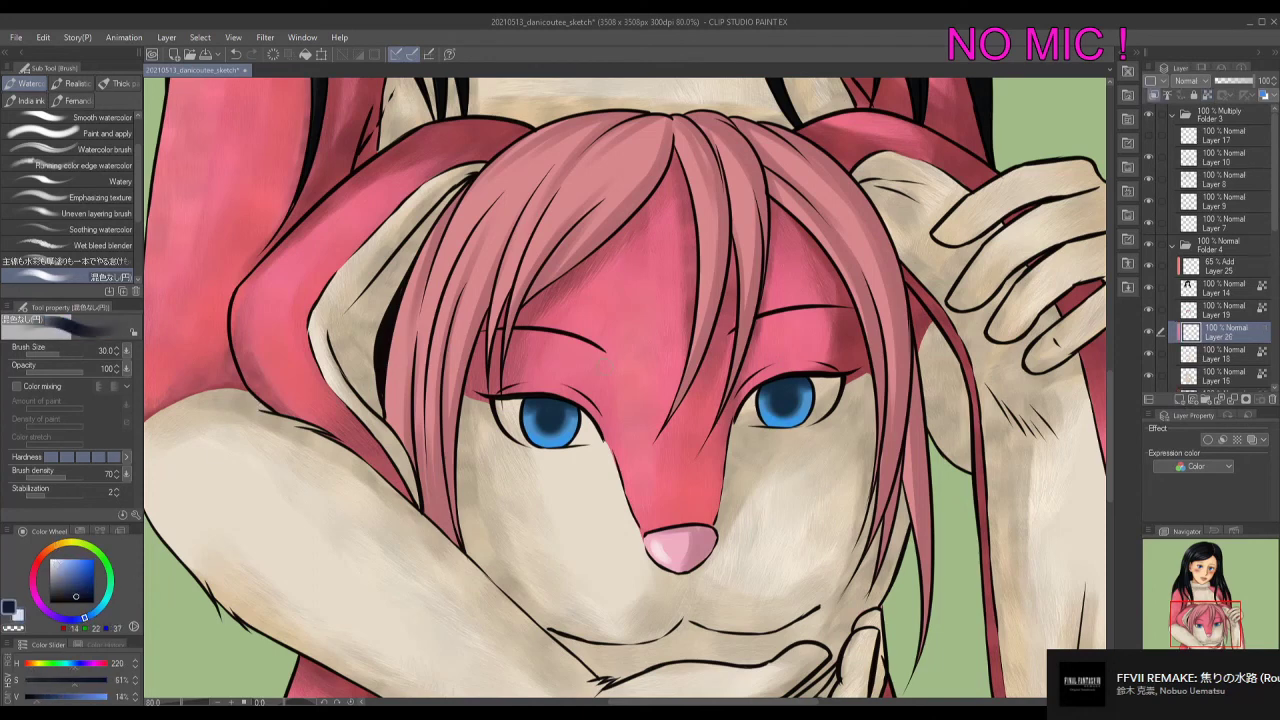
pyautogui.moveTo(550, 418); pyautogui.dragTo(540, 397)
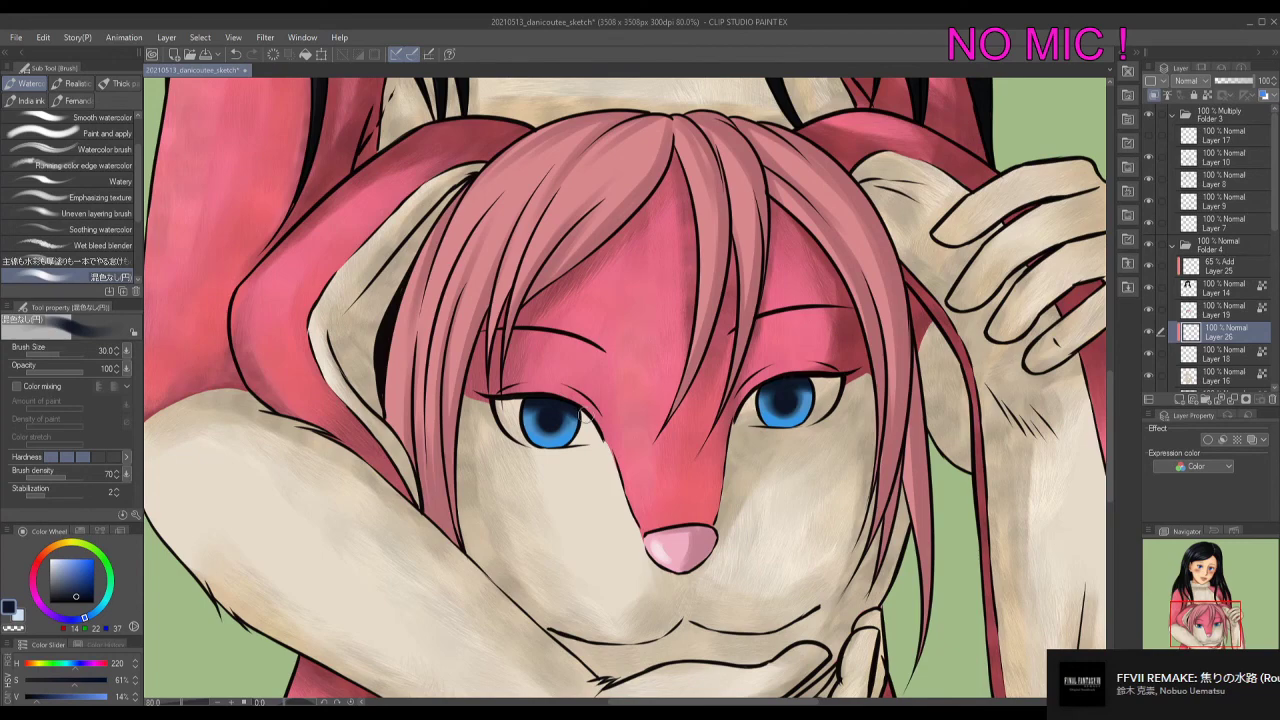
pyautogui.press('[')
pyautogui.keyDown('alt'); pyautogui.click(570, 418); pyautogui.keyUp('alt')
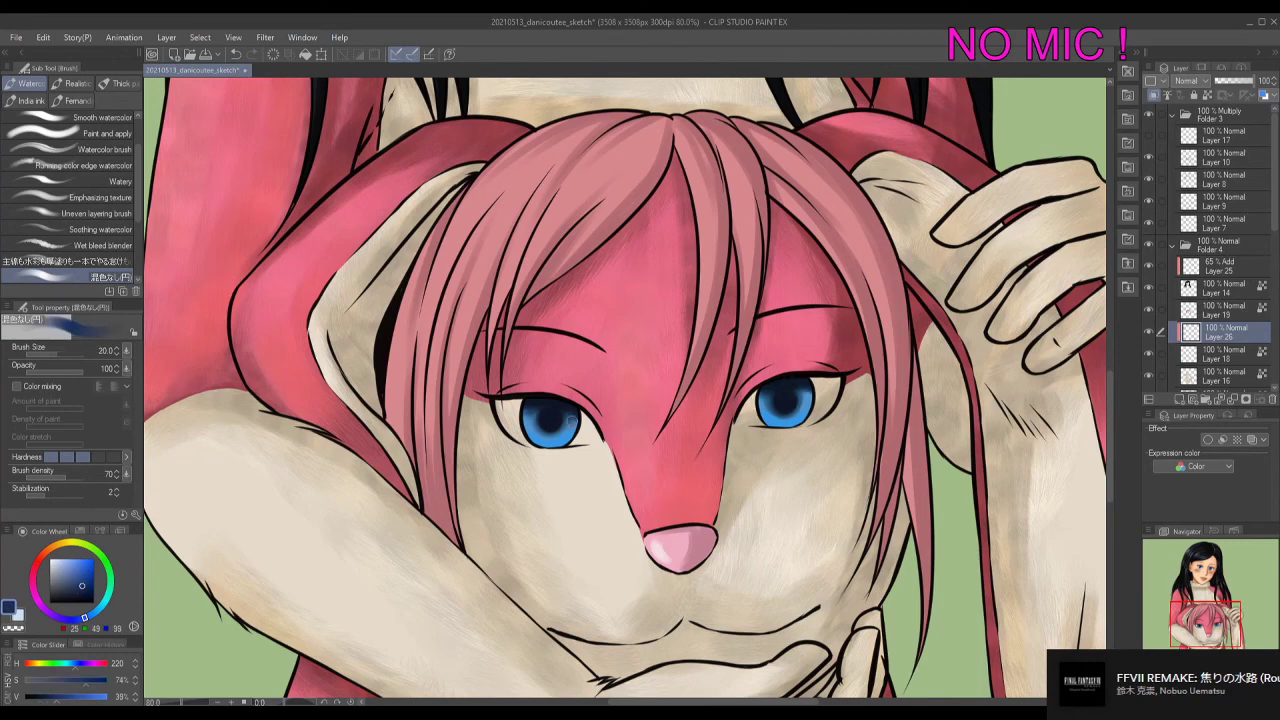
# On another new clipped layer, add white catchlights and soft light blue reflections to both mascot eyes with the brush down to size 15.
pyautogui.click(1179, 400)
pyautogui.click(54, 559)
pyautogui.press('[')
pyautogui.keyDown('alt'); pyautogui.click(572, 420); pyautogui.keyUp('alt')
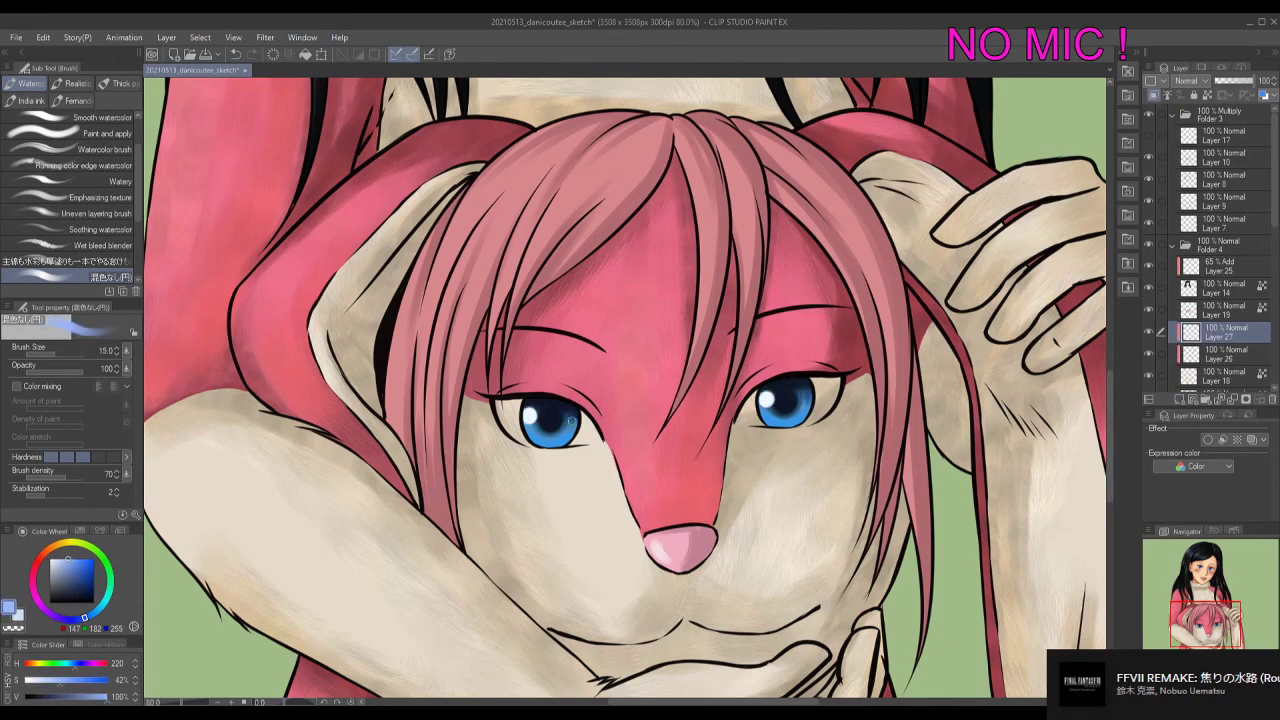
# On the mascot's hair layer, paint thin darker red-pink shadow strands through the fringe at brush size 12.
pyautogui.hotkey('ctrl', '0')
pyautogui.scroll(1, 700, 420)
pyautogui.hotkey('alt', ']')
pyautogui.scroll(3, 720, 400)
pyautogui.keyDown('alt'); pyautogui.click(738, 320); pyautogui.keyUp('alt')
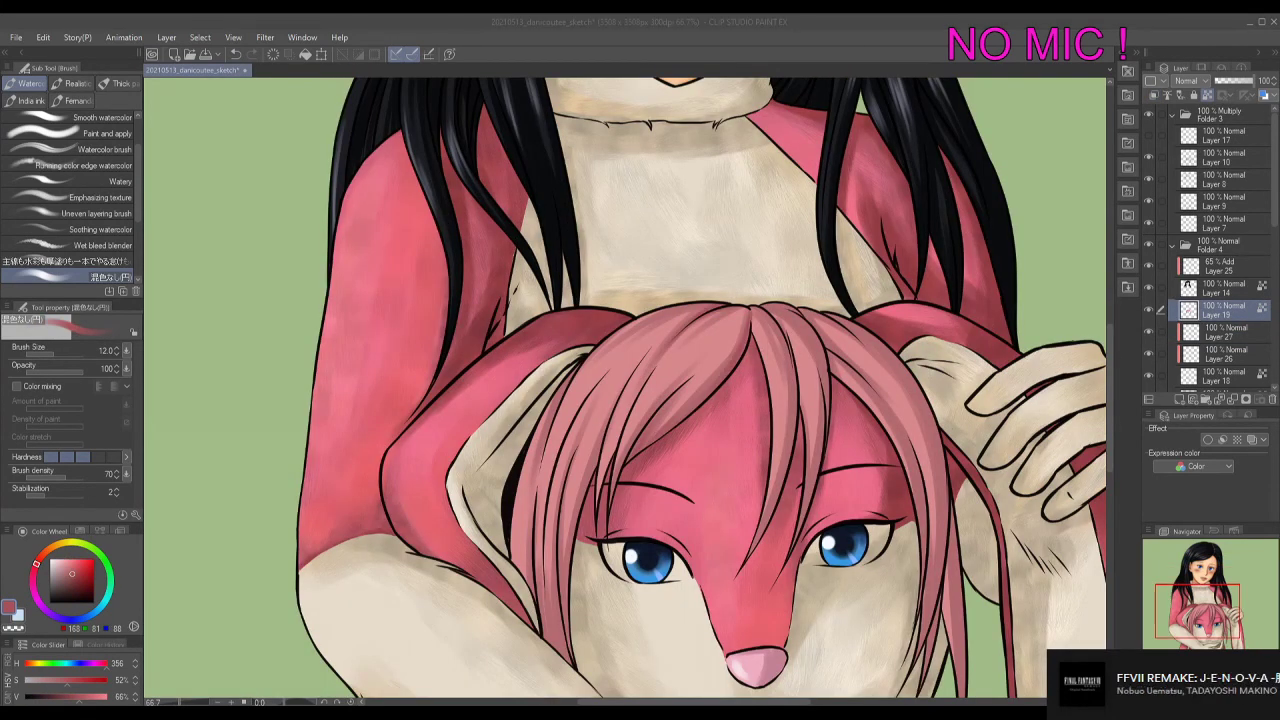
pyautogui.scroll(-1, 700, 400)
pyautogui.moveTo(565, 585)
pyautogui.mouseDown()
pyautogui.moveTo(562, 560)
pyautogui.moveTo(548, 600)
pyautogui.moveTo(515, 540)
pyautogui.moveTo(571, 577)
pyautogui.mouseUp()
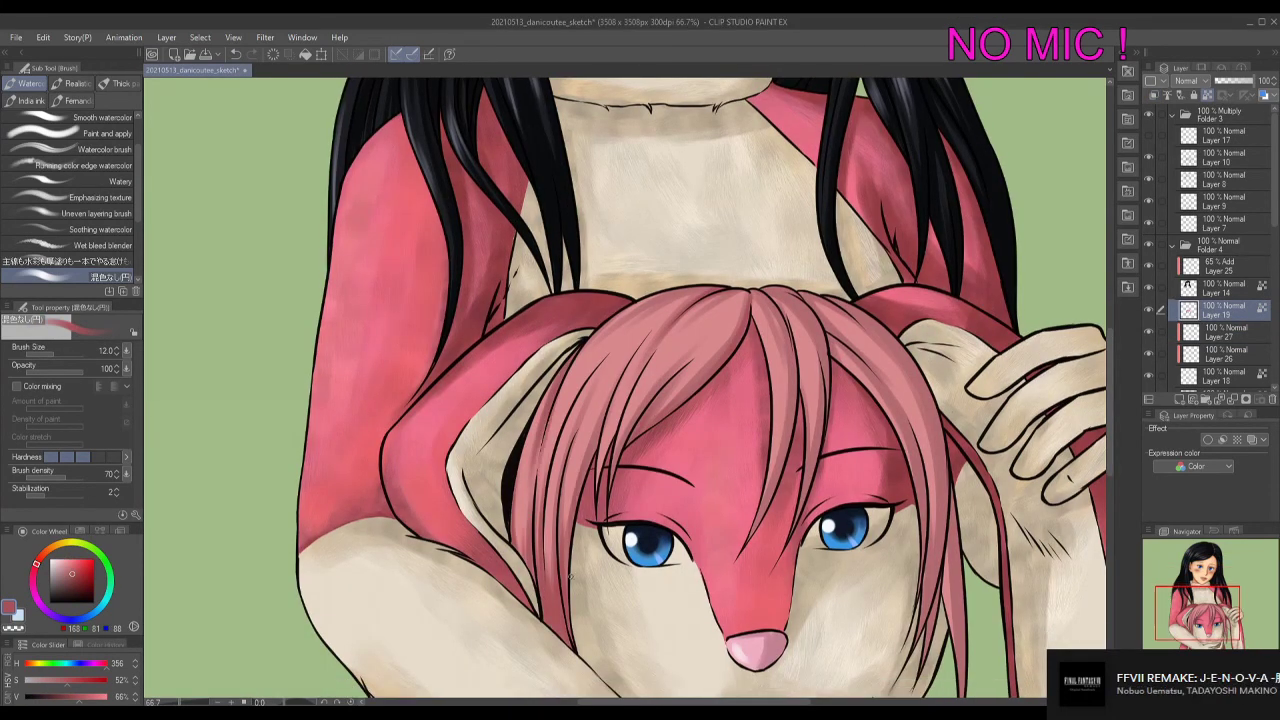
pyautogui.moveTo(748, 300); pyautogui.dragTo(628, 305)
pyautogui.moveTo(680, 345); pyautogui.dragTo(615, 478)
pyautogui.moveTo(758, 292)
pyautogui.mouseDown()
pyautogui.moveTo(798, 538)
pyautogui.moveTo(820, 518)
pyautogui.mouseUp()
pyautogui.moveTo(835, 340); pyautogui.dragTo(910, 430)
pyautogui.moveTo(910, 440); pyautogui.dragTo(930, 550)
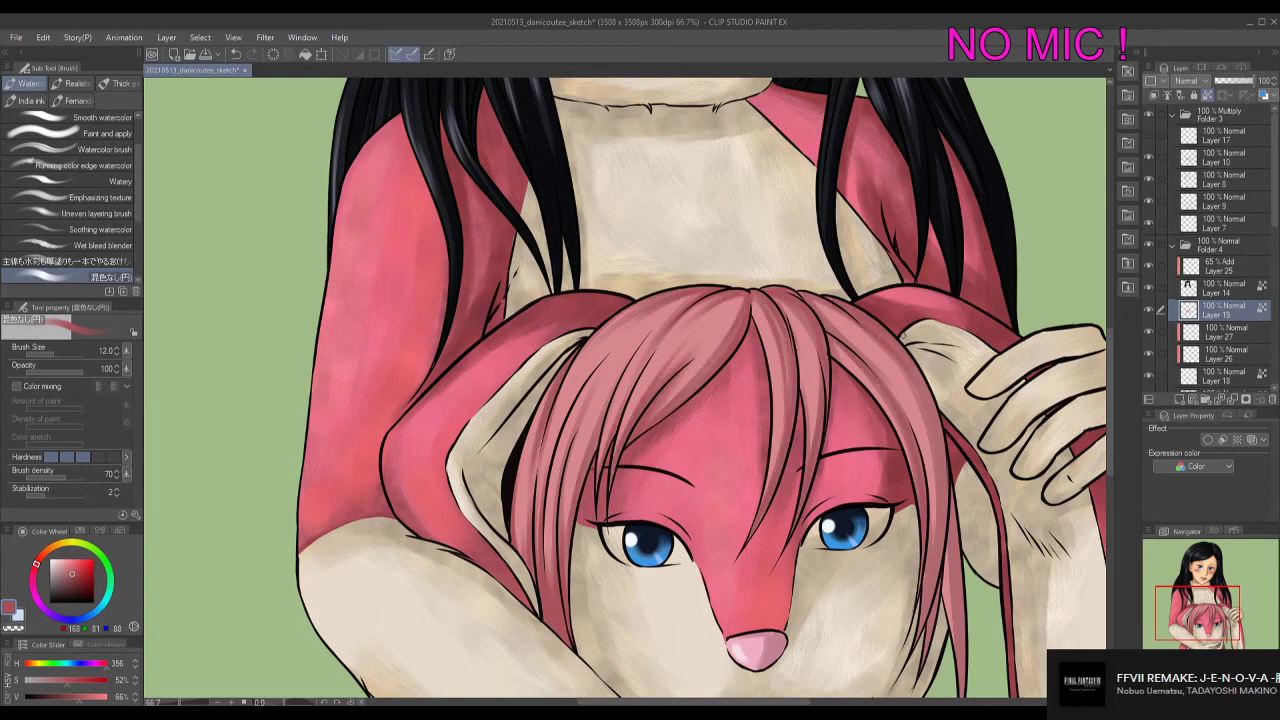
# Continue the thin dark shadow strands down the mascot's side locks by the woman's raised hand at brush size 12.
pyautogui.moveTo(930, 370); pyautogui.dragTo(935, 630)
pyautogui.moveTo(930, 480); pyautogui.dragTo(945, 590)
pyautogui.press('-')
pyautogui.moveTo(958, 400); pyautogui.dragTo(964, 584)
pyautogui.press('^')
# Paint light pink highlight strands over the mascot's fringe and side locks at brush size 12.
pyautogui.keyDown('alt'); pyautogui.click(950, 450); pyautogui.keyUp('alt')
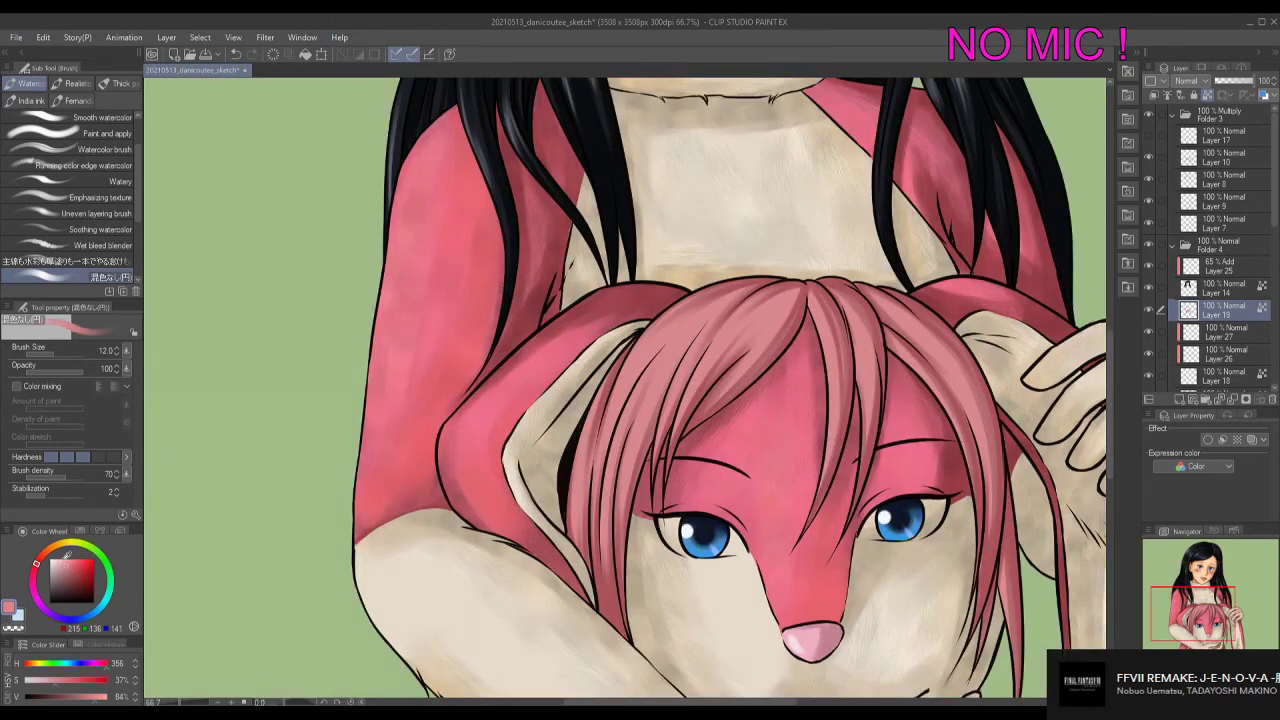
pyautogui.keyDown('alt'); pyautogui.click(690, 330); pyautogui.keyUp('alt')
pyautogui.moveTo(690, 328); pyautogui.dragTo(615, 440)
pyautogui.moveTo(596, 402); pyautogui.dragTo(578, 528)
pyautogui.moveTo(620, 398); pyautogui.dragTo(600, 478)
pyautogui.moveTo(704, 334); pyautogui.dragTo(672, 396)
pyautogui.moveTo(738, 324); pyautogui.dragTo(684, 406)
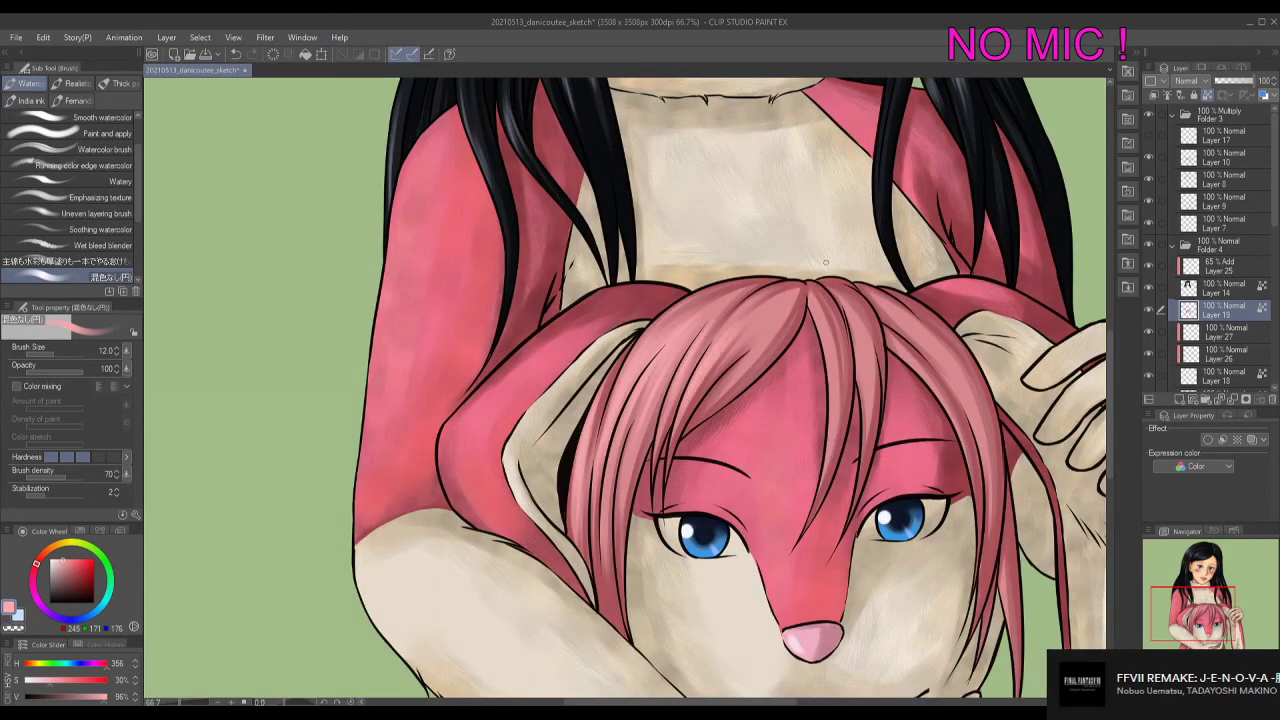
pyautogui.moveTo(778, 316); pyautogui.dragTo(732, 388)
pyautogui.moveTo(828, 330); pyautogui.dragTo(823, 400)
pyautogui.moveTo(950, 325); pyautogui.dragTo(925, 415)
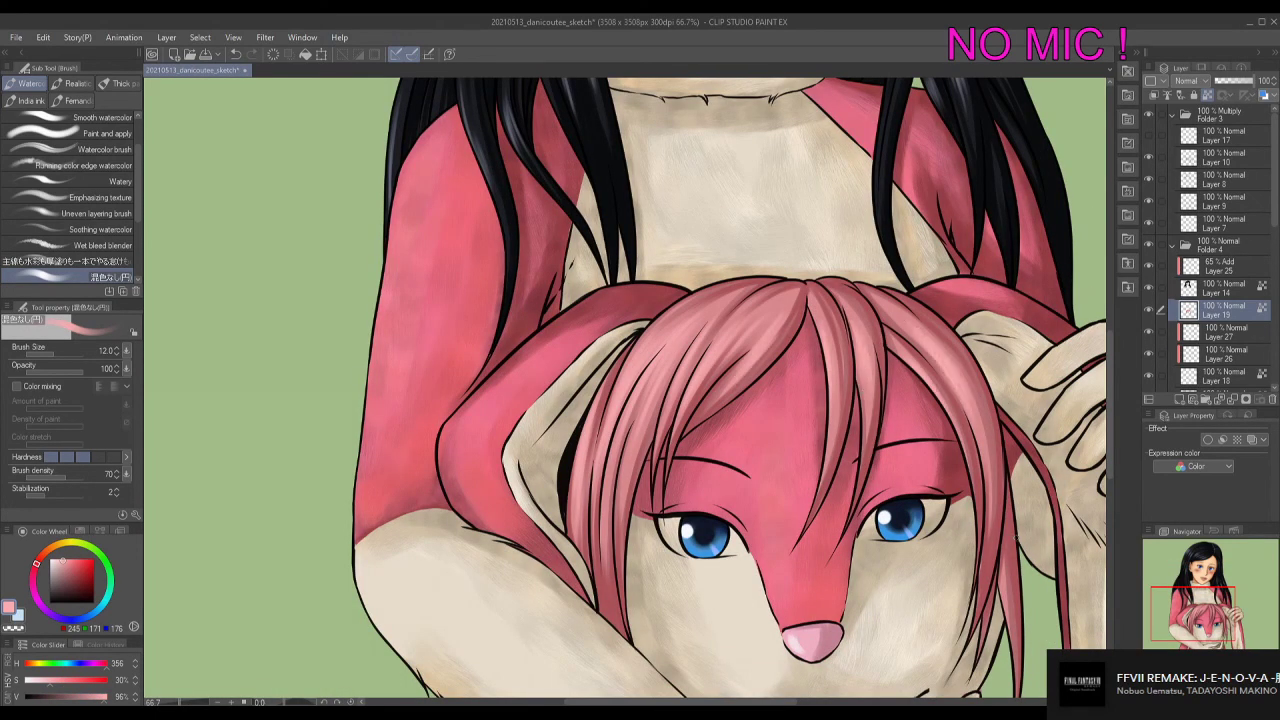
pyautogui.moveTo(1010, 588); pyautogui.dragTo(1012, 655)
# Frame the whole canvas with a medium green border on a separate background layer and recolour the backdrop light green.
pyautogui.press('-')
pyautogui.press('-')
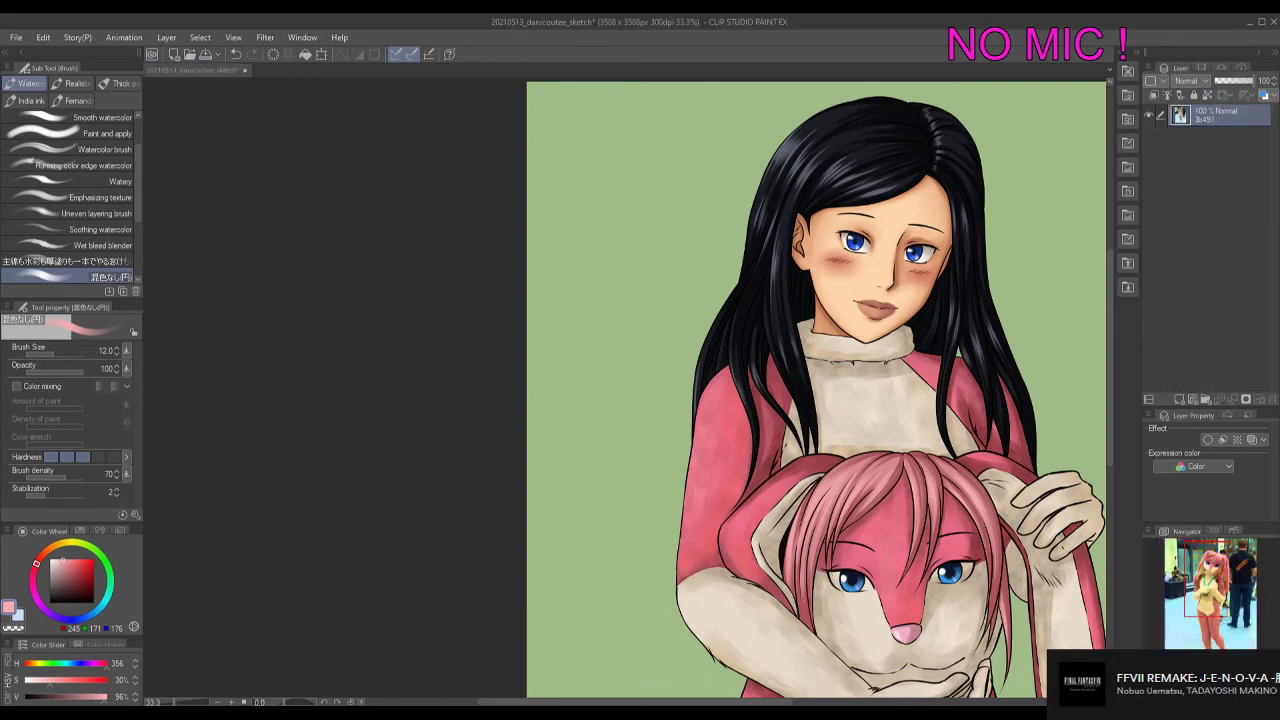
pyautogui.press('-')
pyautogui.scroll(-1, 886, 329)
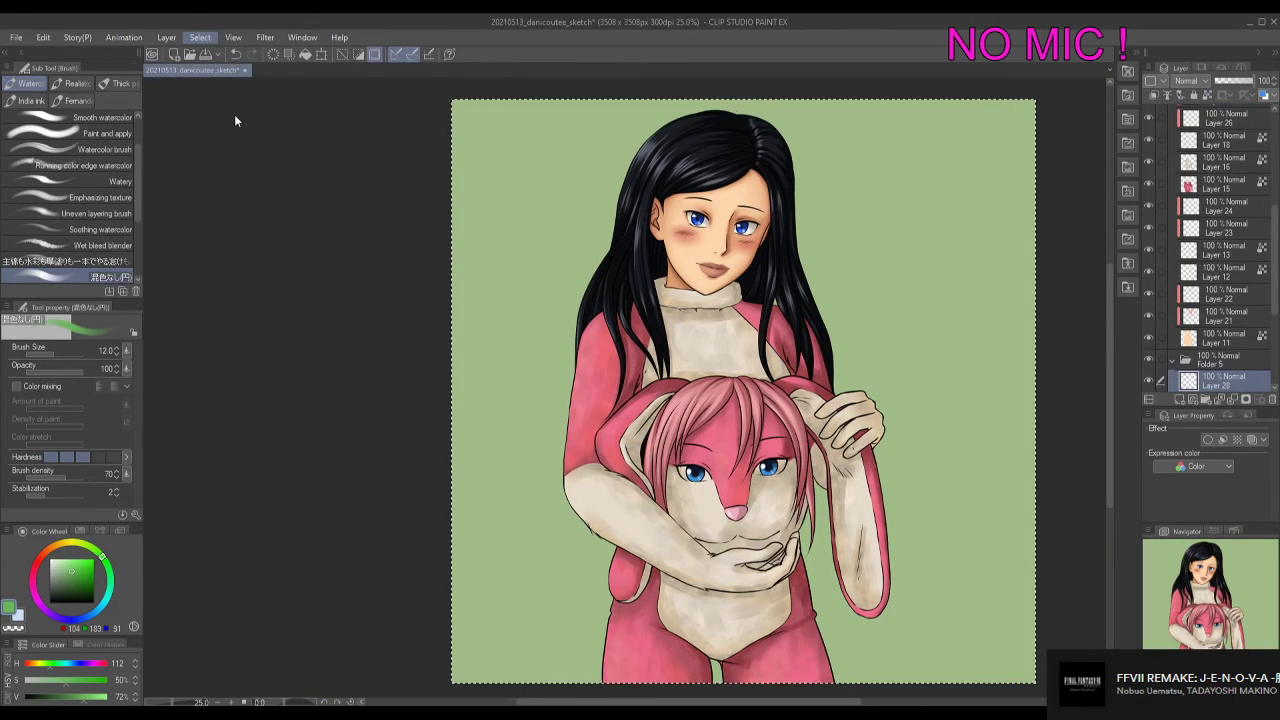
pyautogui.hotkey('ctrl', 'a')
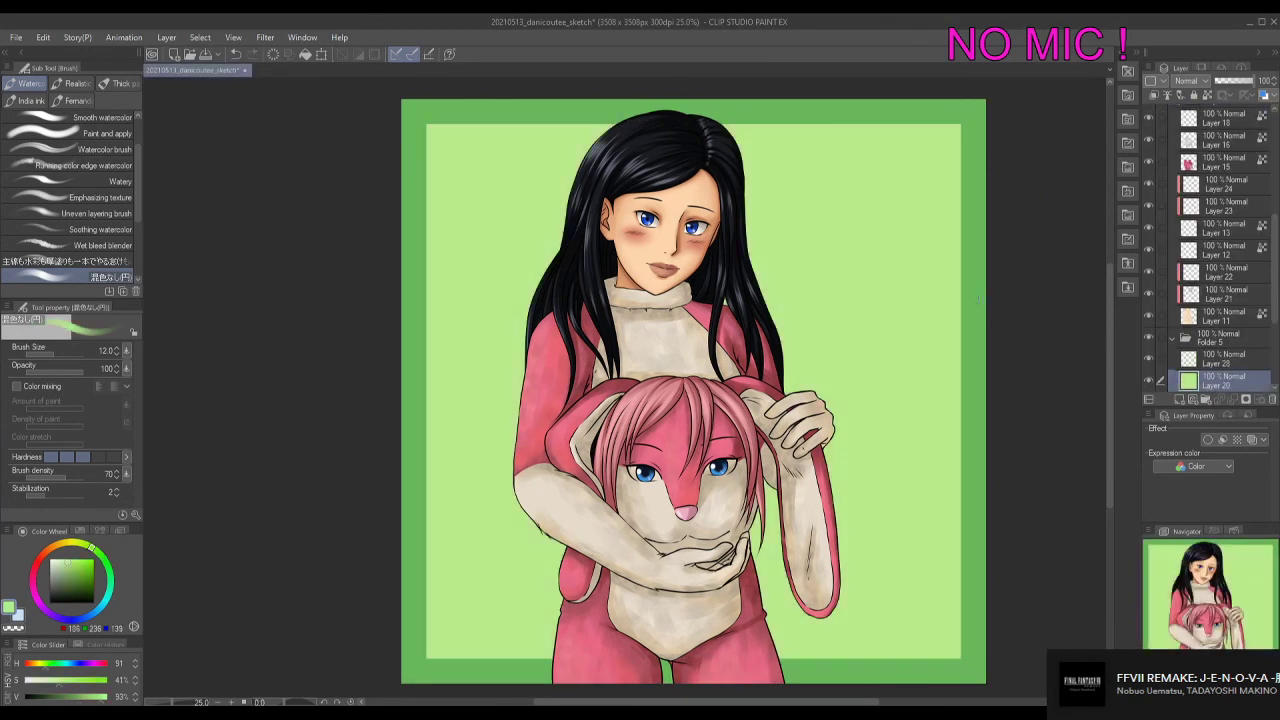
pyautogui.scroll(1, 884, 517)
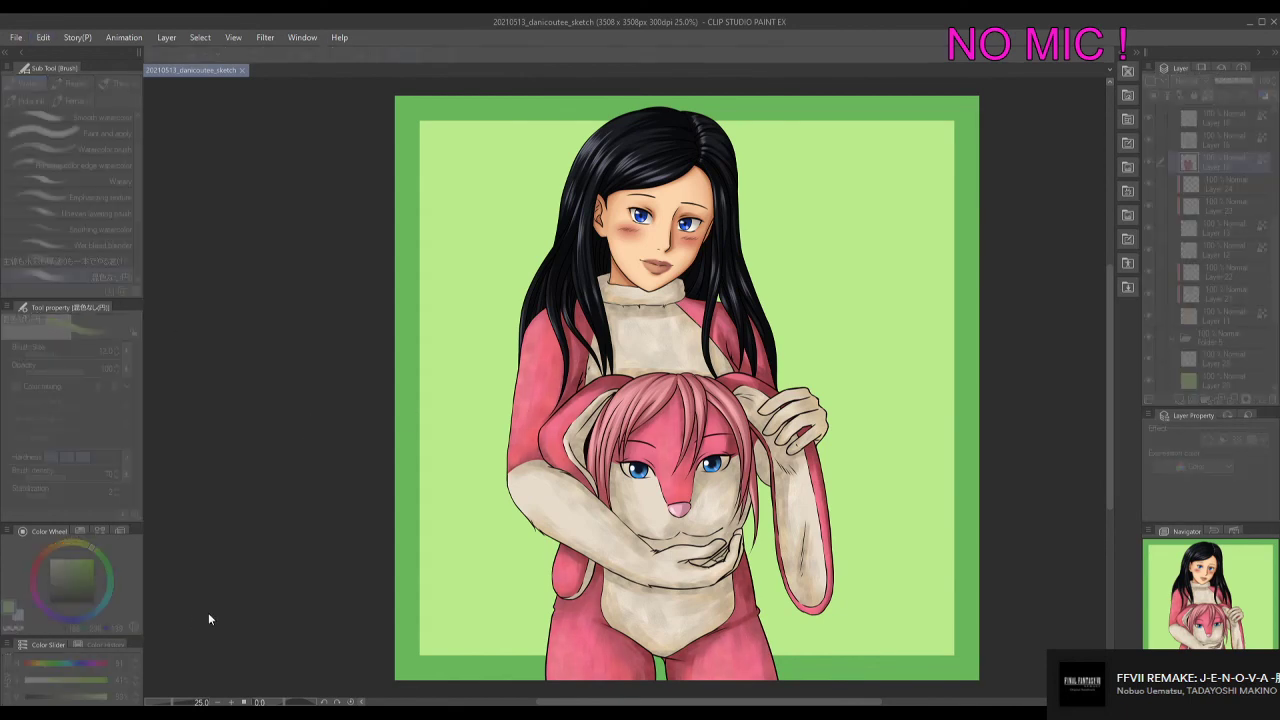
pyautogui.click(238, 545)
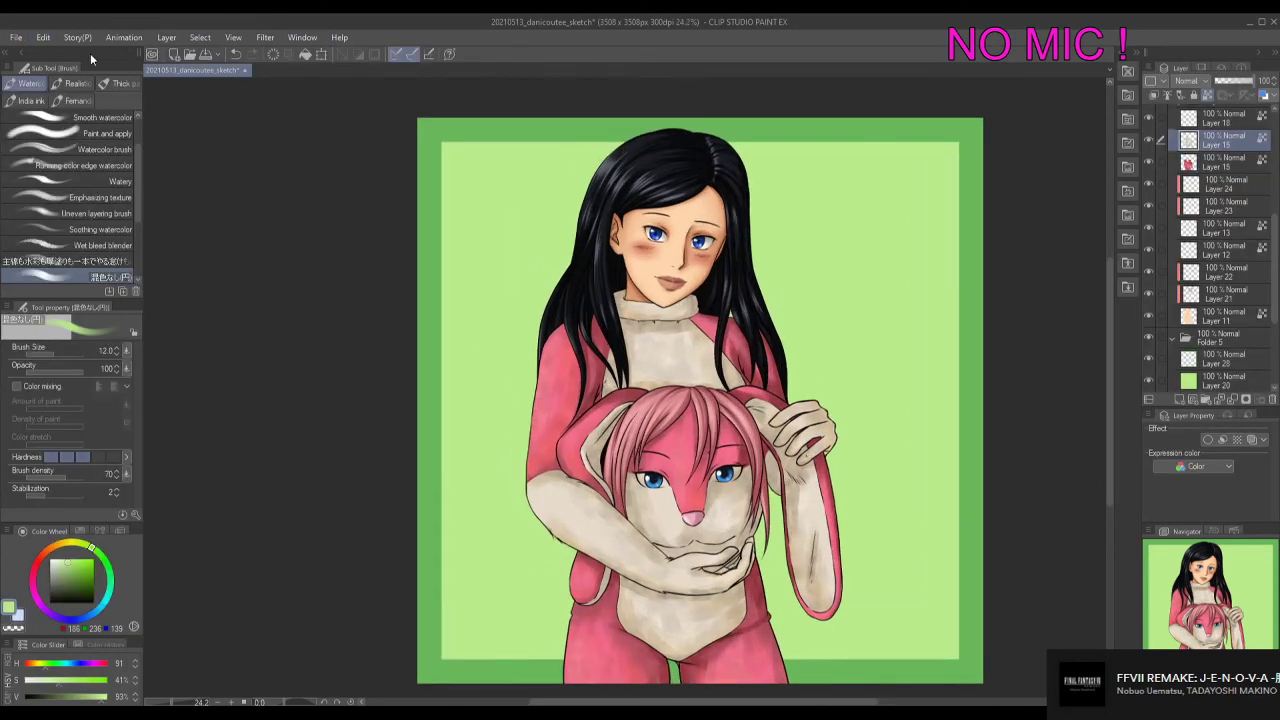